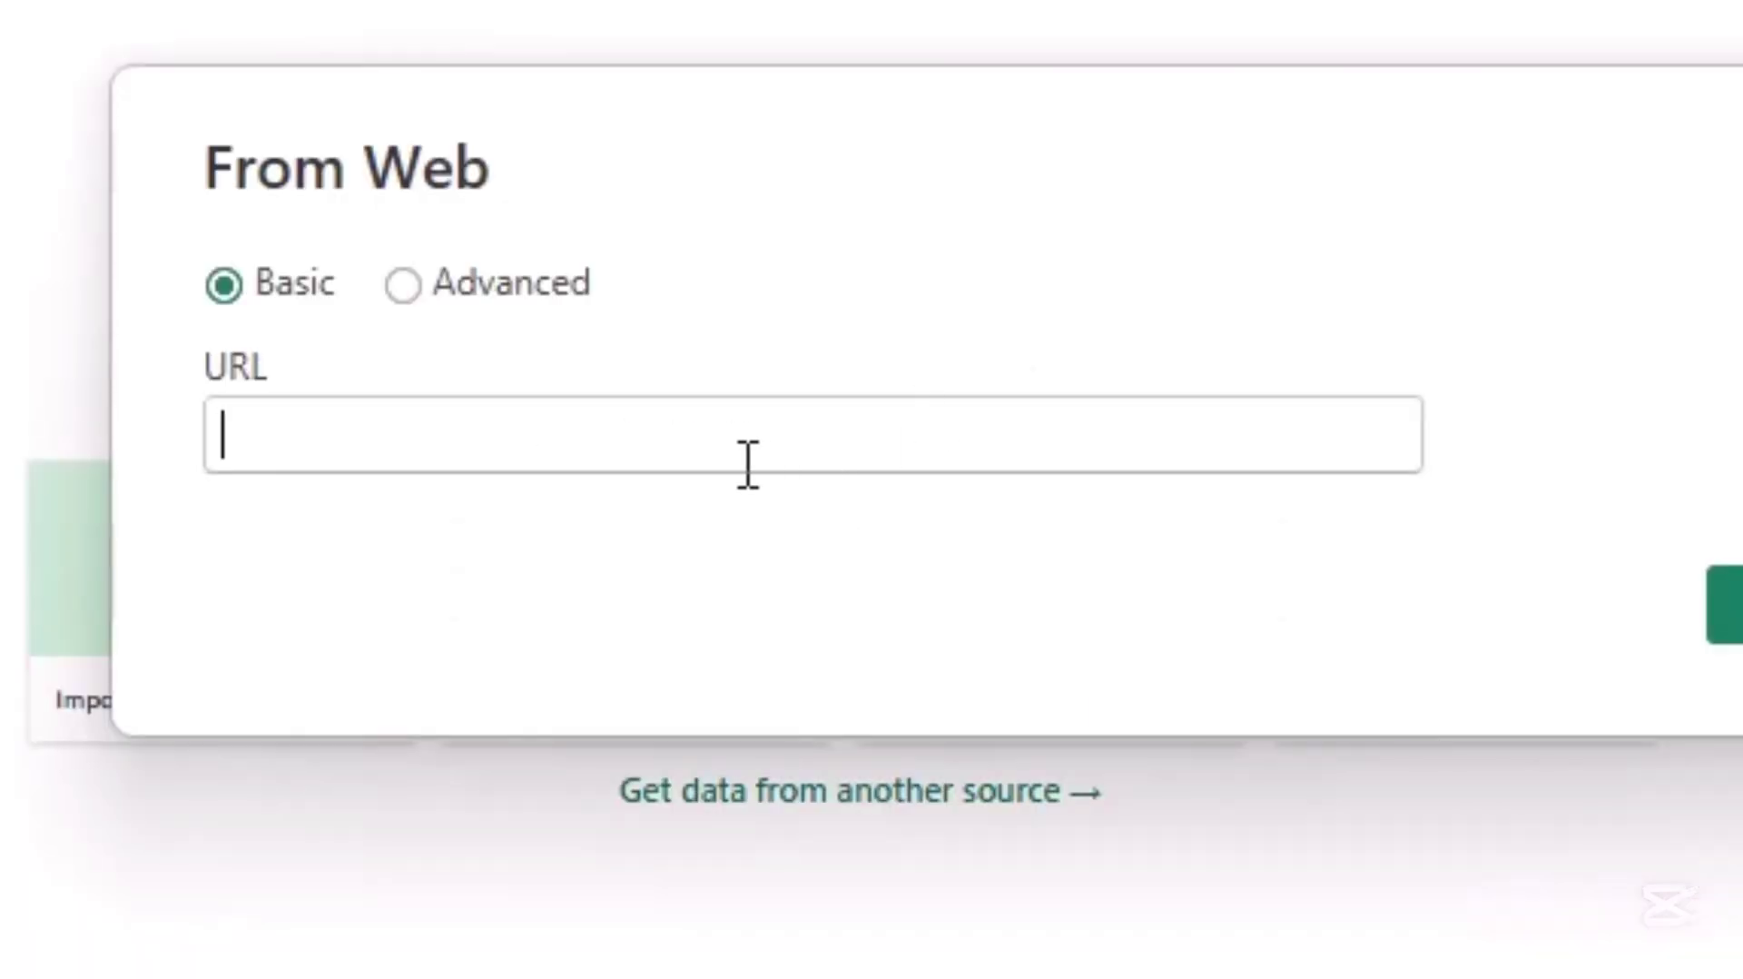
Paste the Google Sheets link as the web source URL and replace everything after "usp=" with "xlsx".
left_click(736, 451)
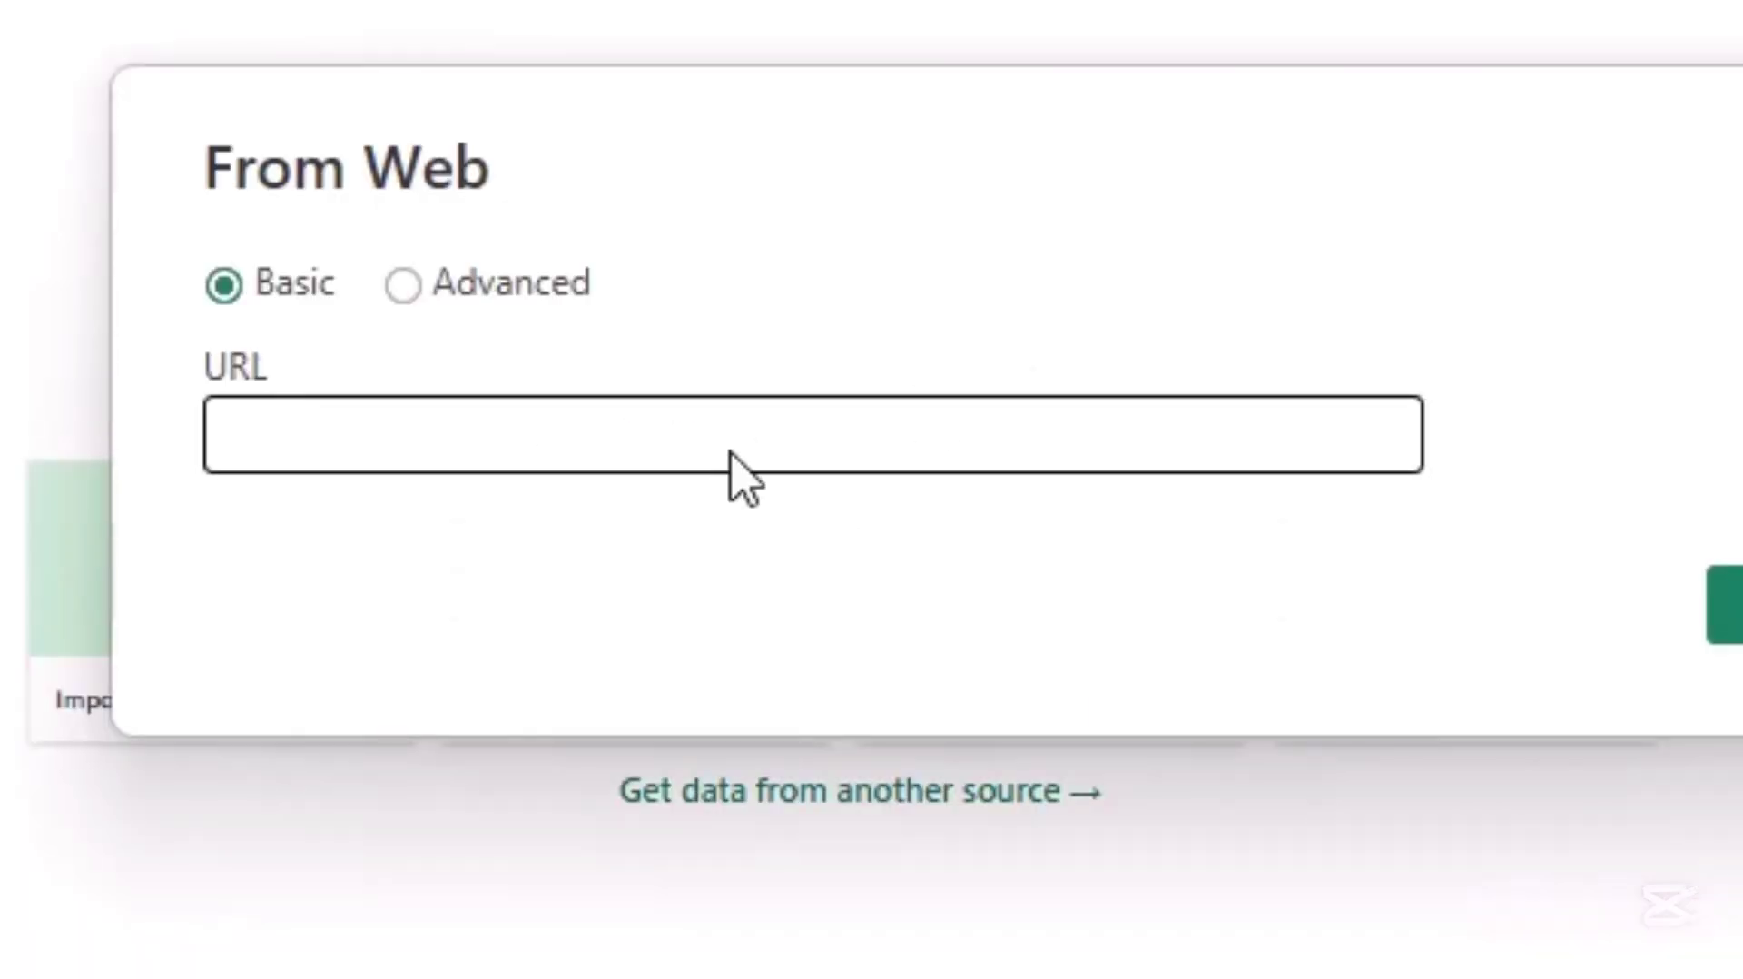
key("ctrl+v")
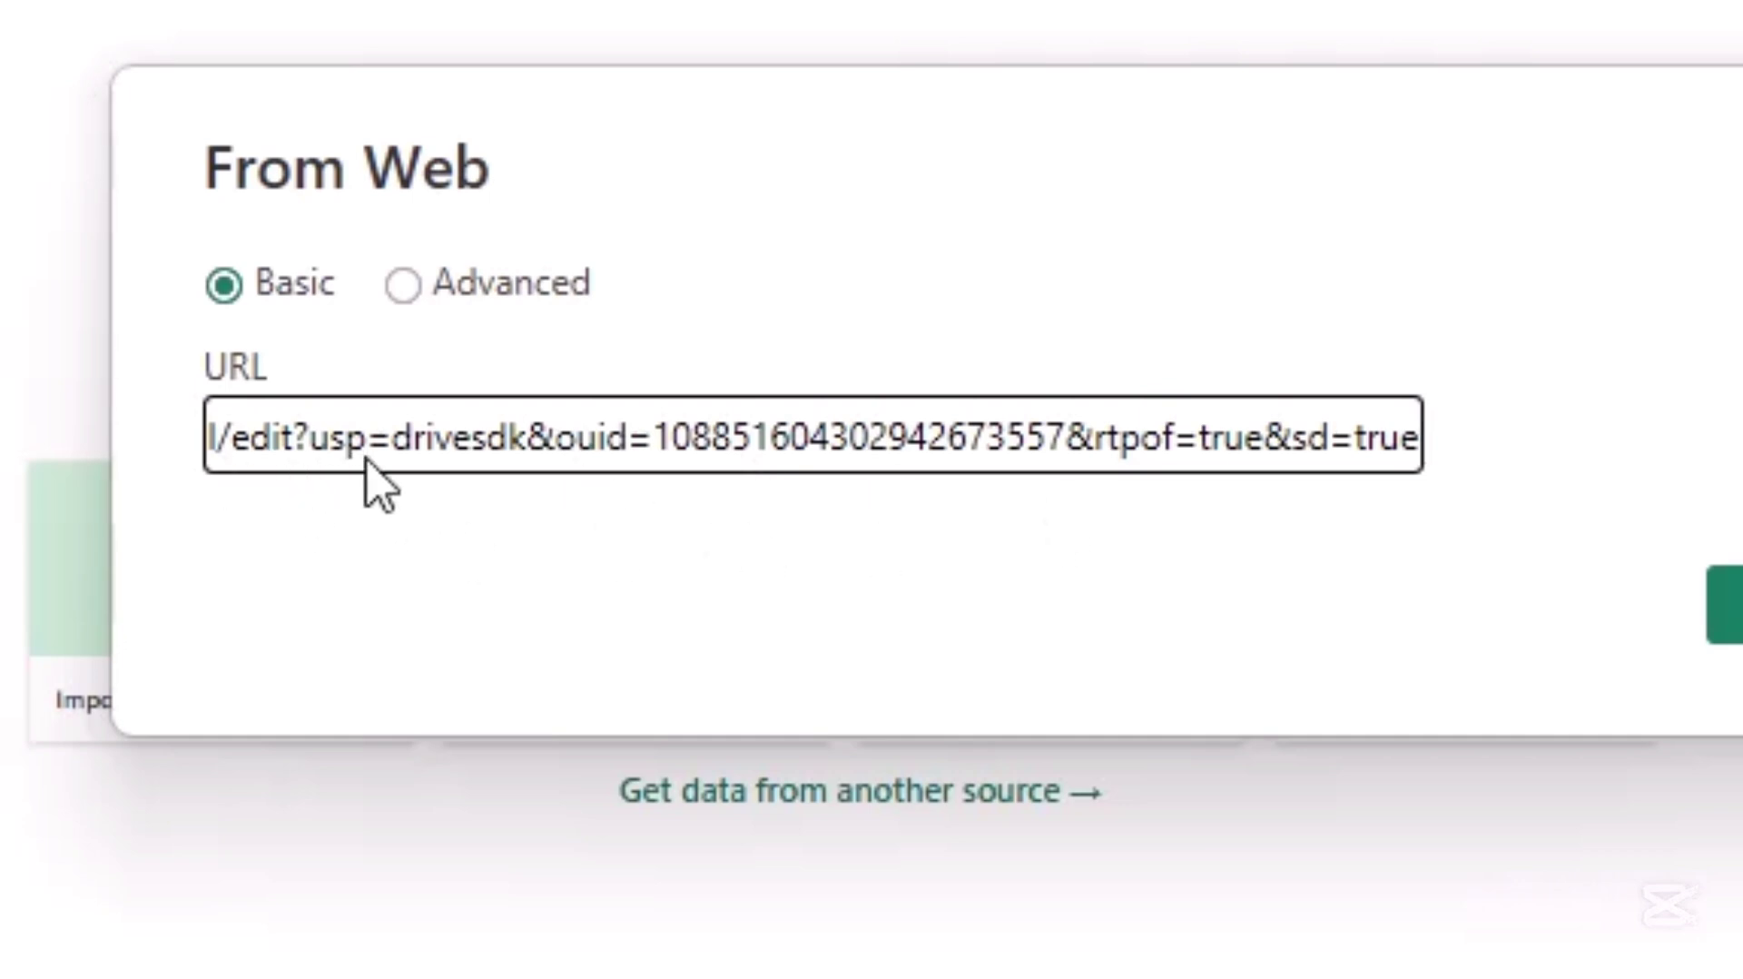
left_click(393, 420)
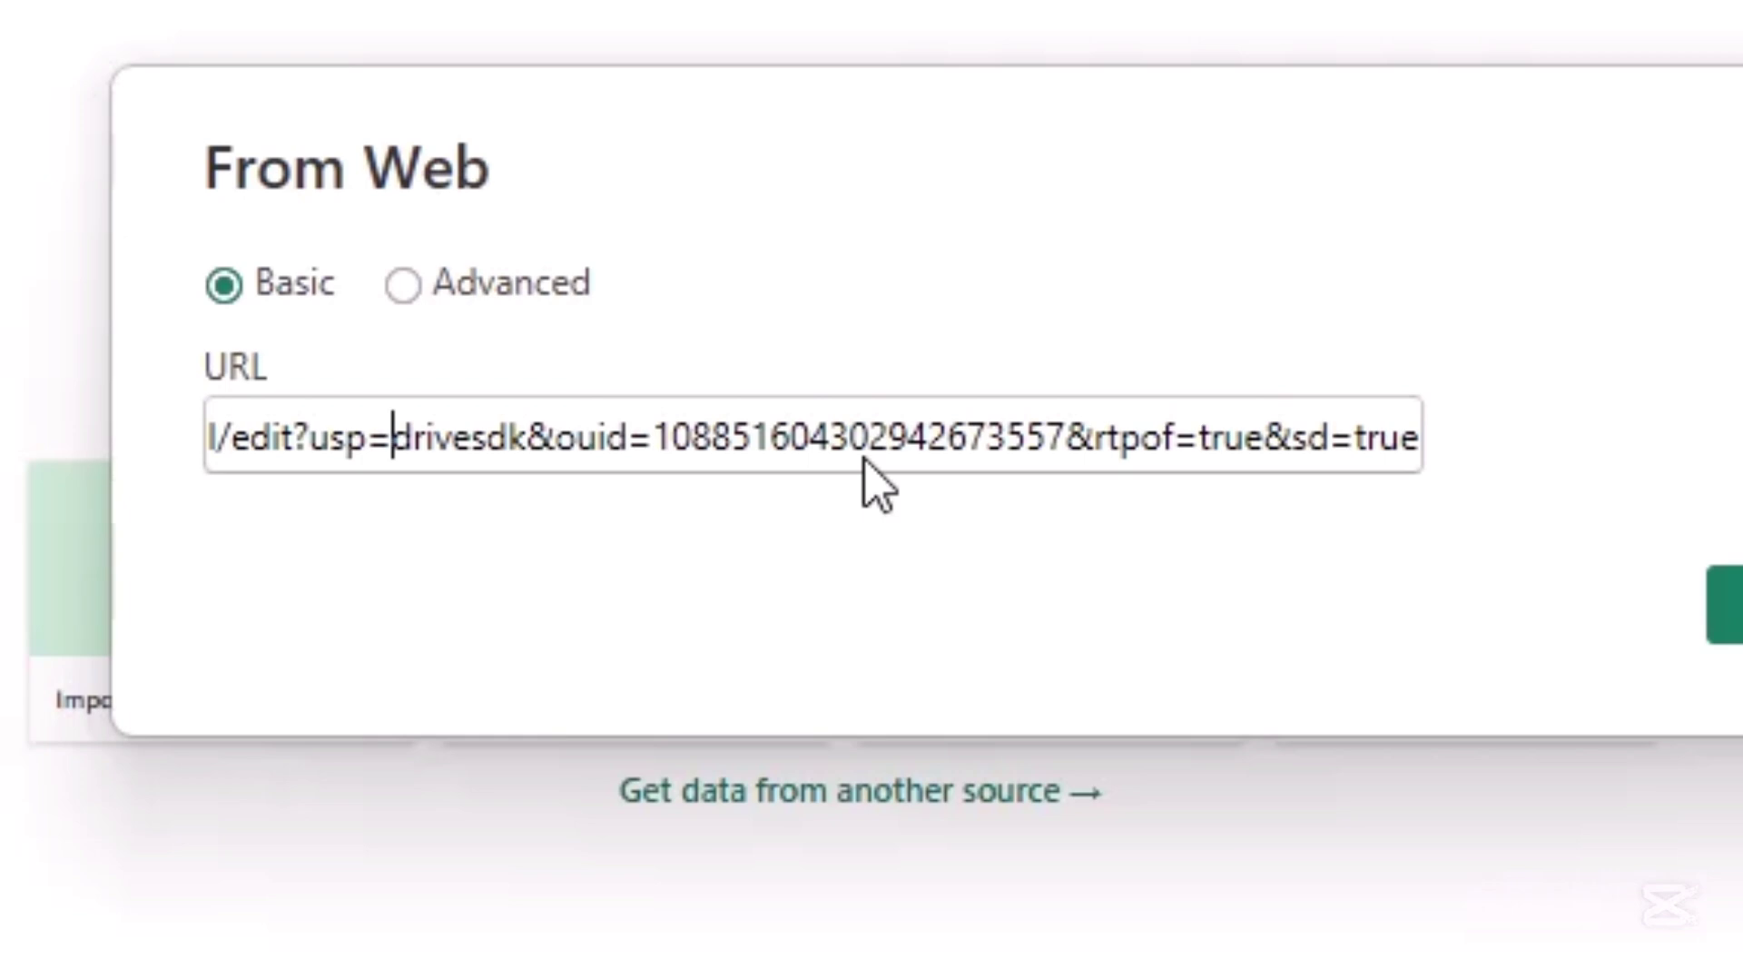
left_click_drag(405, 450, 1435, 498)
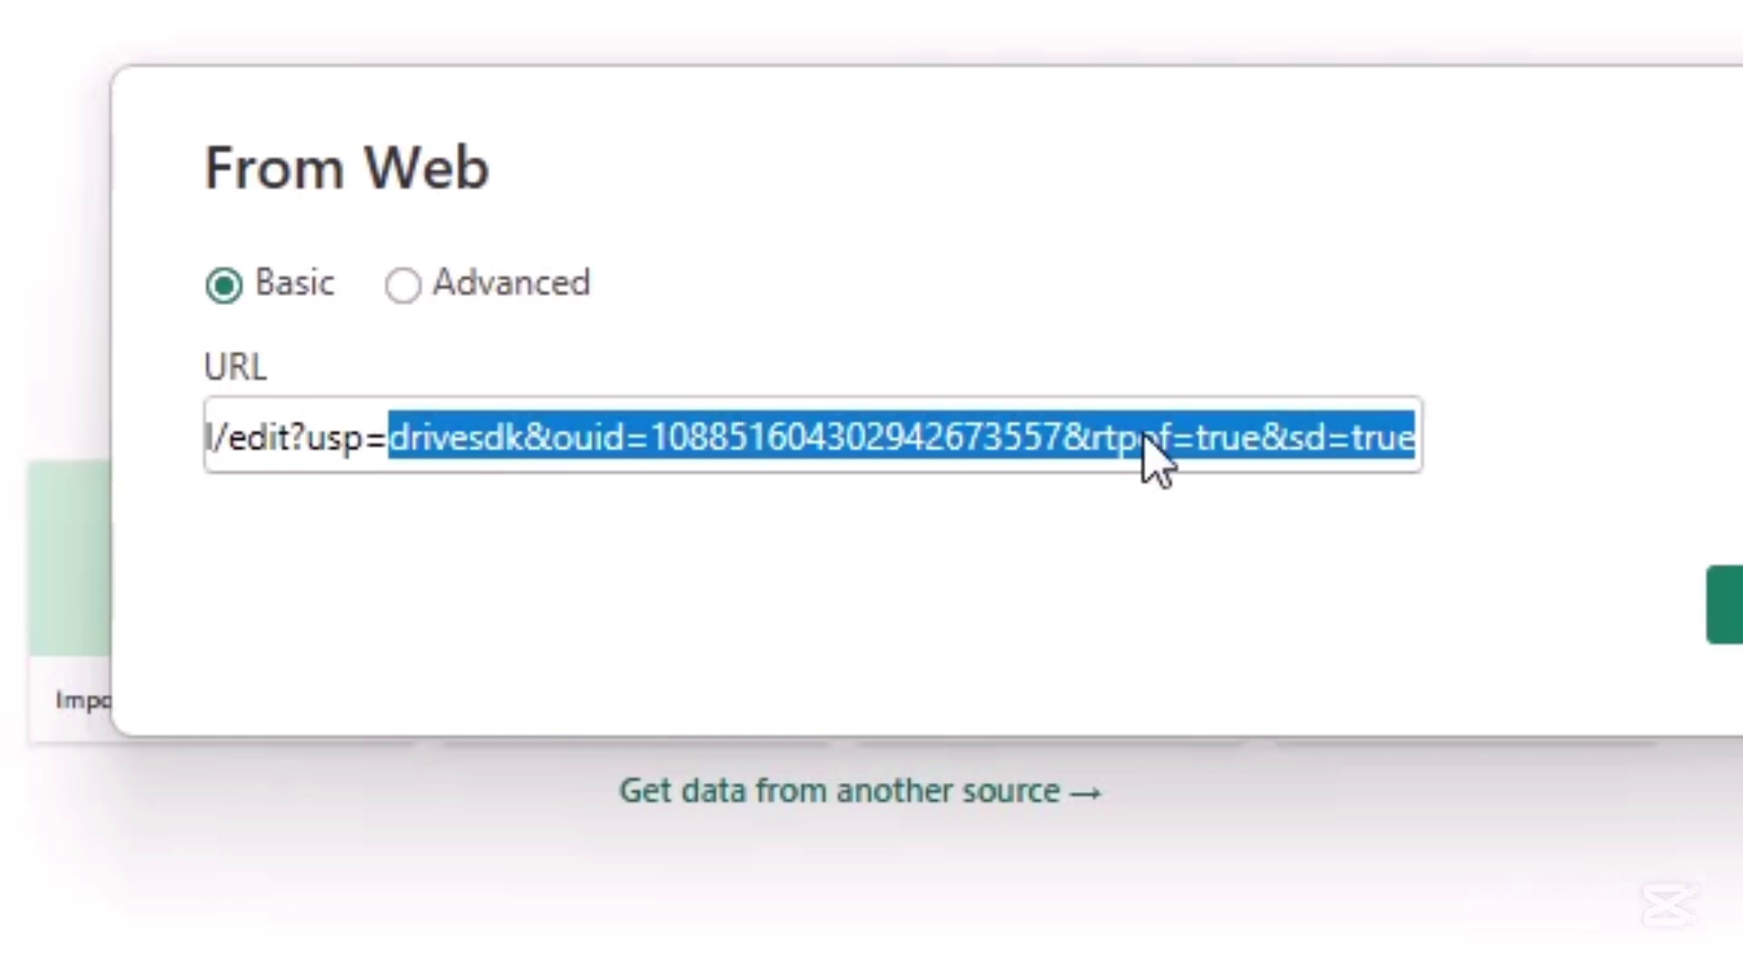
key("BackSpace")
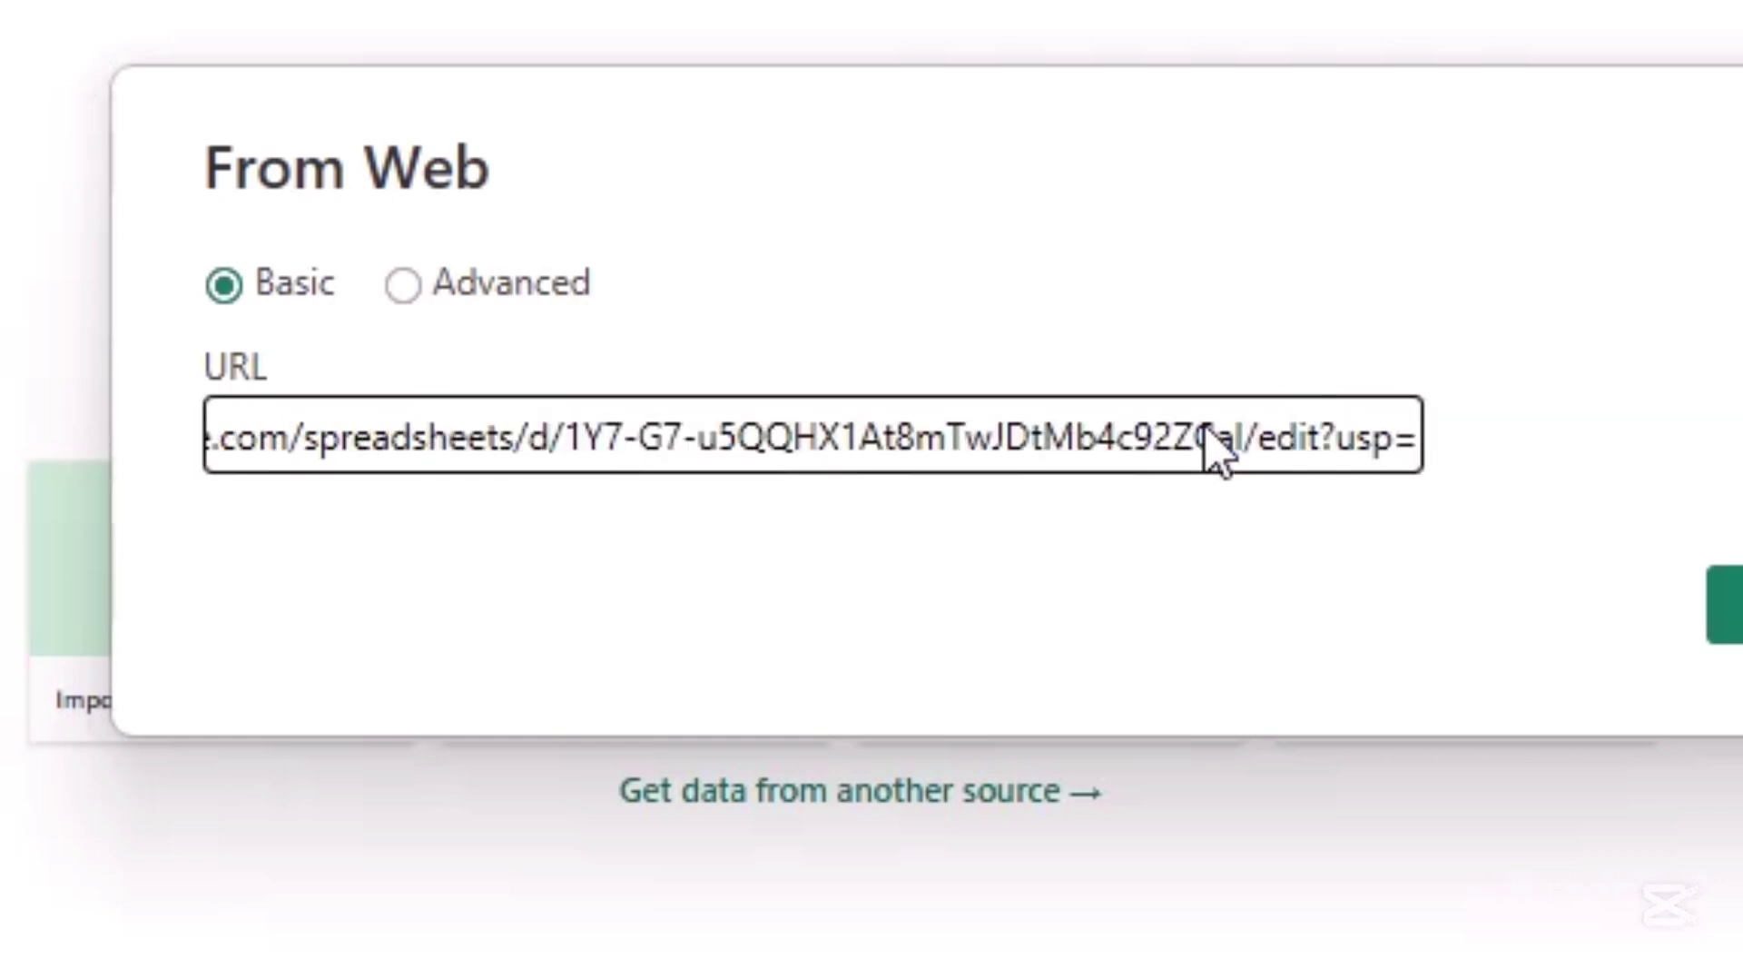
type("x")
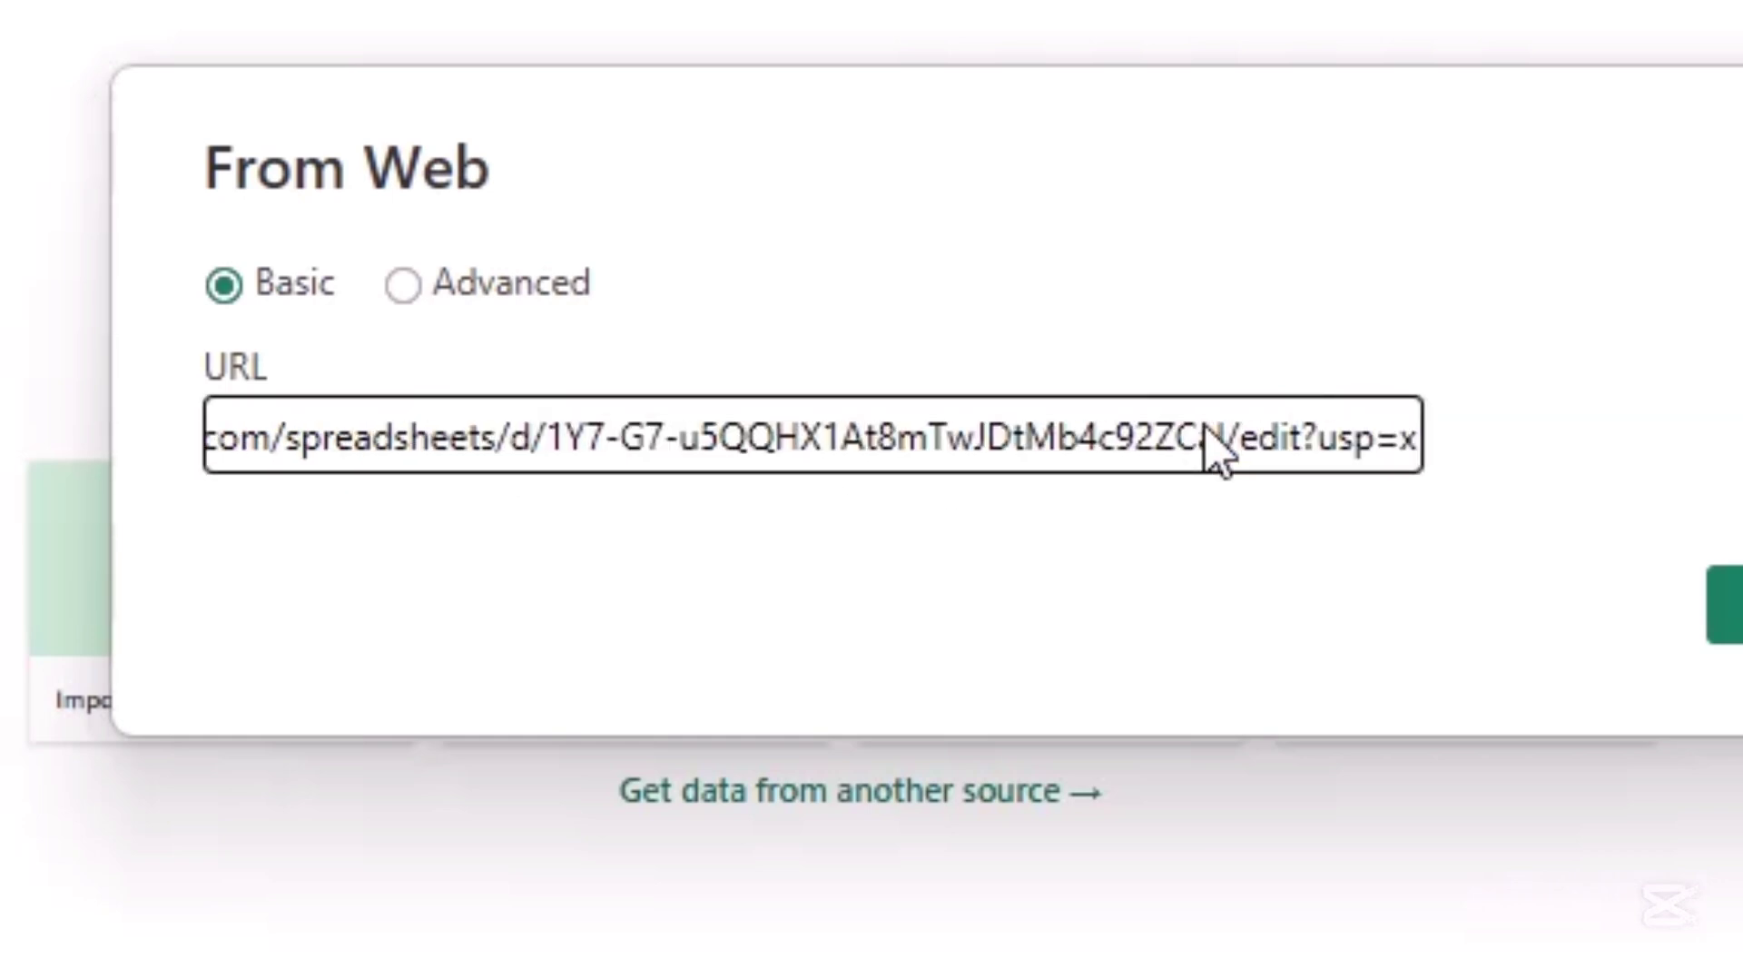
type("lsx")
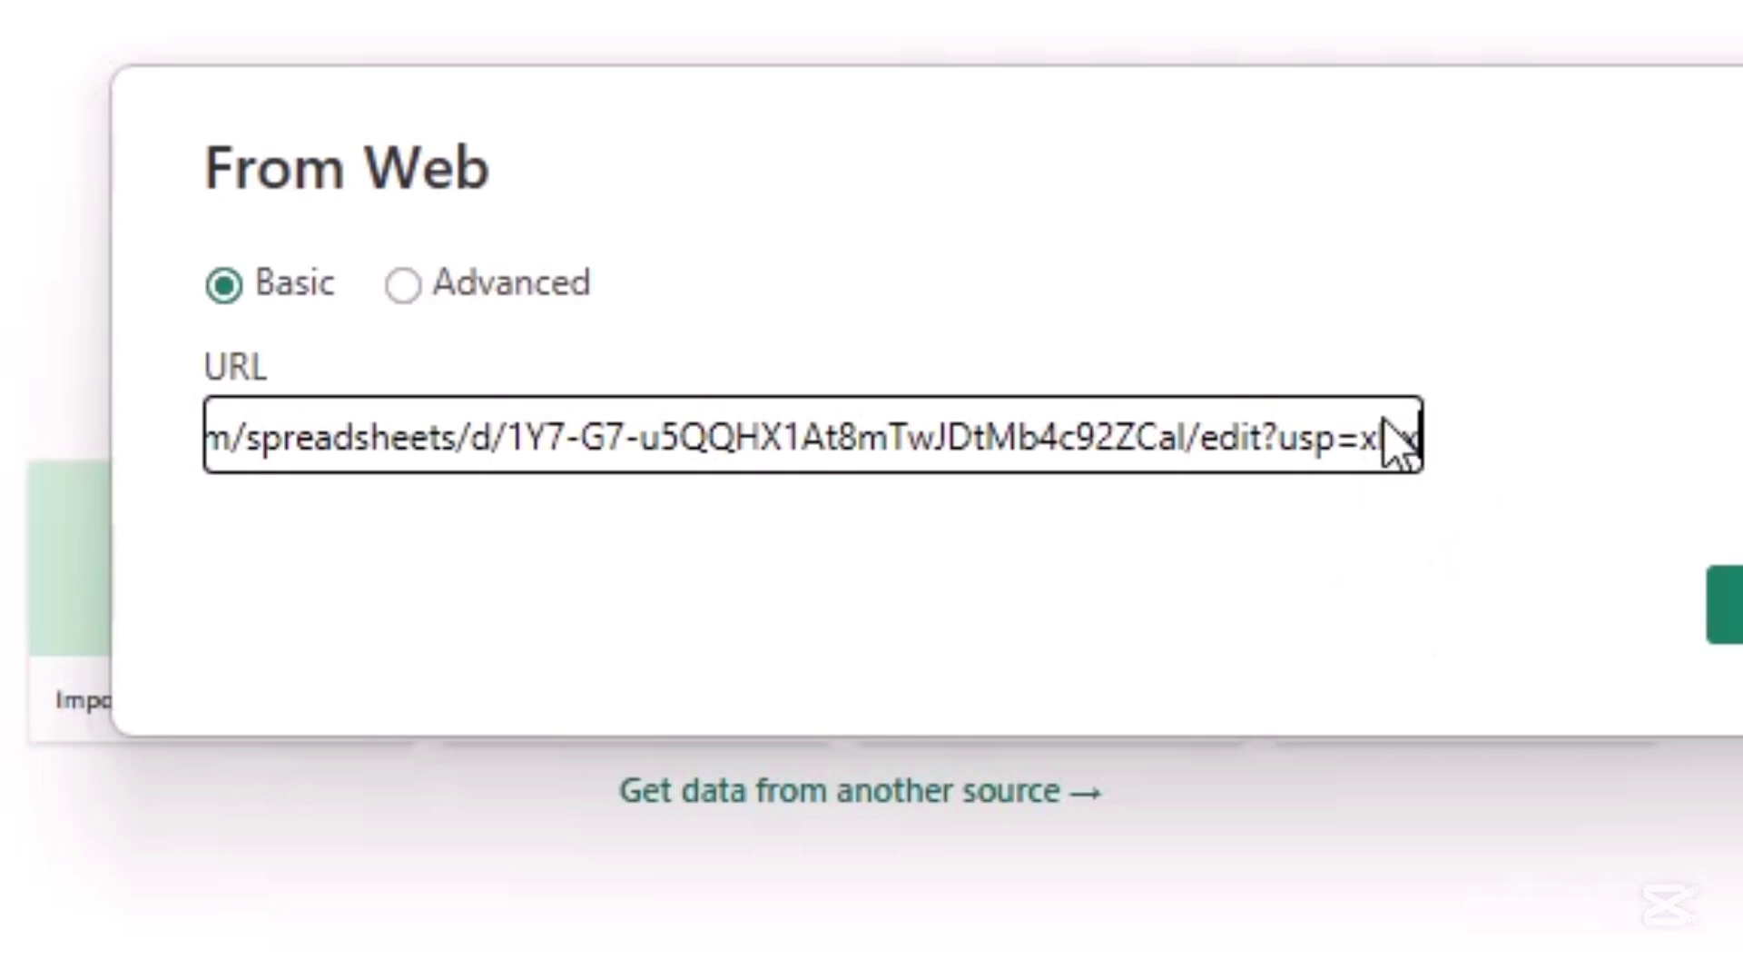
Change "edit" to "export" in the source URL and connect to the web source.
key("Left")
key("Left")
key("Left")
key("Left")
key("Left")
key("Left")
key("Left")
key("Left")
key("BackSpace")
key("BackSpace")
key("BackSpace")
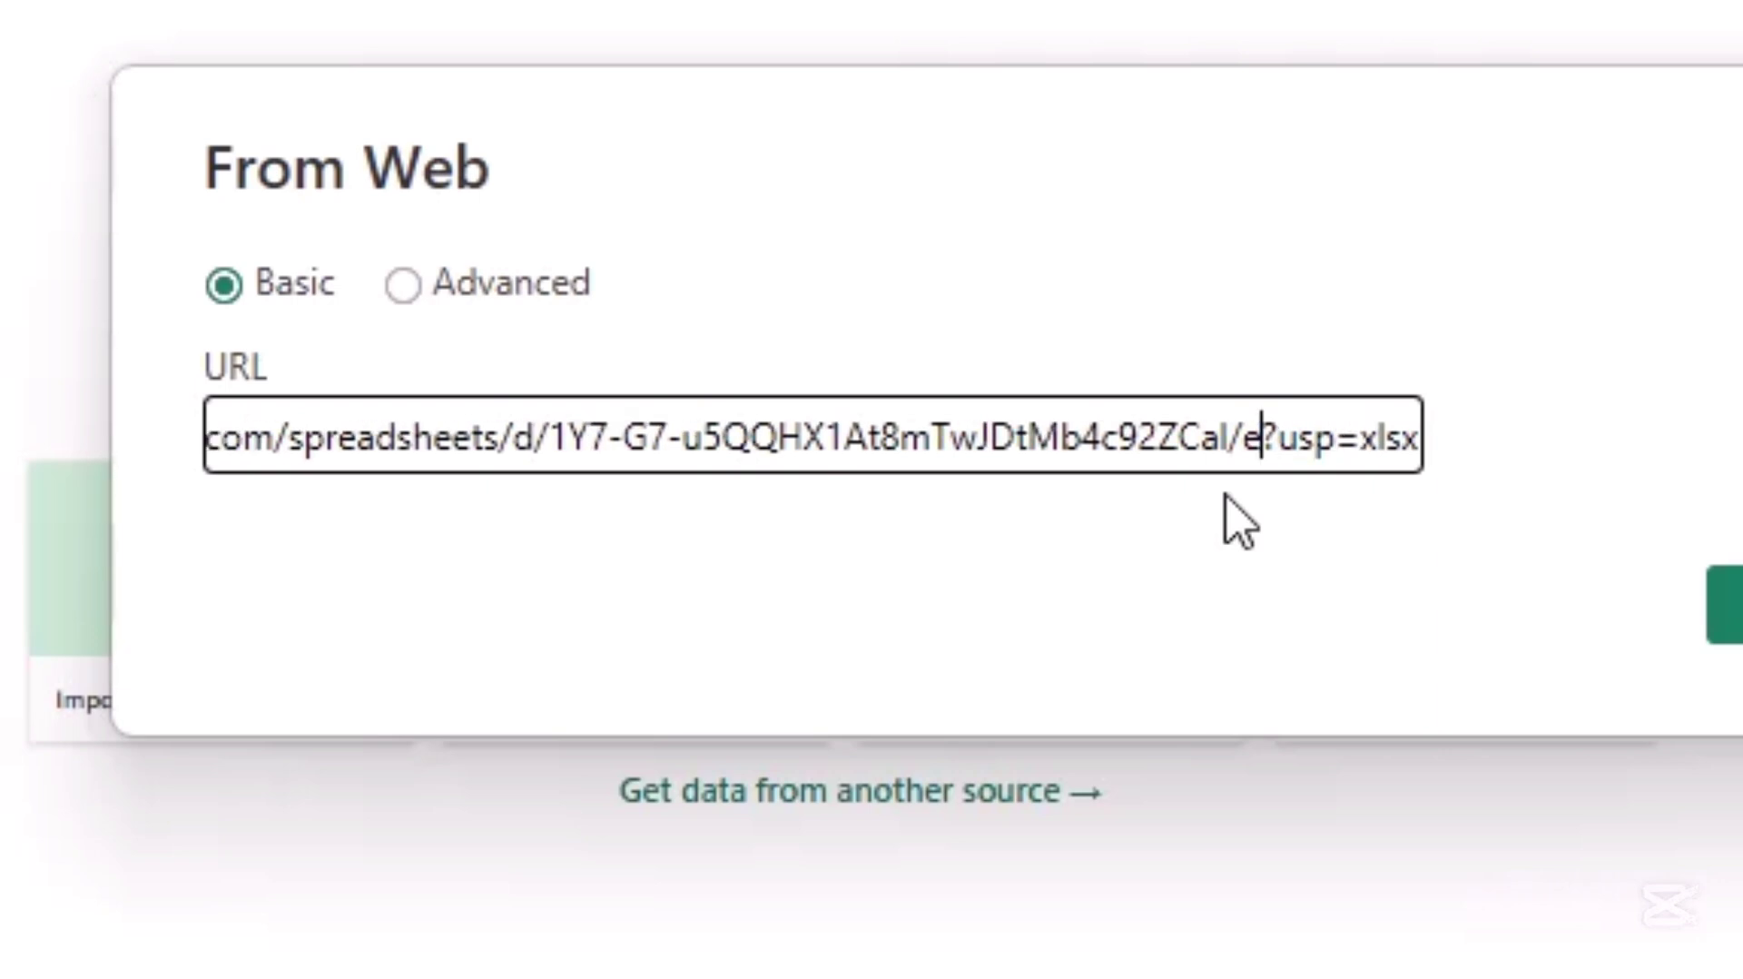
type("xport")
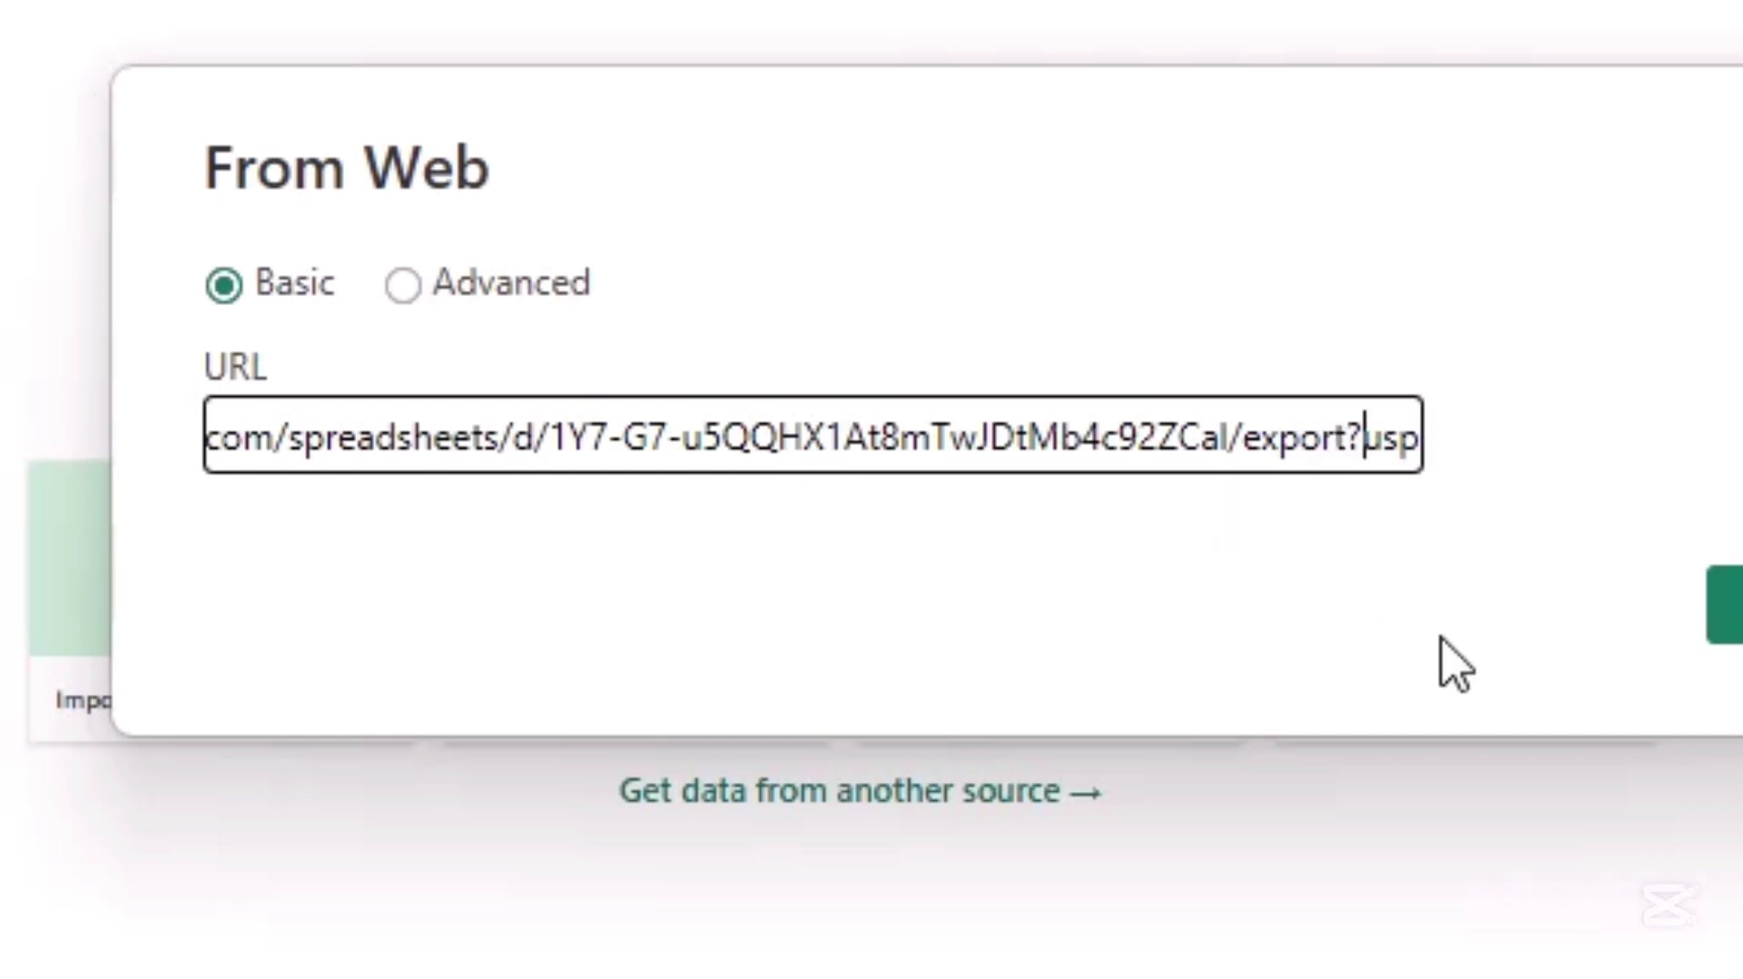
key("End")
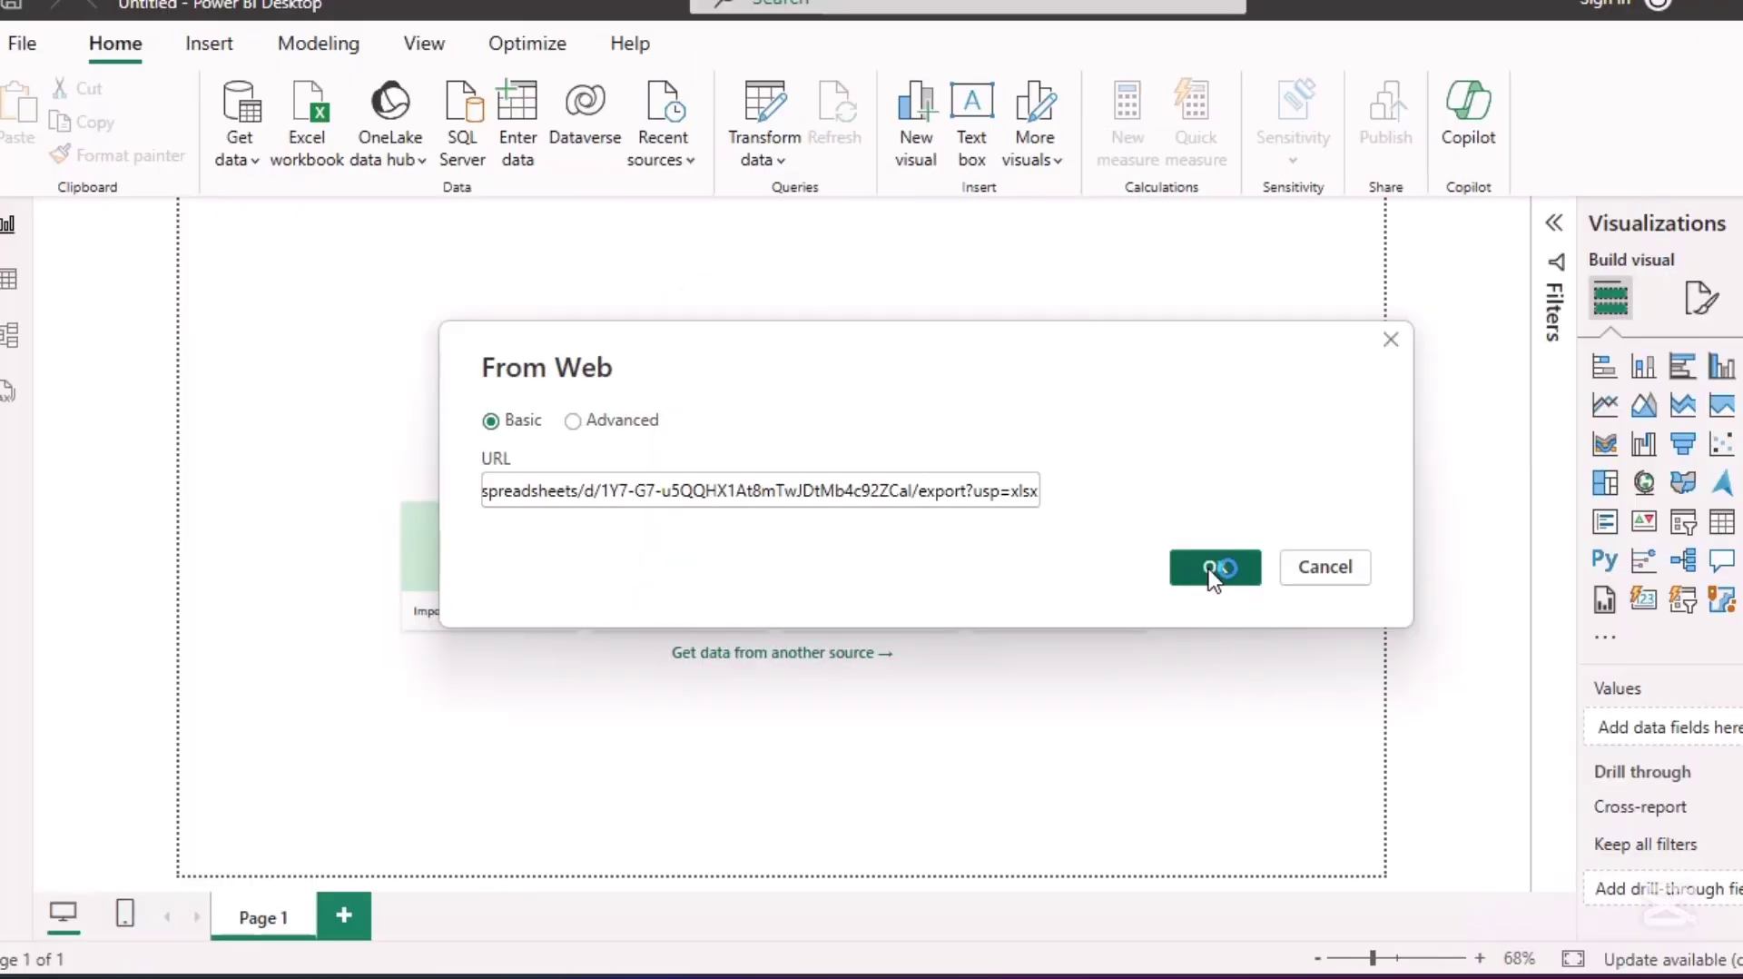
left_click(1467, 551)
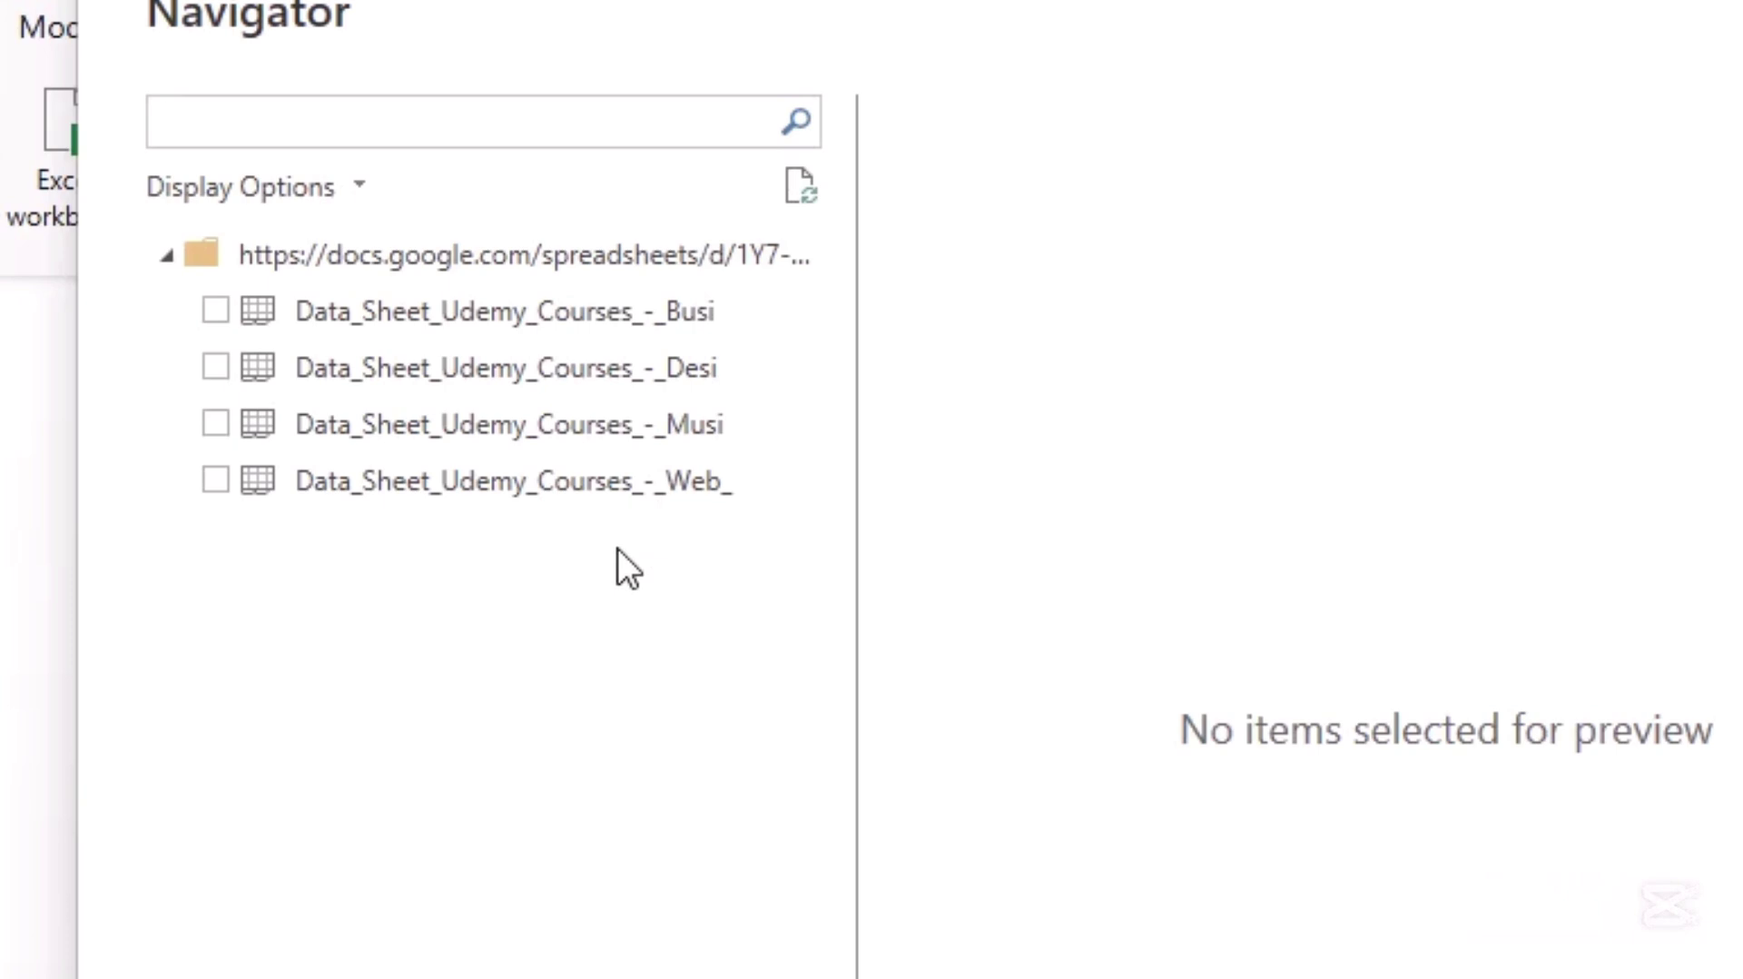
Select the four Data_Sheet_Udemy_Courses sheets (Busi, Desi, Musi and Web_) and open them for data transformation.
left_click(216, 312)
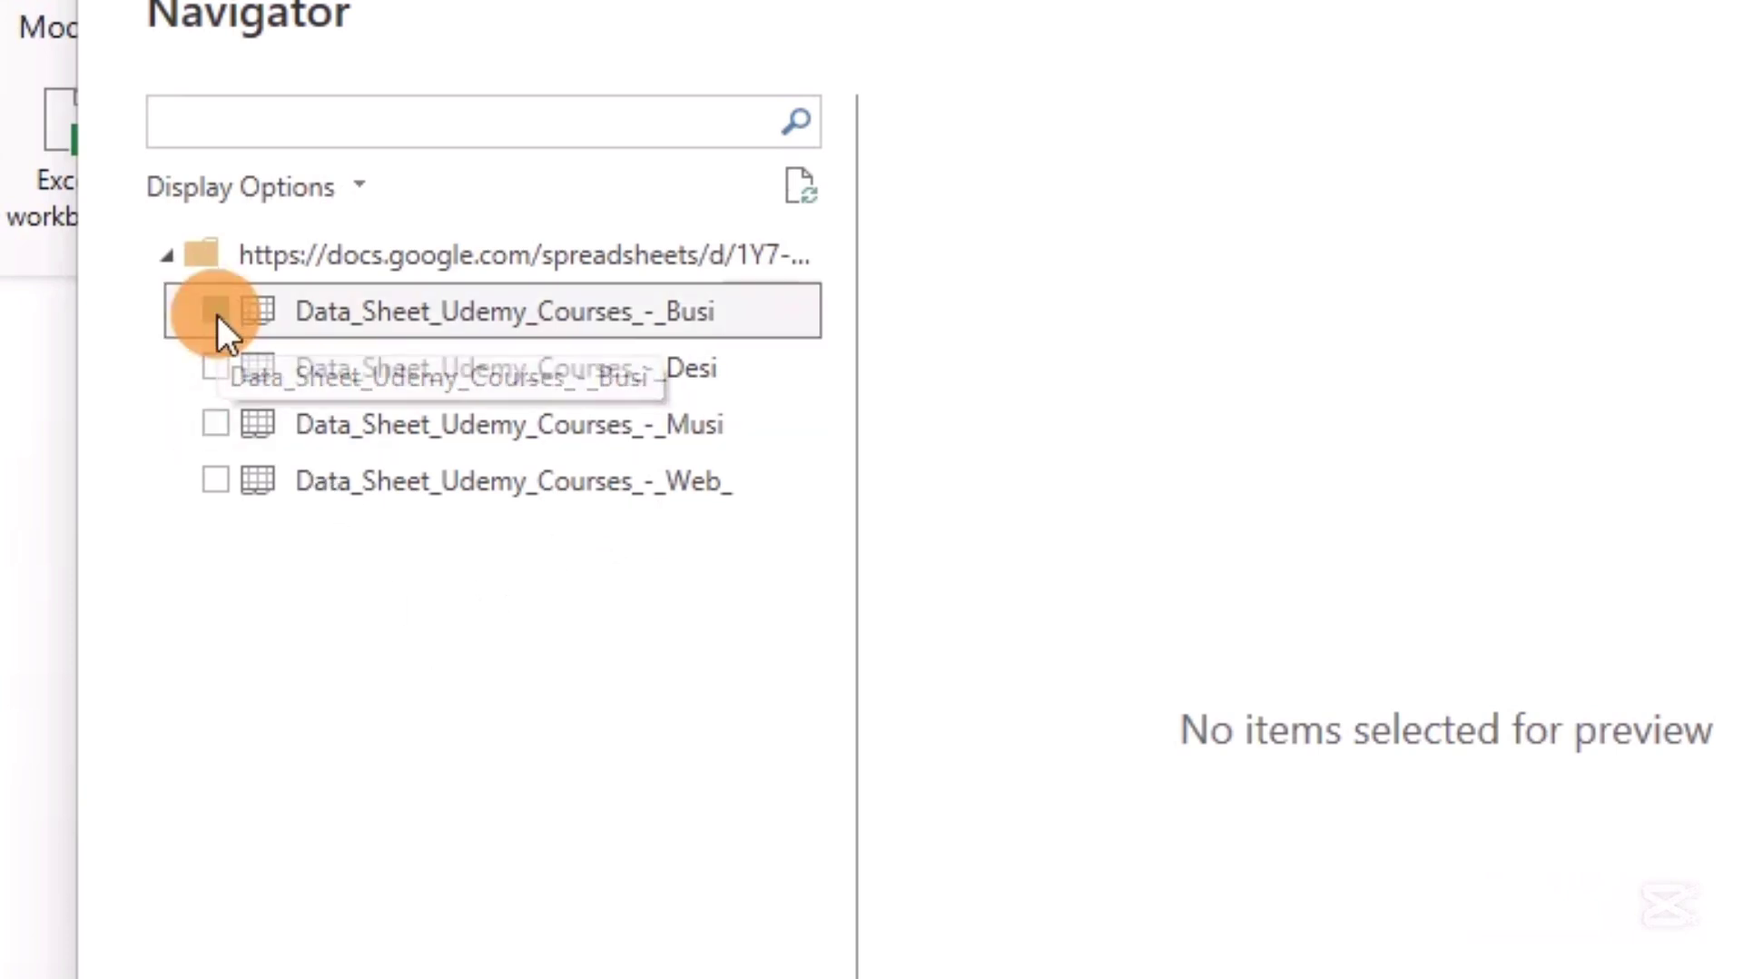
left_click(214, 367)
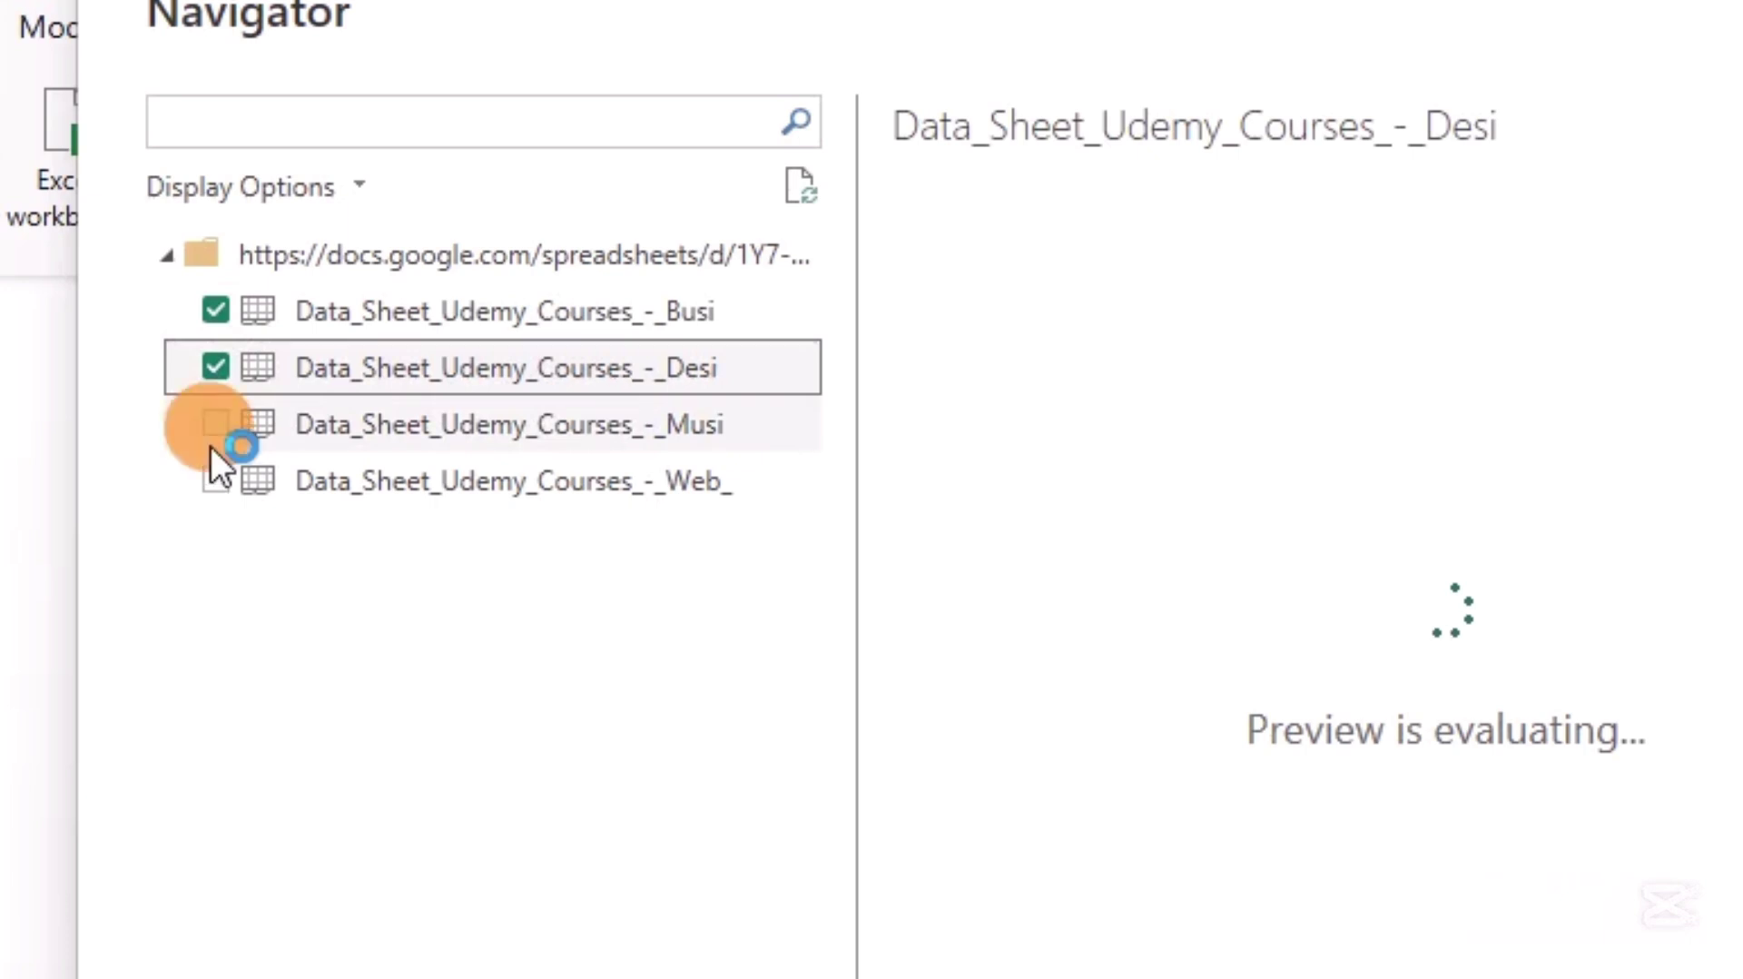
left_click(214, 424)
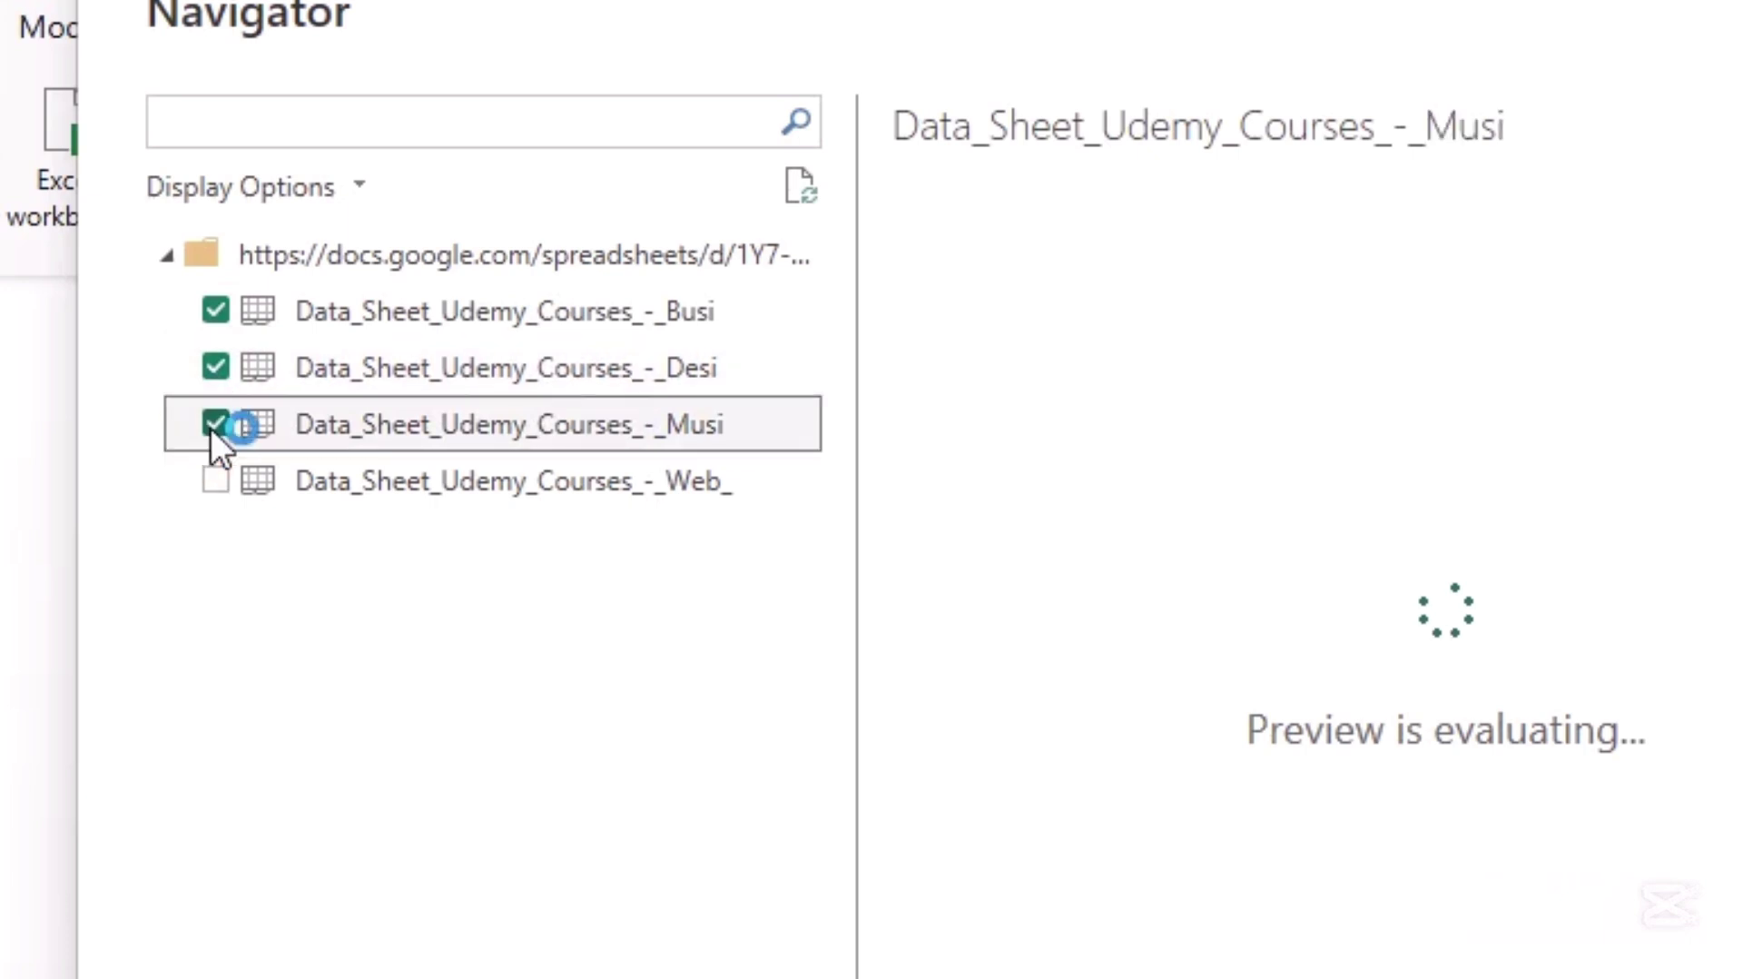
left_click(215, 478)
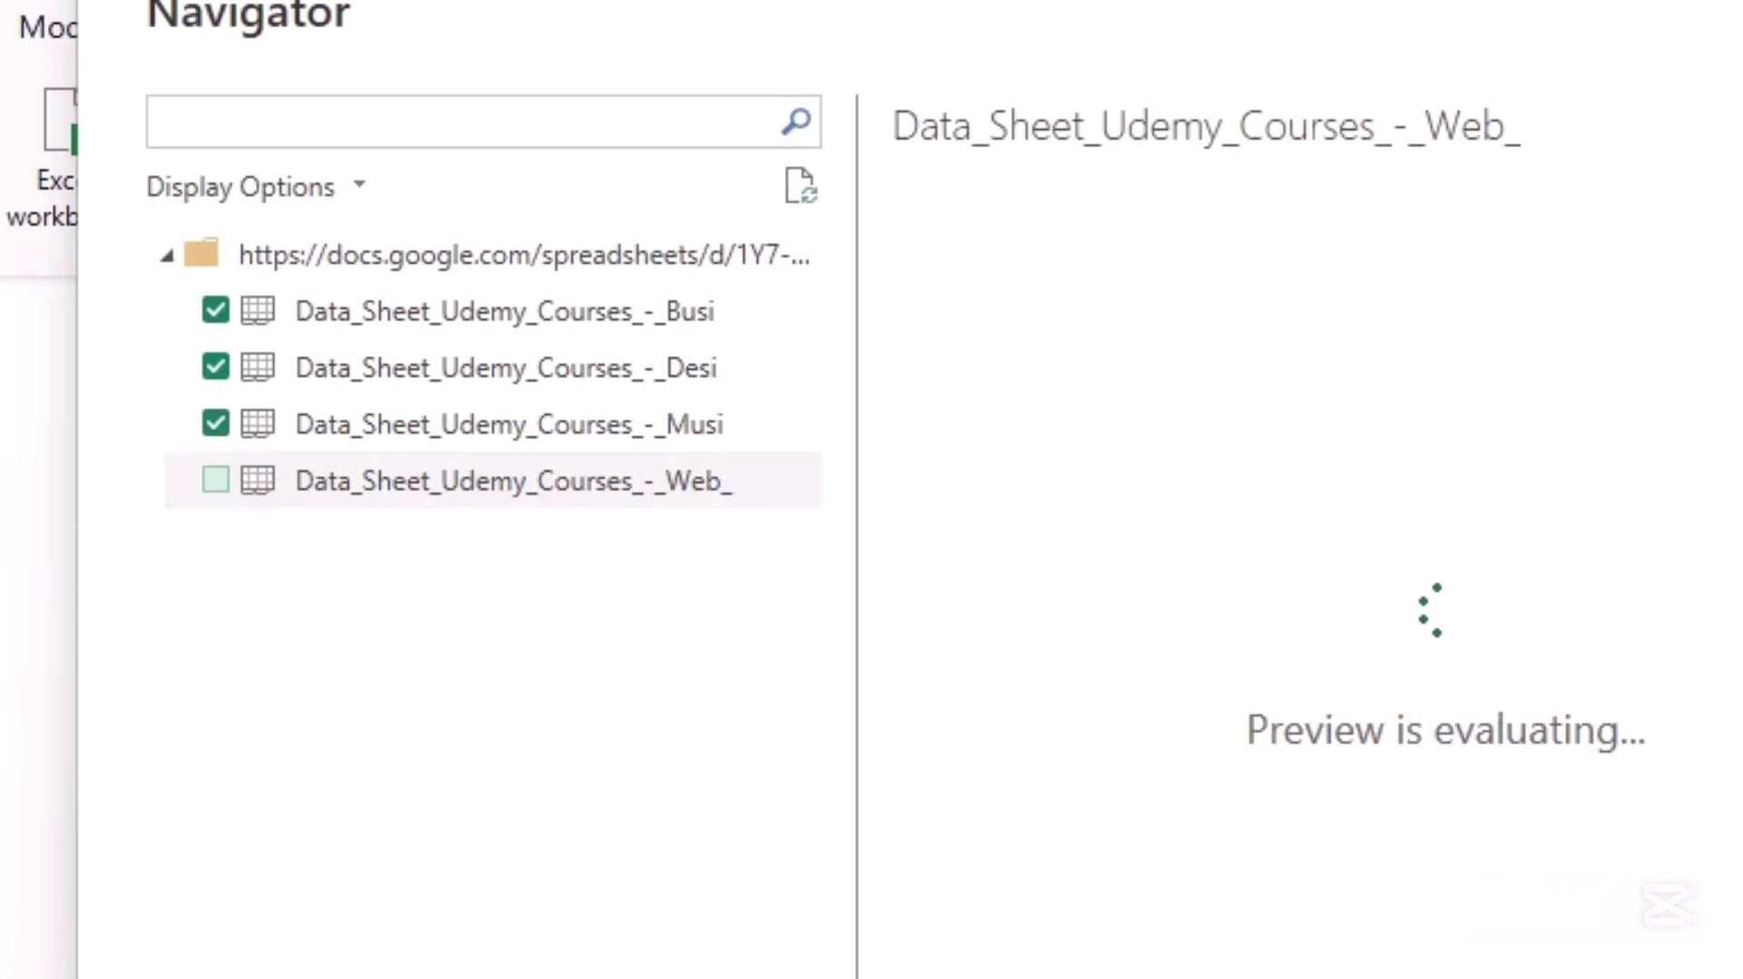
left_click(215, 479)
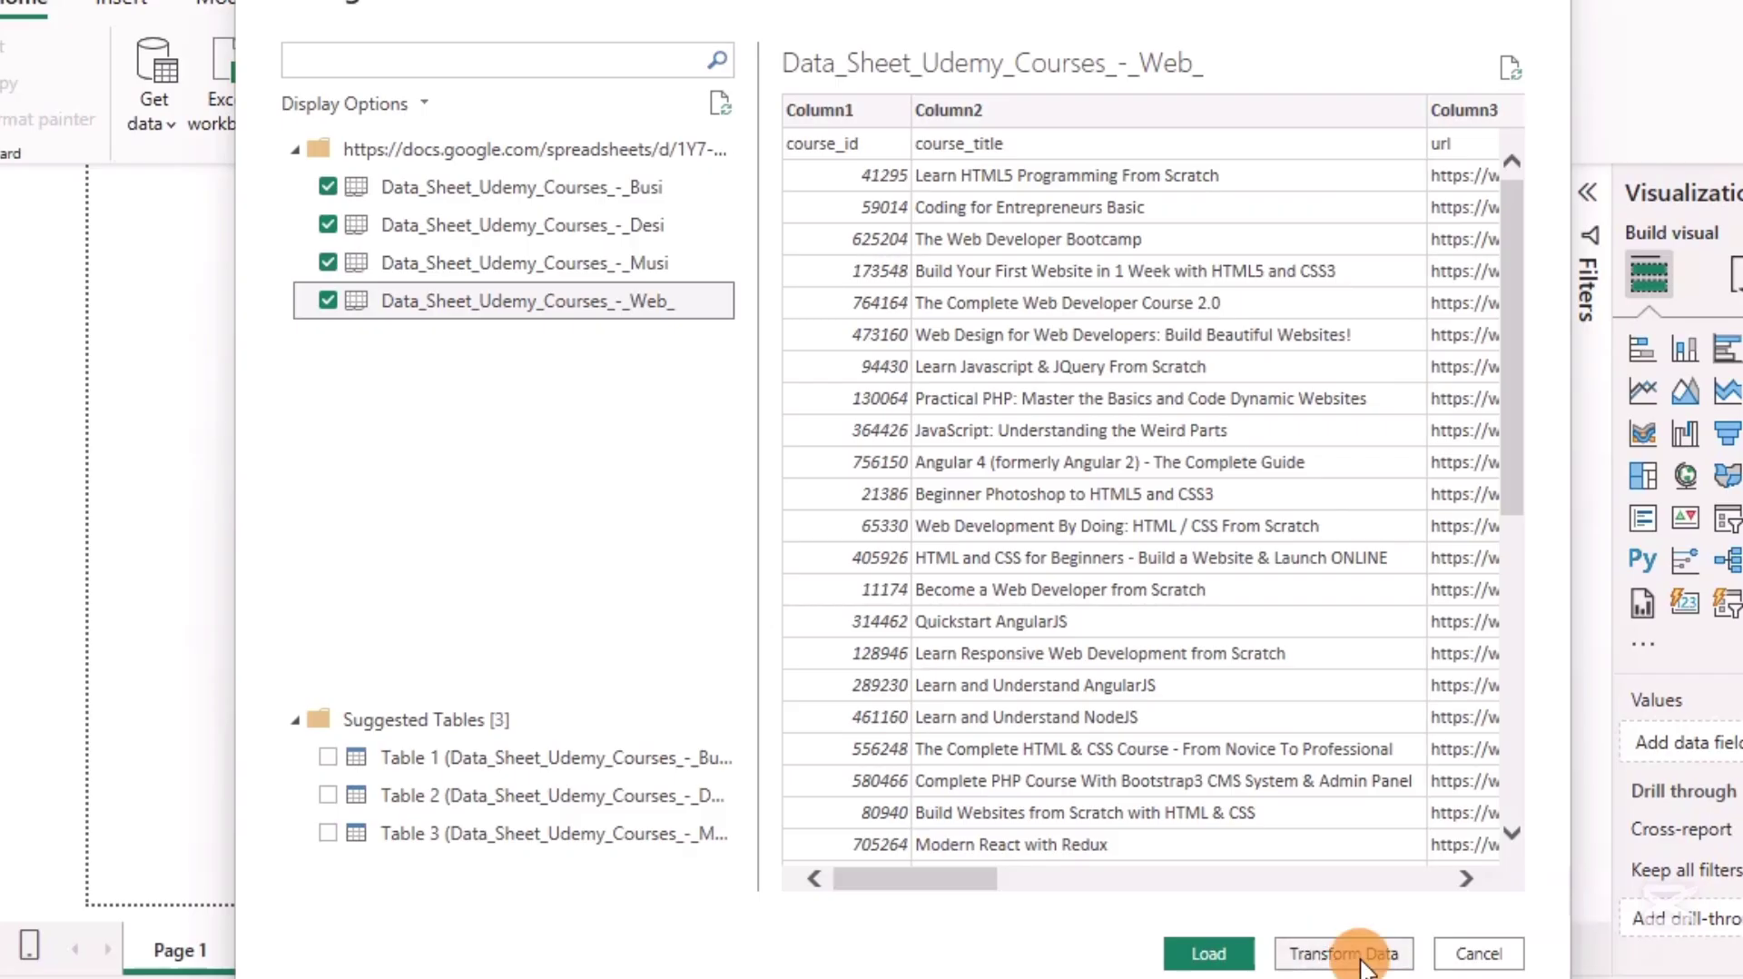
left_click(1361, 958)
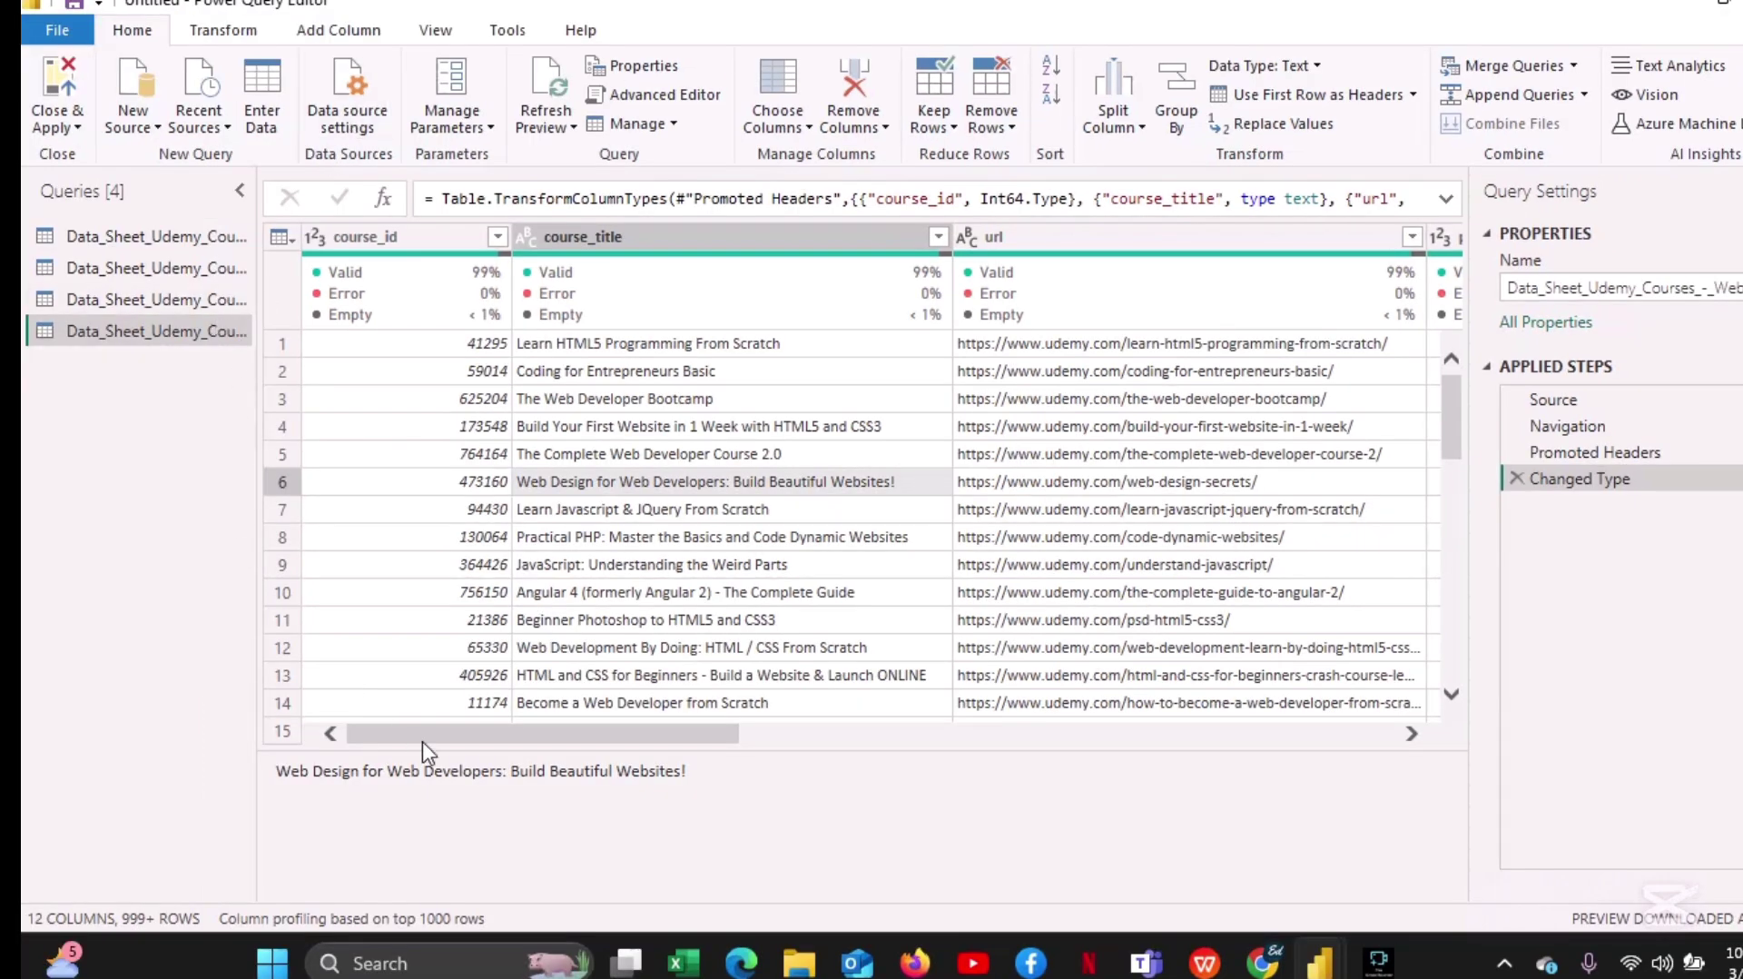
Examine the columns of the Web_, Musi, Desi and Busi queries from course_id through subject and beyond.
left_click_drag(438, 735, 1307, 706)
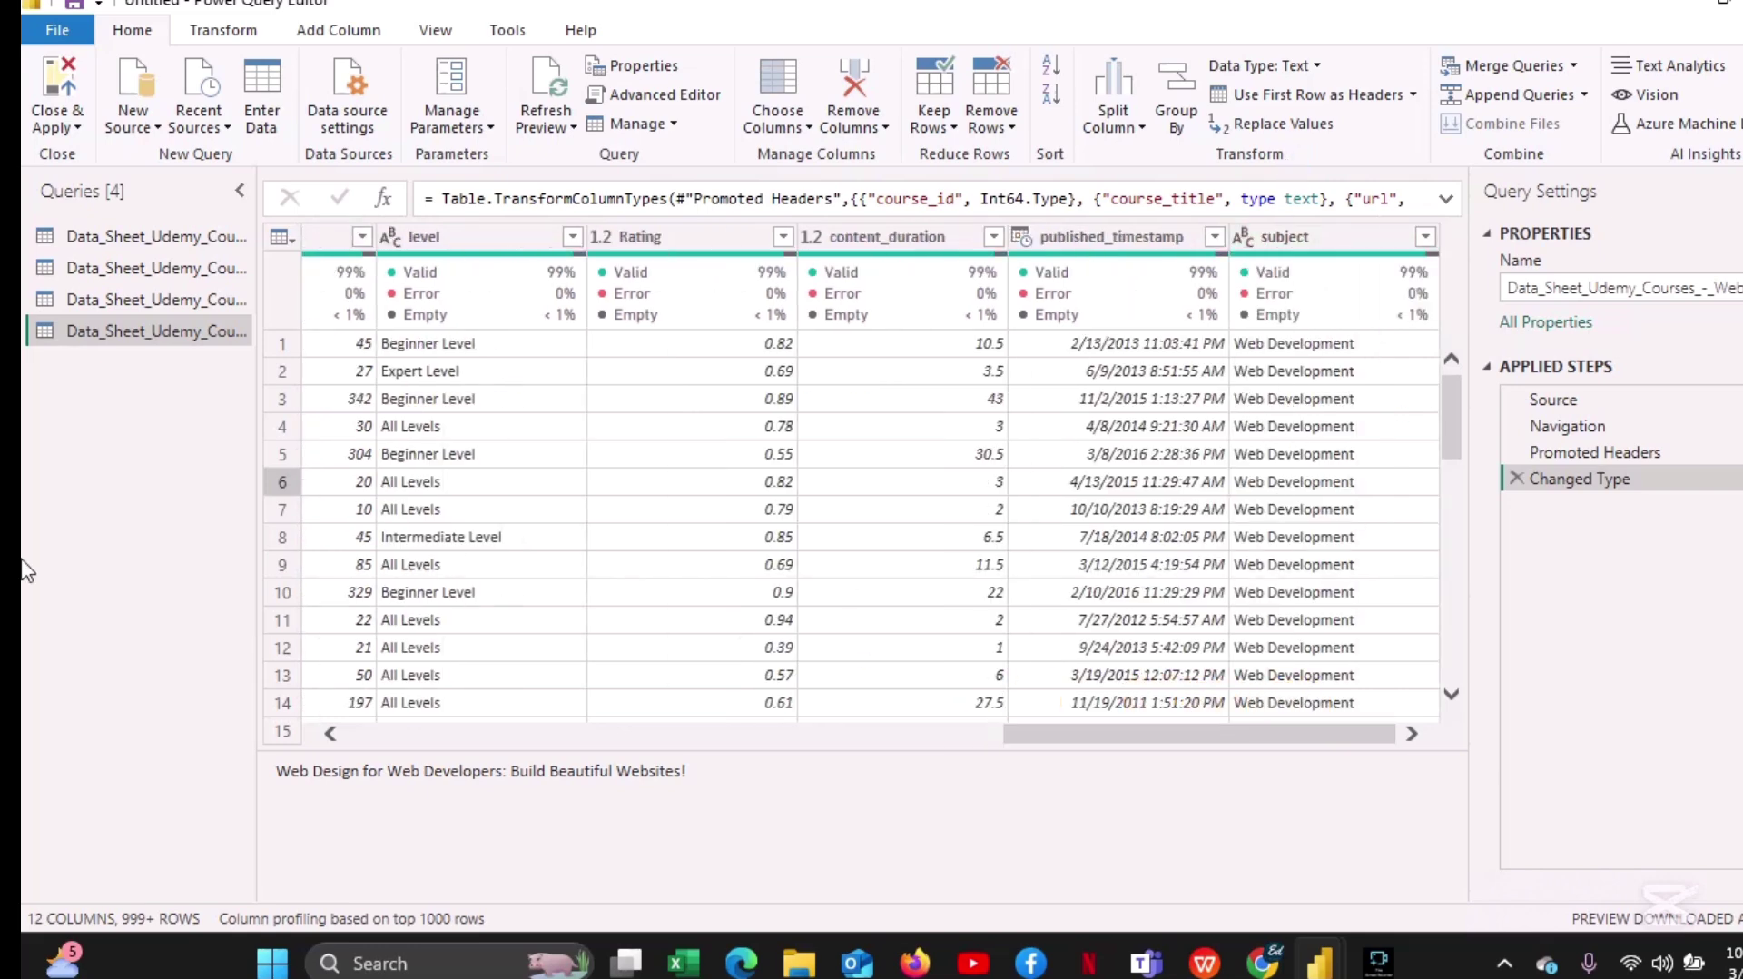
left_click(111, 300)
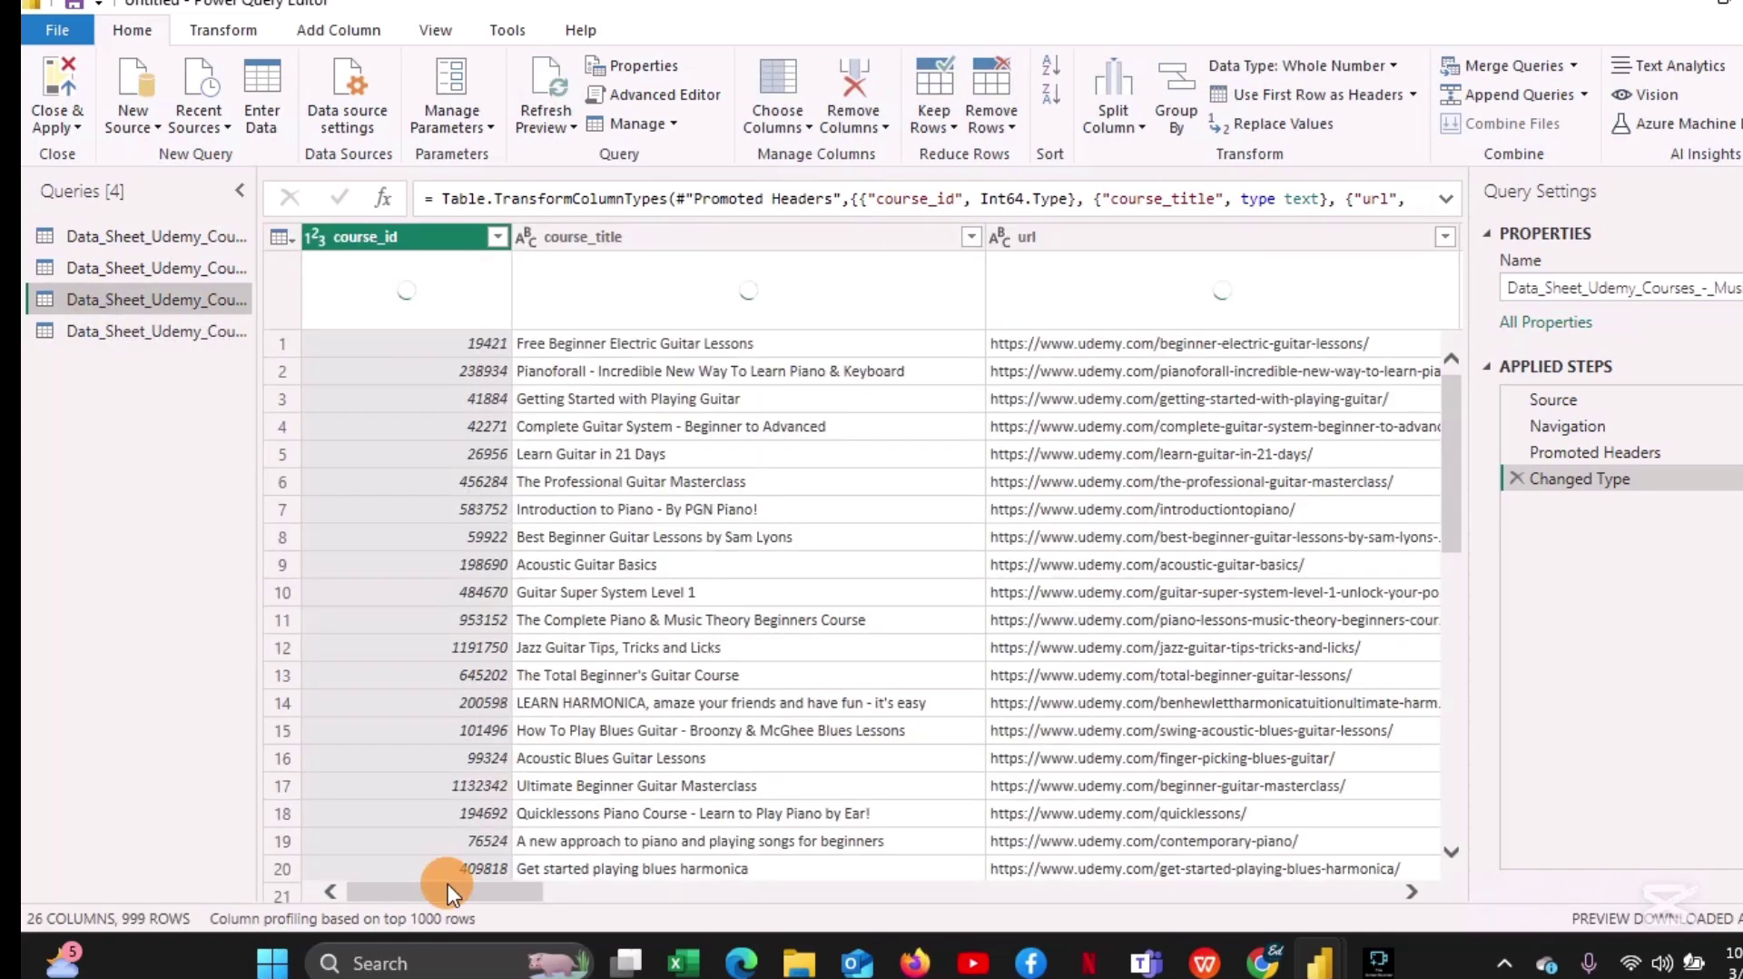
left_click_drag(449, 884, 833, 919)
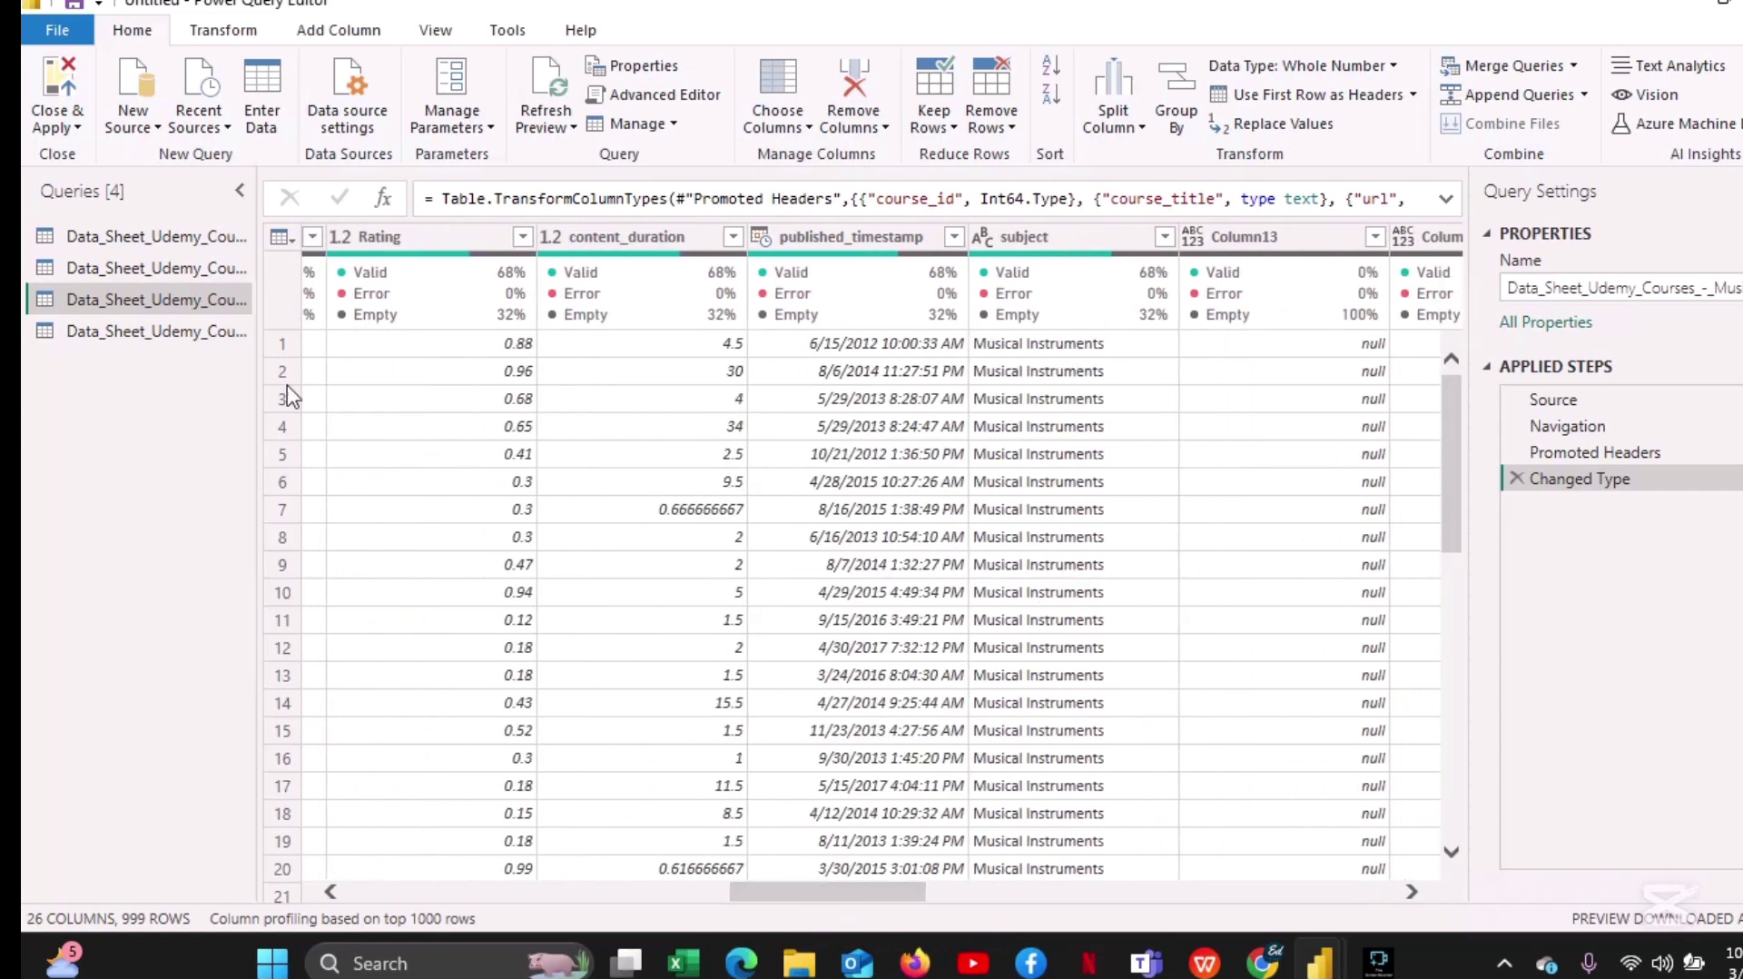
left_click(196, 270)
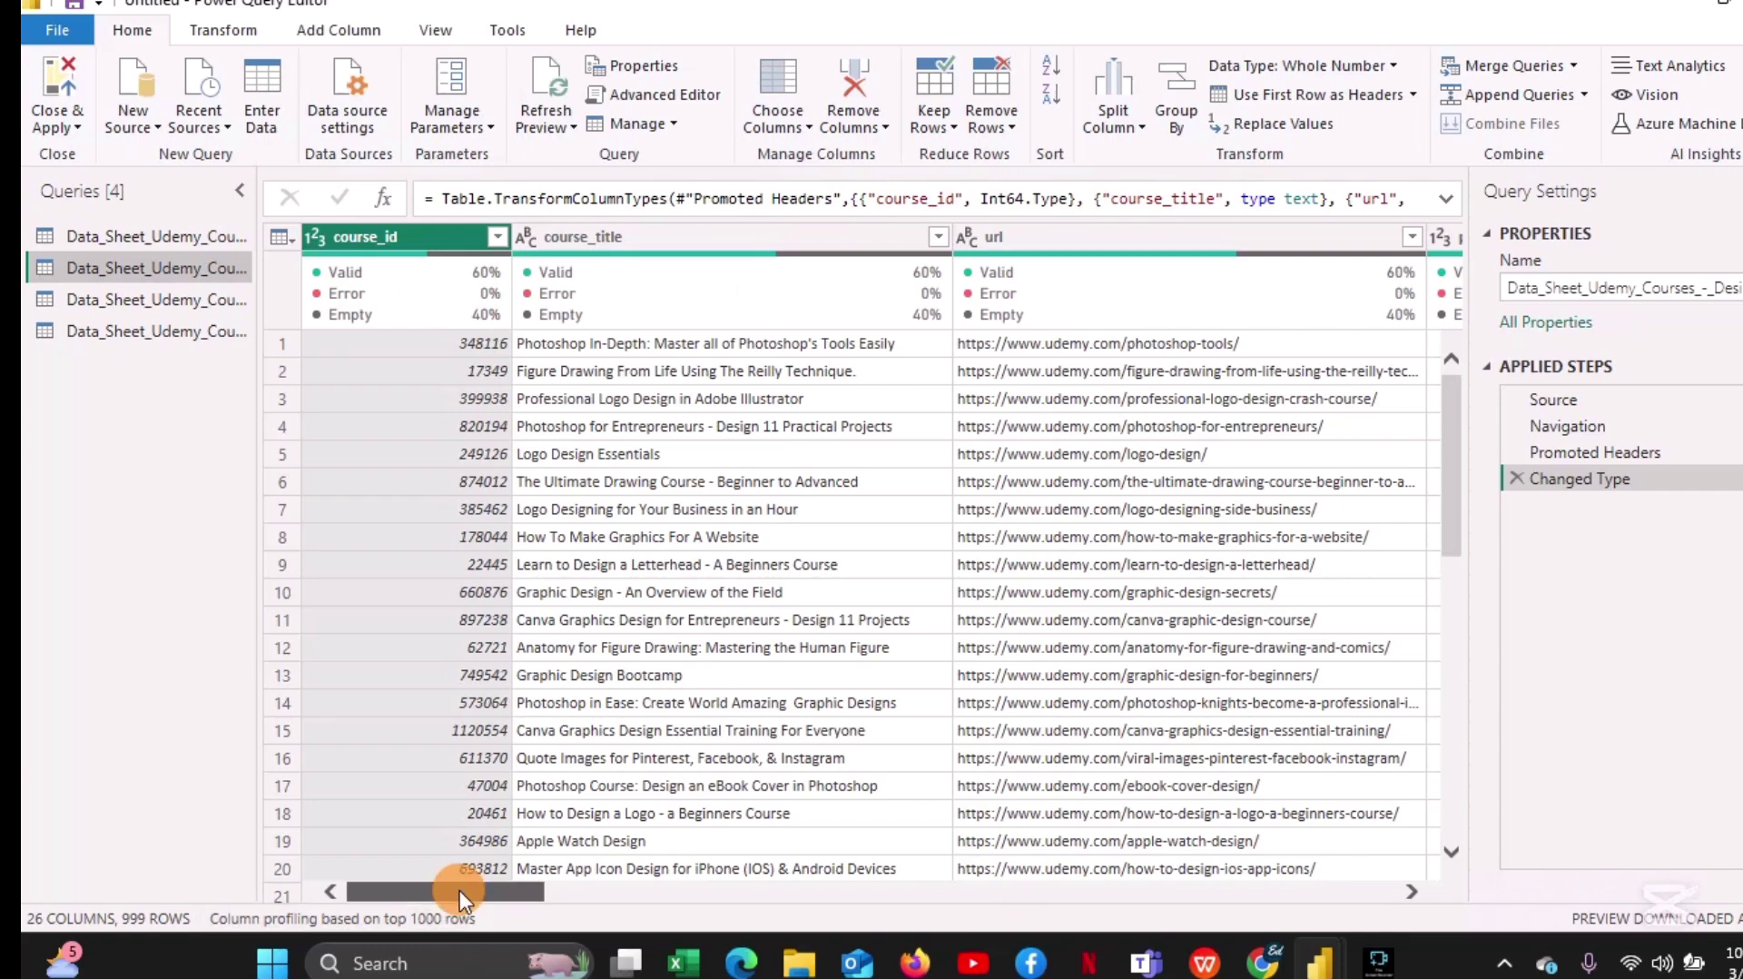
left_click_drag(459, 891, 841, 916)
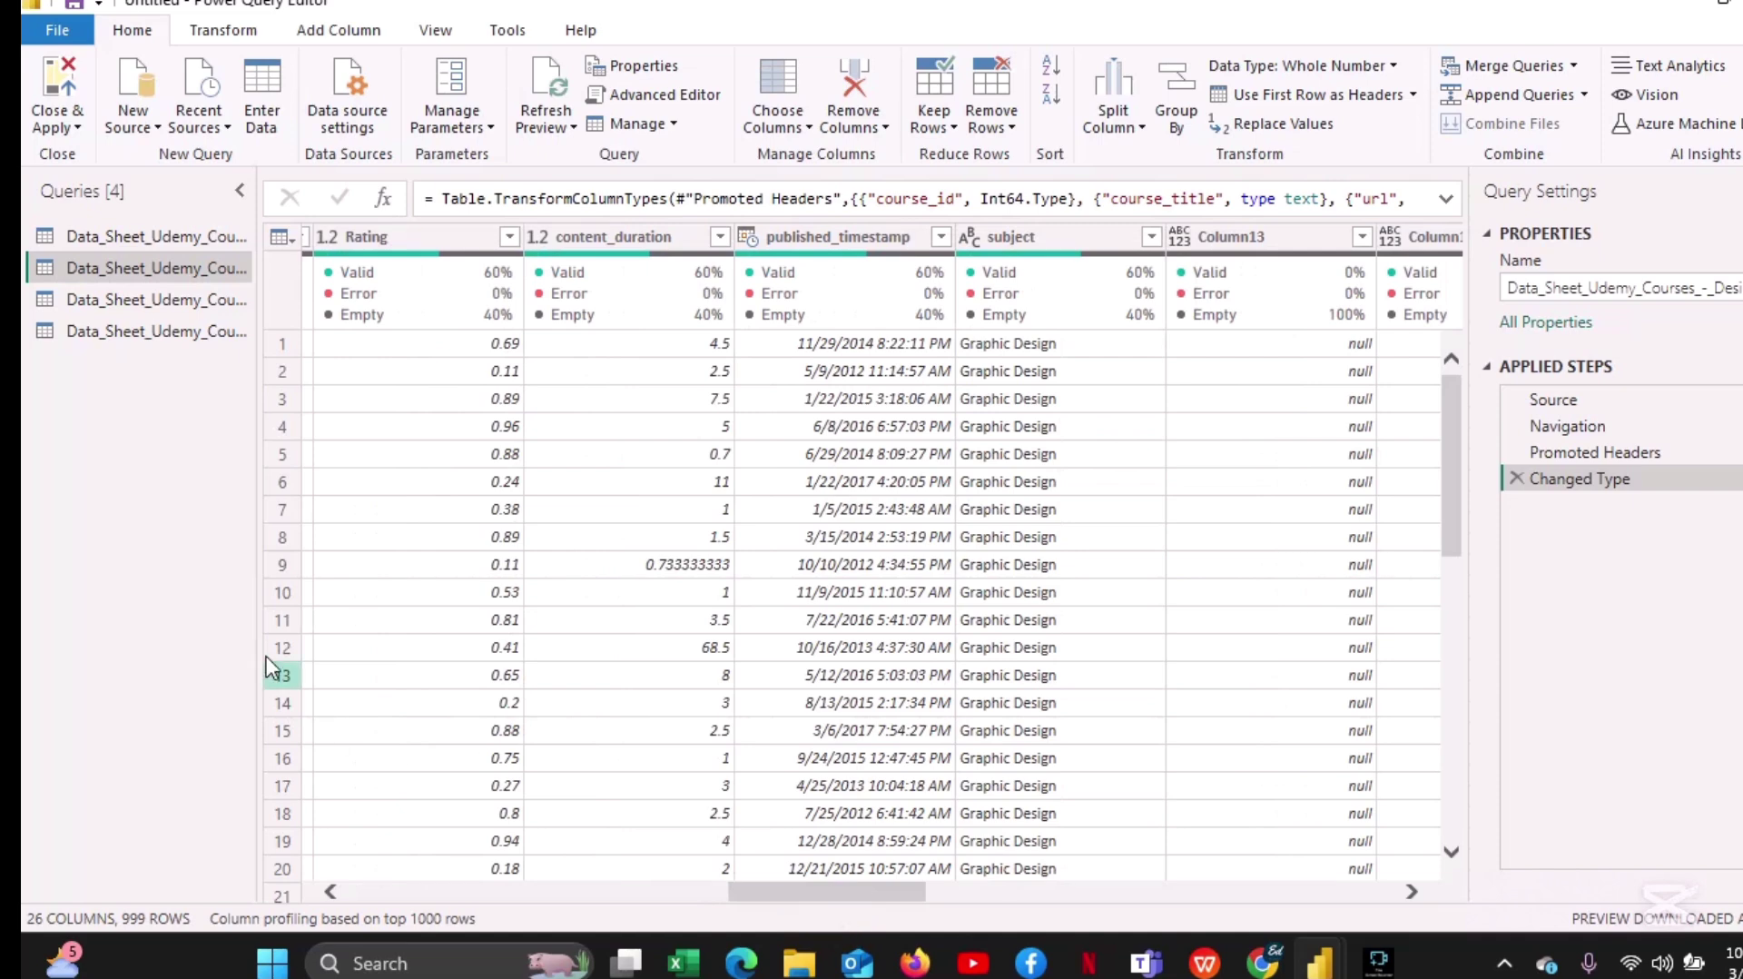
left_click(170, 239)
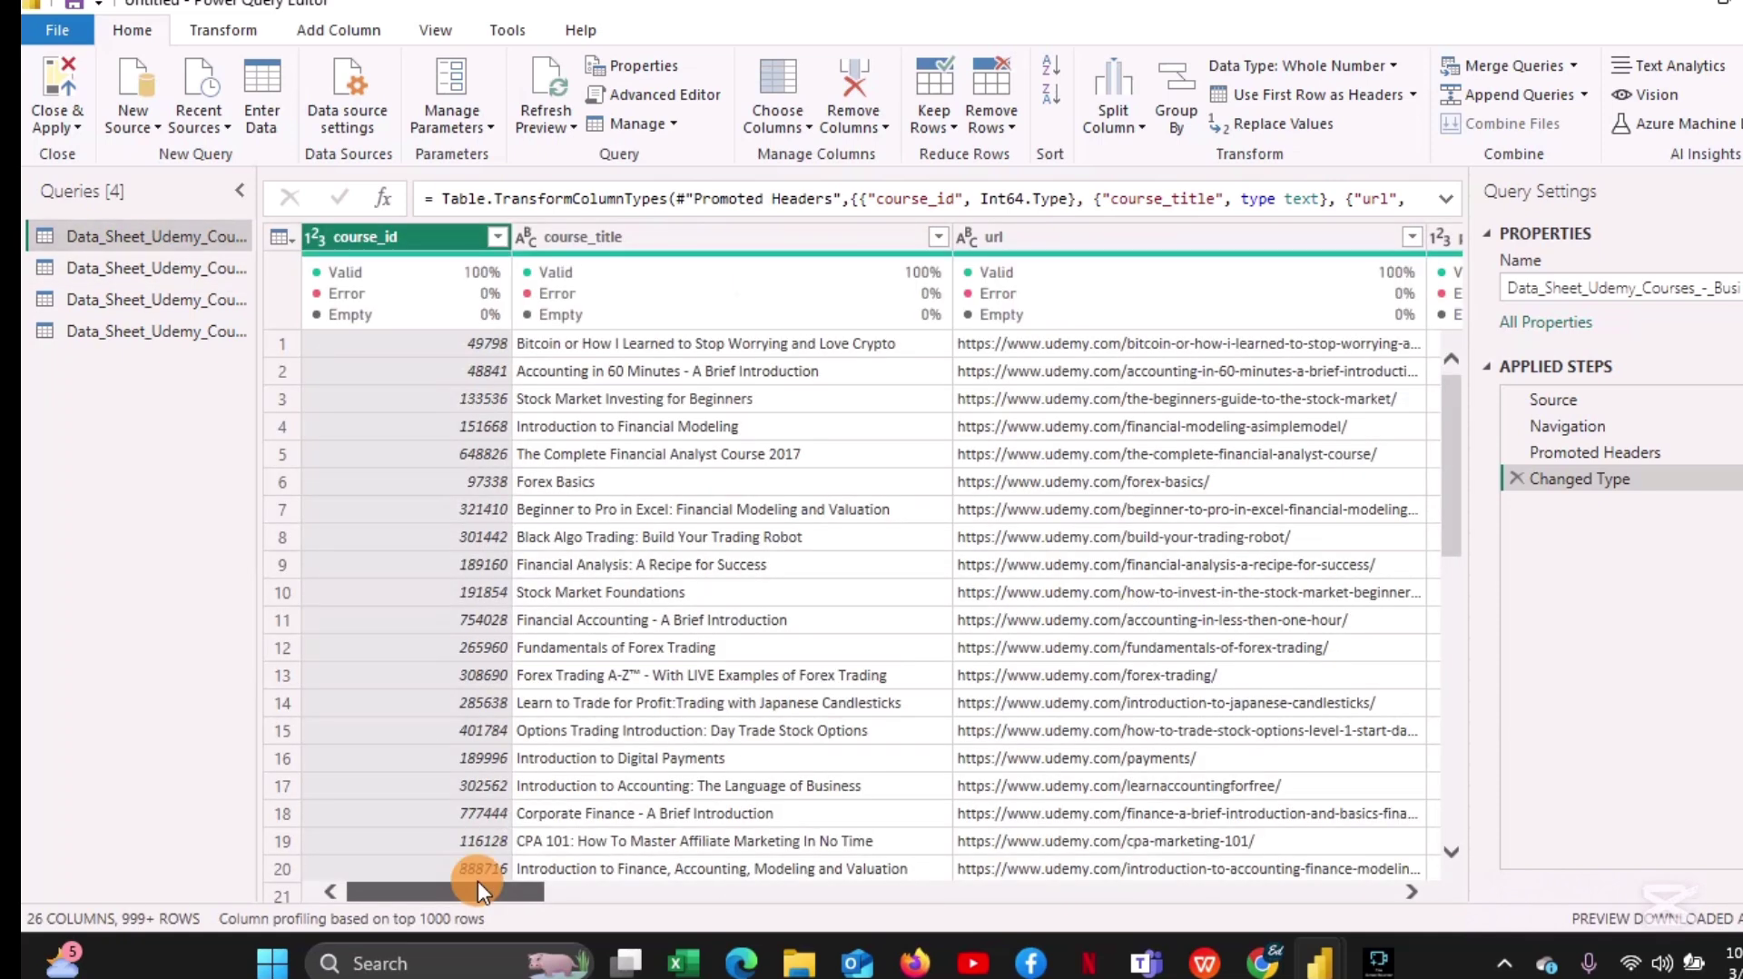
left_click_drag(478, 883, 899, 839)
scroll(899, 836, "left", 3)
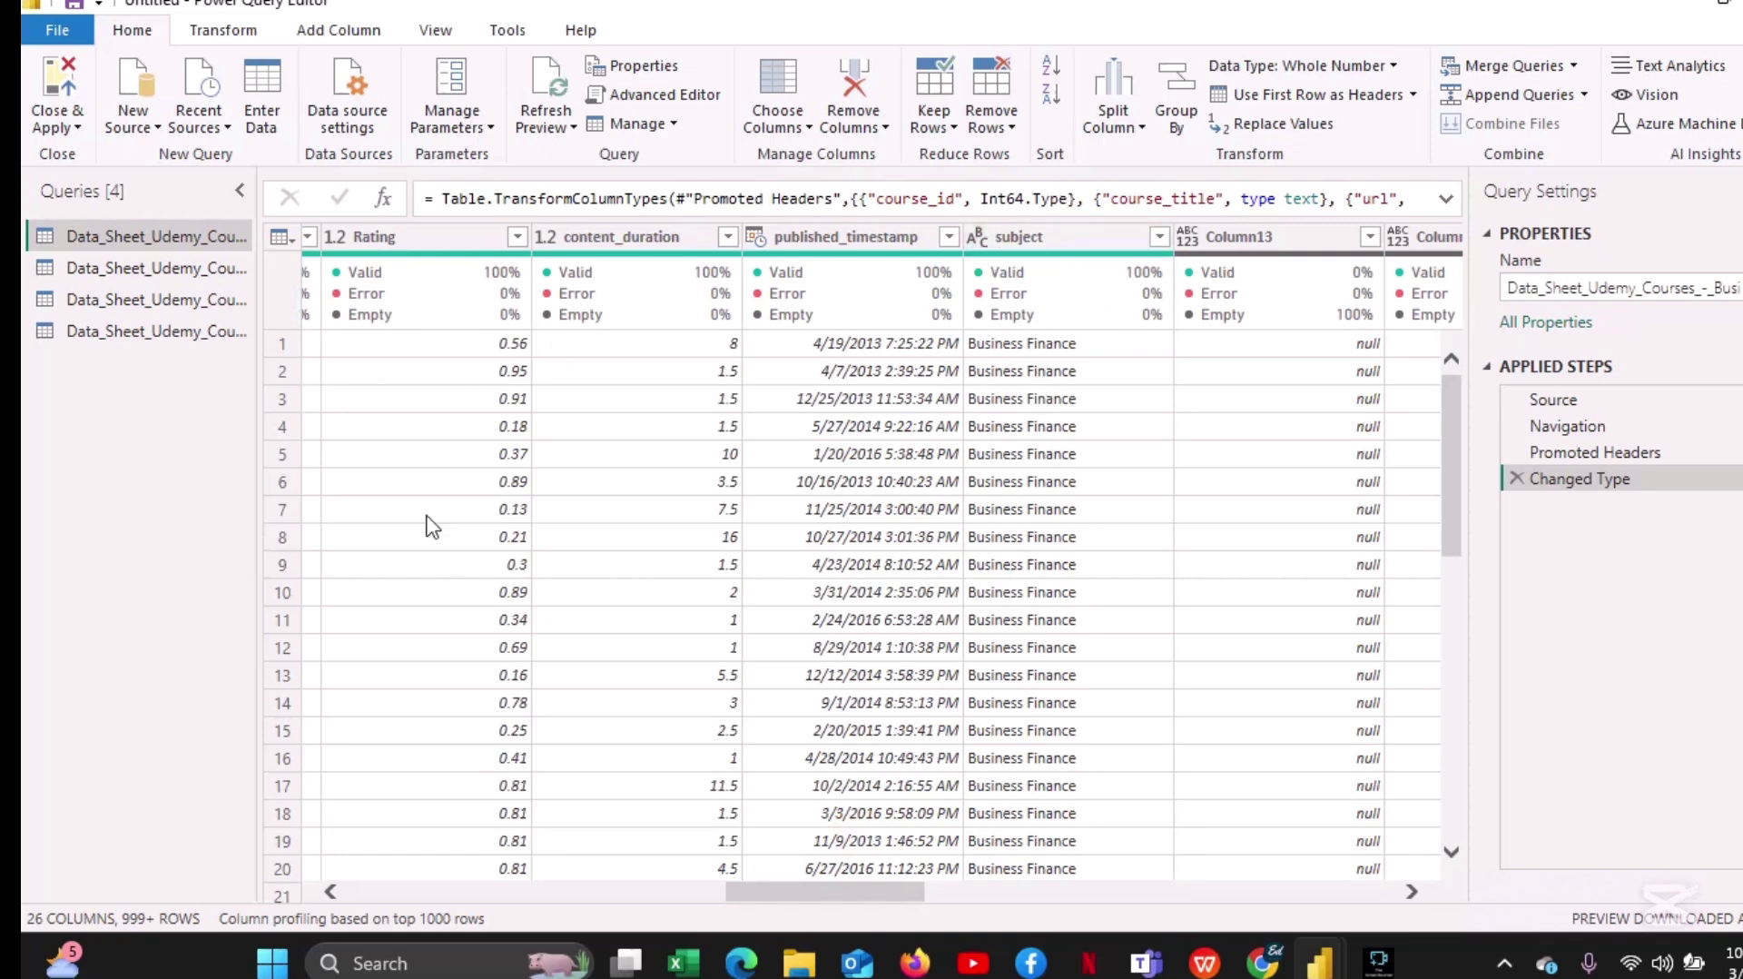
left_click_drag(778, 888, 389, 862)
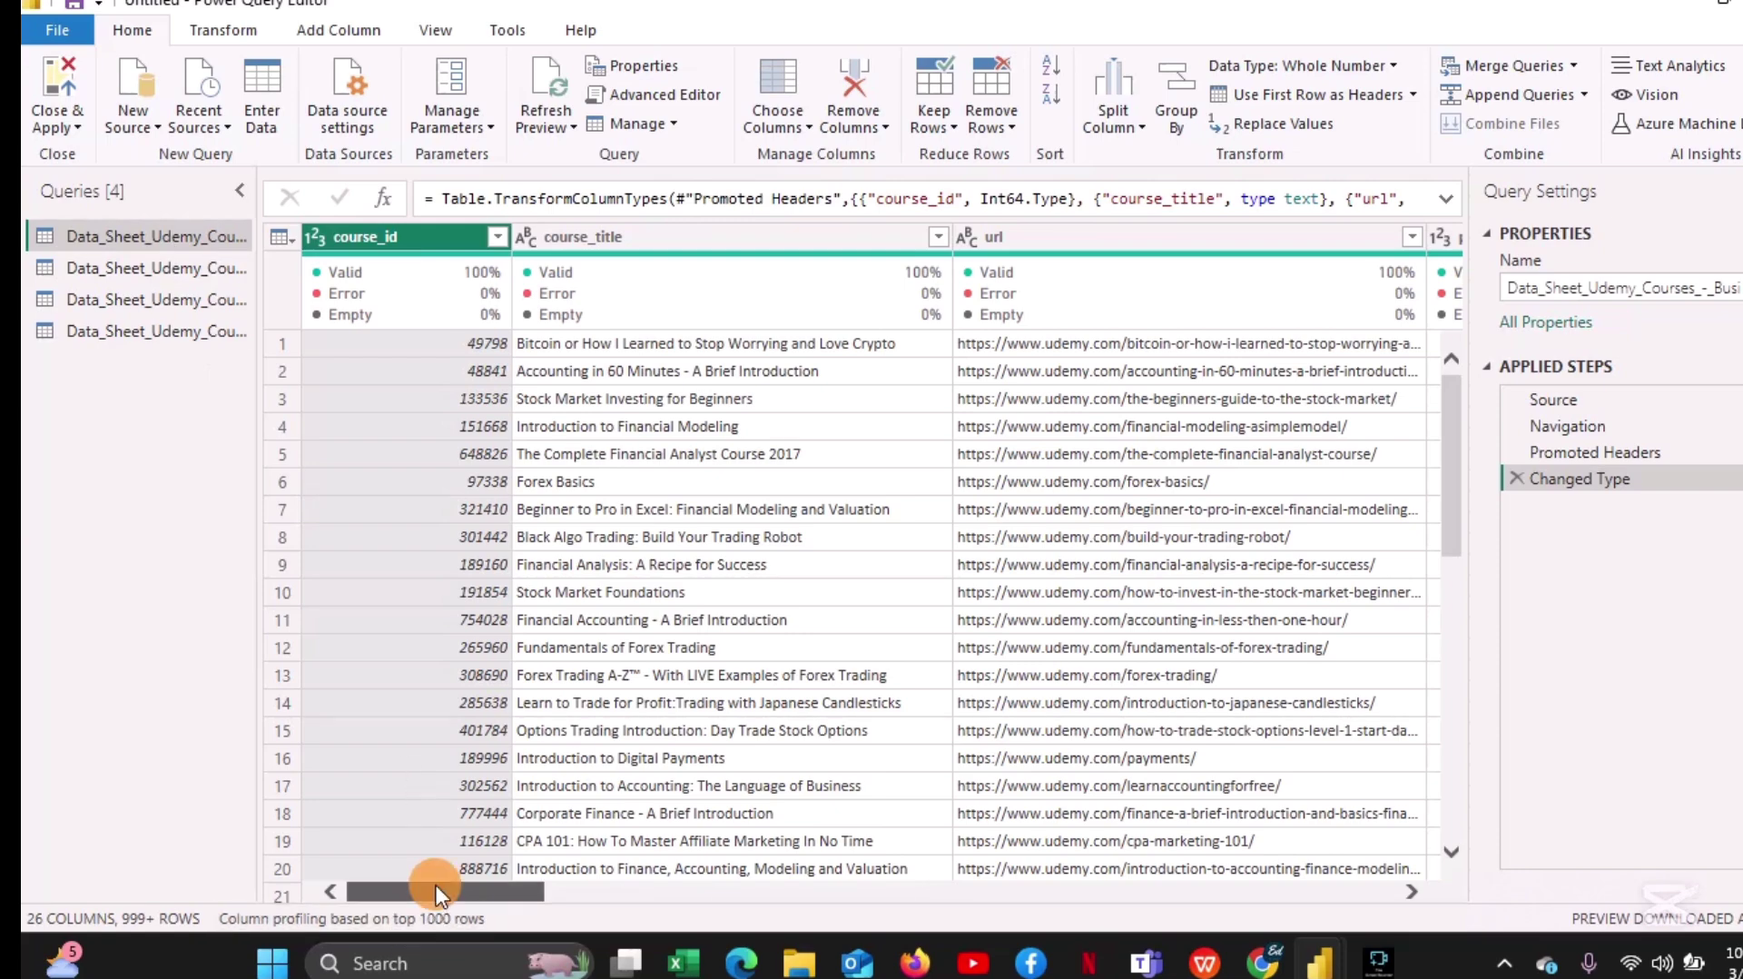
left_click_drag(436, 890, 290, 857)
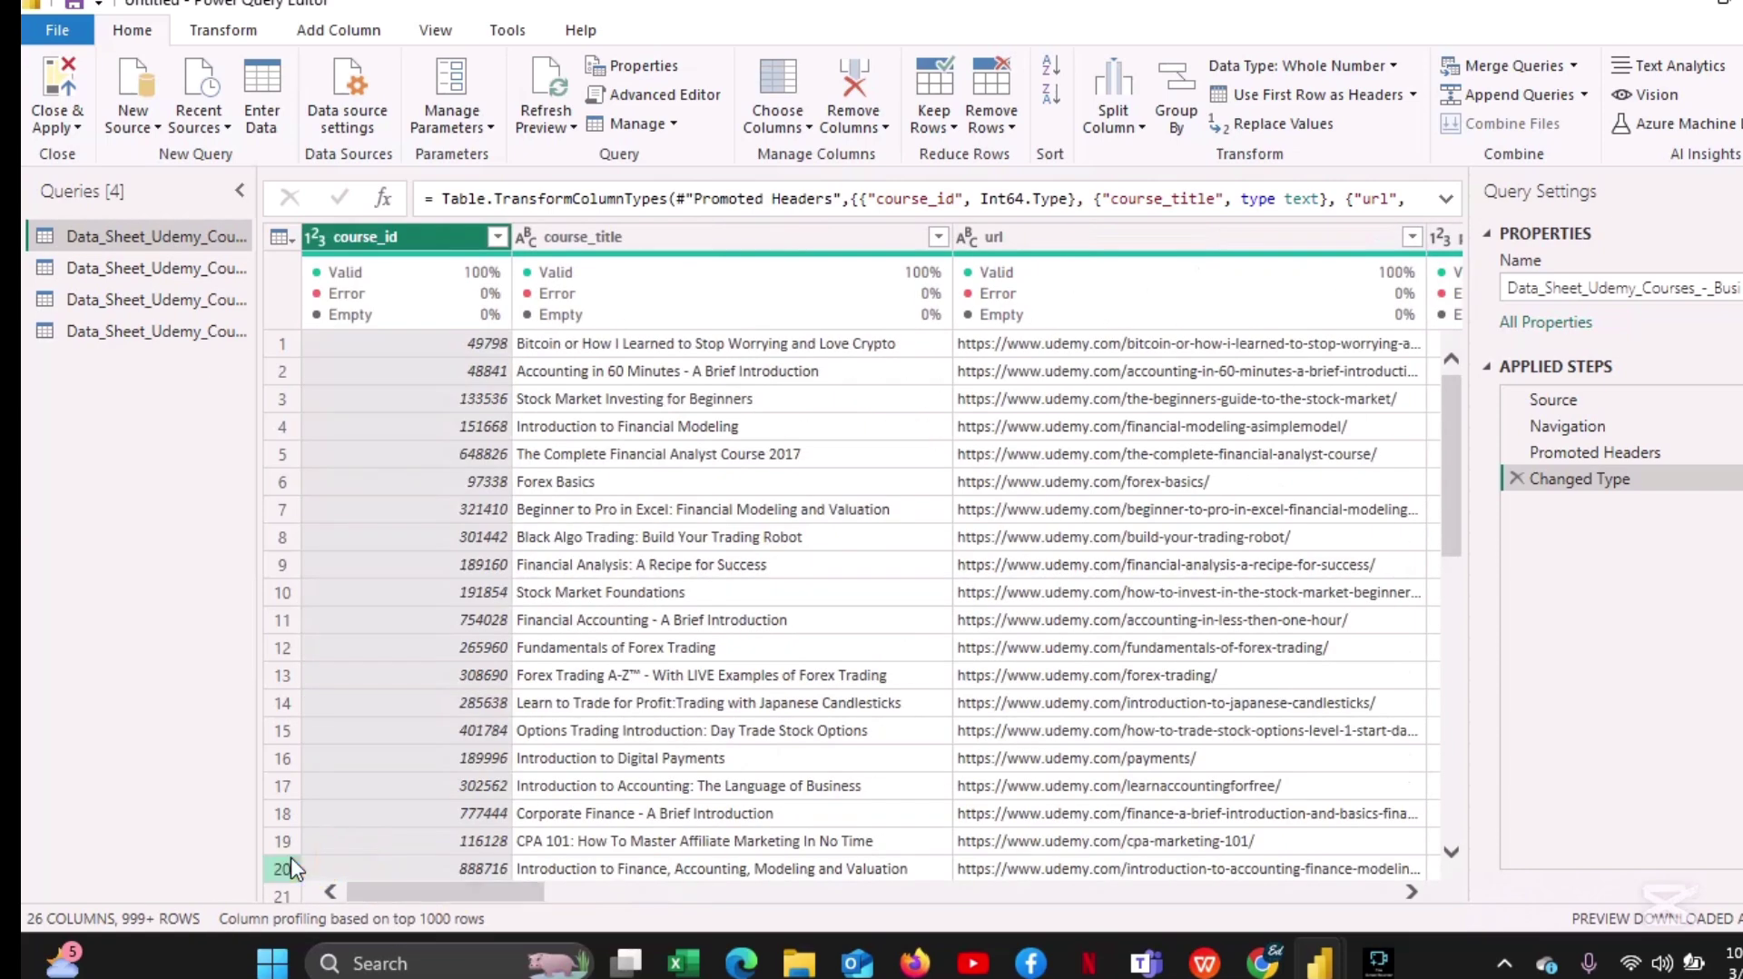
Compare the valid, error and empty shares of the course_id column in the Desi, Musi and Busi queries.
left_click(162, 266)
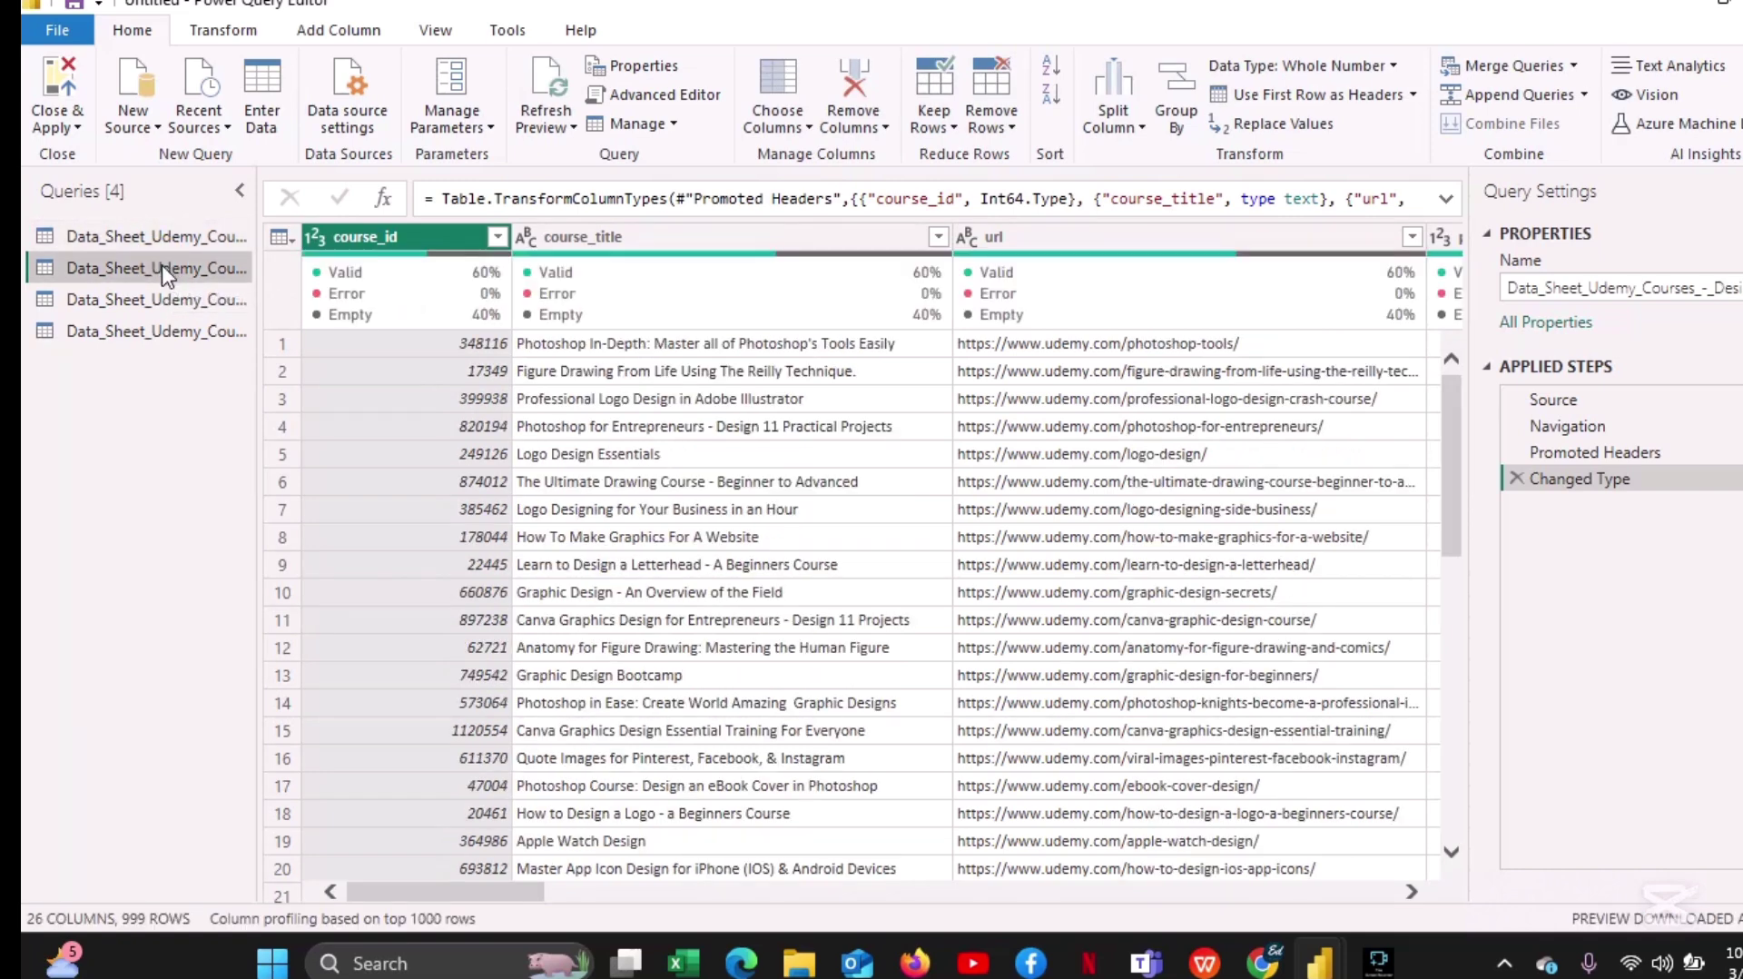
left_click(173, 298)
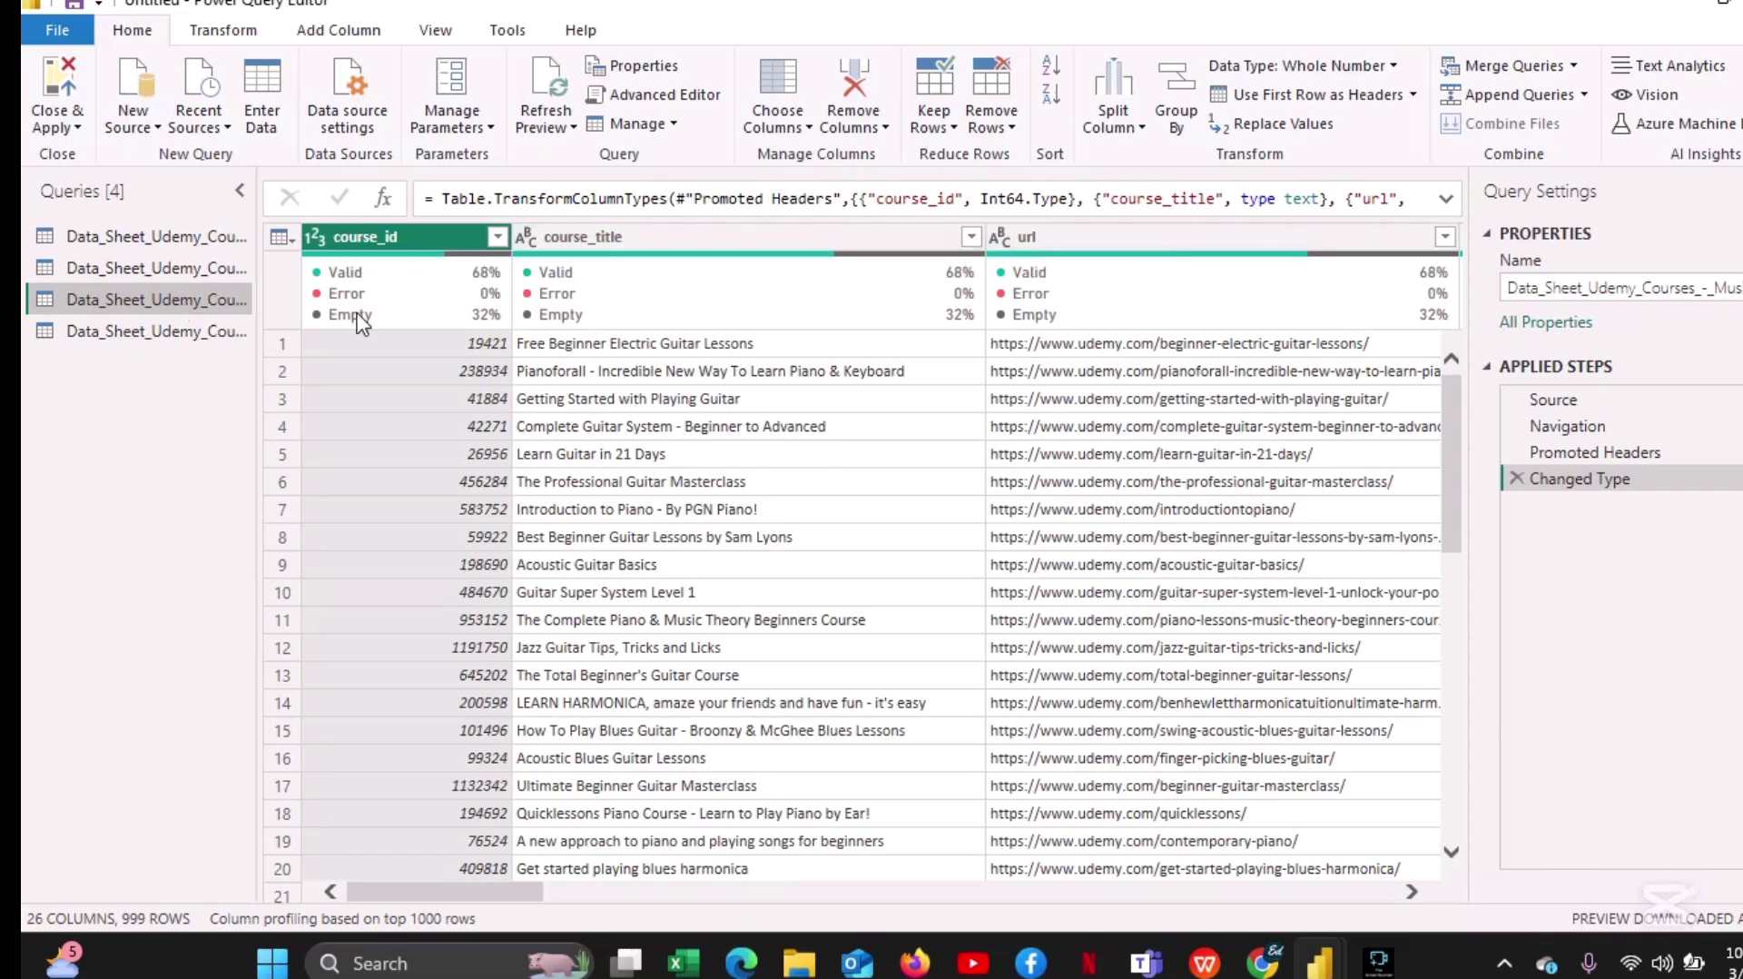
left_click(215, 266)
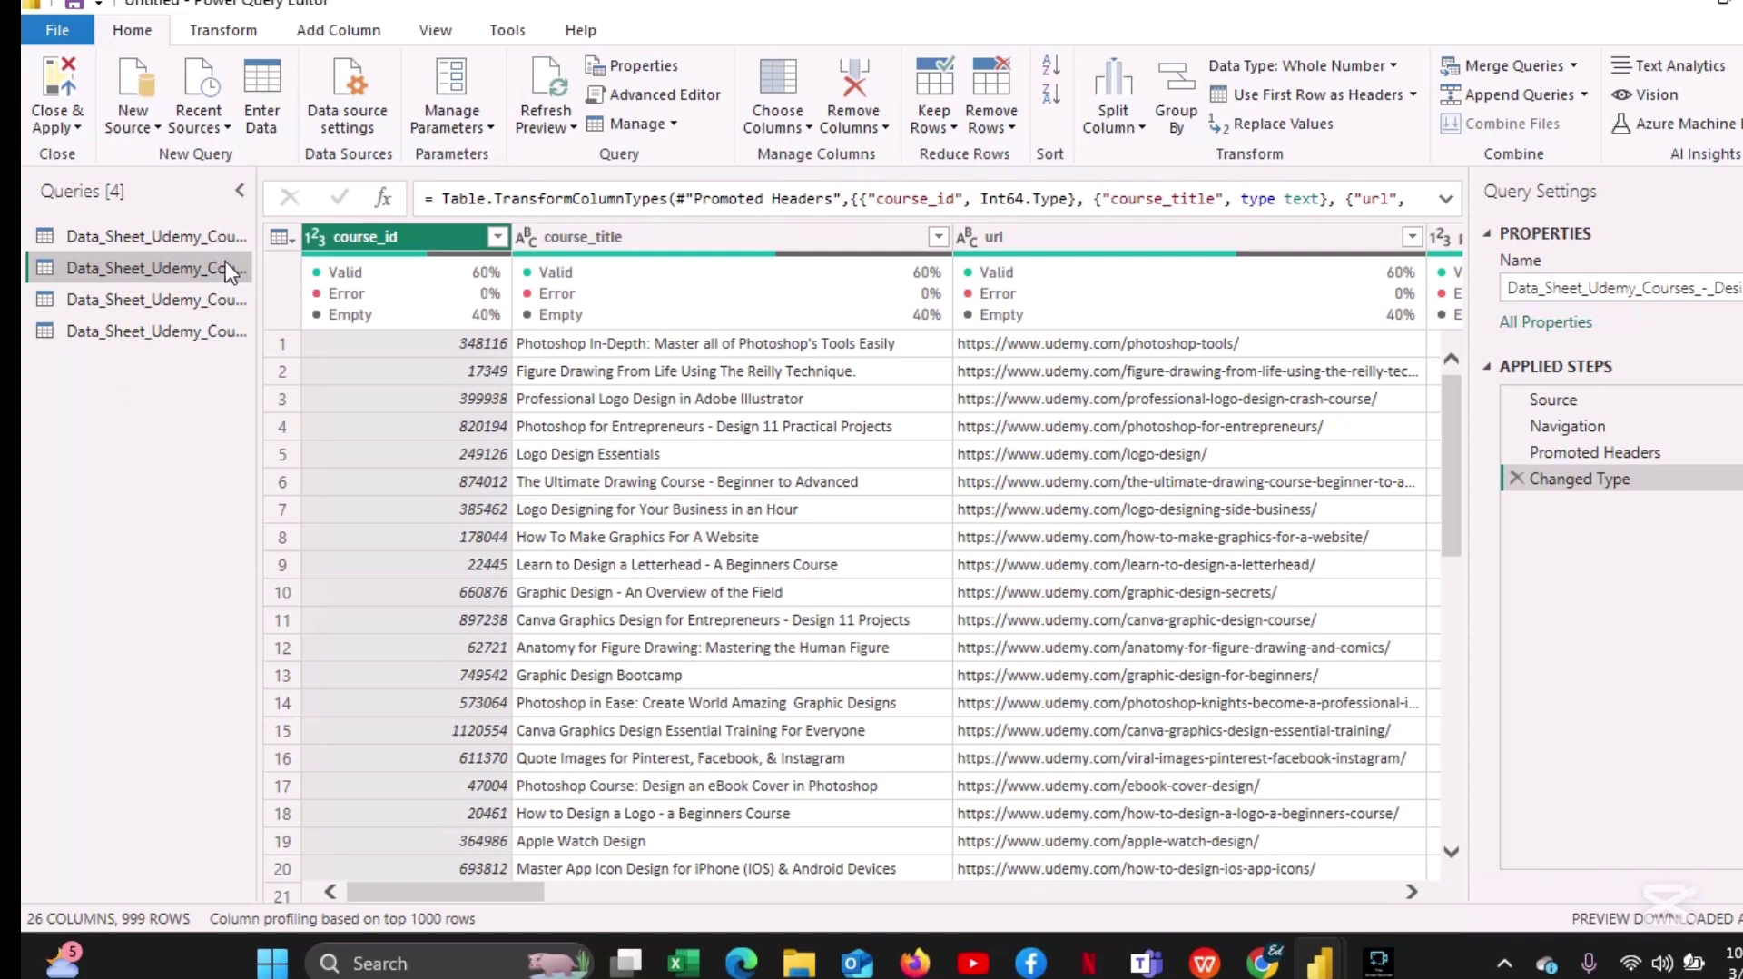
left_click(170, 243)
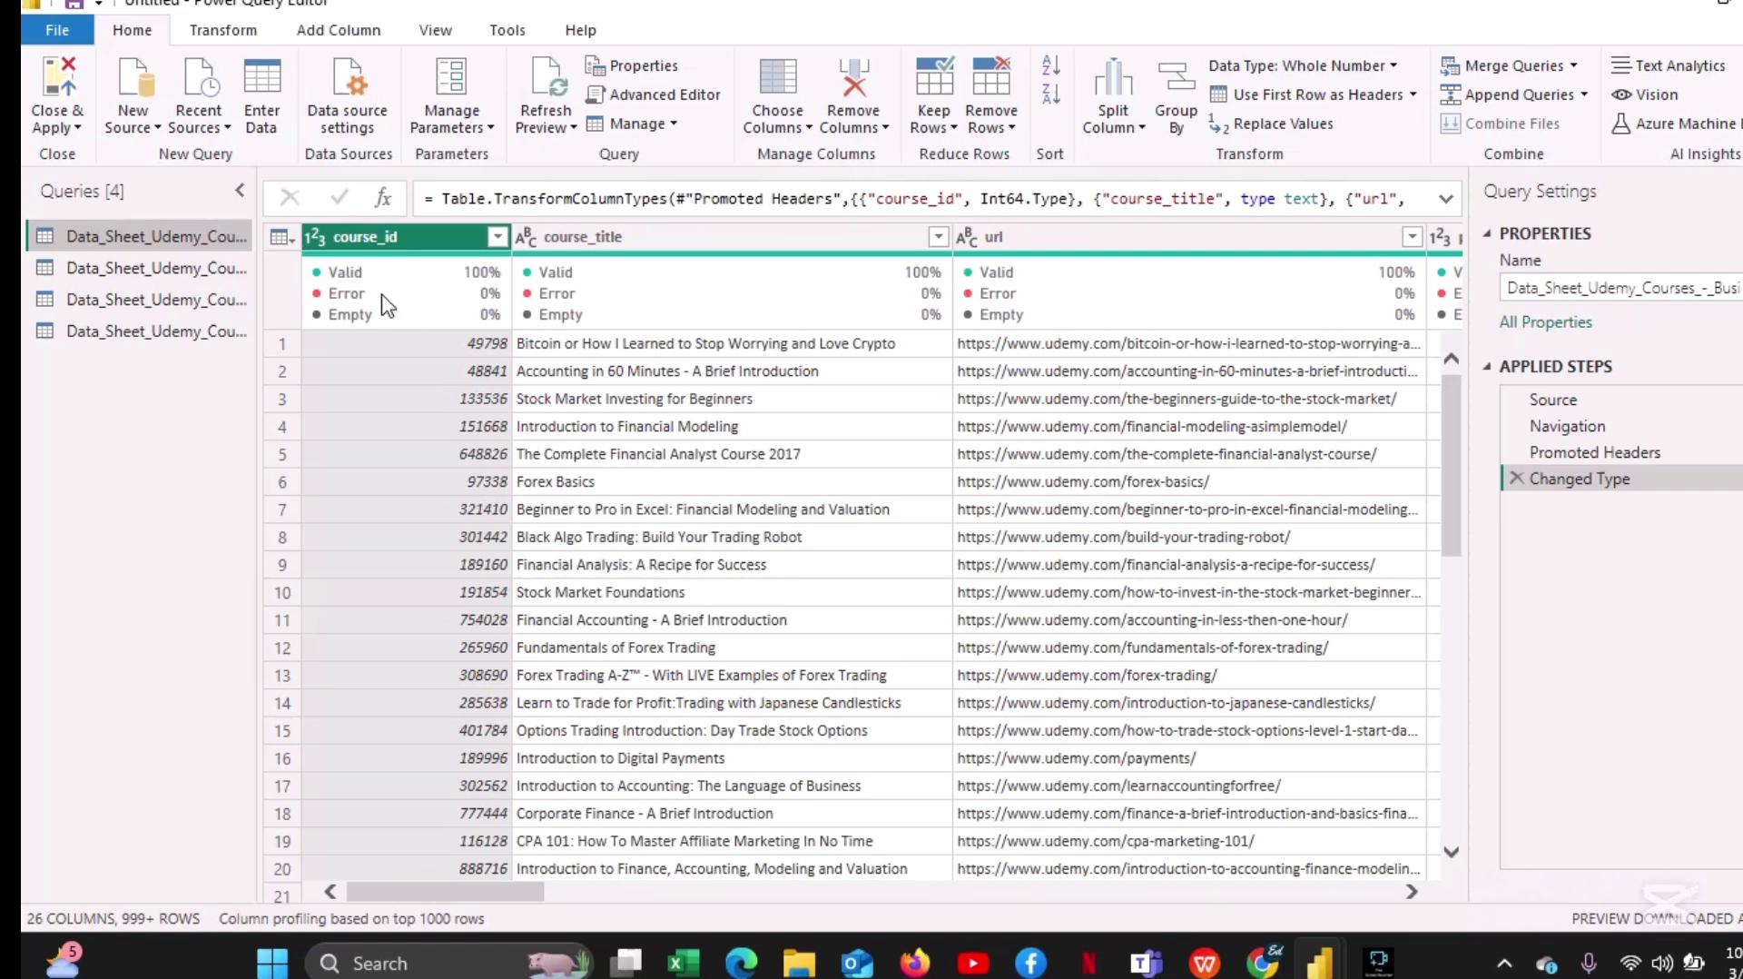
mouse_move(469, 325)
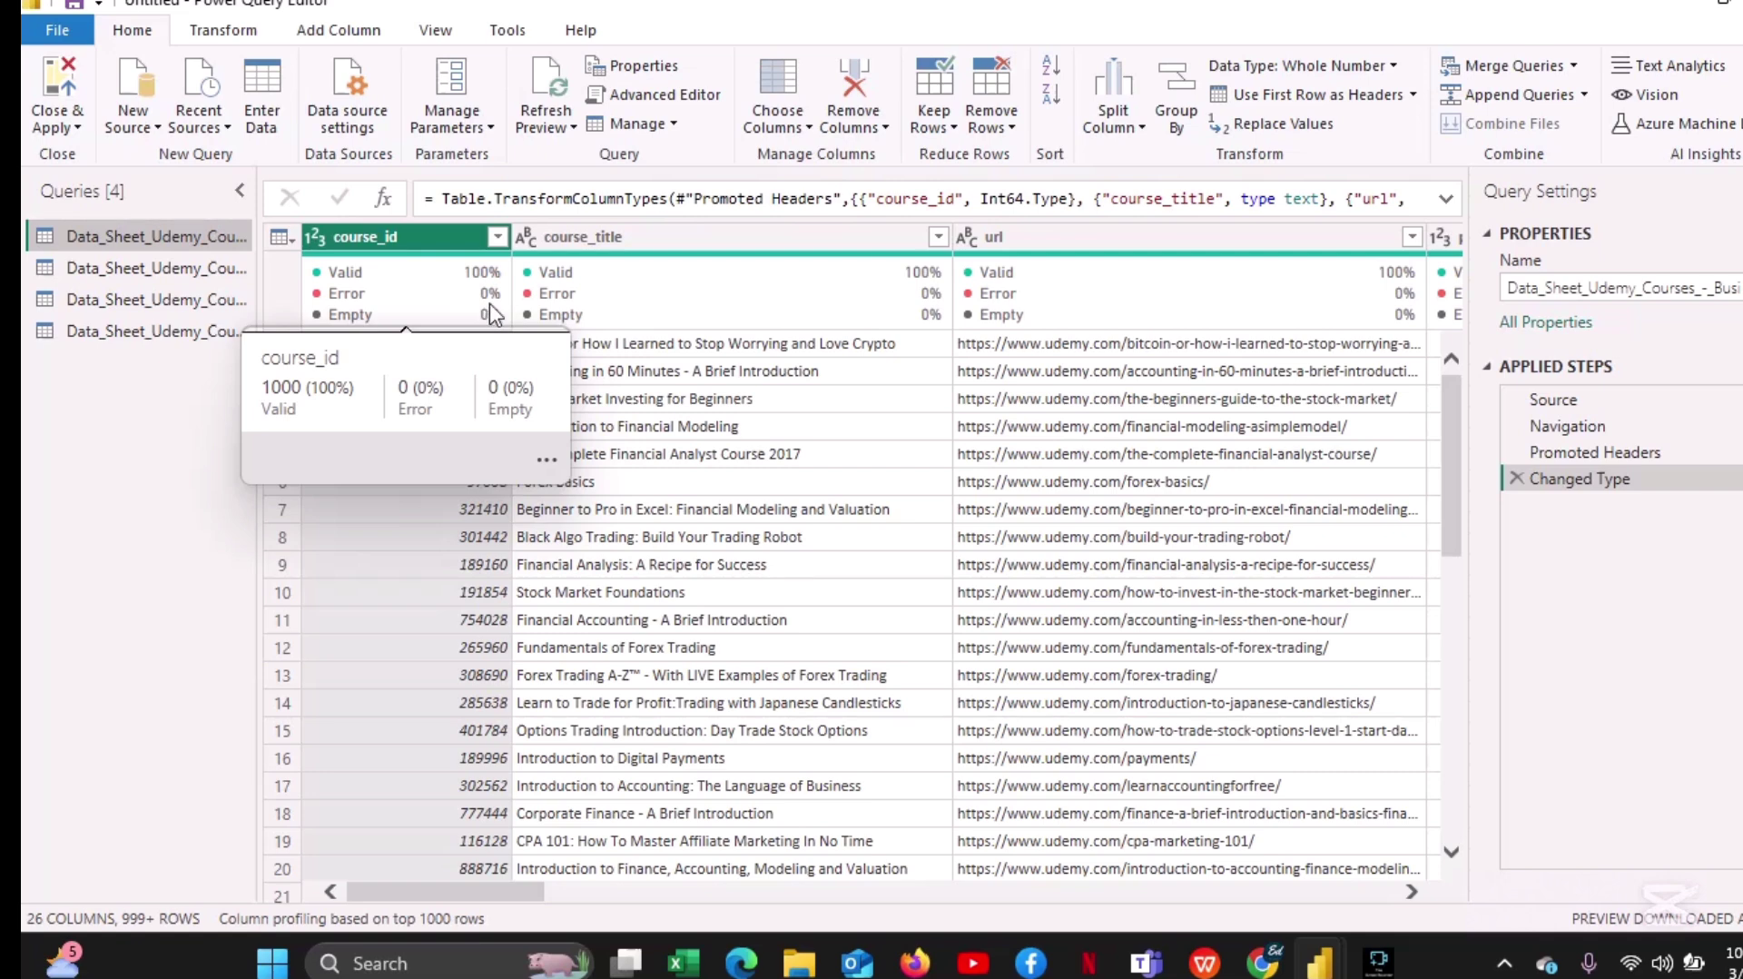
Apply a filter on the course_id column of the Busi query with all values kept selected.
left_click(497, 237)
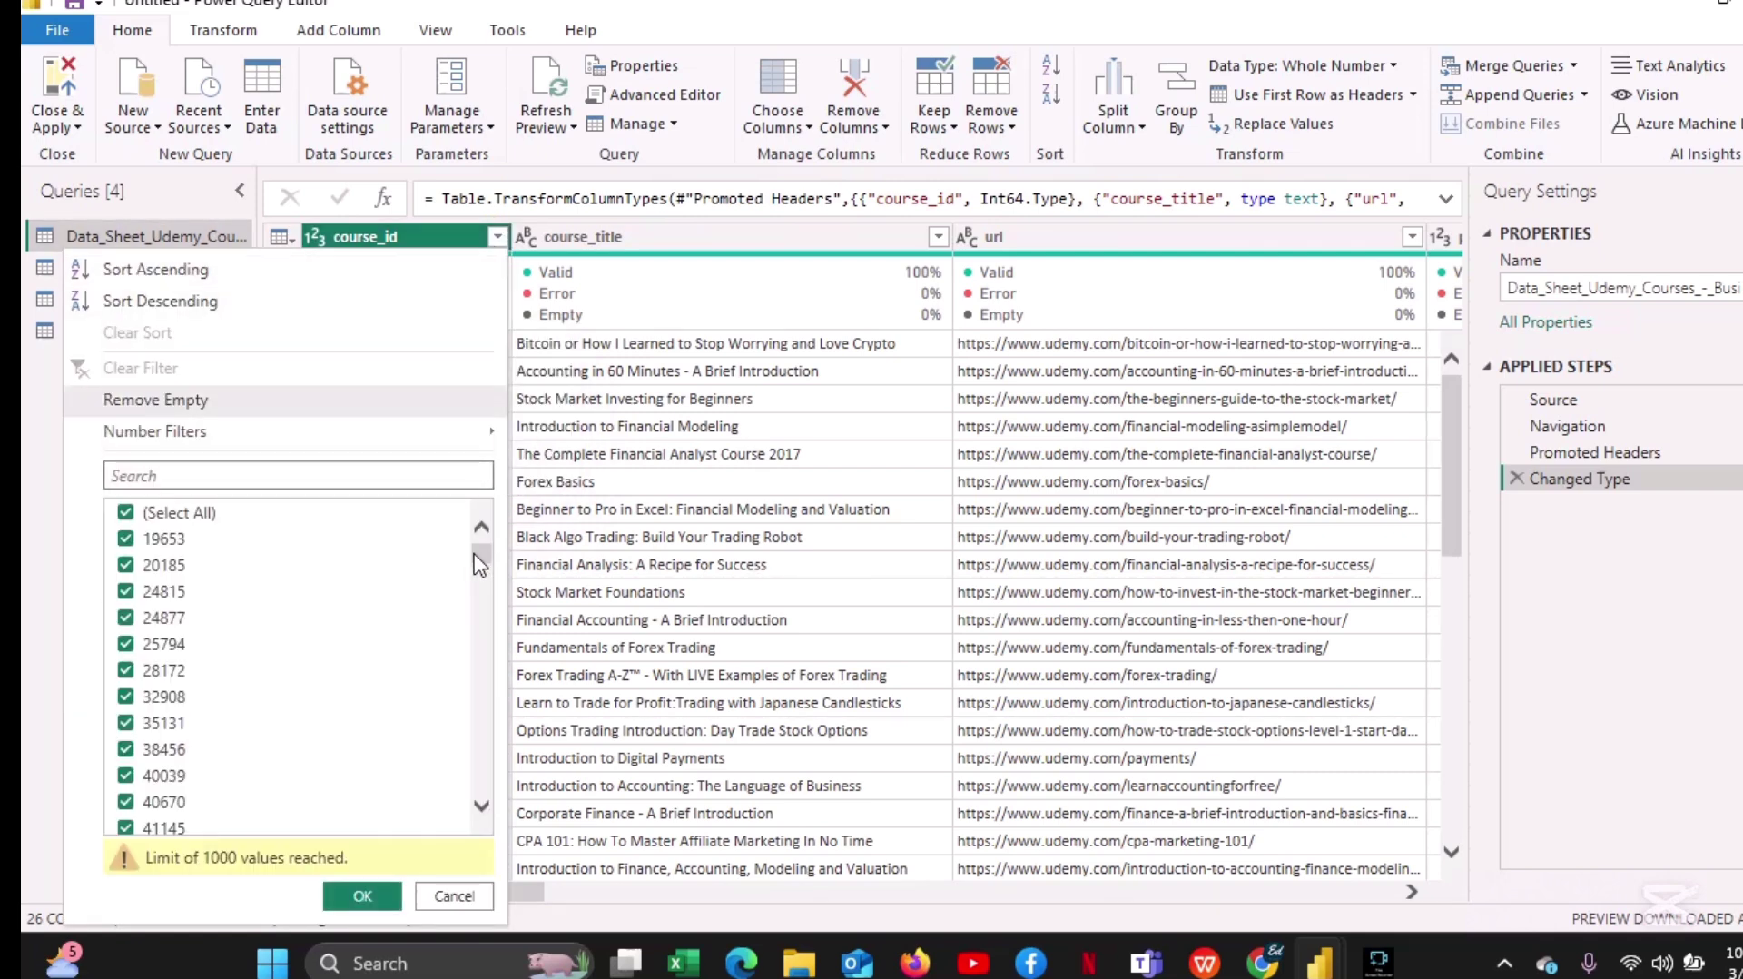
left_click_drag(474, 553, 480, 660)
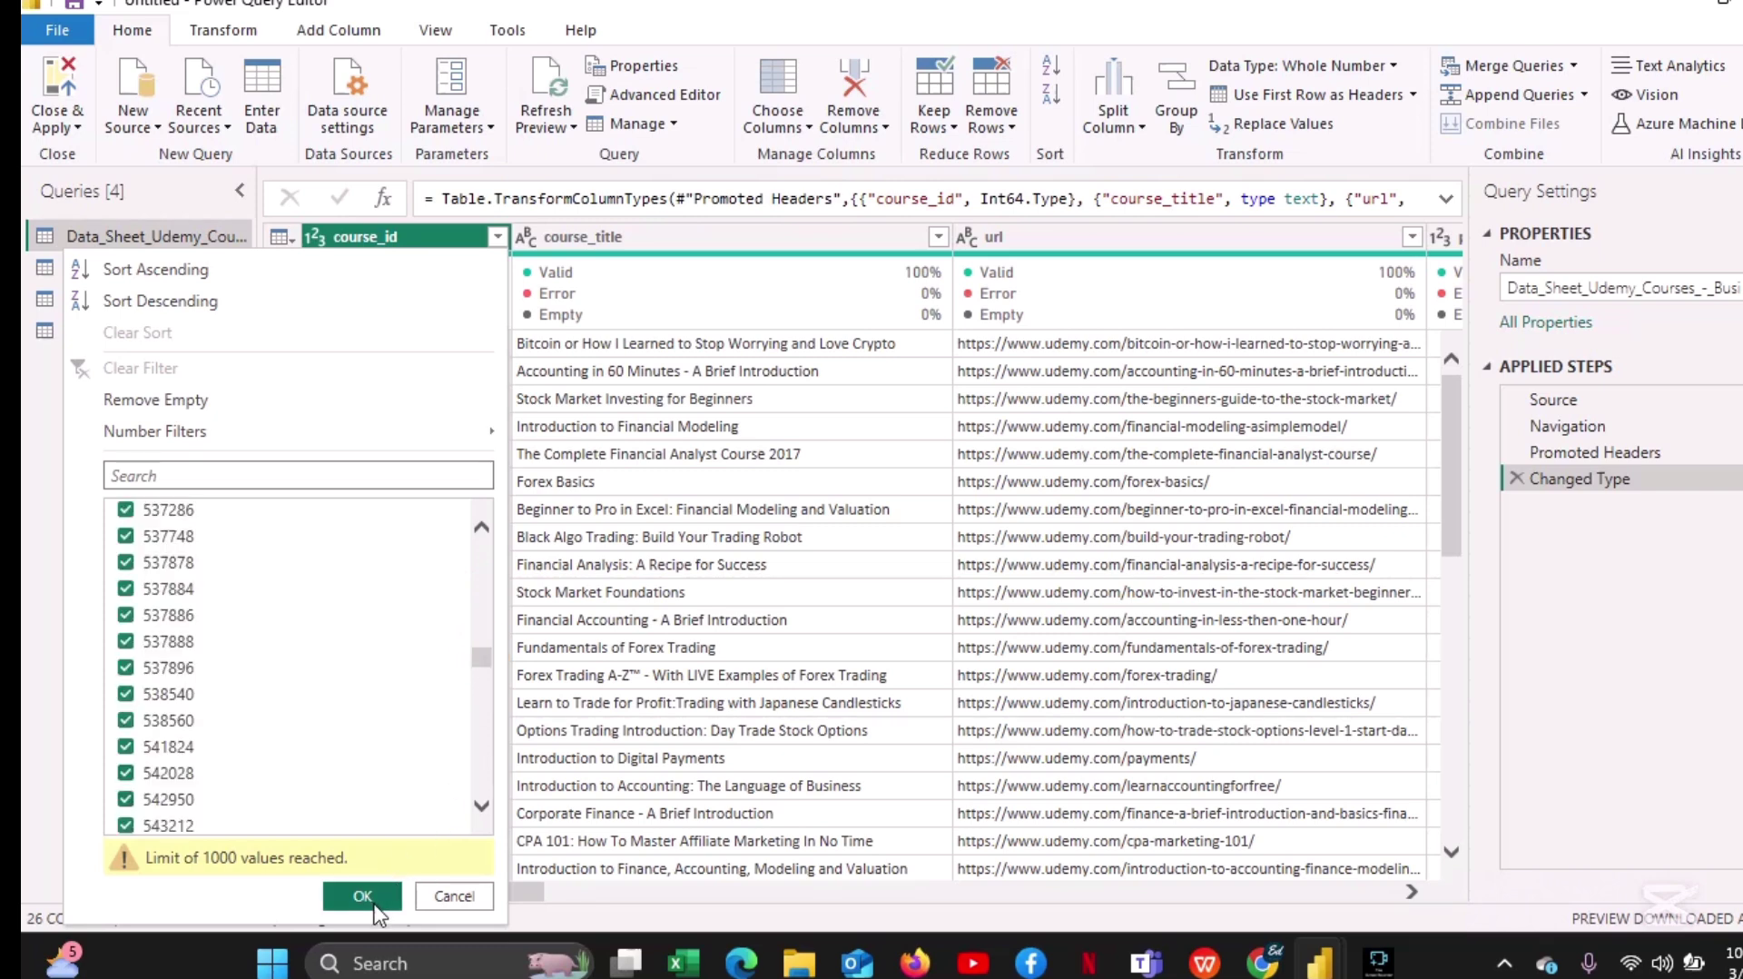
left_click(375, 894)
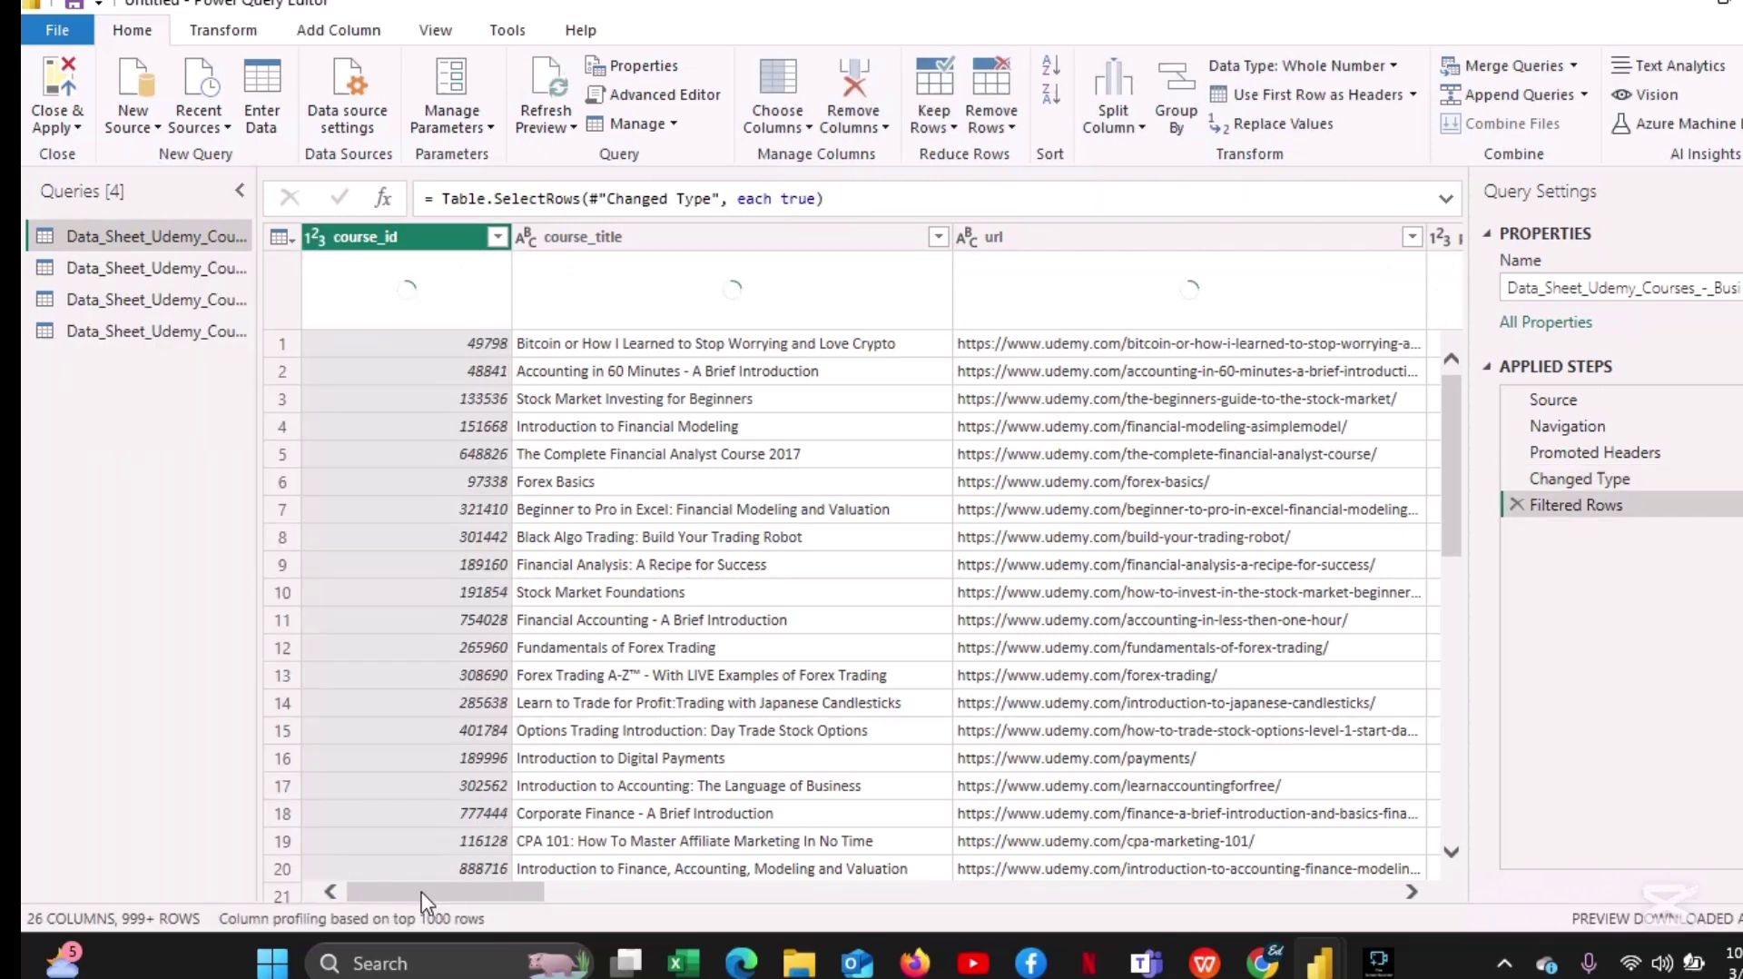
left_click_drag(421, 892, 917, 951)
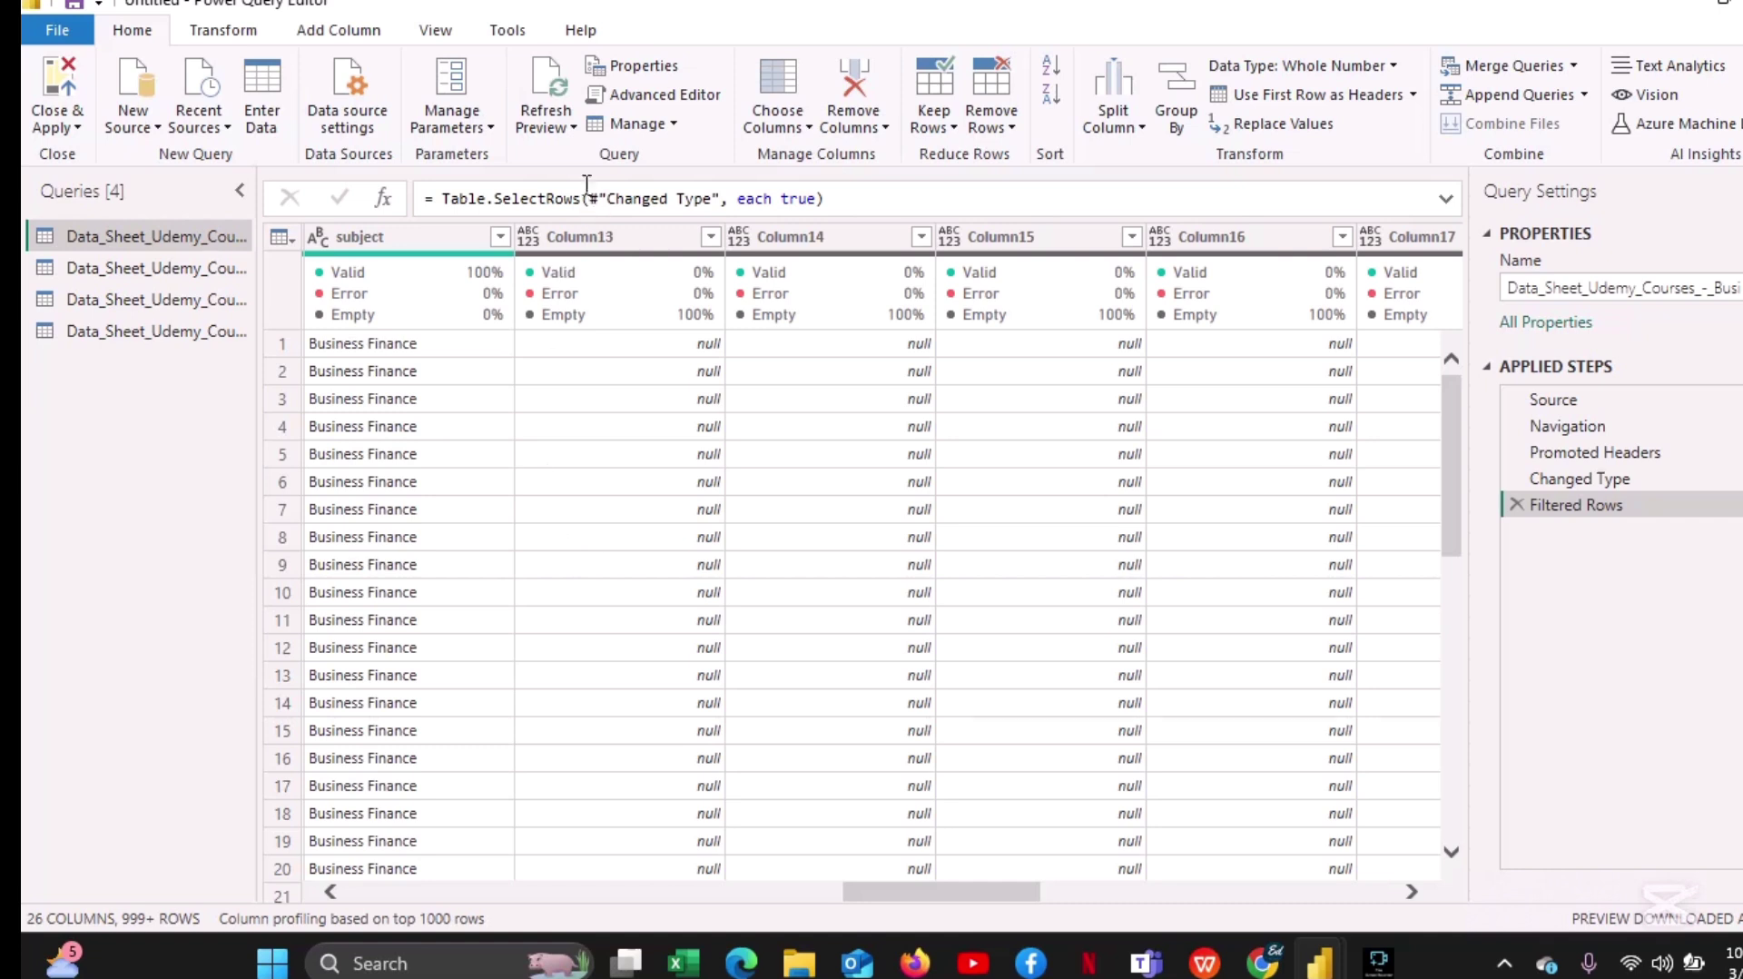
Remove the course_id column and the empty columns Column13 through Column16 from the Busi query.
left_click(597, 236)
left_click(829, 236, "ctrl")
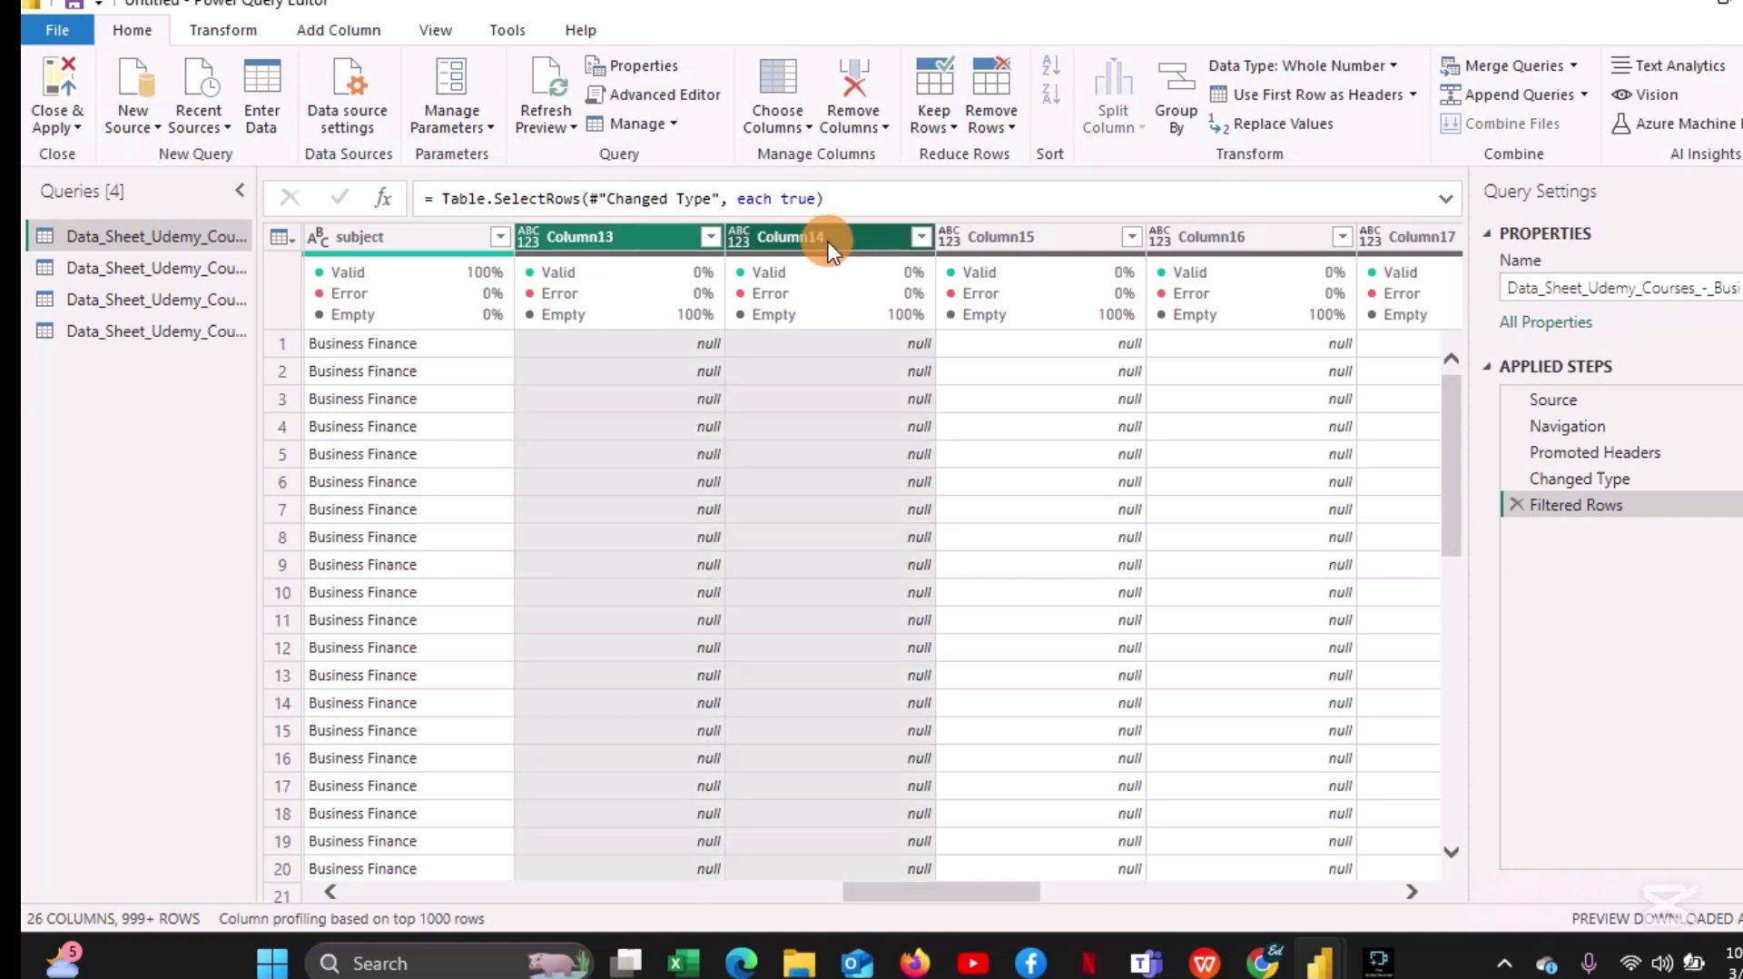
left_click(1083, 245, "ctrl")
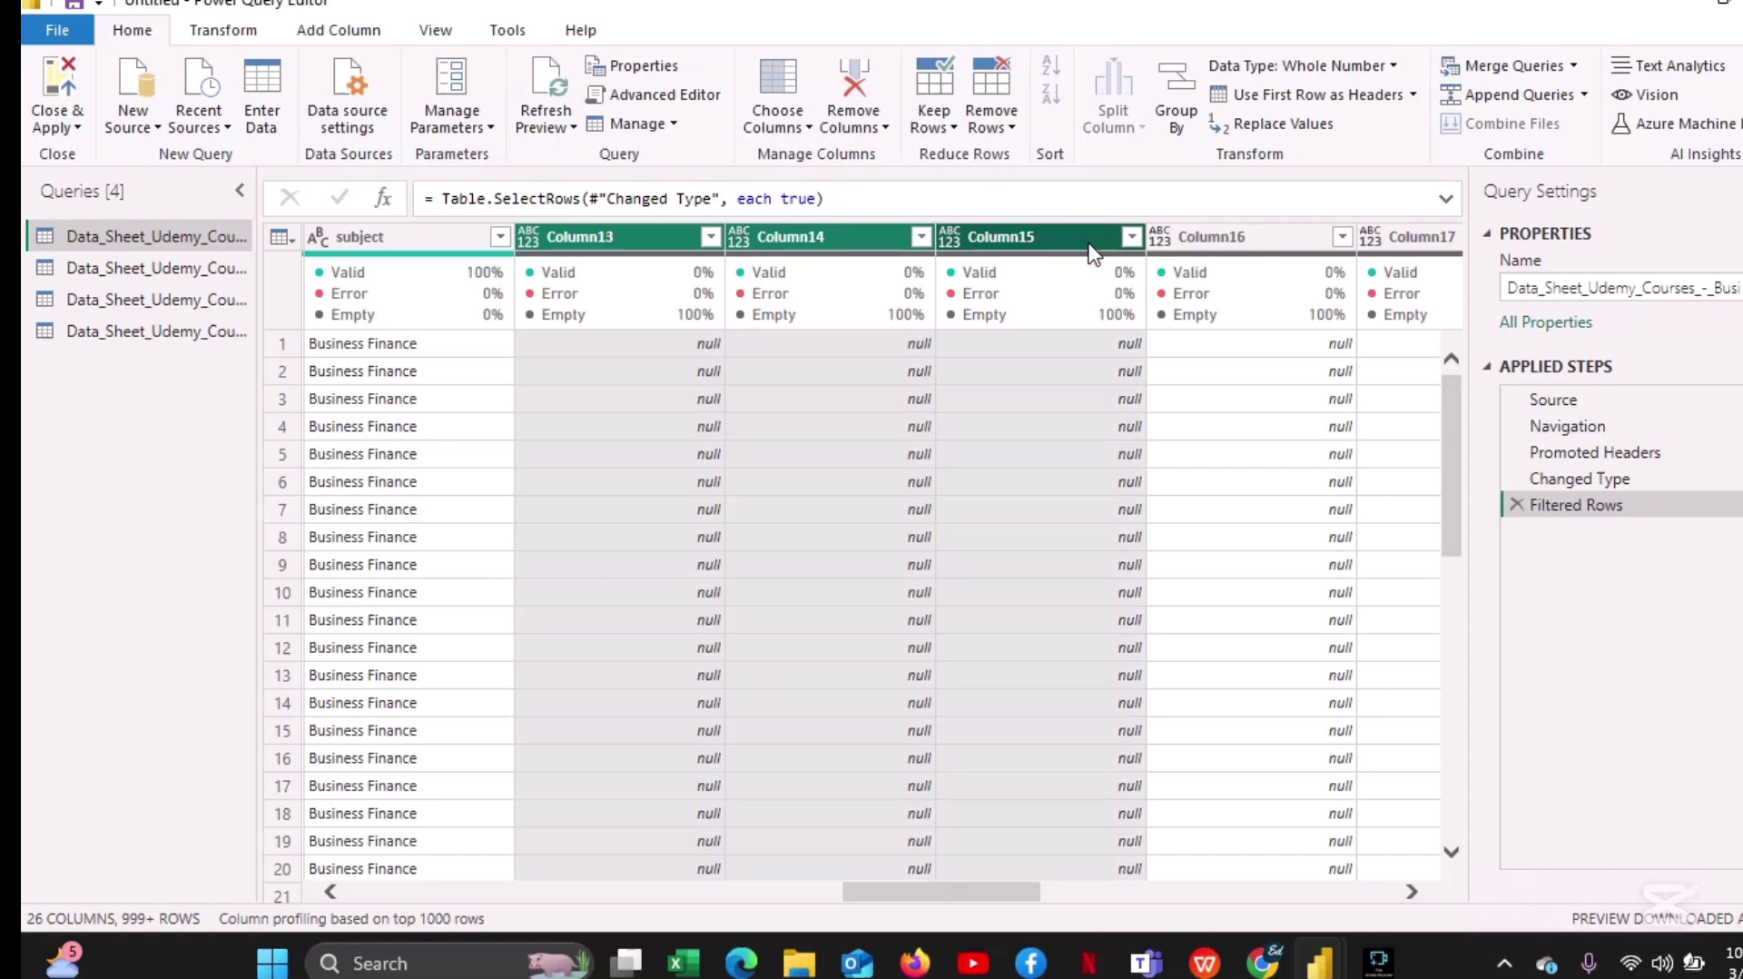
left_click(1273, 234, "ctrl")
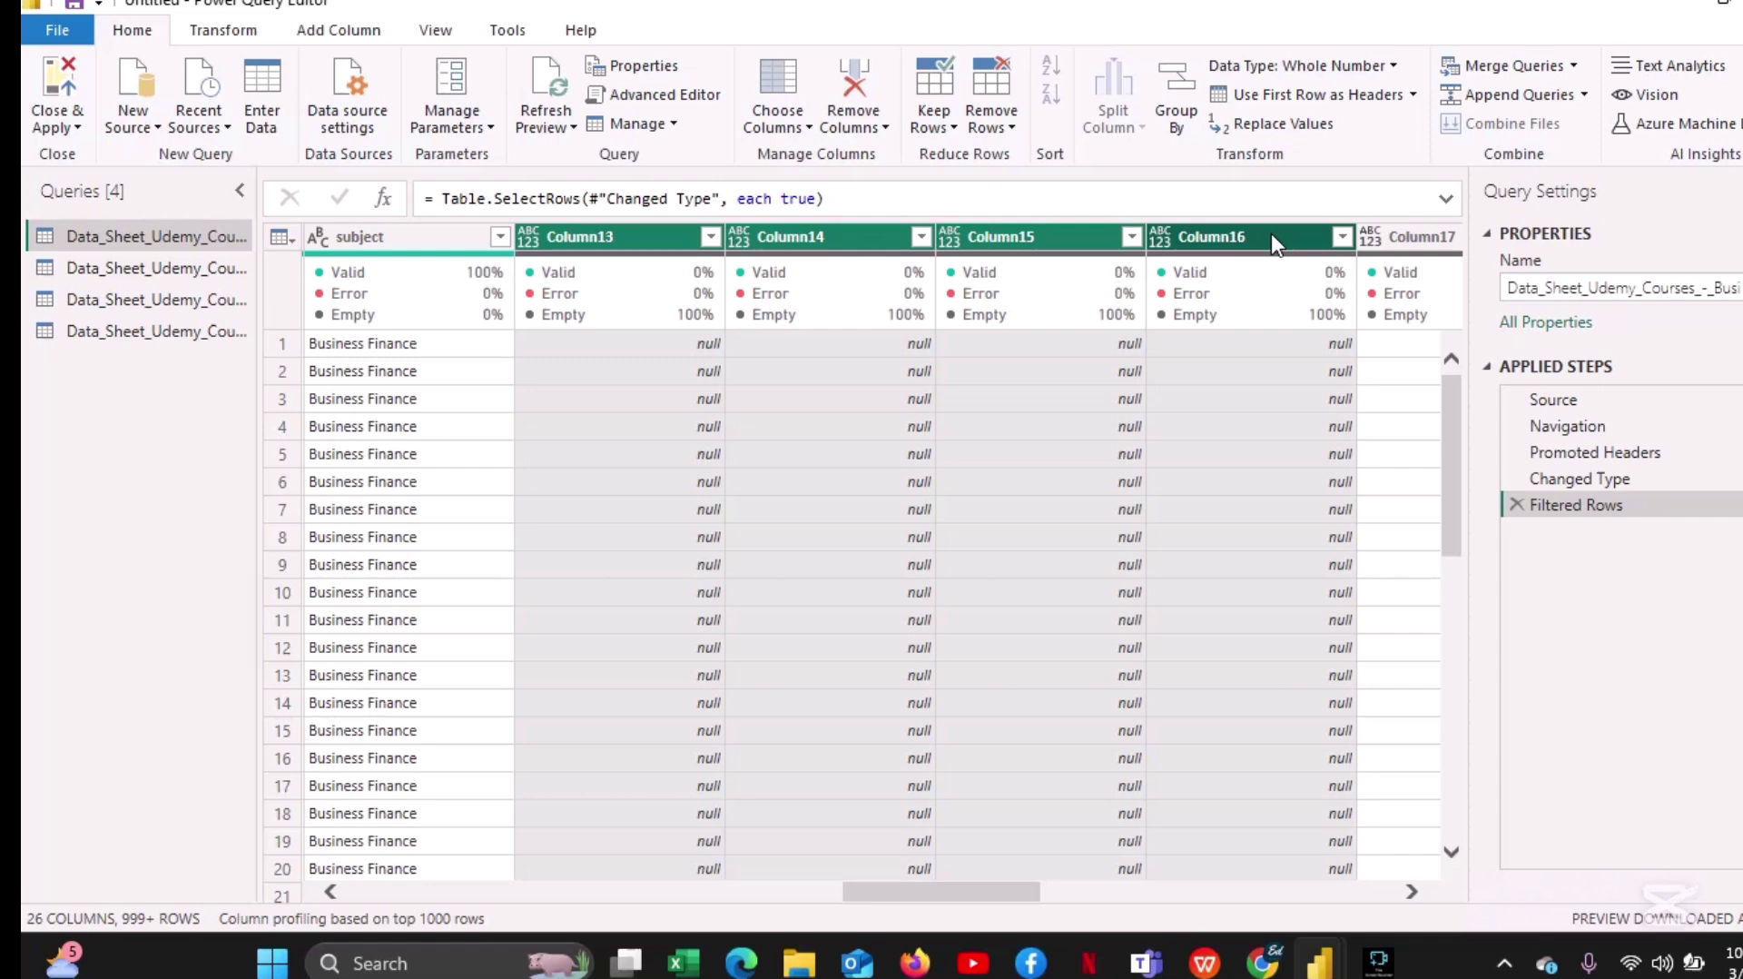
mouse_move(975, 896)
left_mouse_down()
mouse_move(1174, 892)
mouse_move(954, 902)
mouse_move(1148, 908)
mouse_move(935, 906)
mouse_move(1163, 863)
mouse_move(1220, 885)
mouse_move(962, 911)
mouse_move(1035, 894)
mouse_move(973, 897)
mouse_move(992, 898)
left_mouse_up()
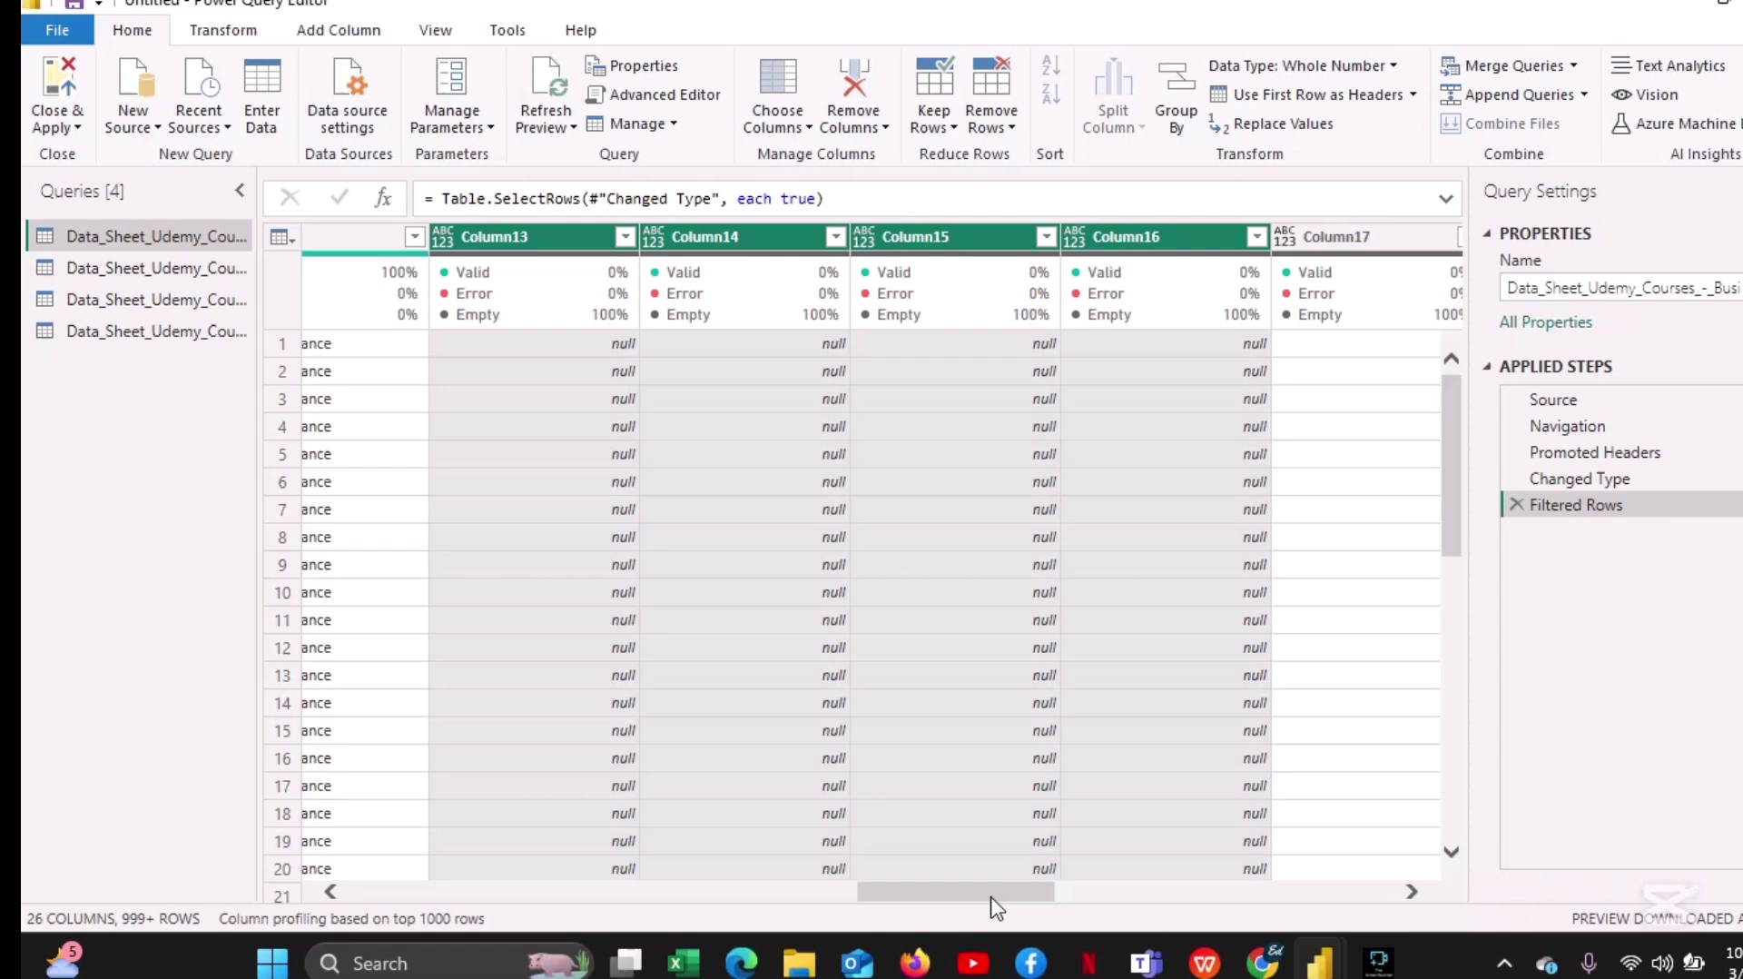
left_click(1153, 234)
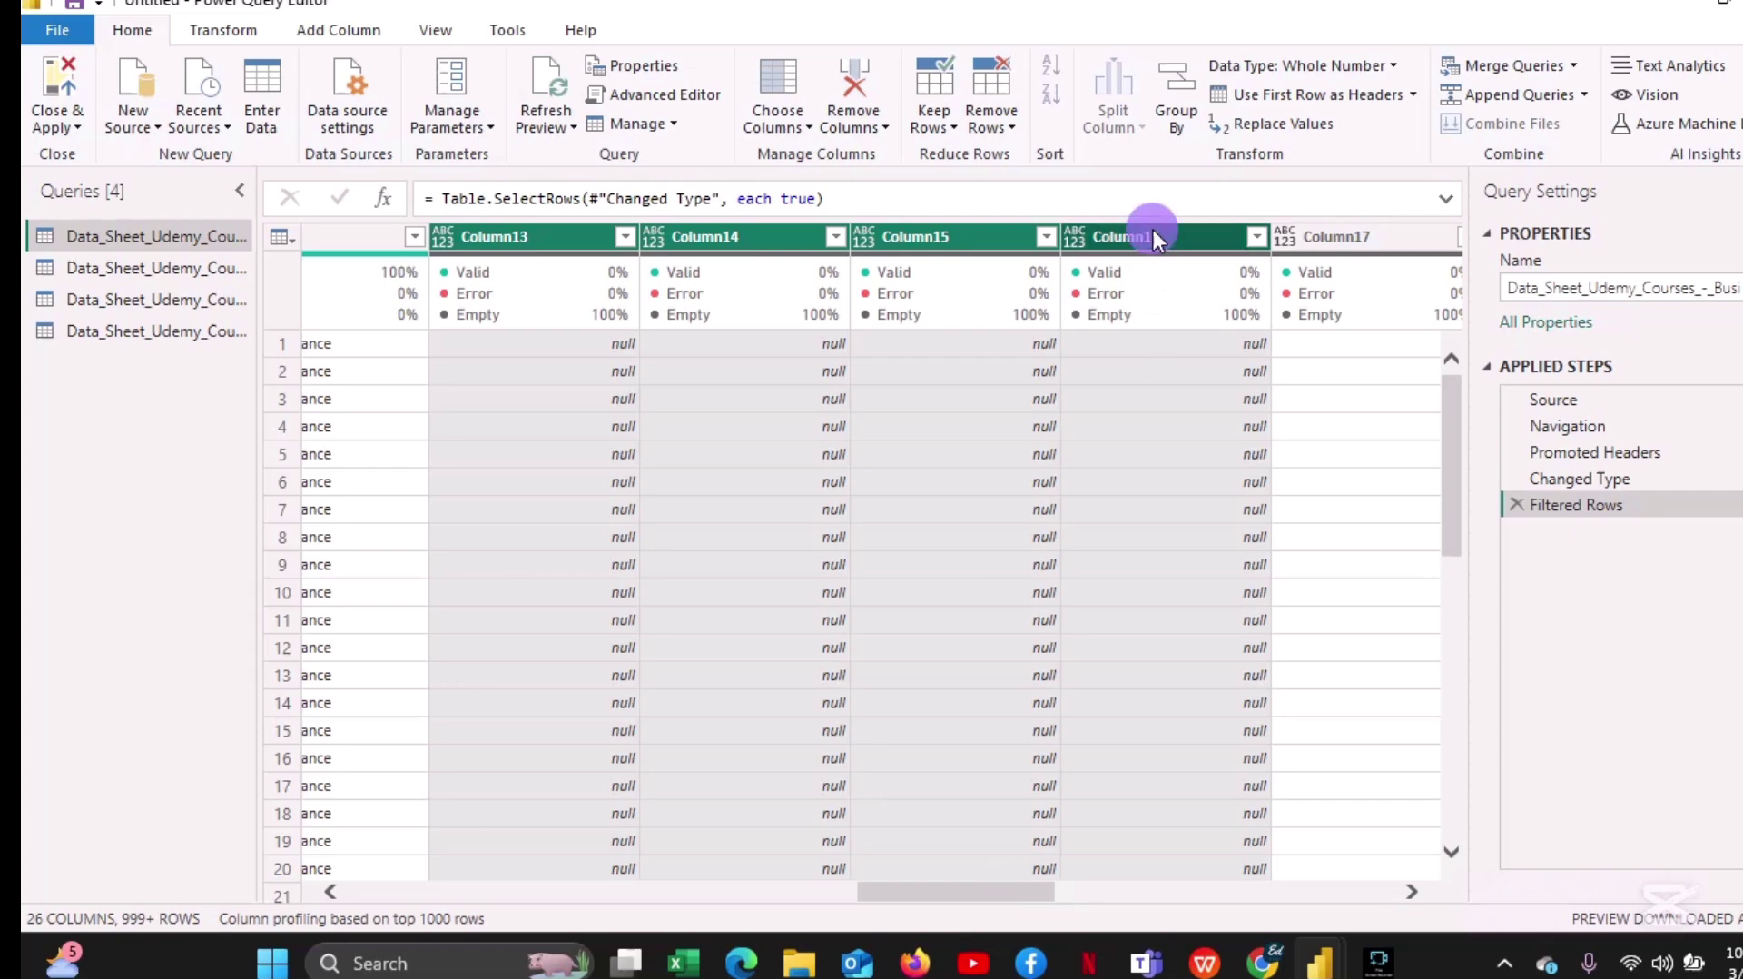
right_click(1154, 231)
left_click(1217, 285)
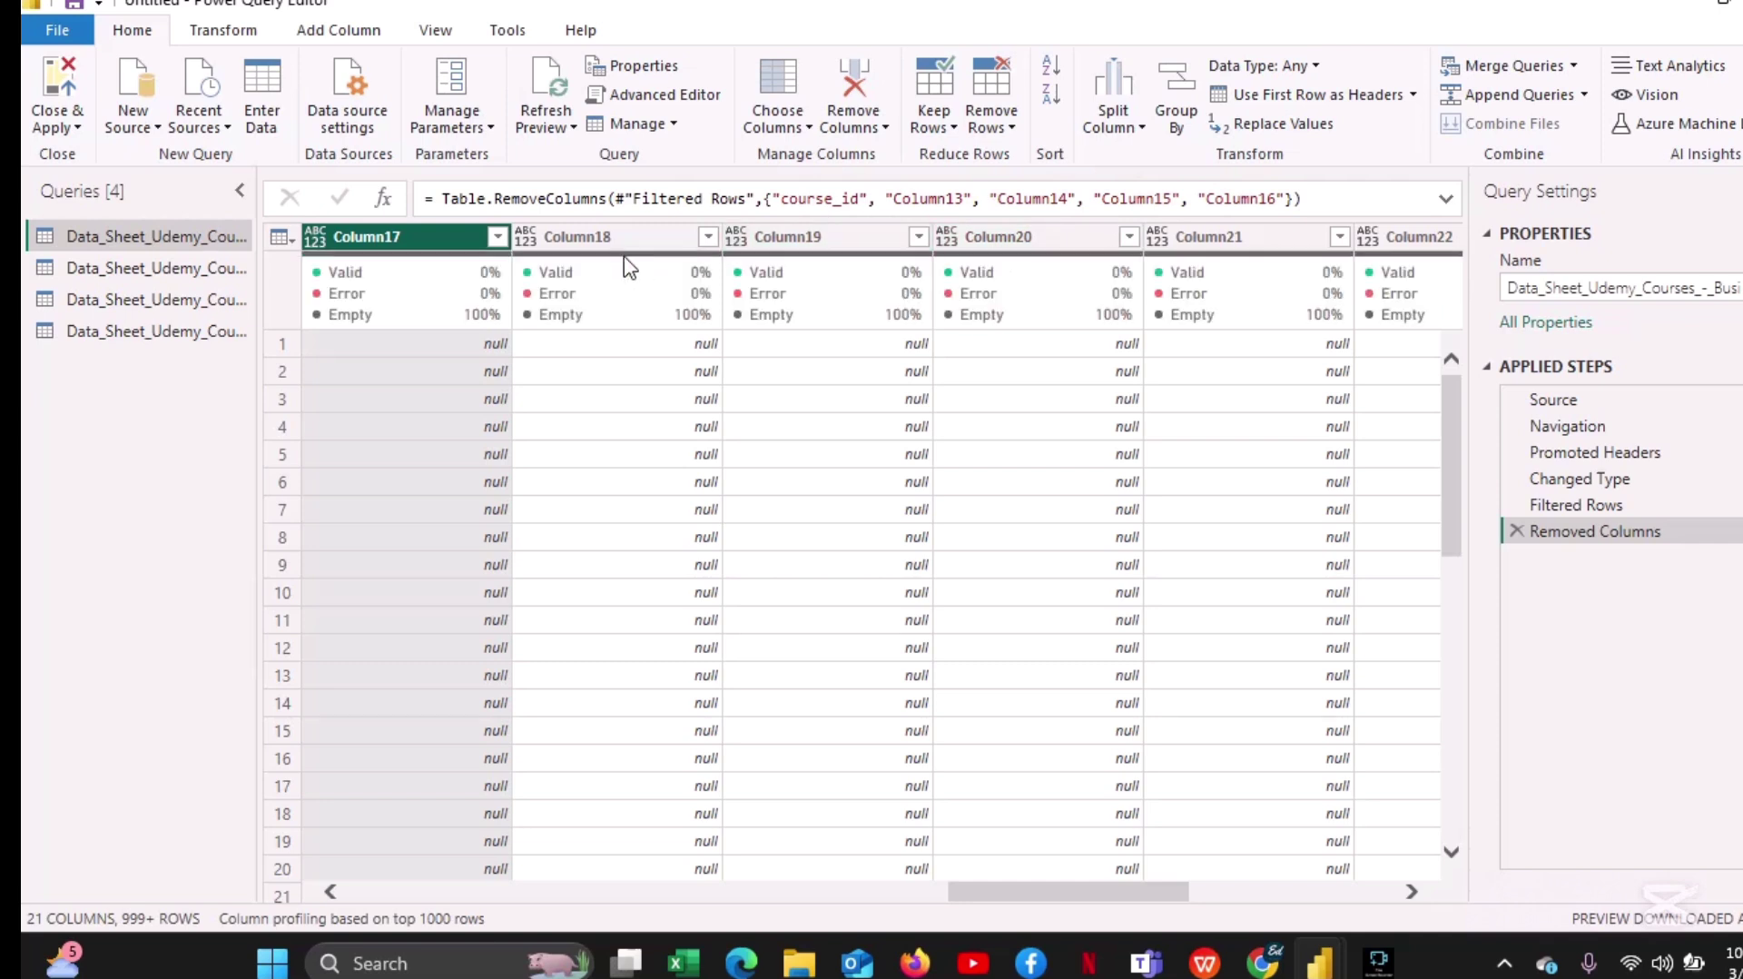
Remove the empty columns Column17 through Column20 from the Busi query.
left_click(627, 236, "ctrl")
left_click(788, 238, "ctrl")
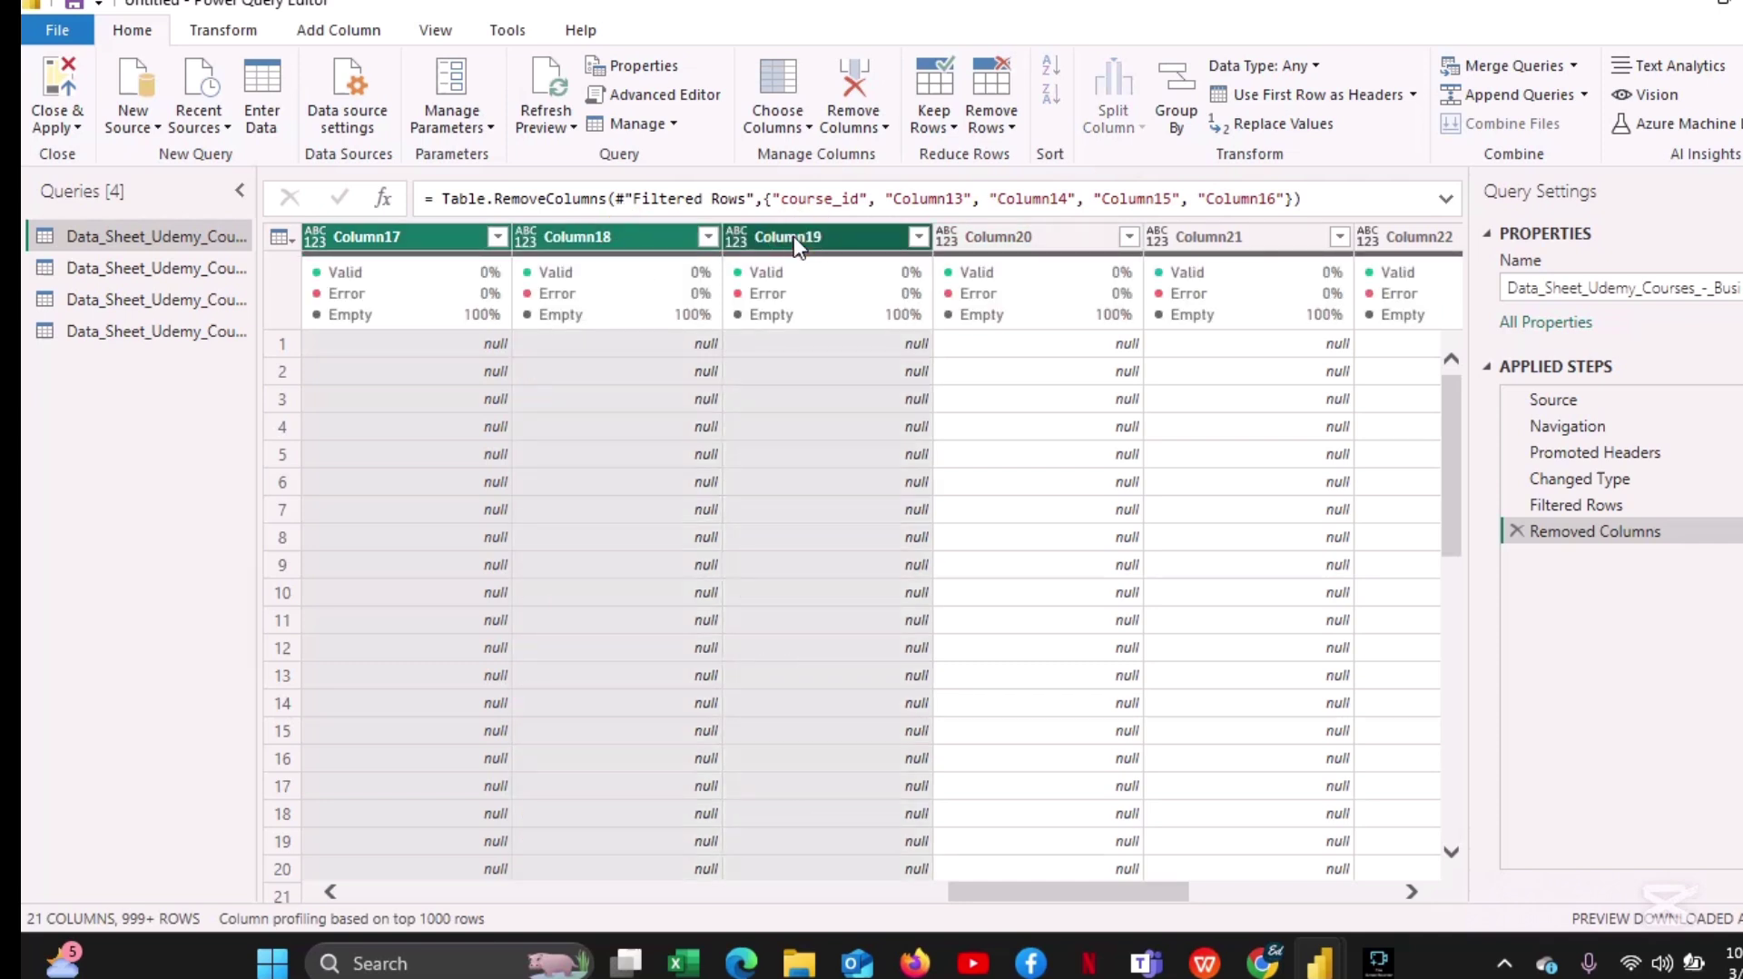
left_click(994, 238, "ctrl")
right_click(999, 247)
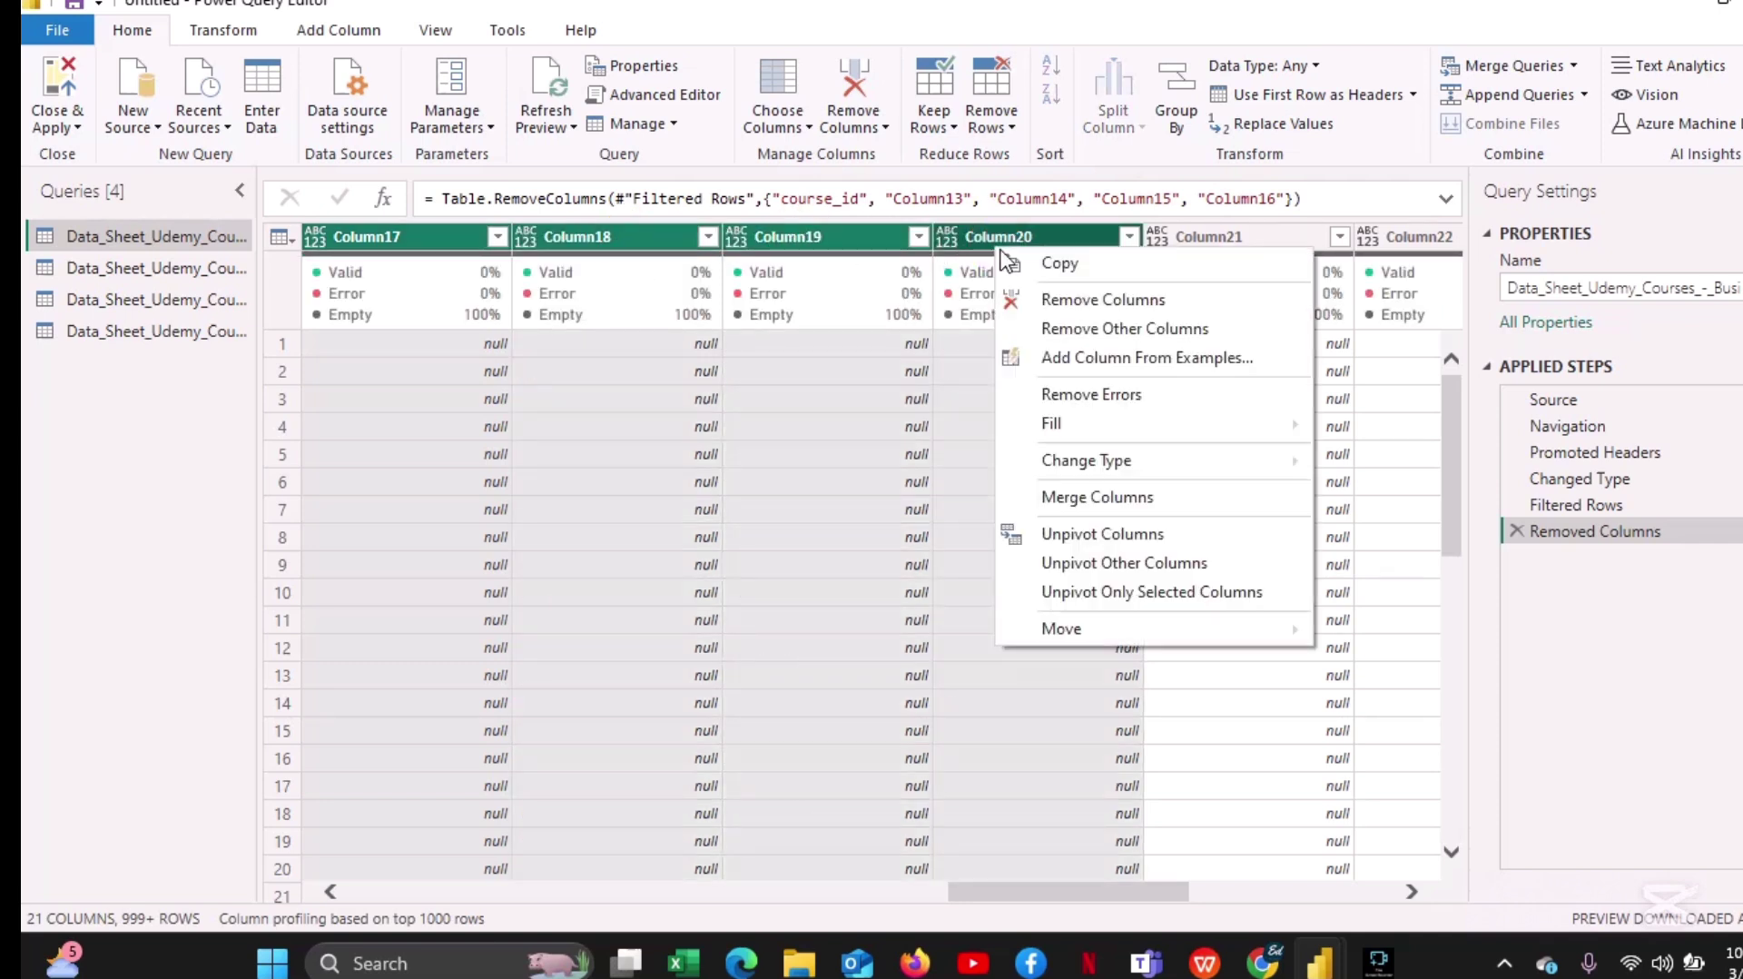
left_click(1075, 300)
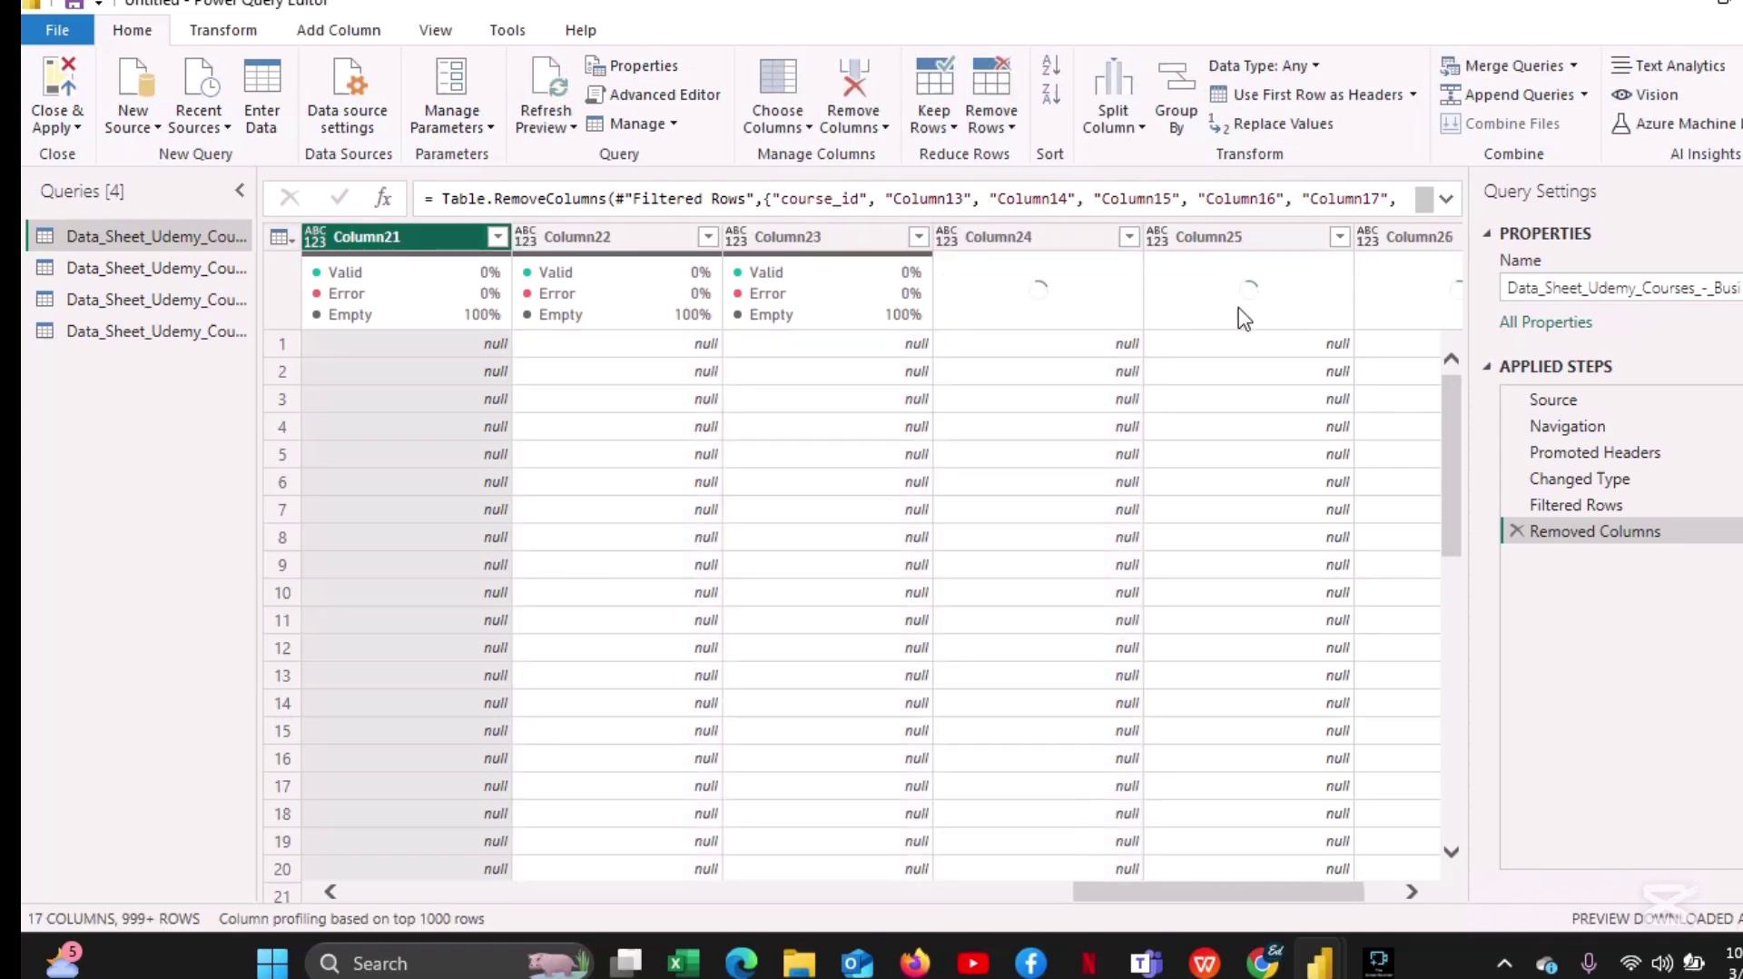
Remove the empty columns Column21 through Column24 from the Busi query.
left_click(652, 227, "ctrl")
left_click(783, 237, "ctrl")
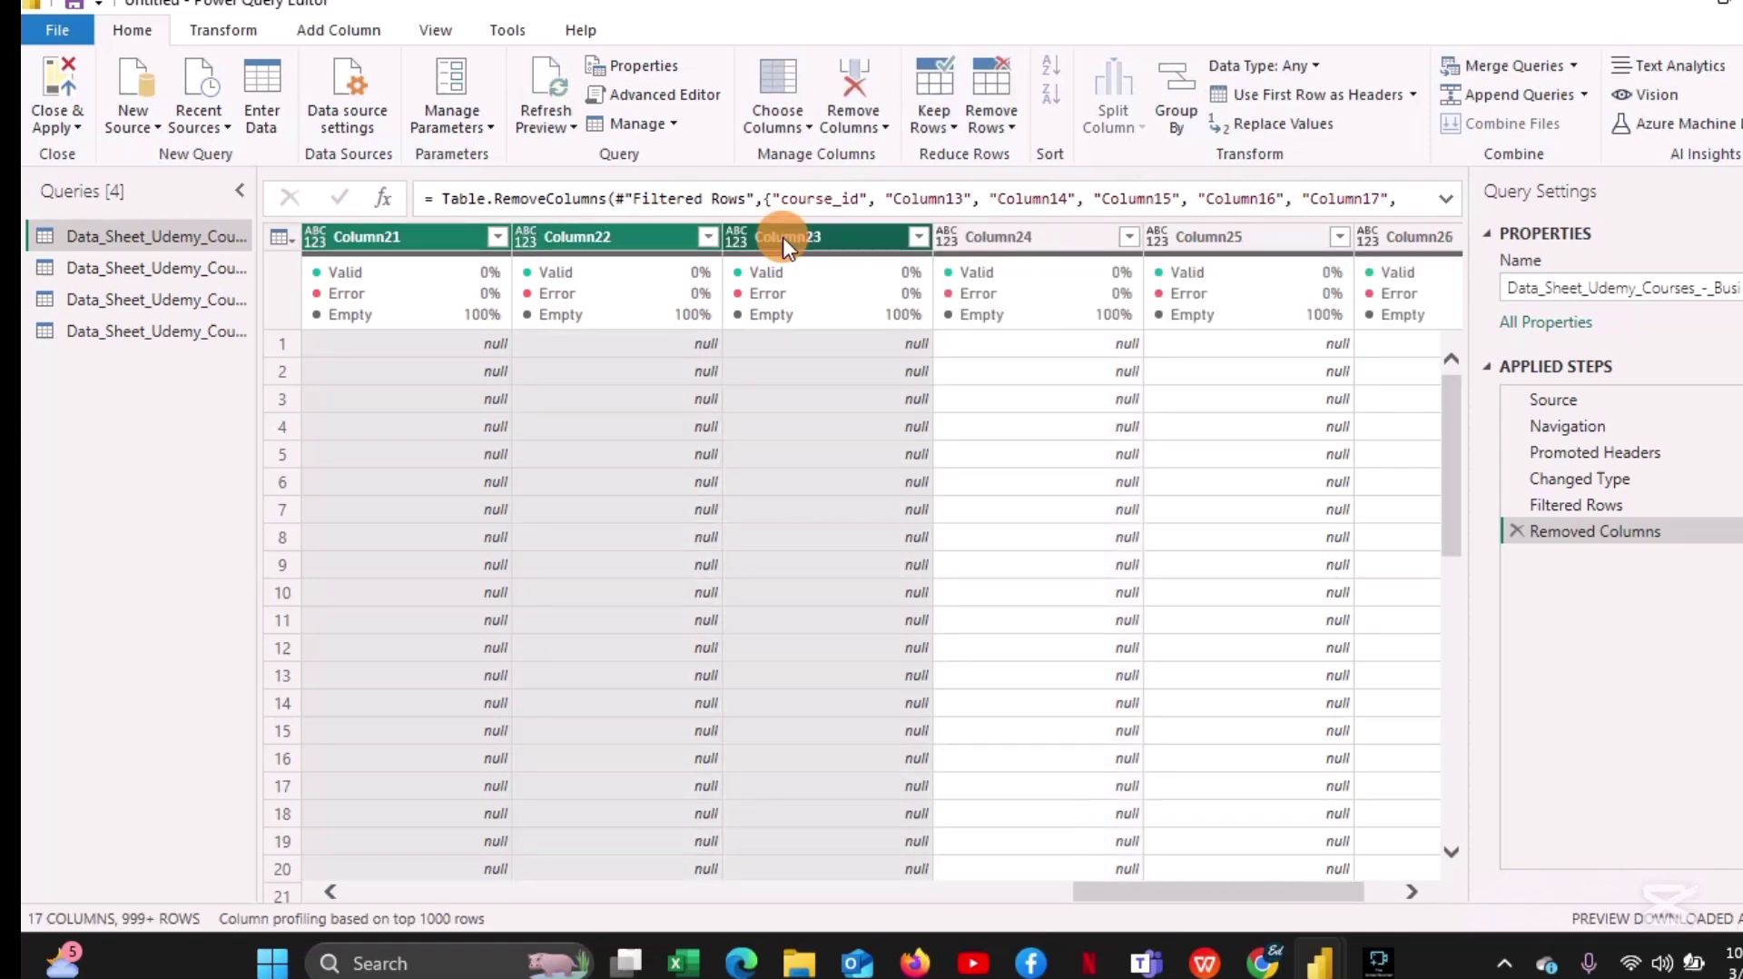
right_click(1021, 244)
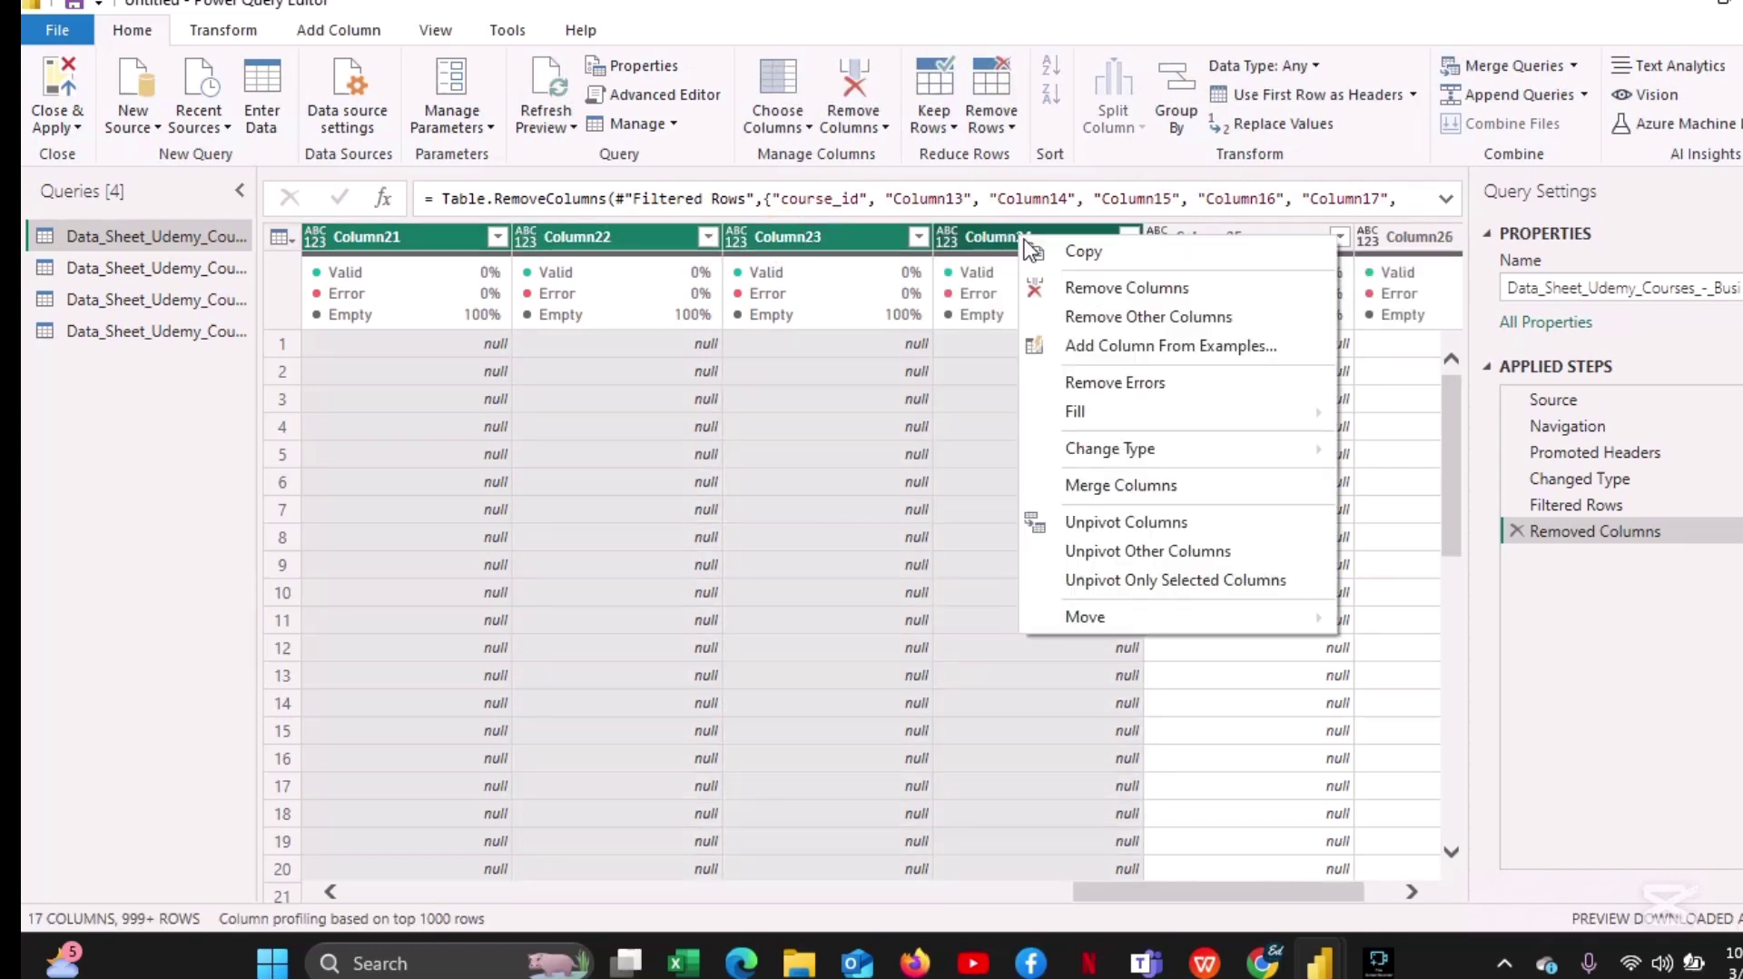
left_click(1087, 291)
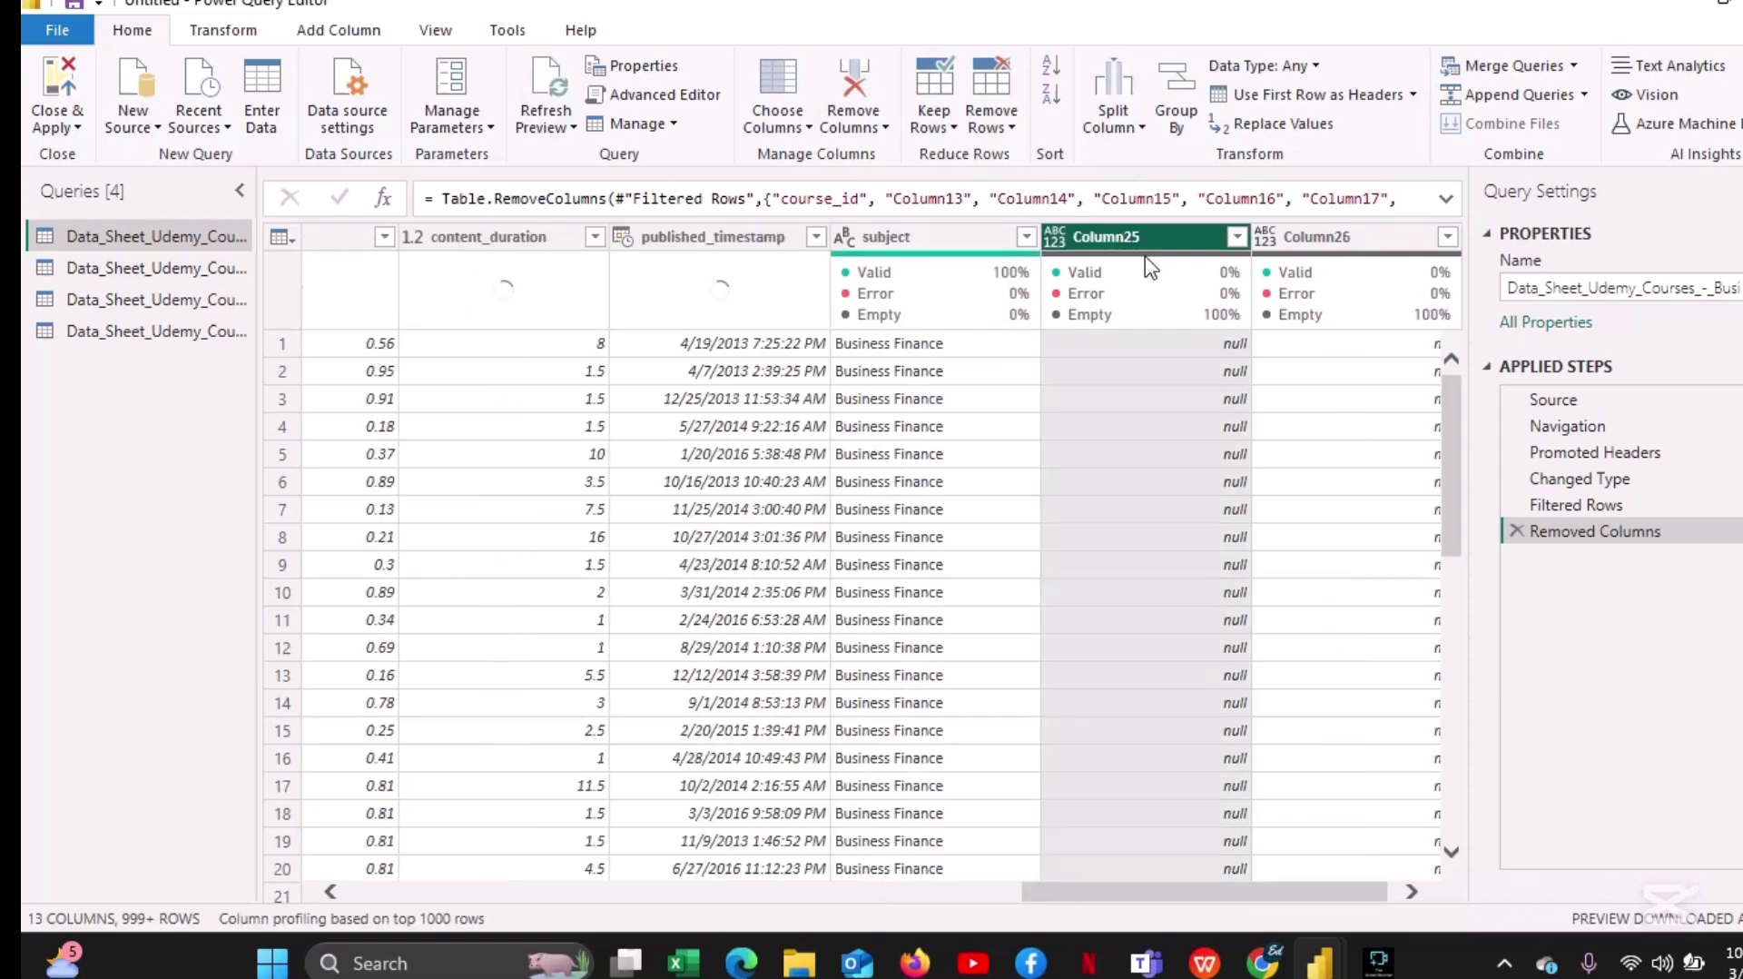
Remove the last two empty columns, Column25 and Column26, from the Busi query.
left_click(1320, 233, "ctrl")
right_click(1321, 232)
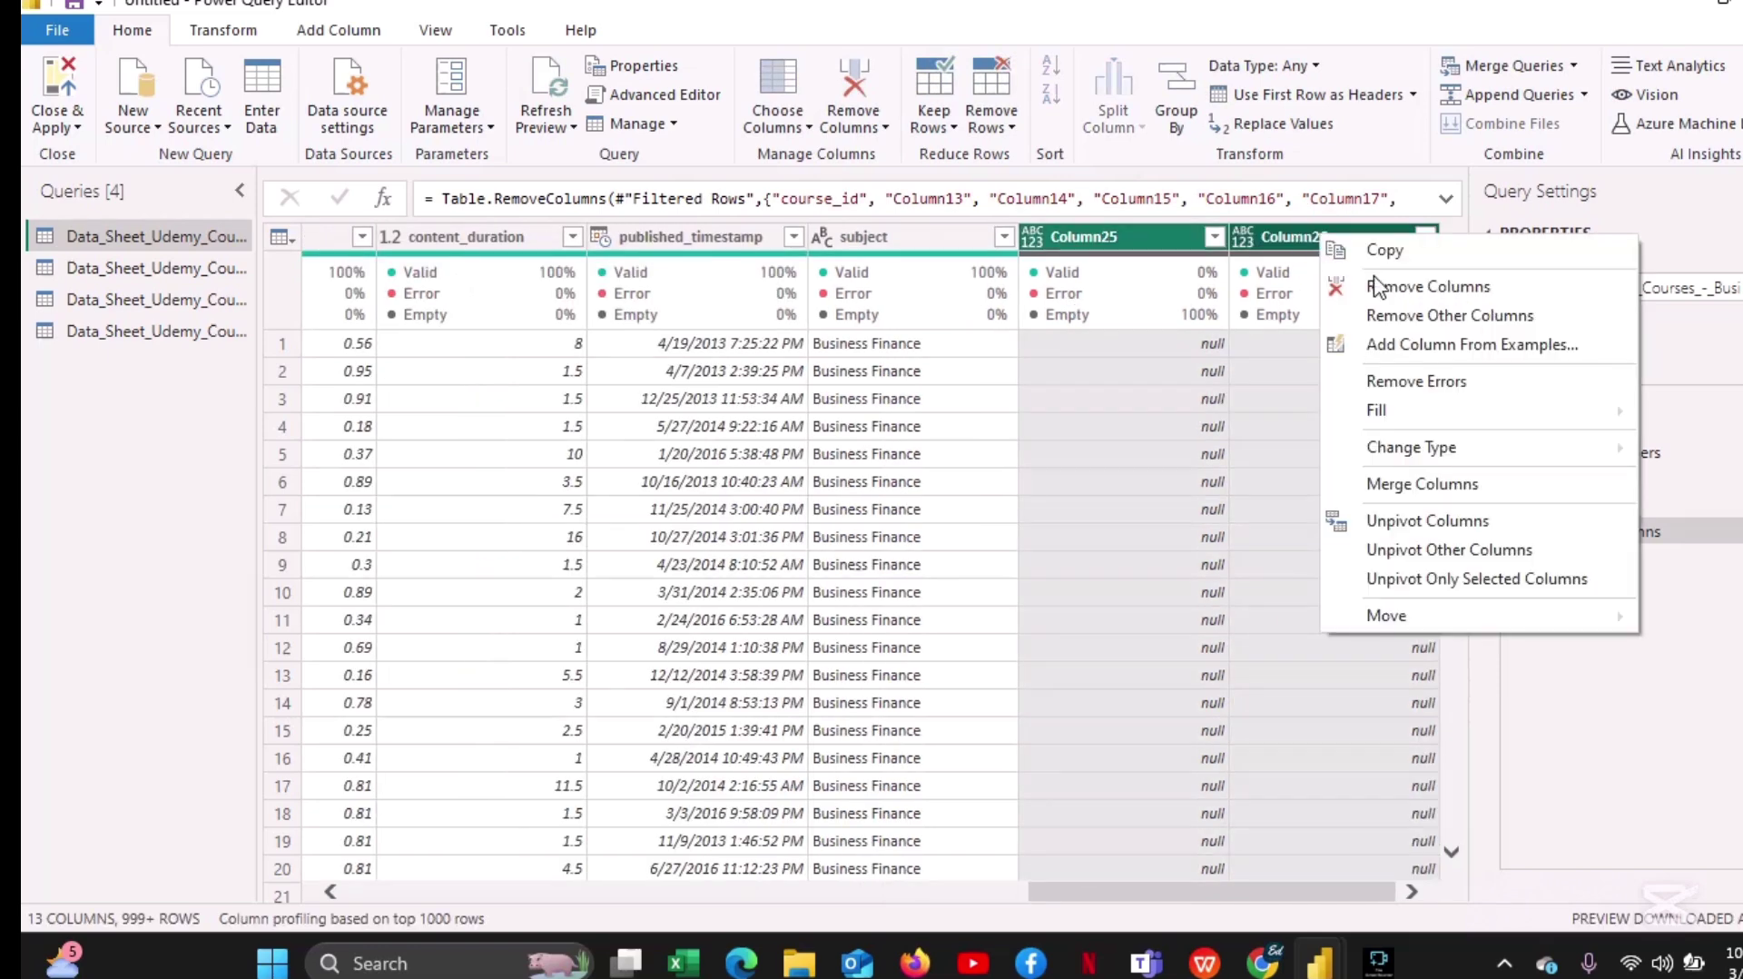
left_click(1384, 288)
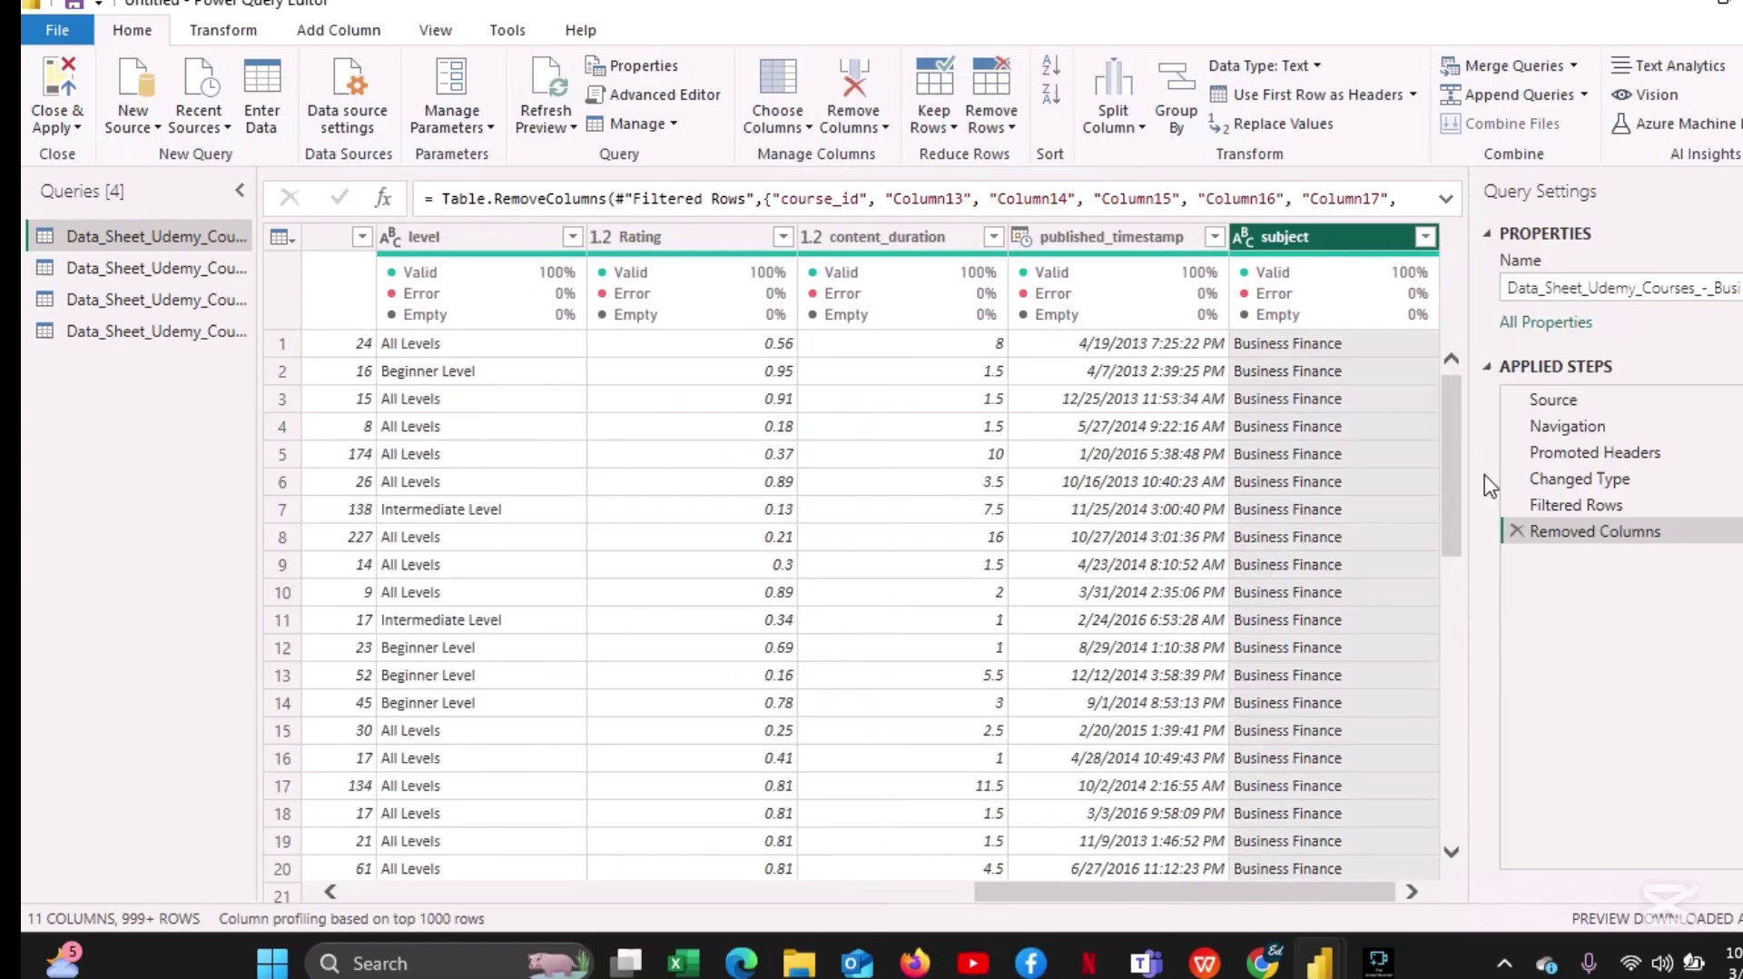
left_click_drag(1213, 901, 1304, 910)
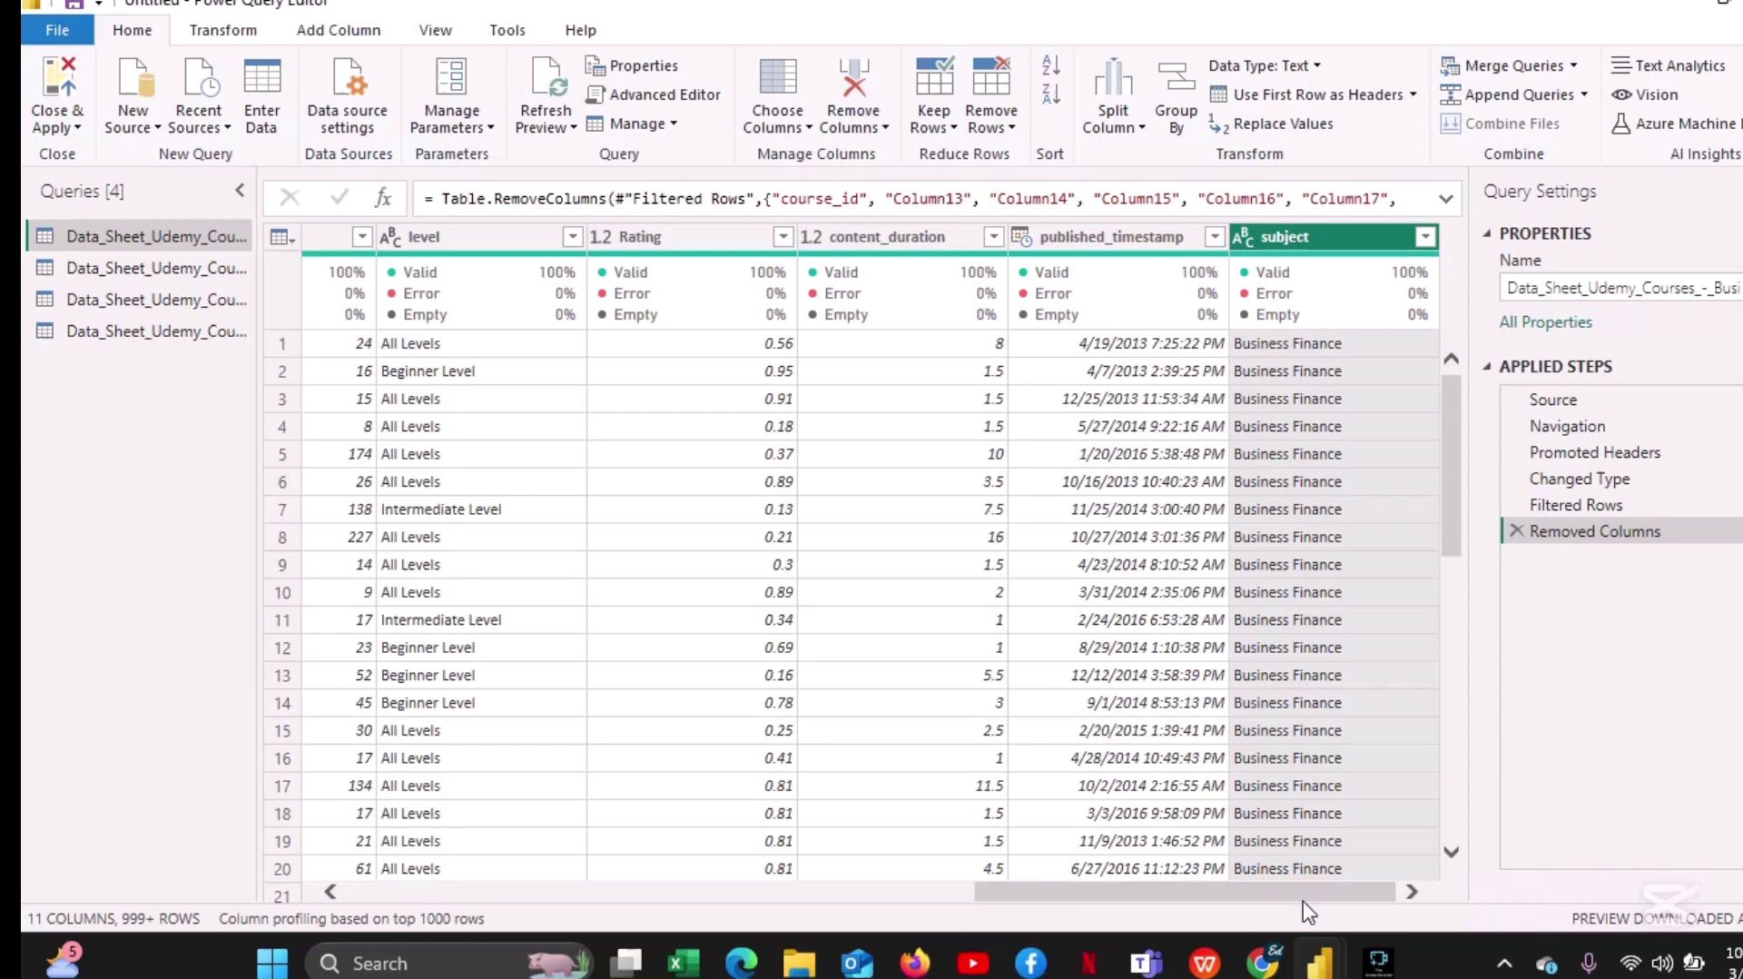
Try filtering the Desi query's course_id column to null values only, and delete that filter step.
left_click(161, 267)
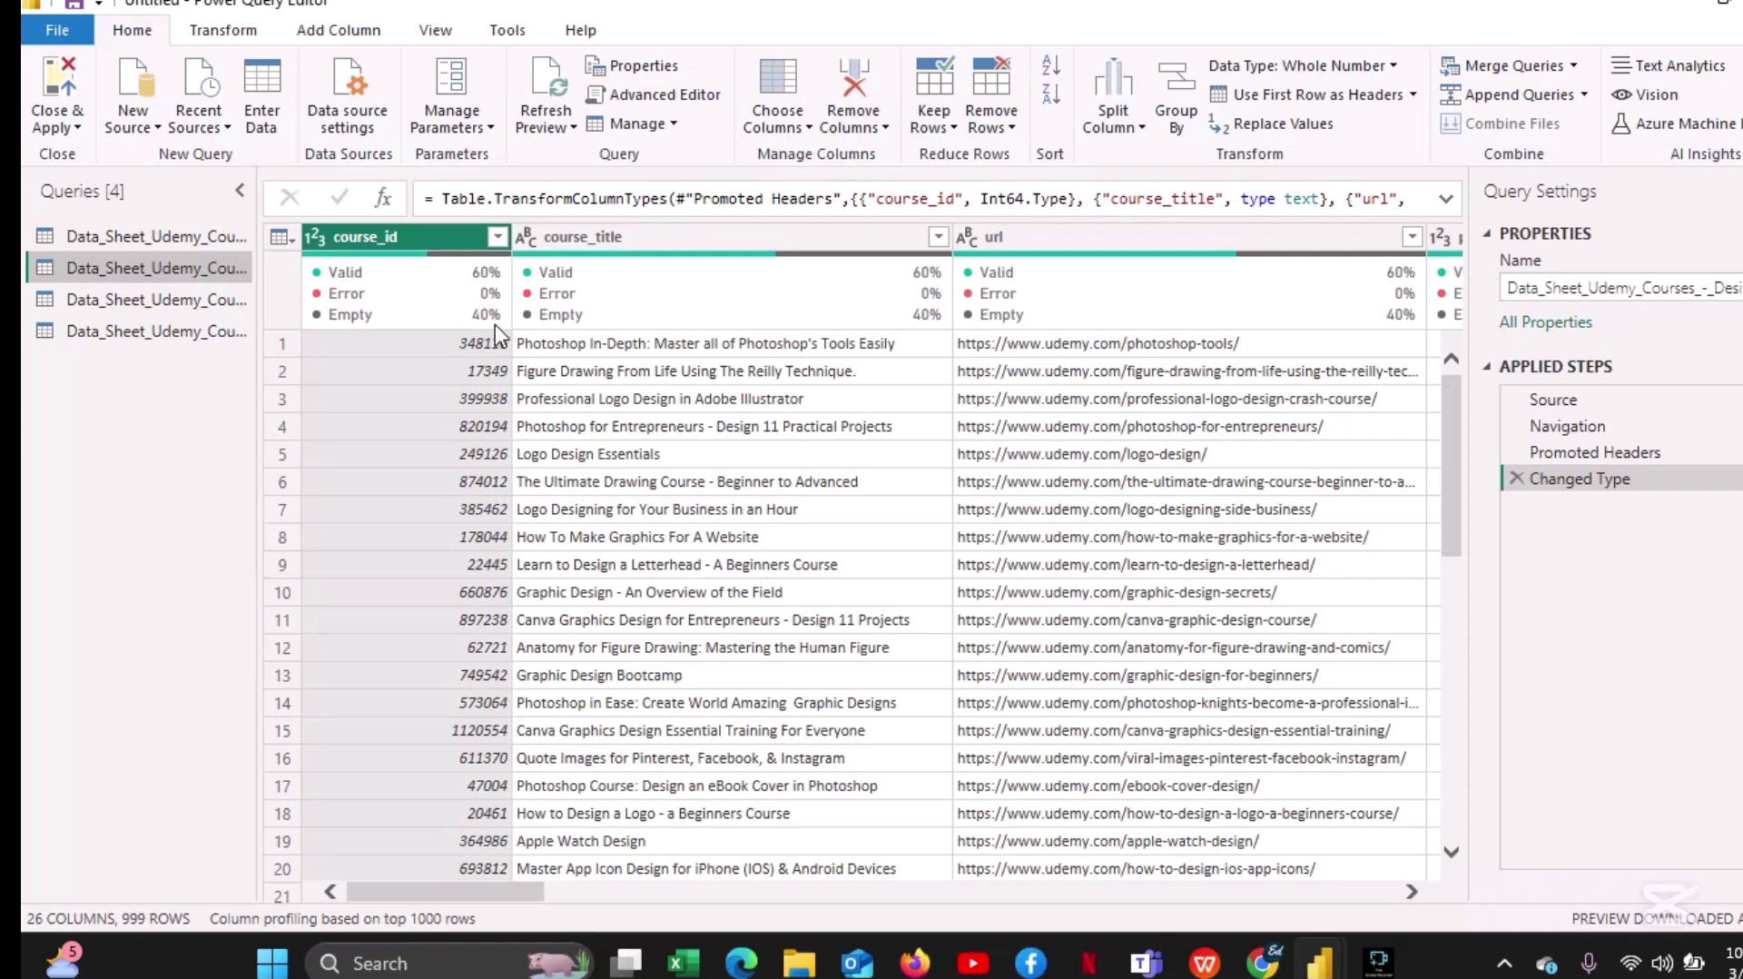
left_click(499, 238)
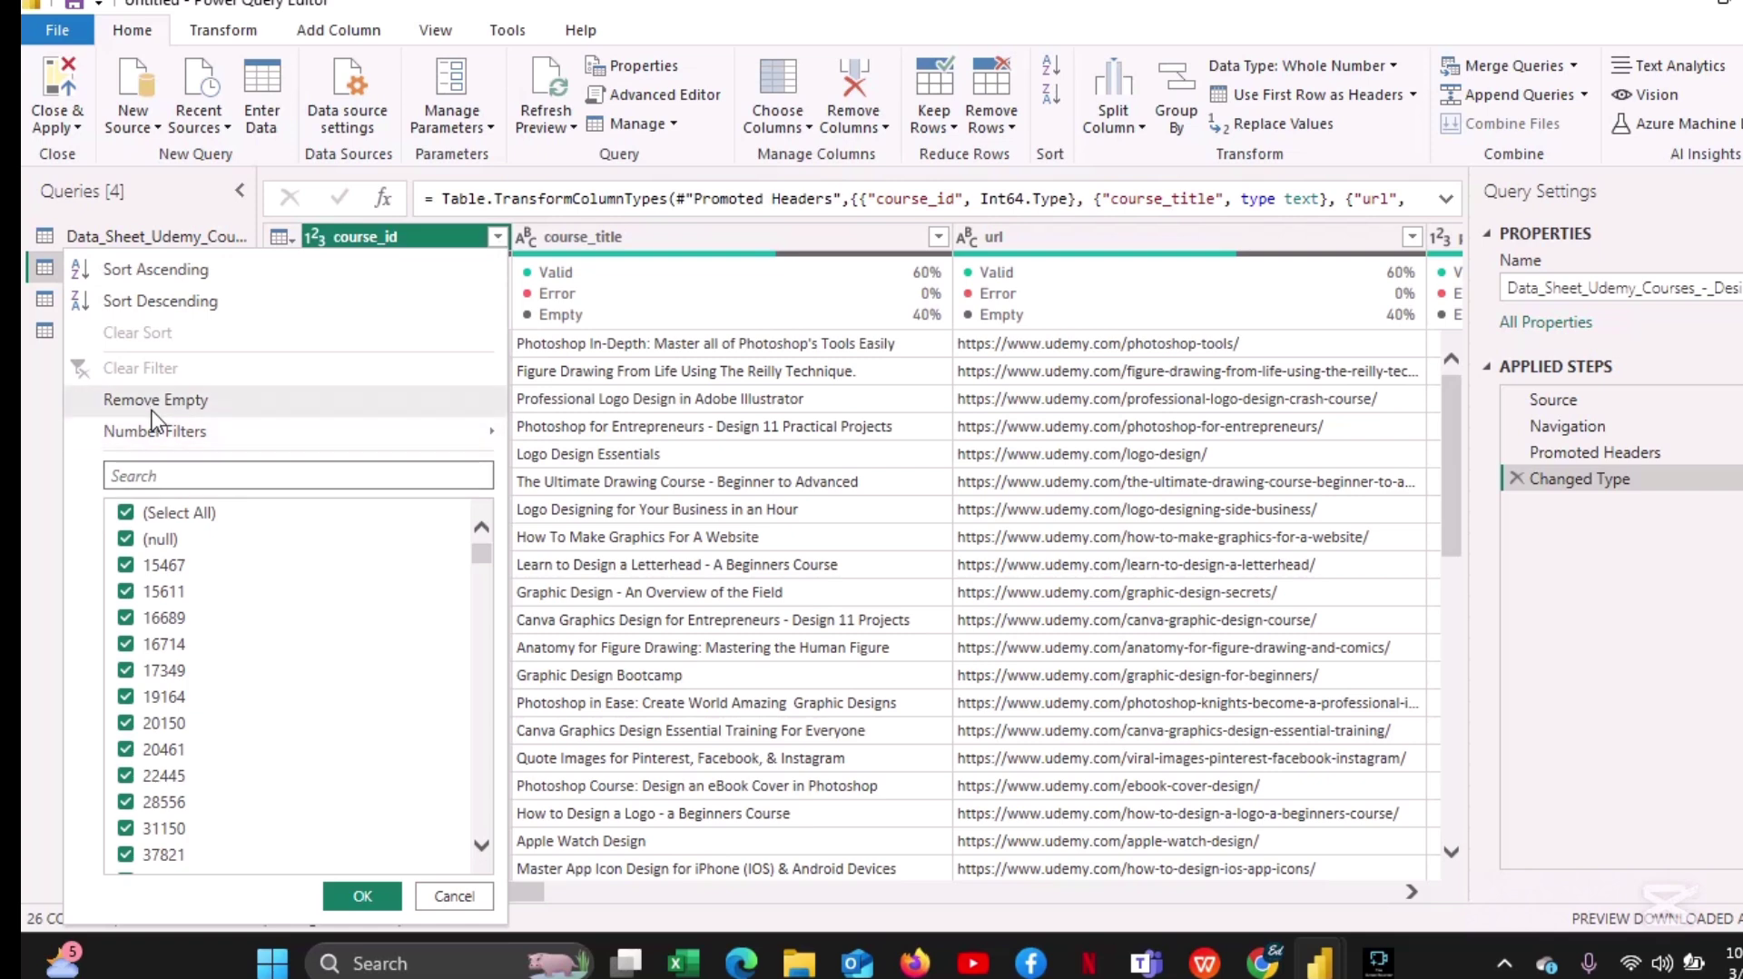
left_click(127, 513)
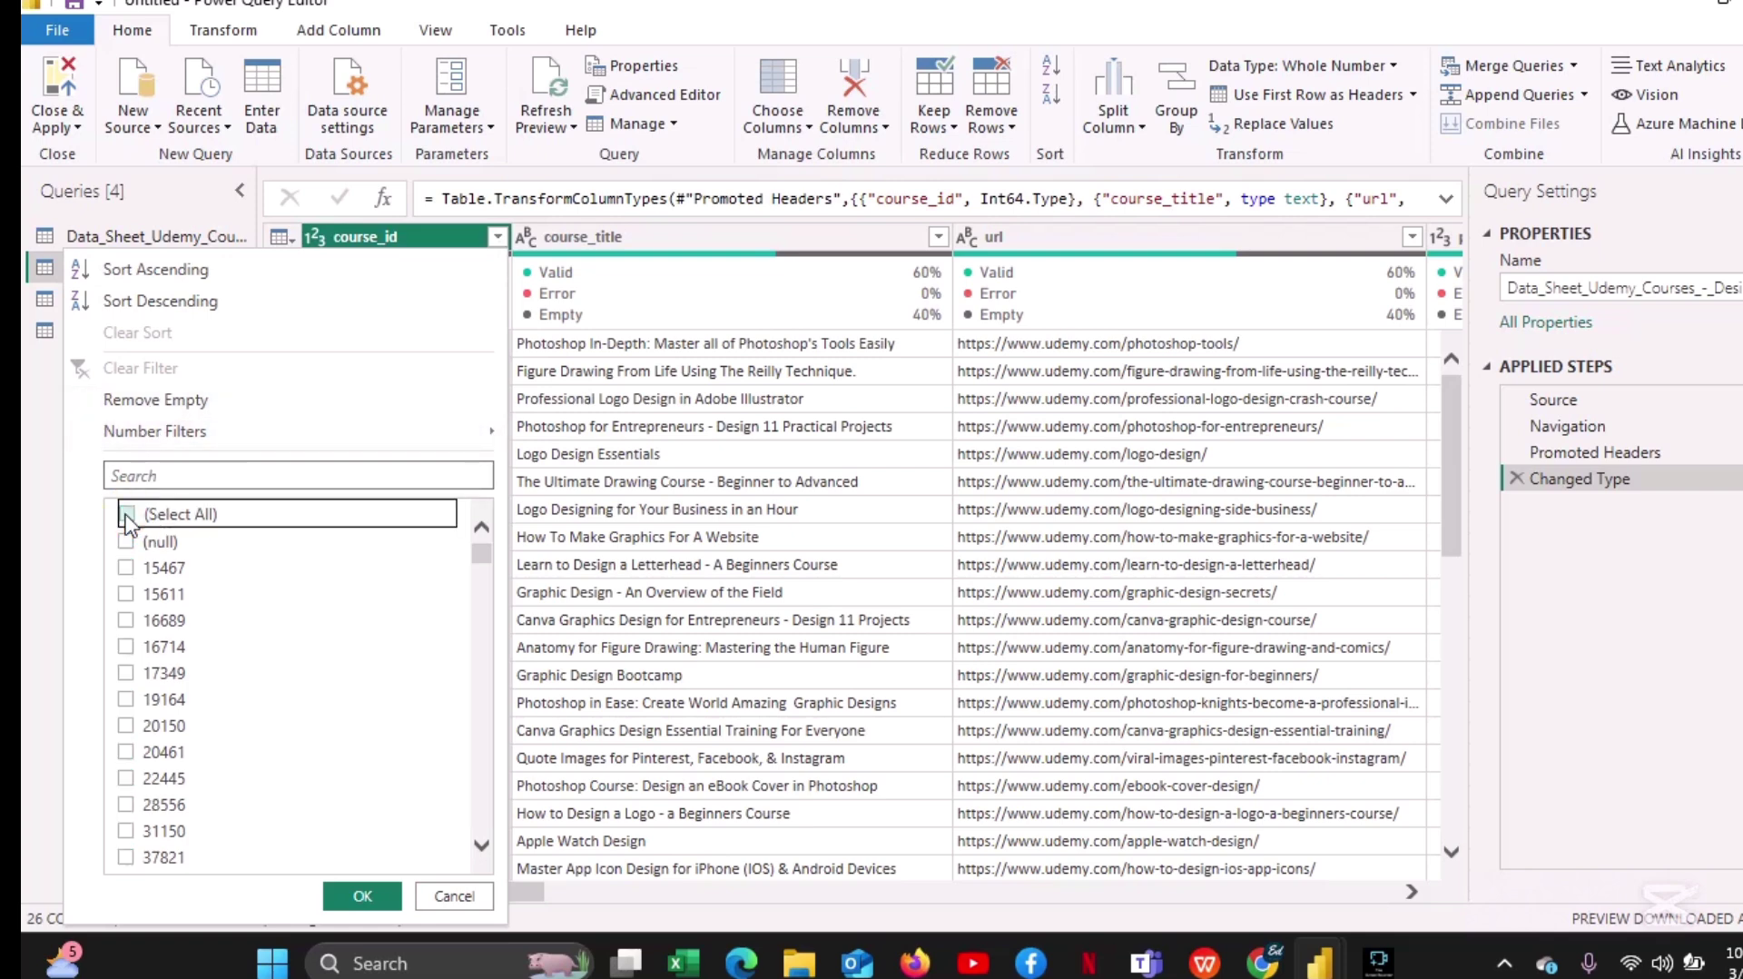
left_click(127, 534)
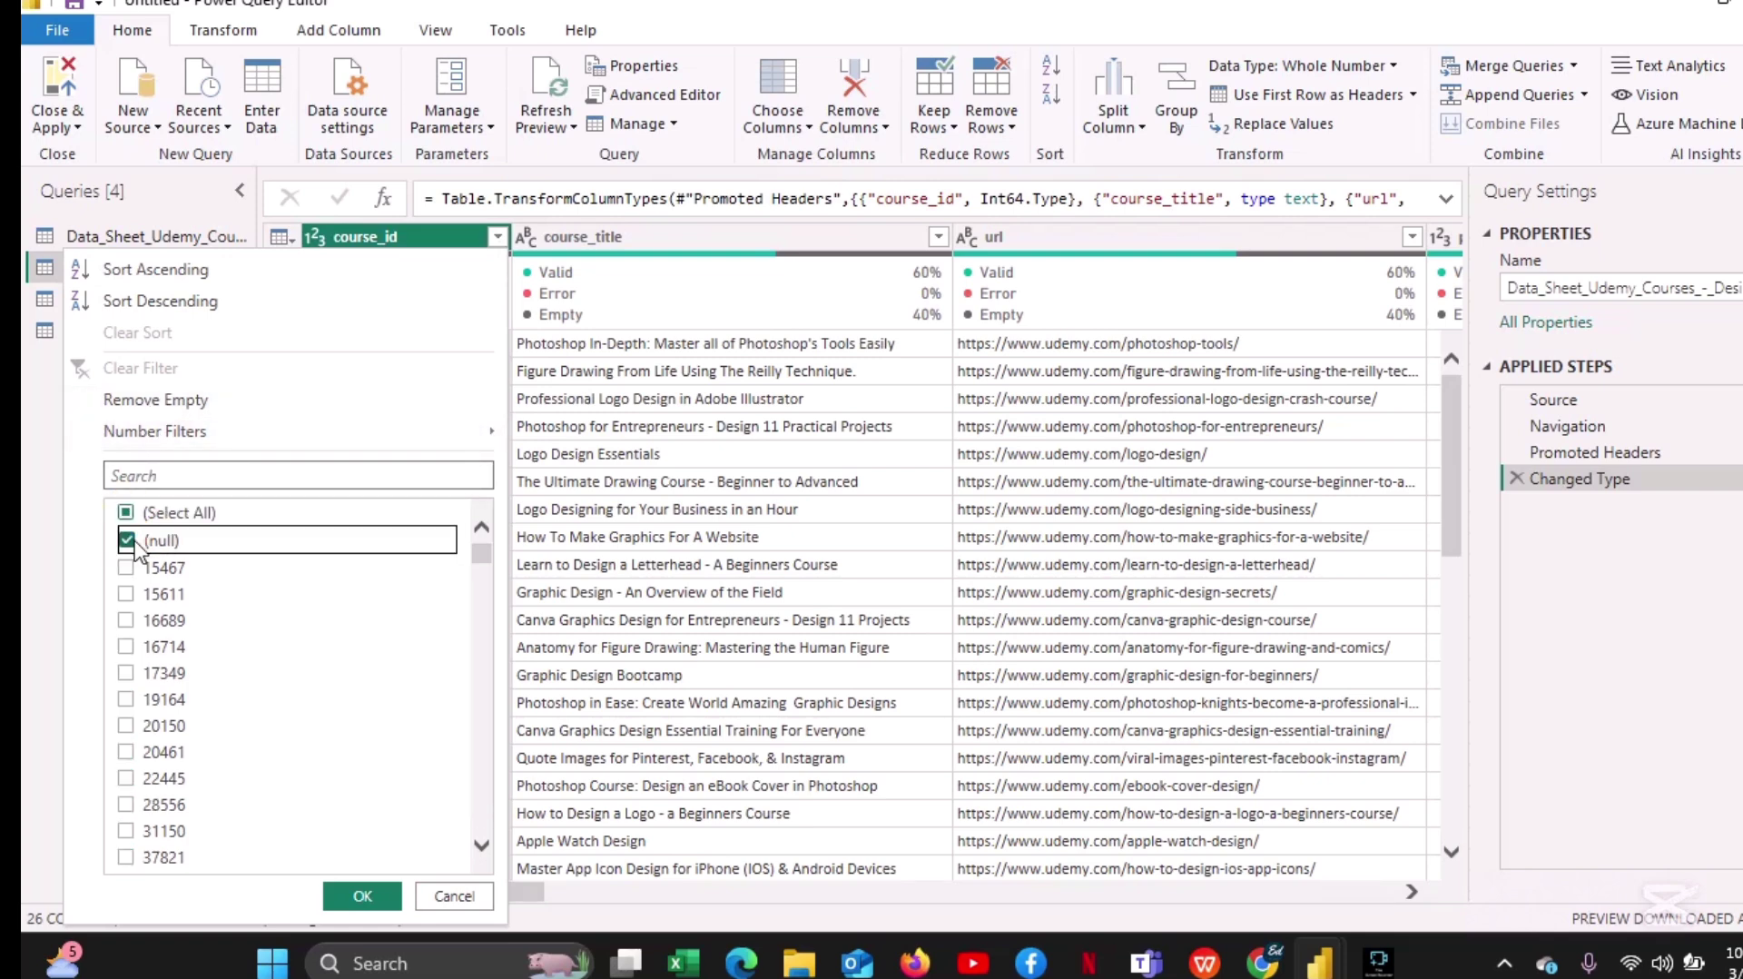
left_click(361, 896)
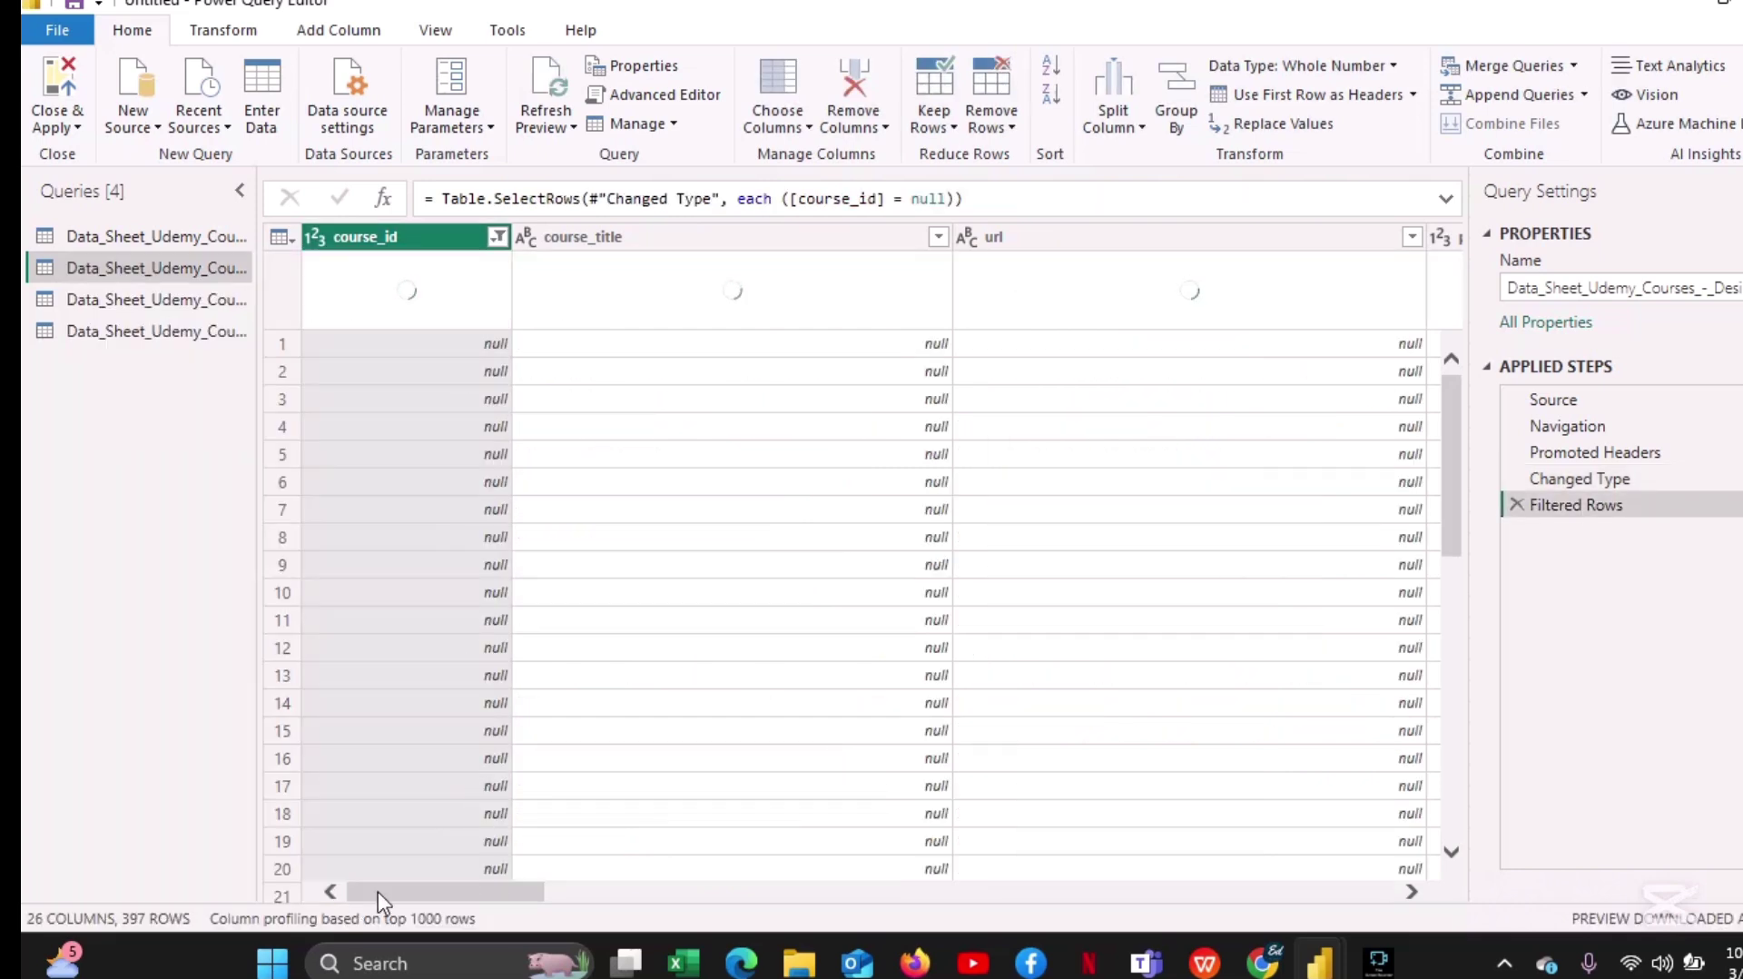
mouse_move(377, 892)
left_mouse_down()
mouse_move(1069, 896)
mouse_move(970, 916)
mouse_move(978, 903)
mouse_move(316, 901)
mouse_move(560, 935)
mouse_move(372, 899)
left_mouse_up()
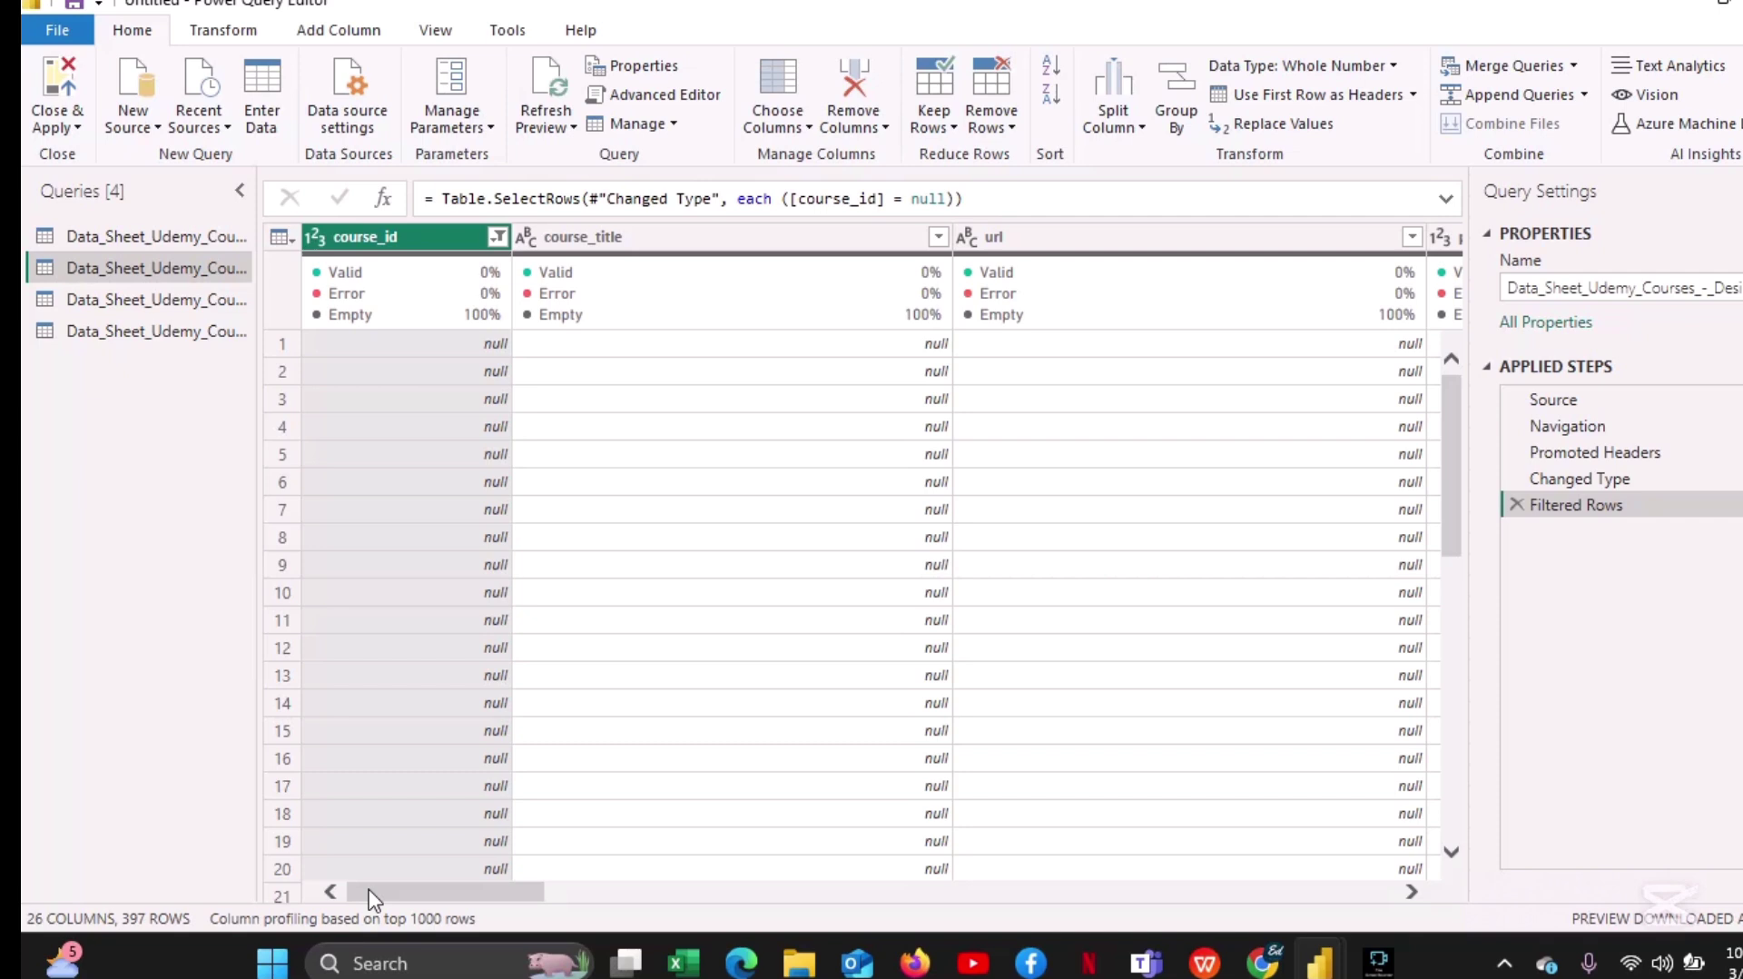
mouse_move(369, 891)
left_mouse_down()
mouse_move(401, 889)
mouse_move(314, 876)
mouse_move(849, 894)
mouse_move(712, 908)
mouse_move(1107, 881)
mouse_move(351, 878)
left_mouse_up()
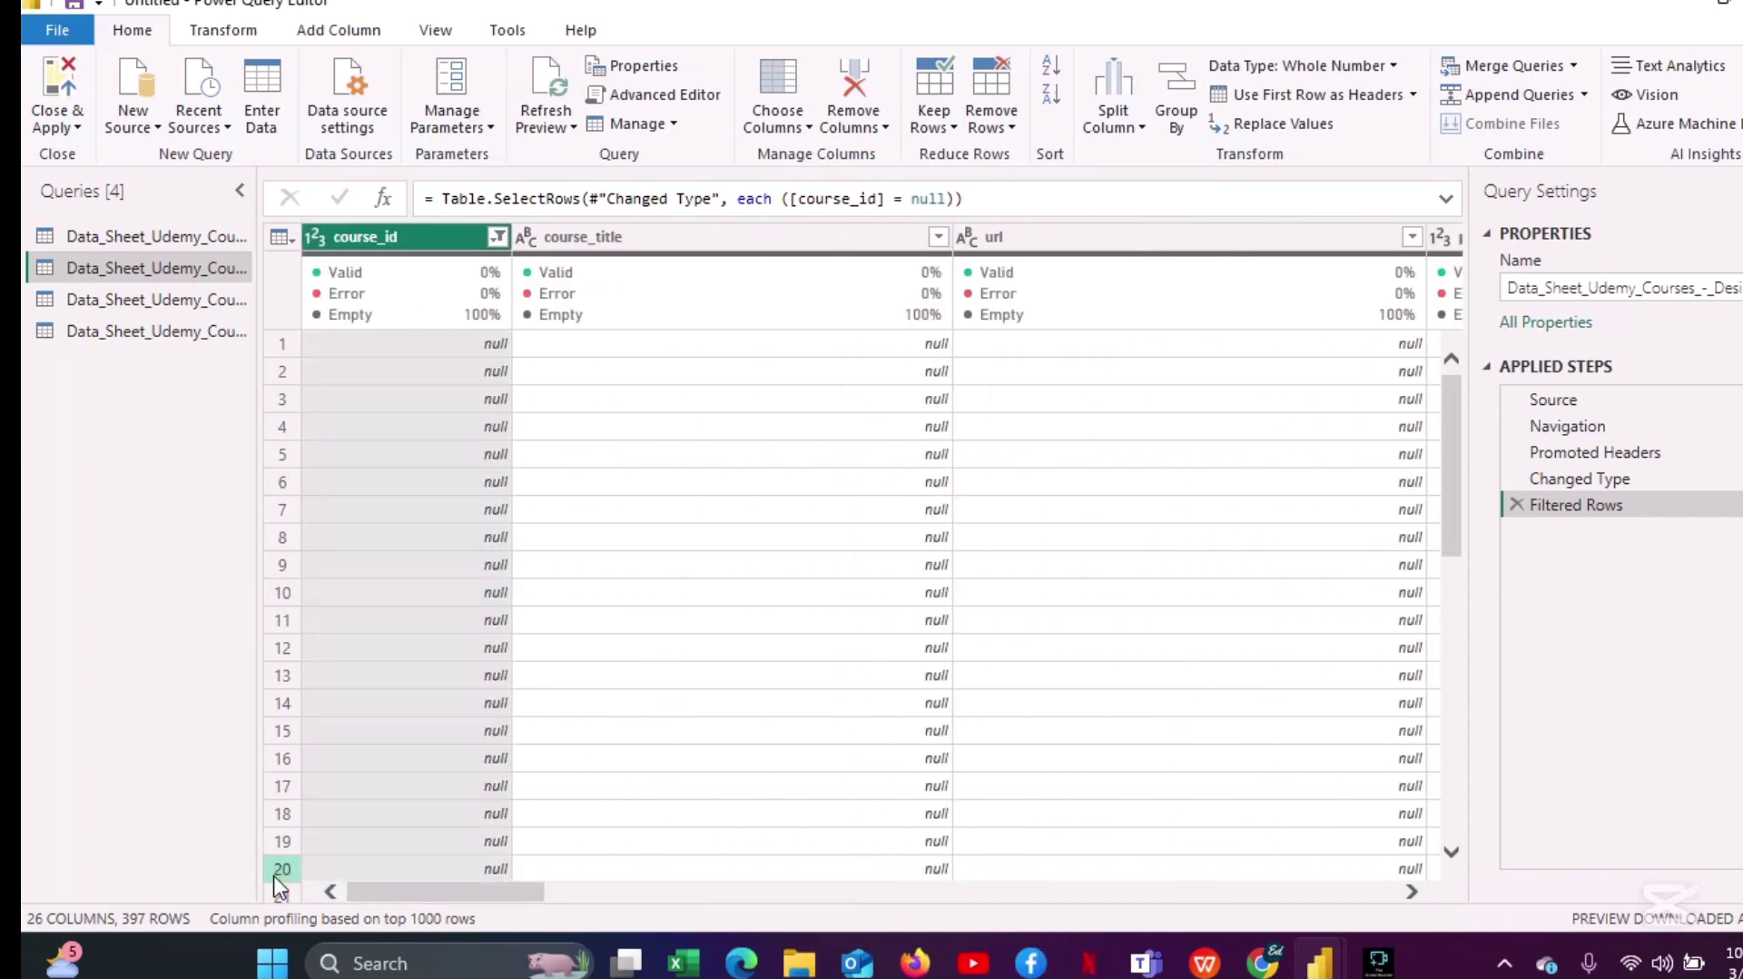
left_click(1517, 505)
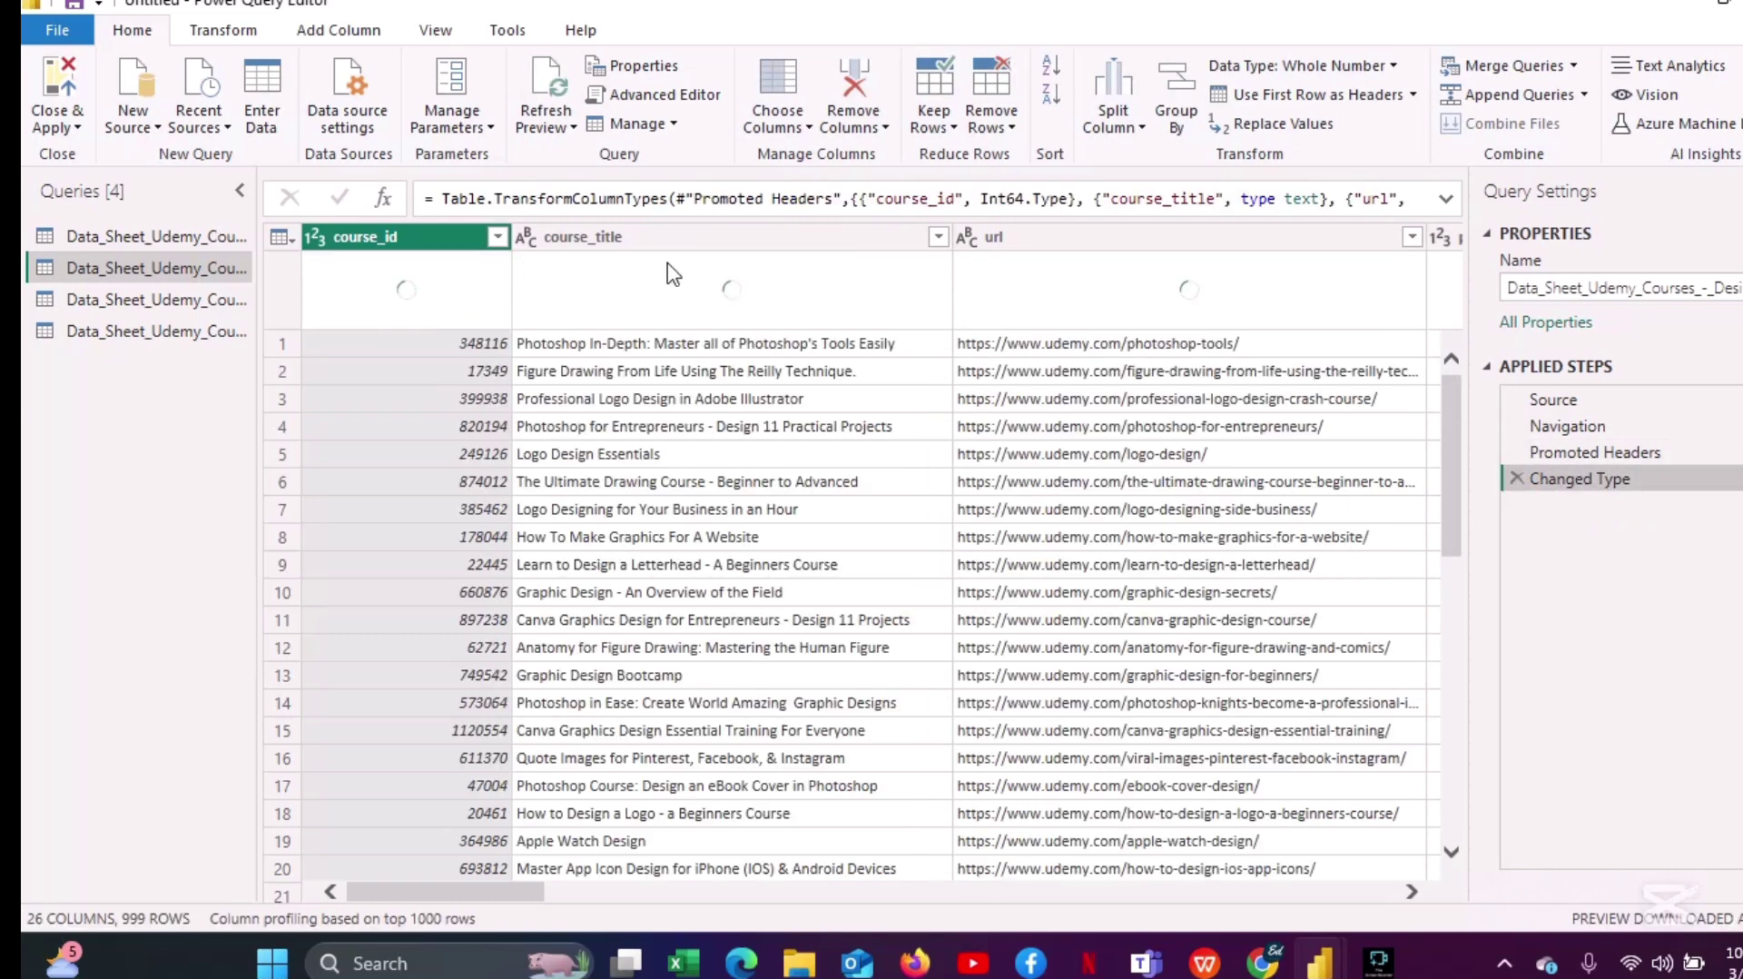
Filter out the empty values in the course_id column of the Desi query with Remove Empty.
left_click(498, 237)
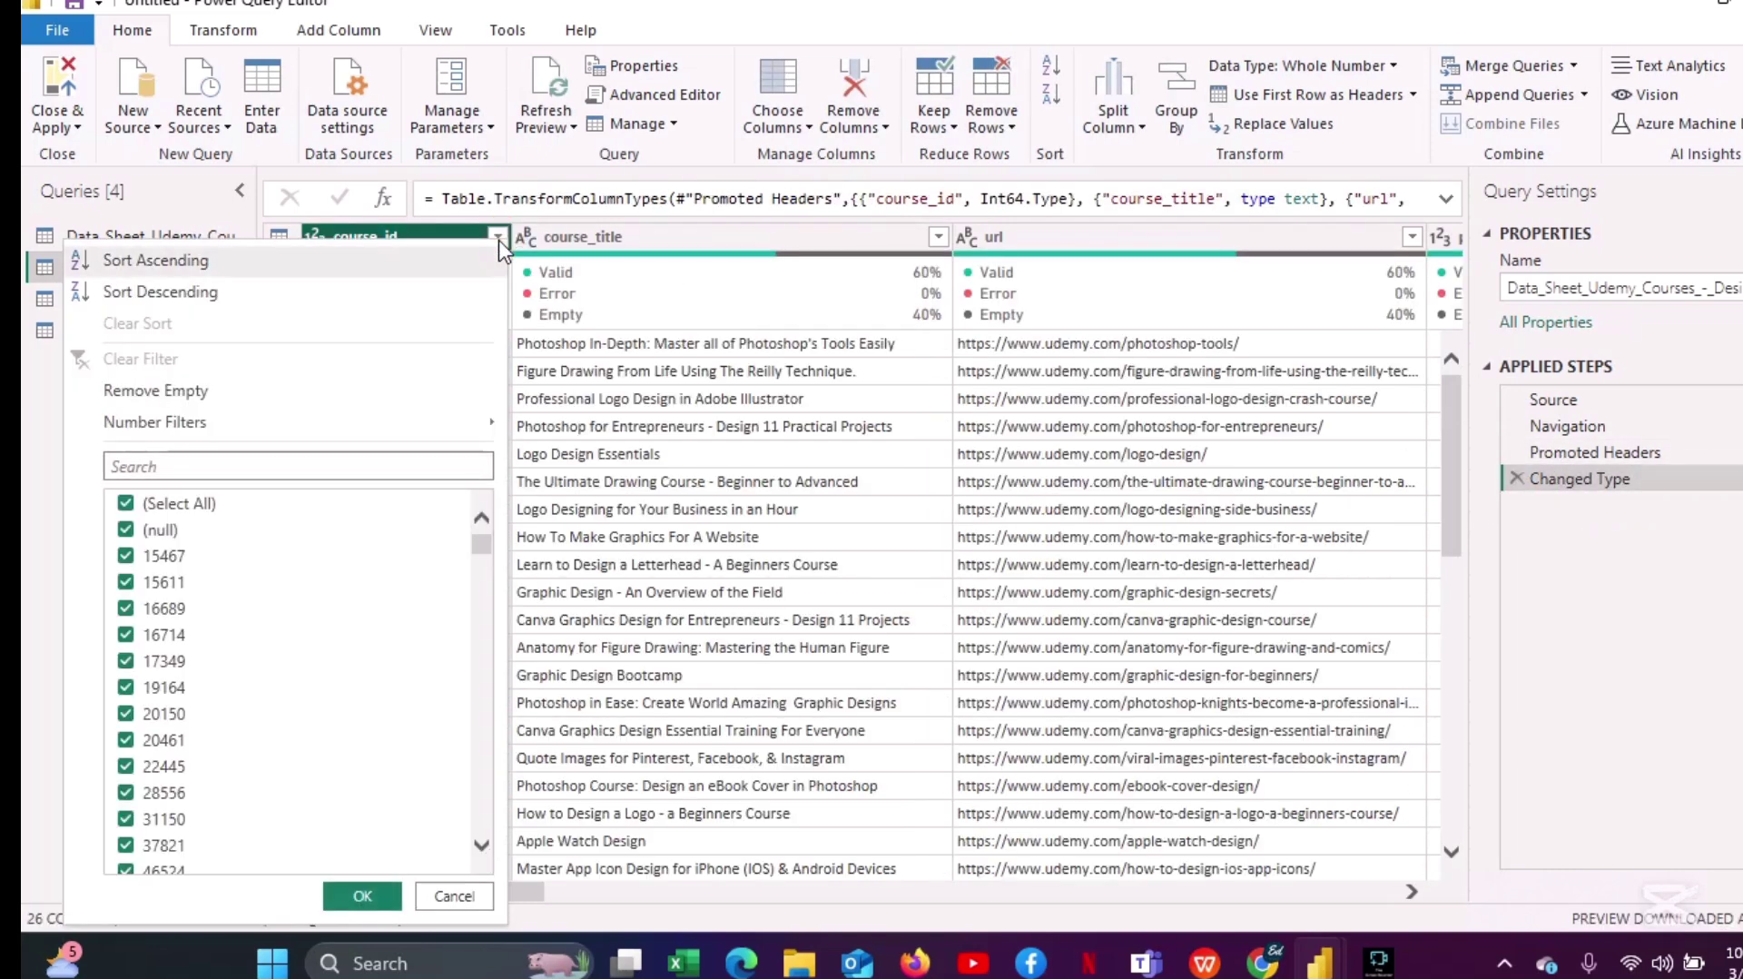
left_click(221, 392)
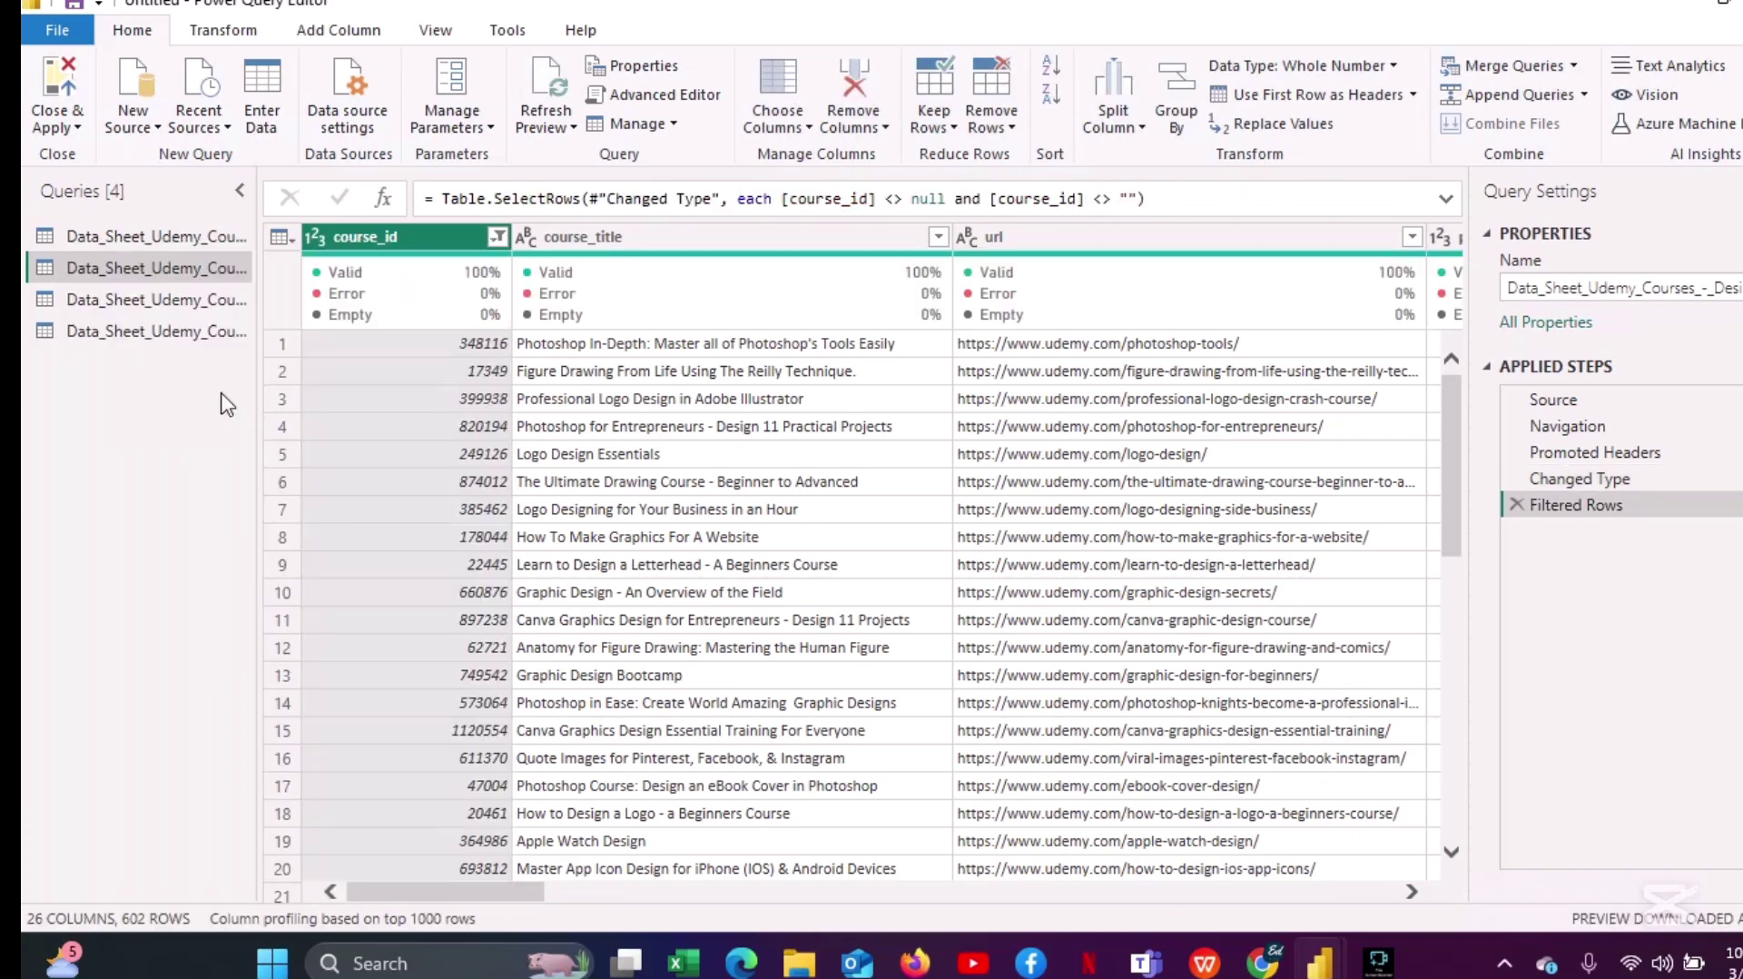
mouse_move(500, 331)
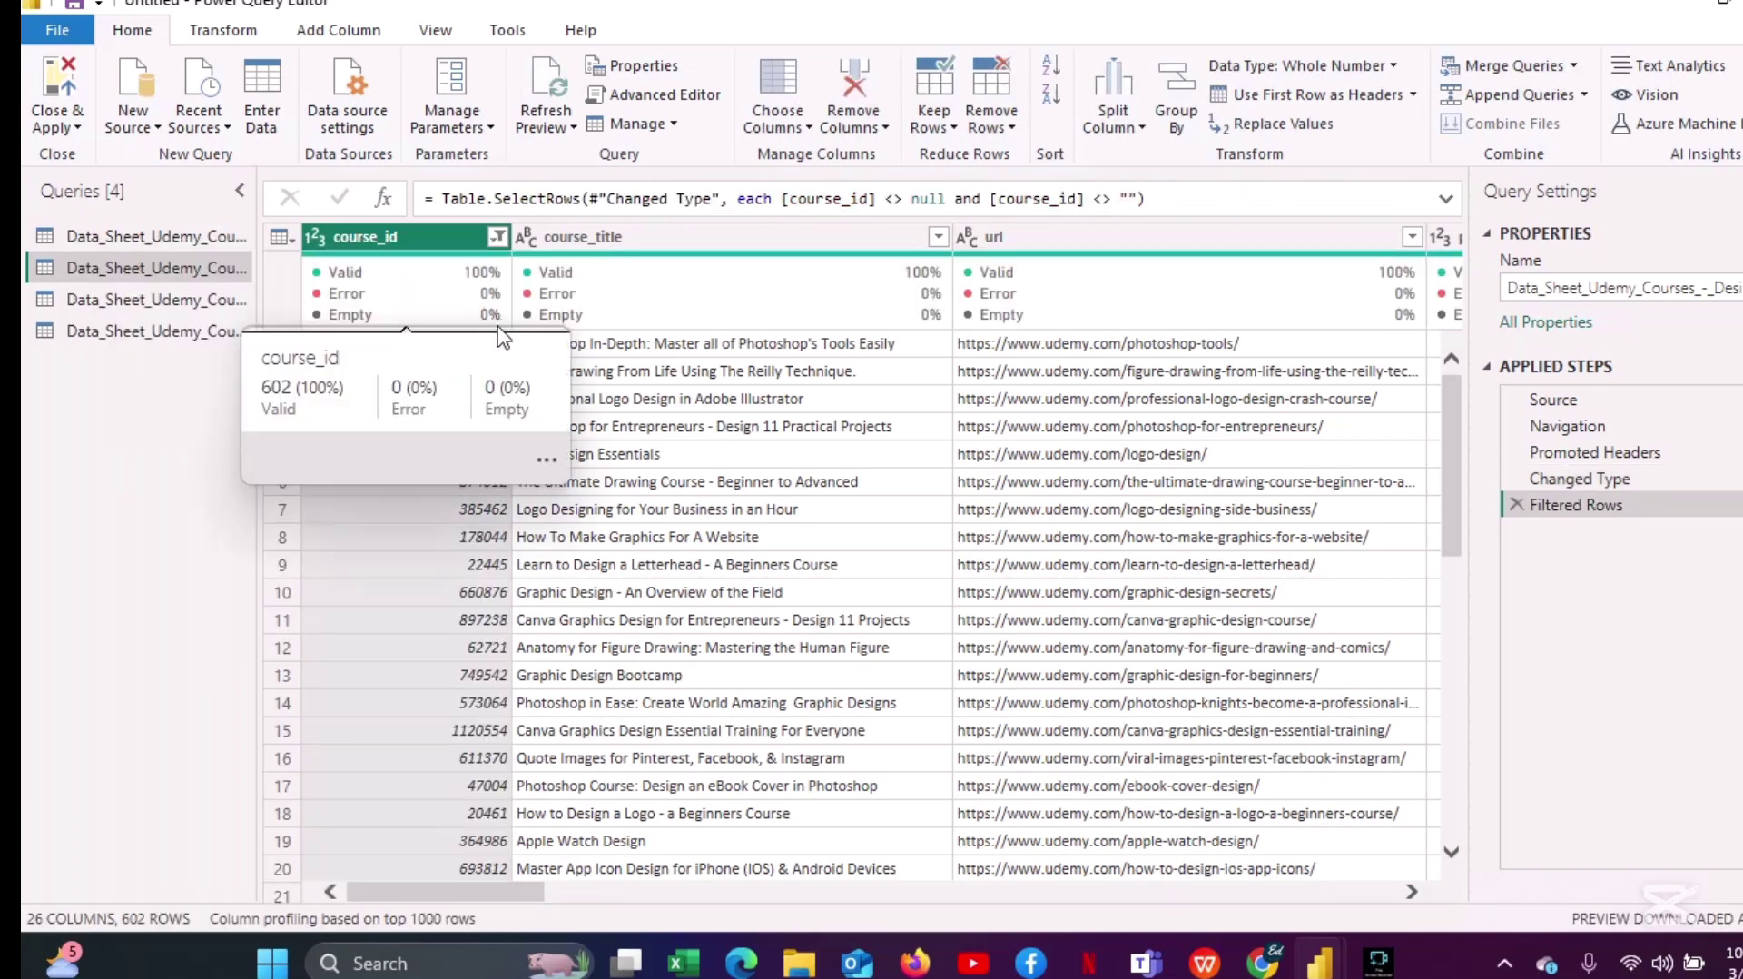
Remove the course_id column and the empty columns Column13 through Column16 from the Desi query.
left_click(457, 891)
left_click_drag(457, 891, 966, 918)
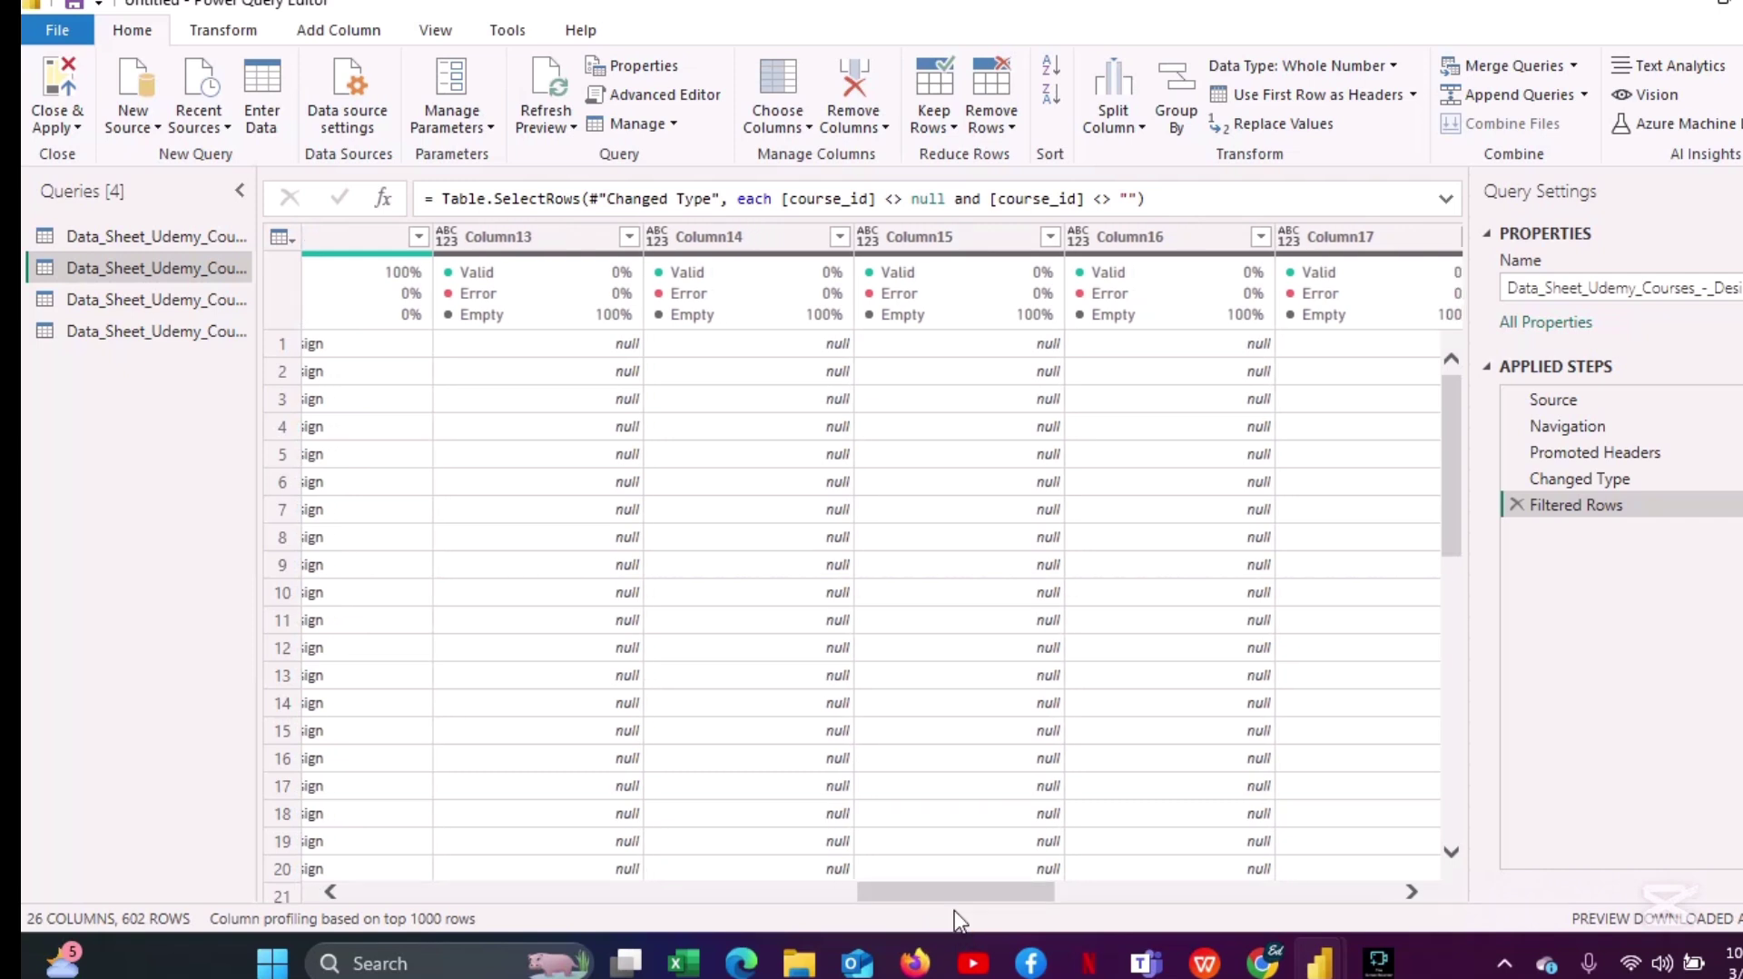
left_click(544, 234)
left_click(697, 236, "ctrl")
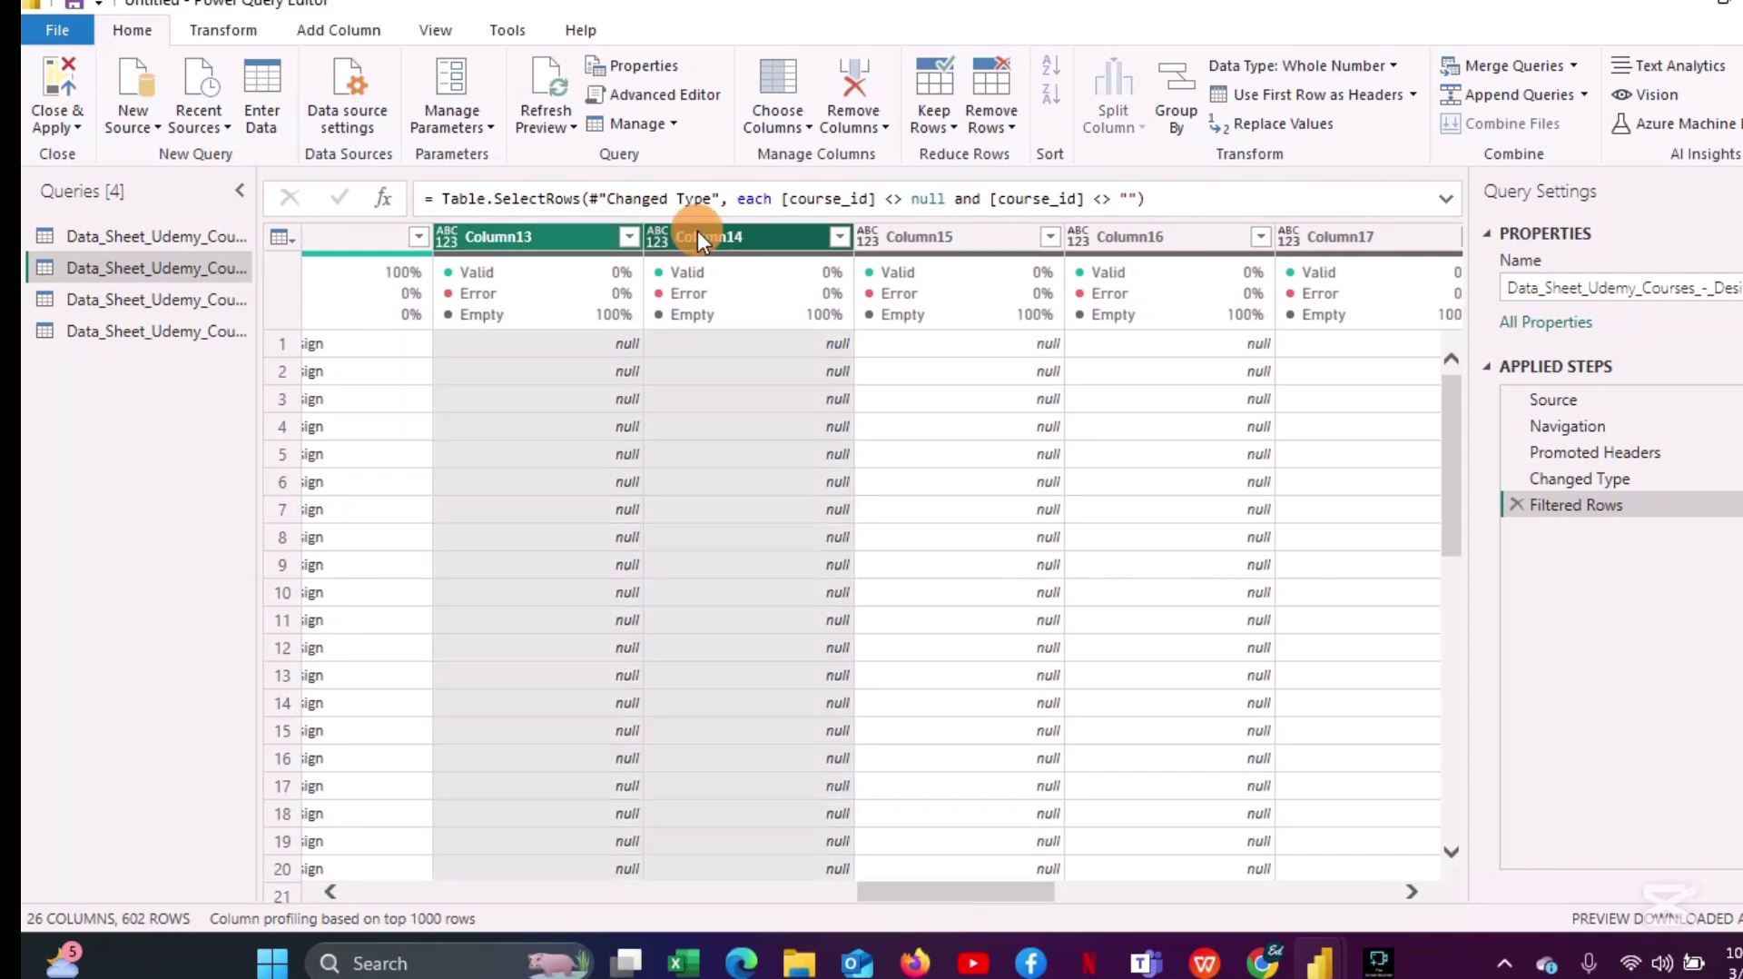
left_click(905, 238, "ctrl")
left_click(1124, 243, "ctrl")
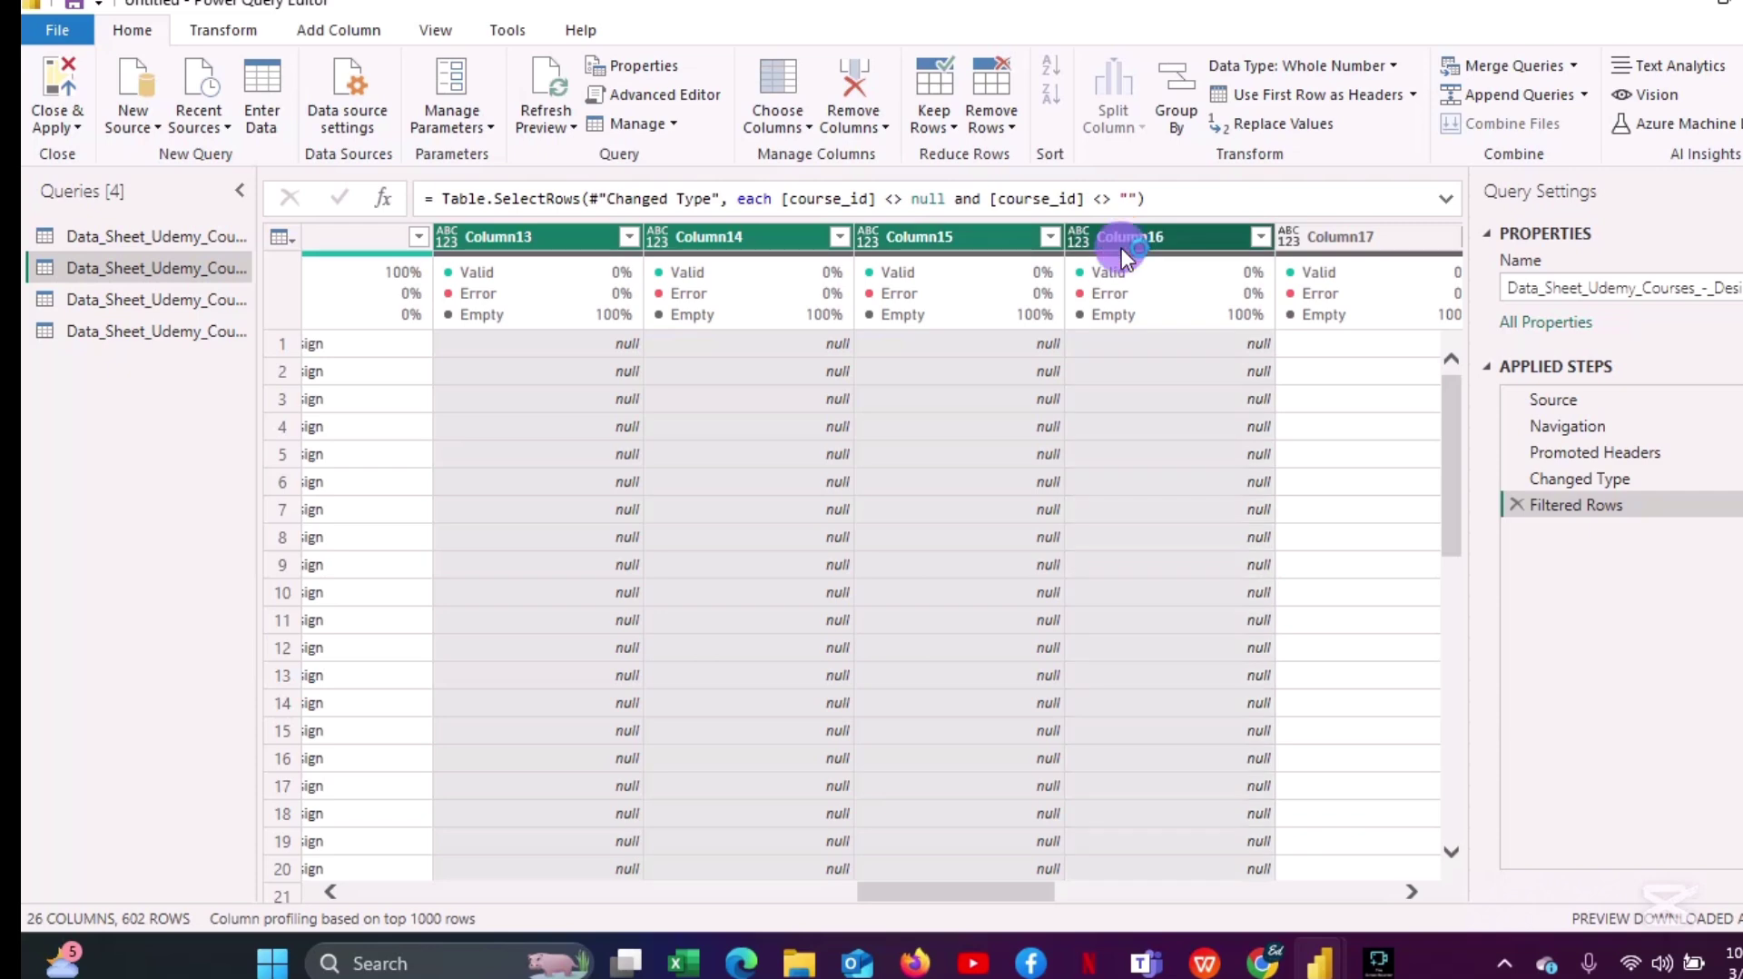
right_click(1118, 269)
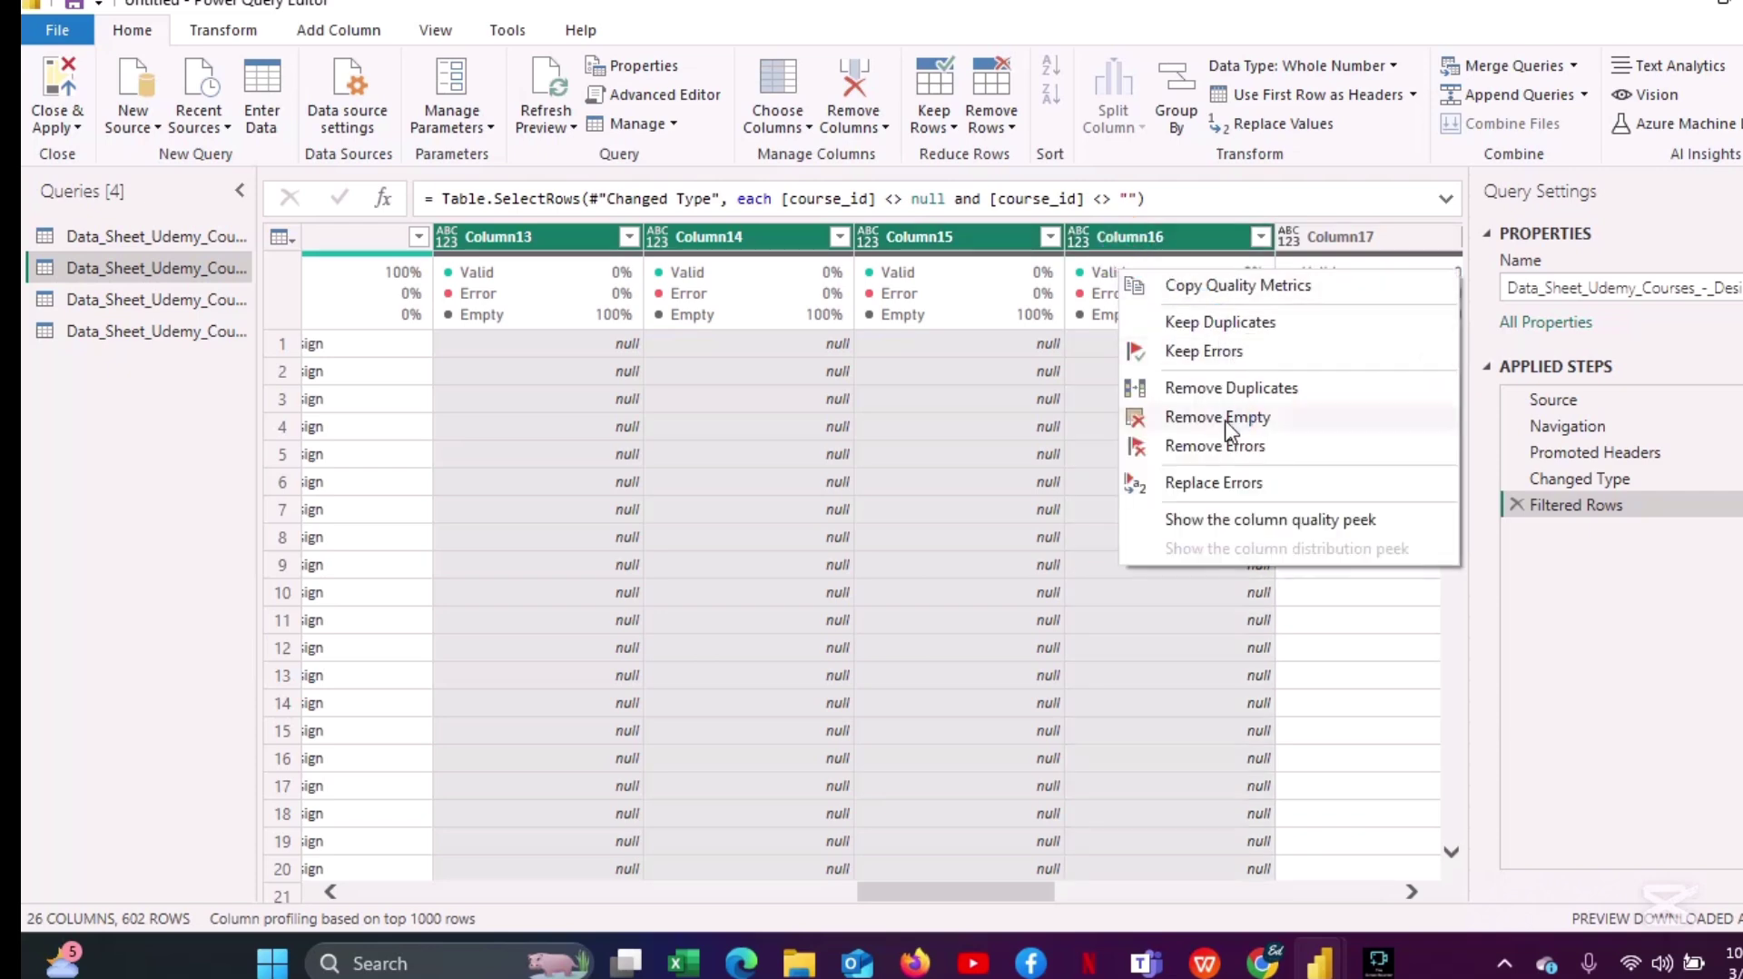
right_click(1098, 237)
right_click(1098, 237)
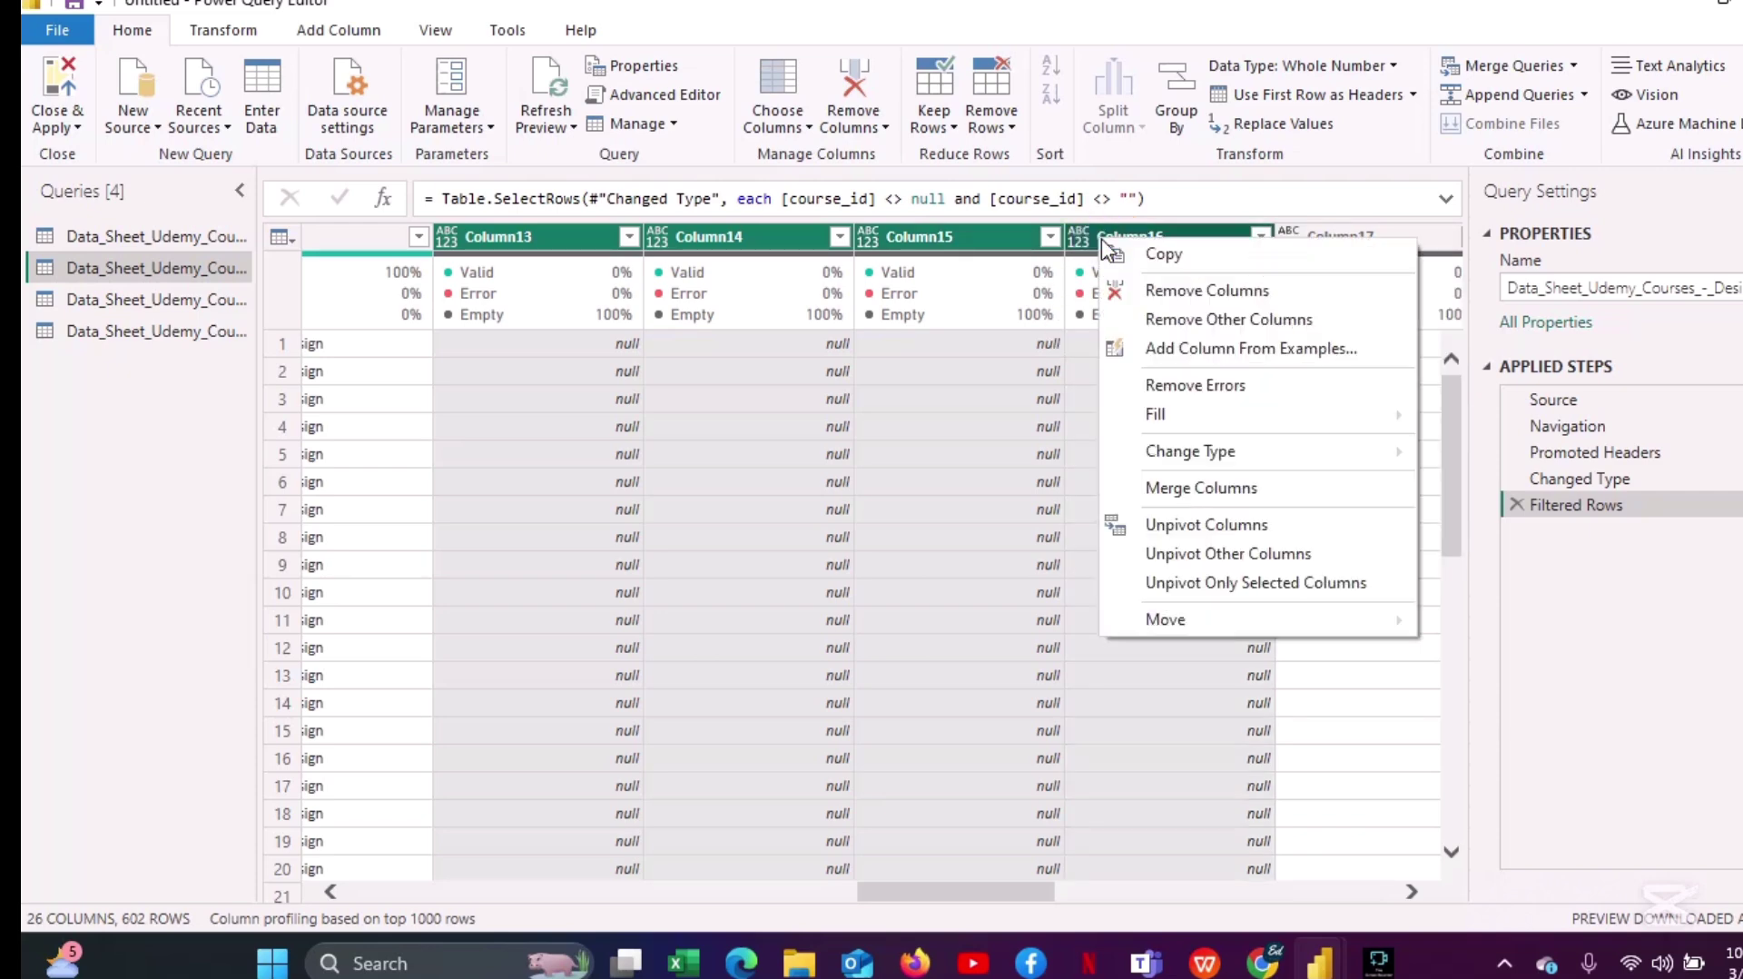
left_click(1135, 290)
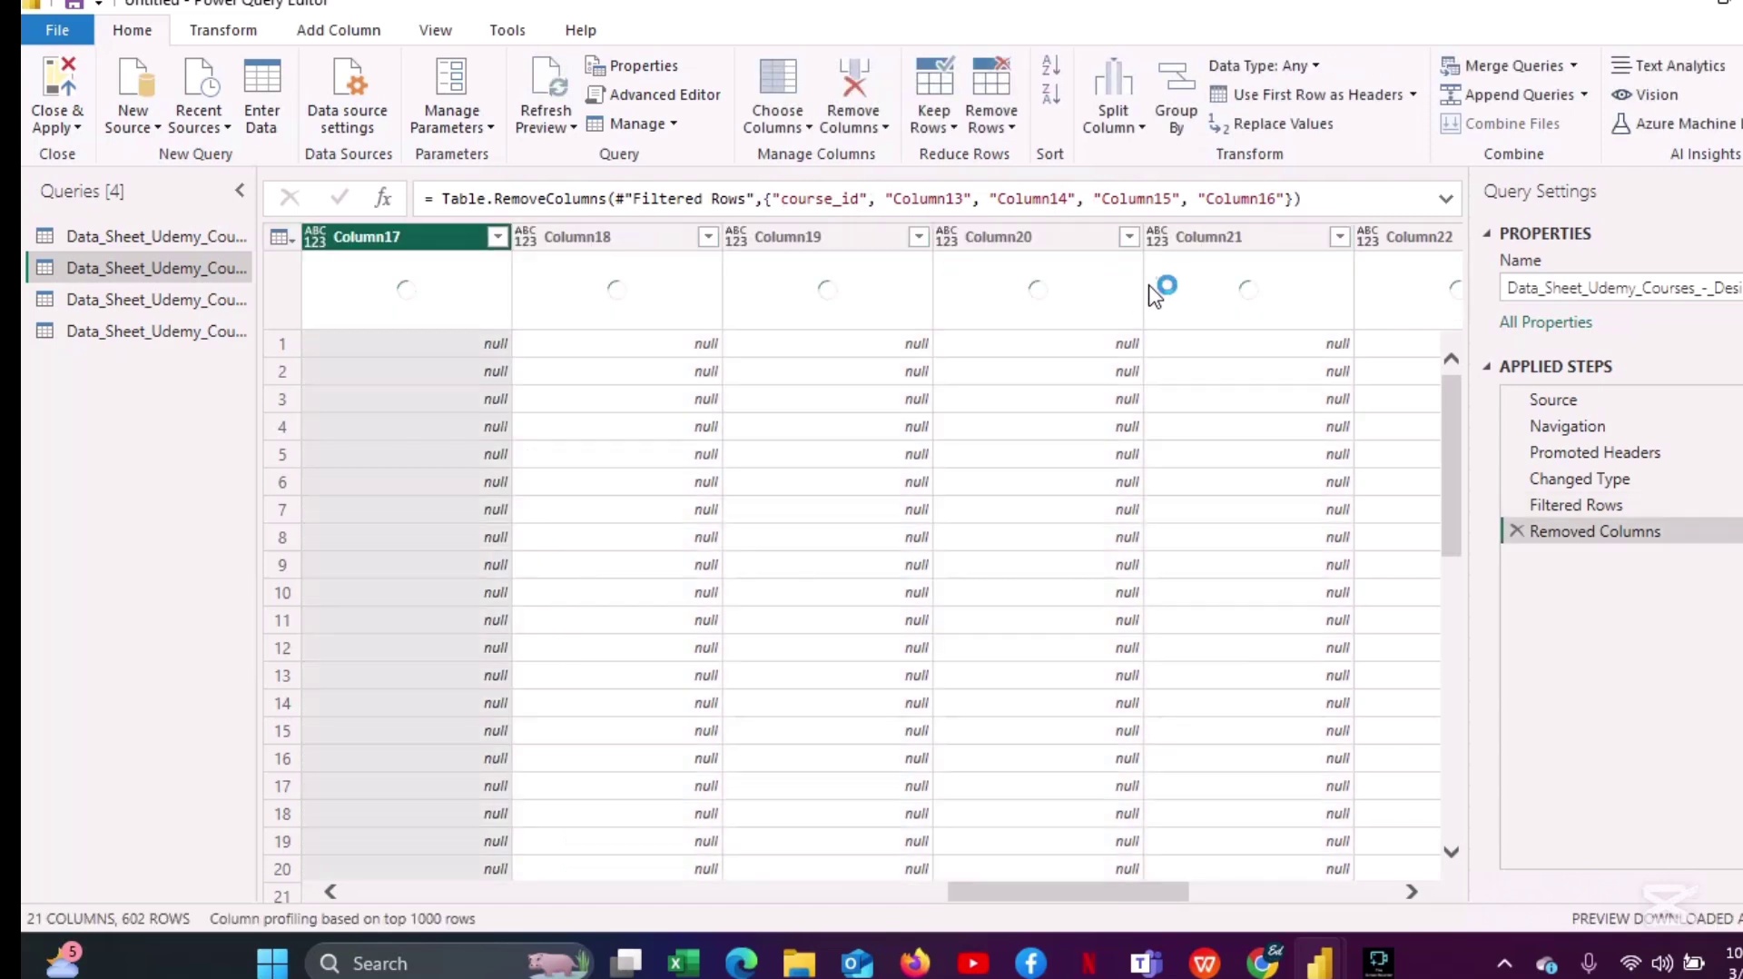
Remove the empty columns Column17 through Column20 from the Desi query.
left_click(666, 242, "ctrl")
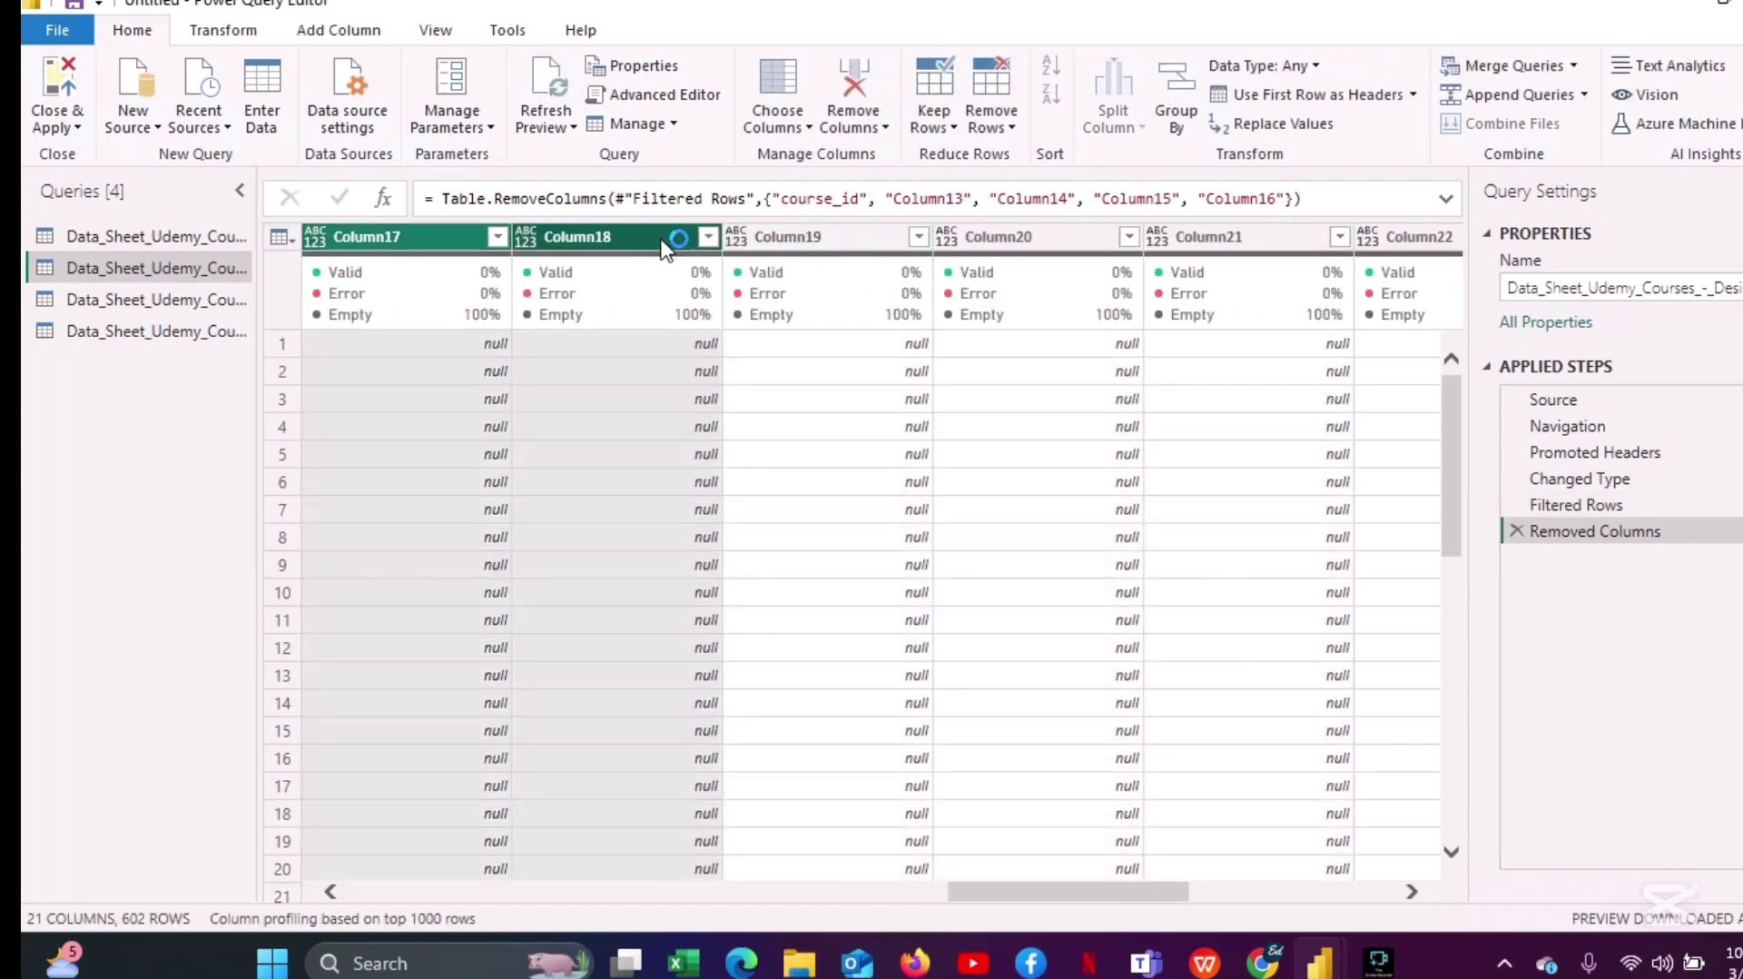
left_click(815, 238, "ctrl")
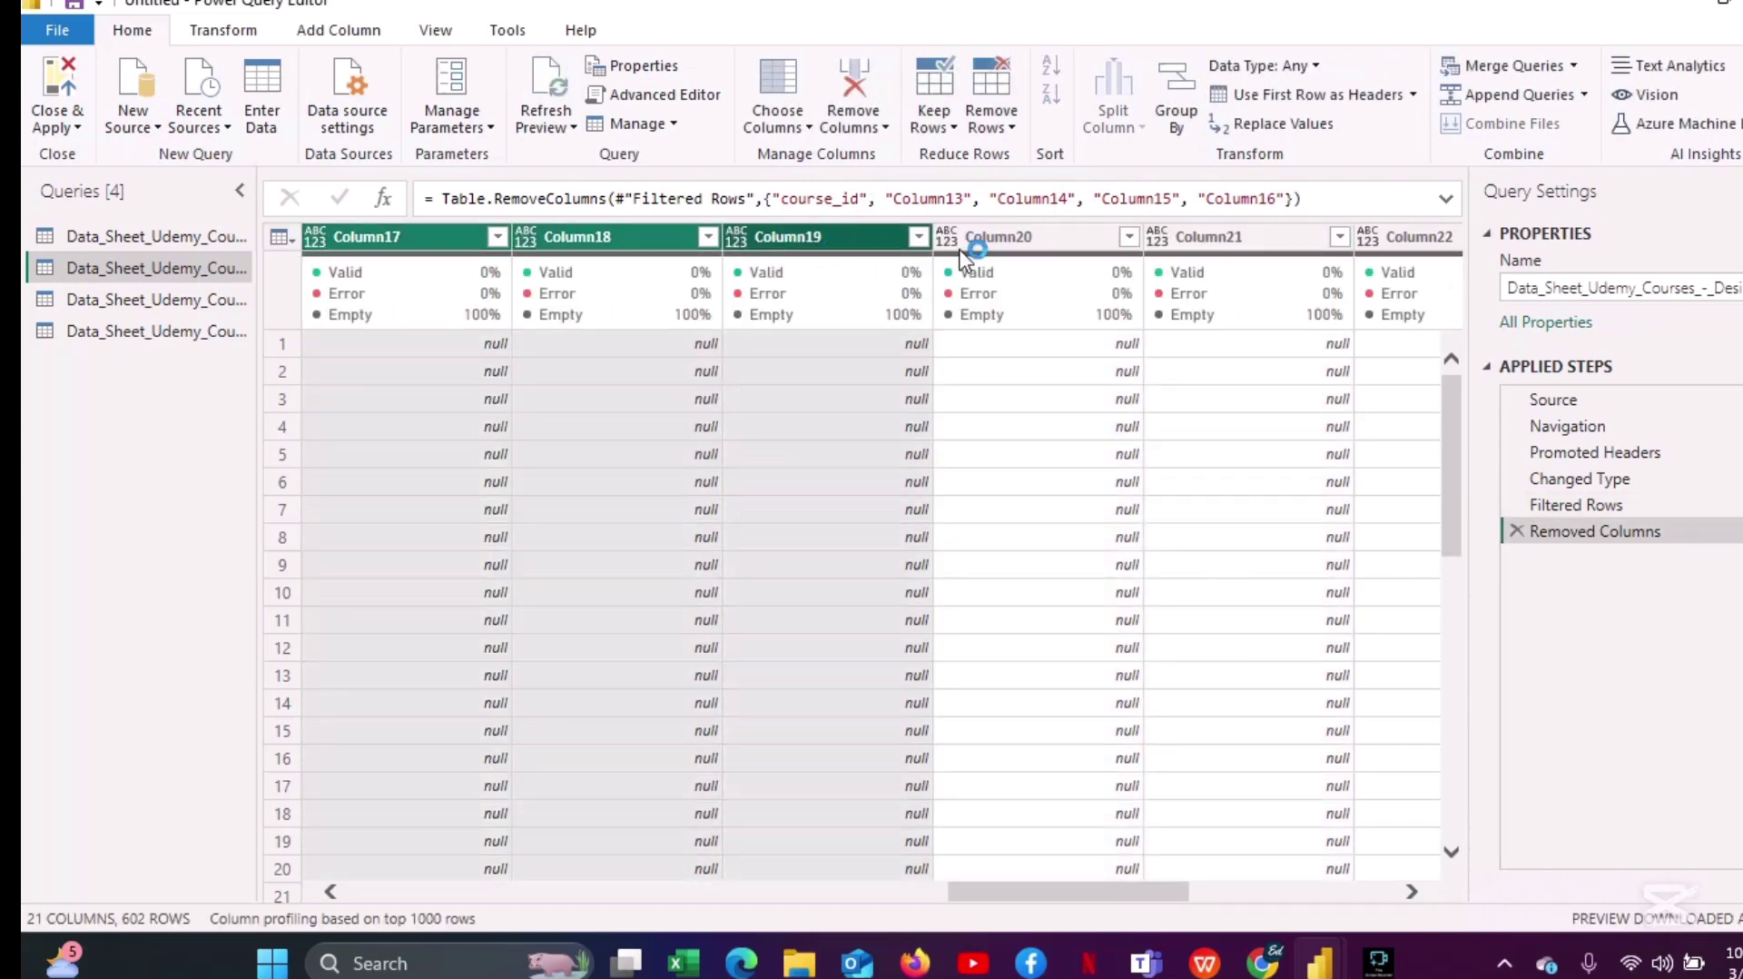
left_click(1020, 239, "ctrl")
right_click(1019, 243)
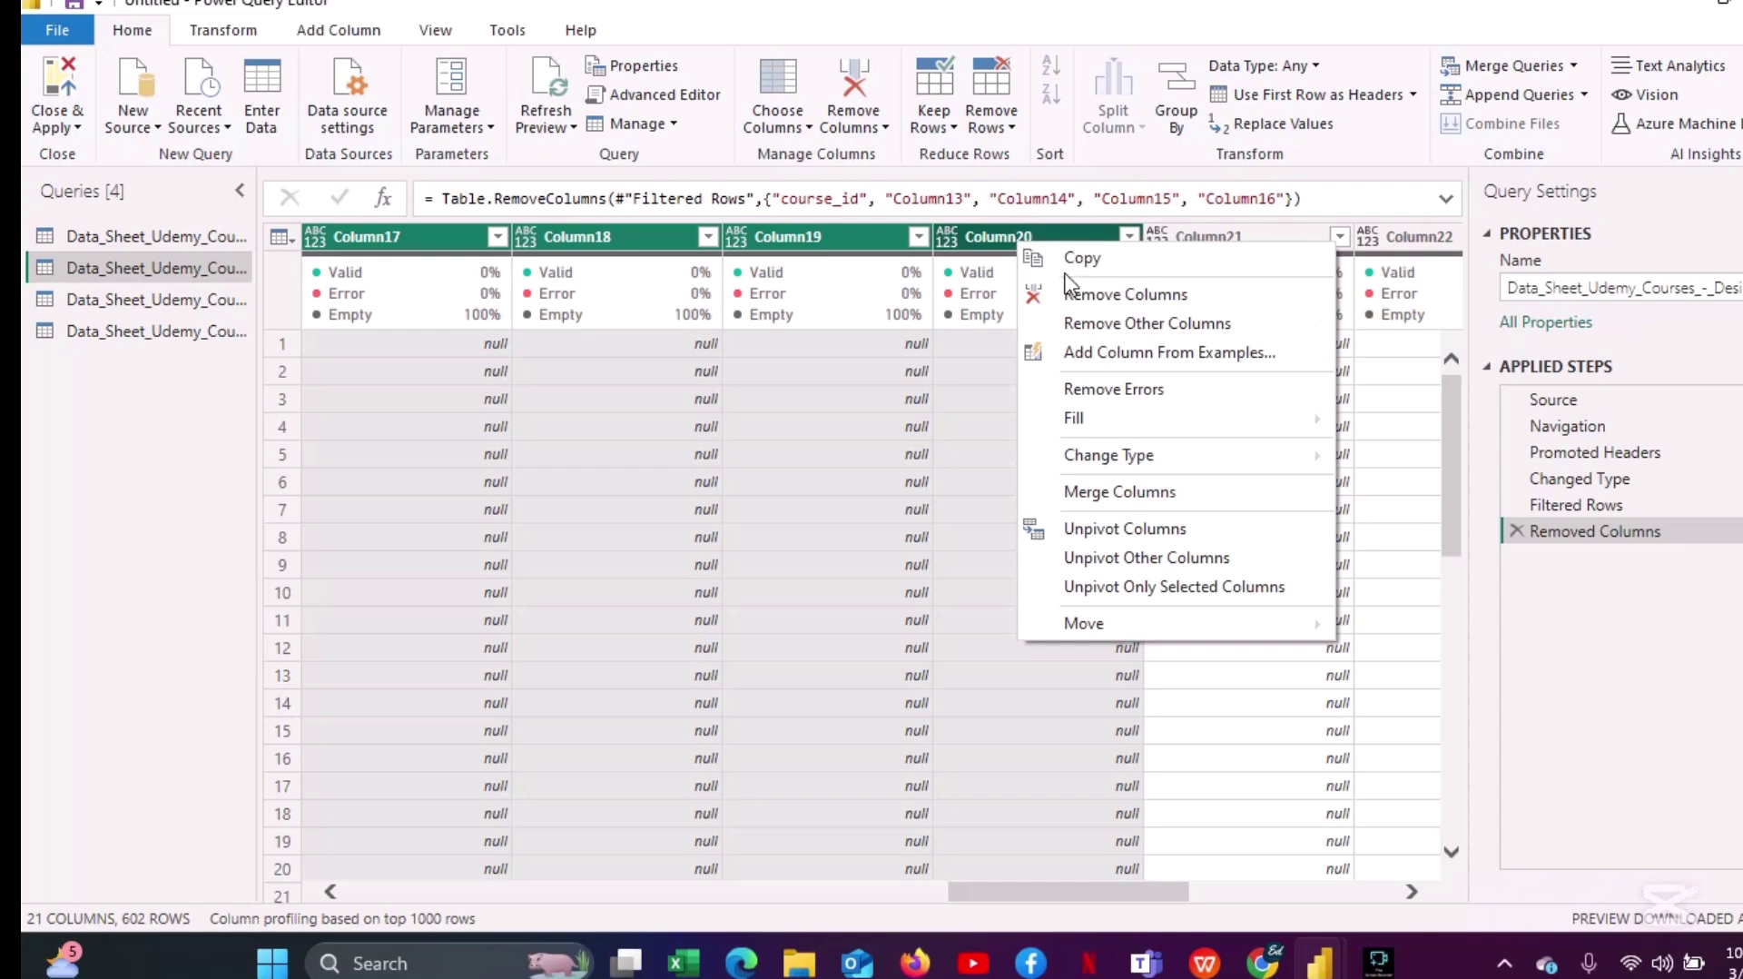
left_click(1098, 296)
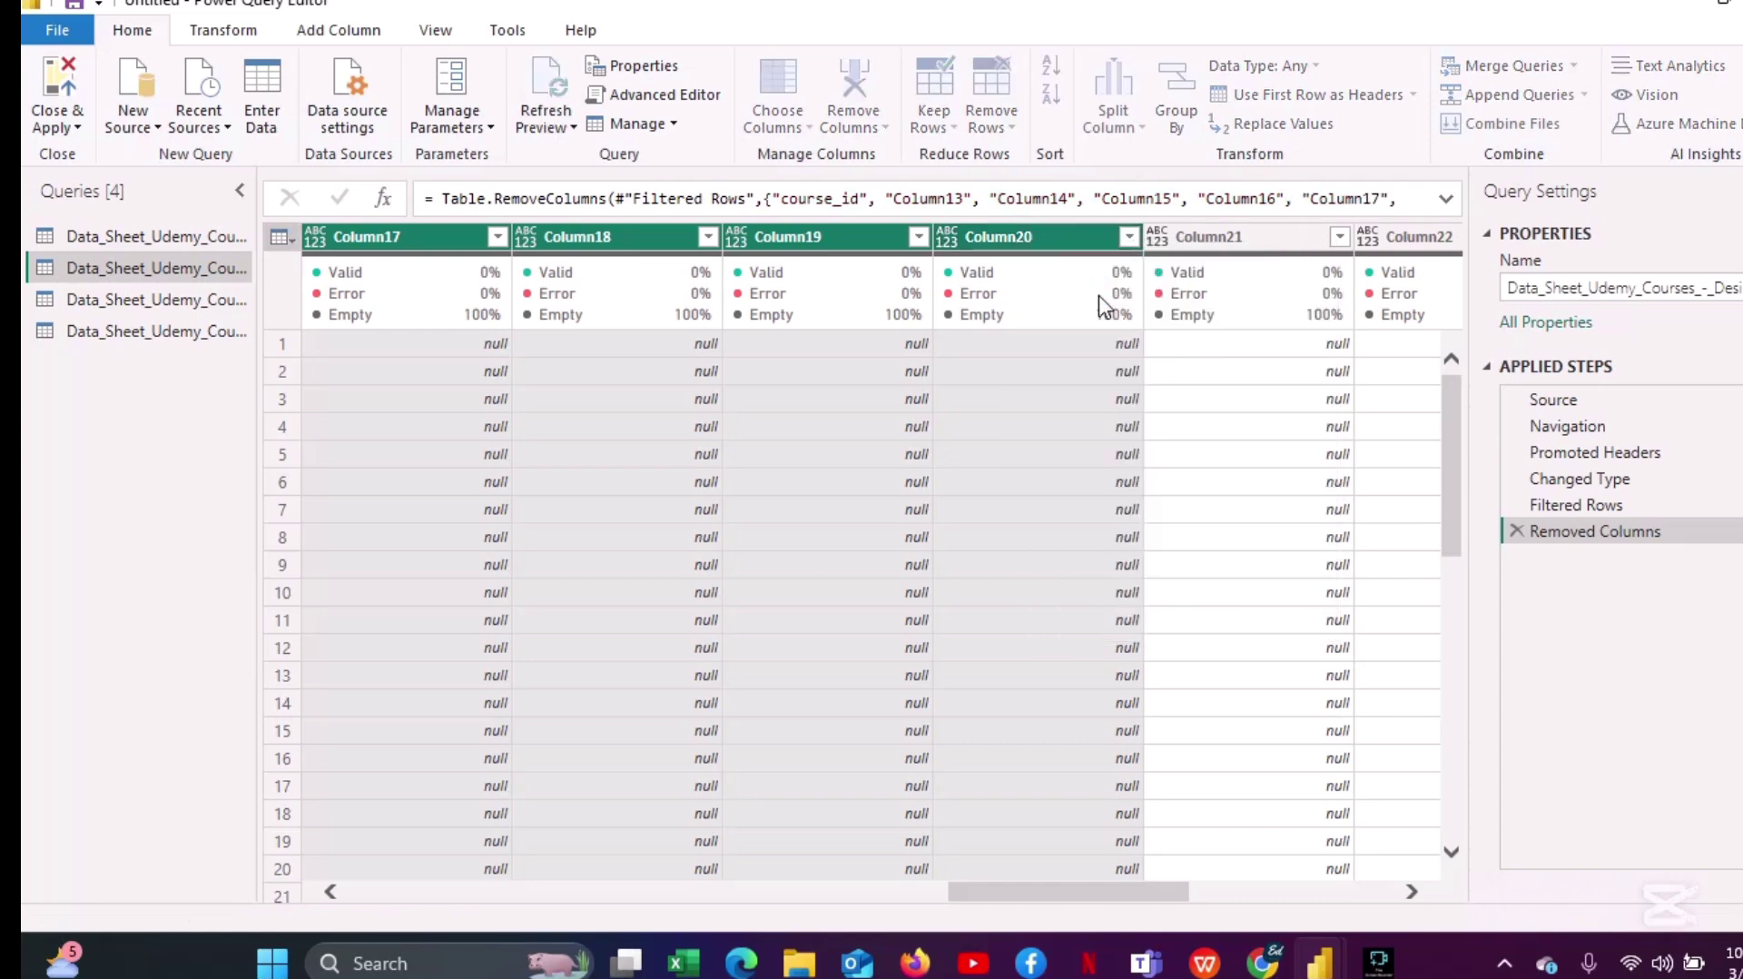
Remove the empty columns Column21 through Column24 from the Desi query.
left_click(646, 227, "ctrl")
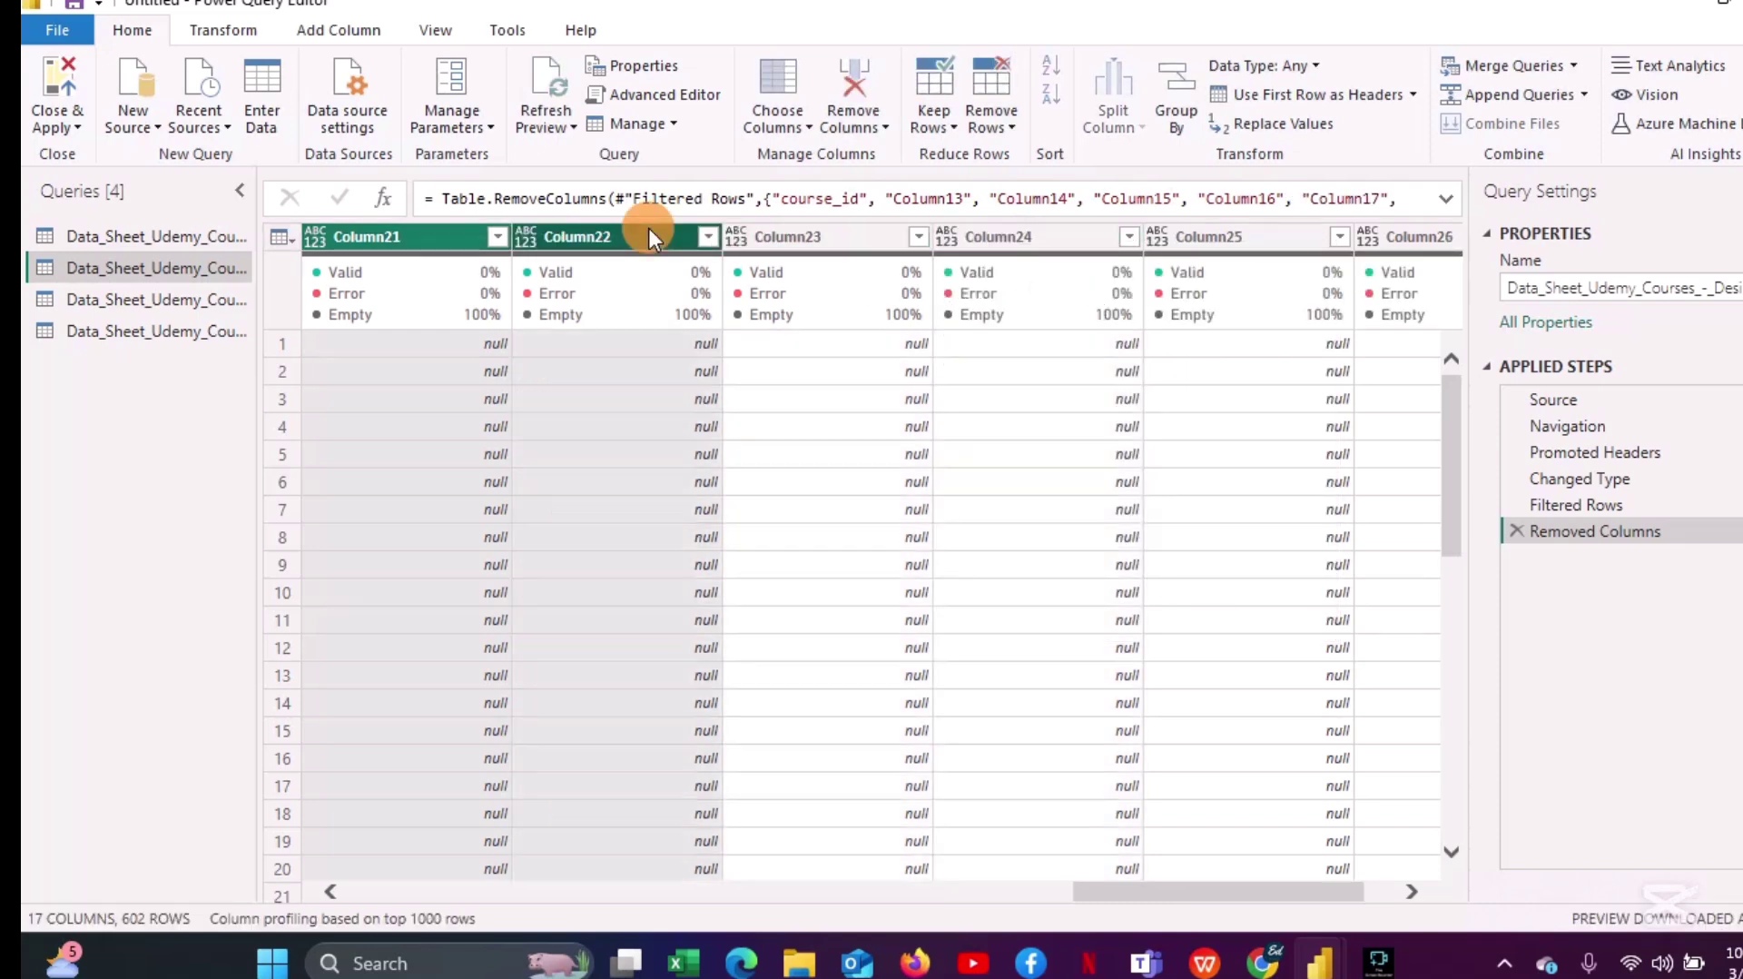
left_click(809, 226, "ctrl")
left_click(1033, 242, "ctrl")
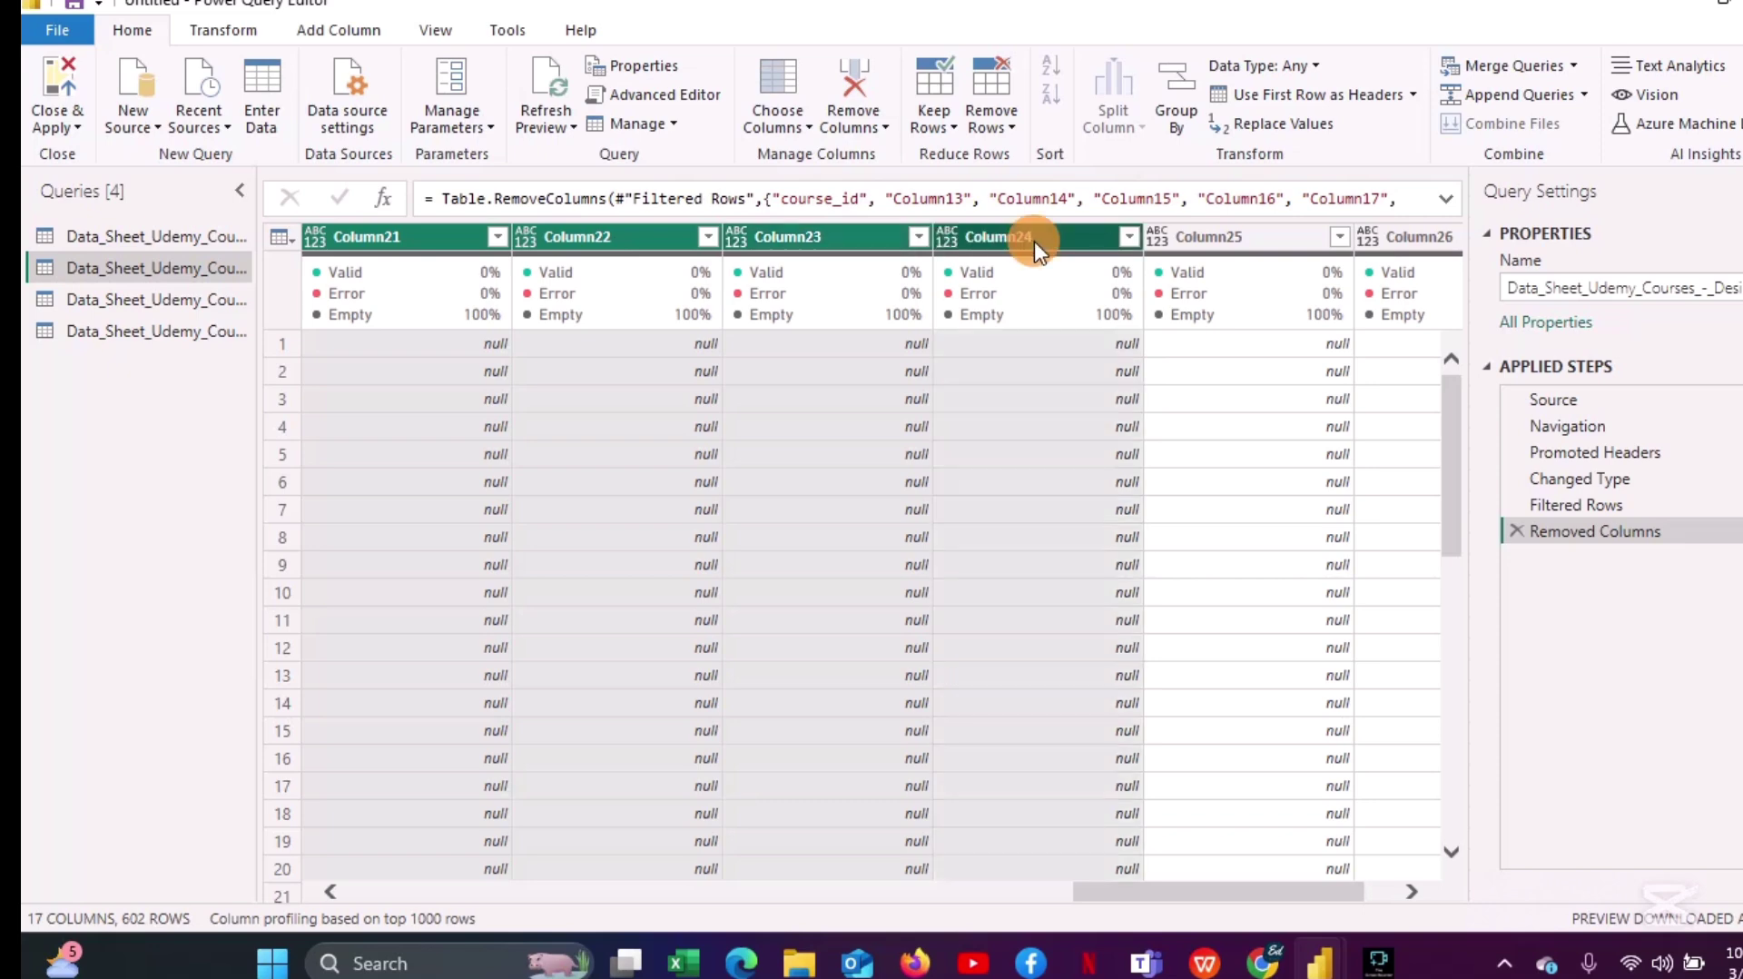
right_click(1035, 242)
left_click(1103, 296)
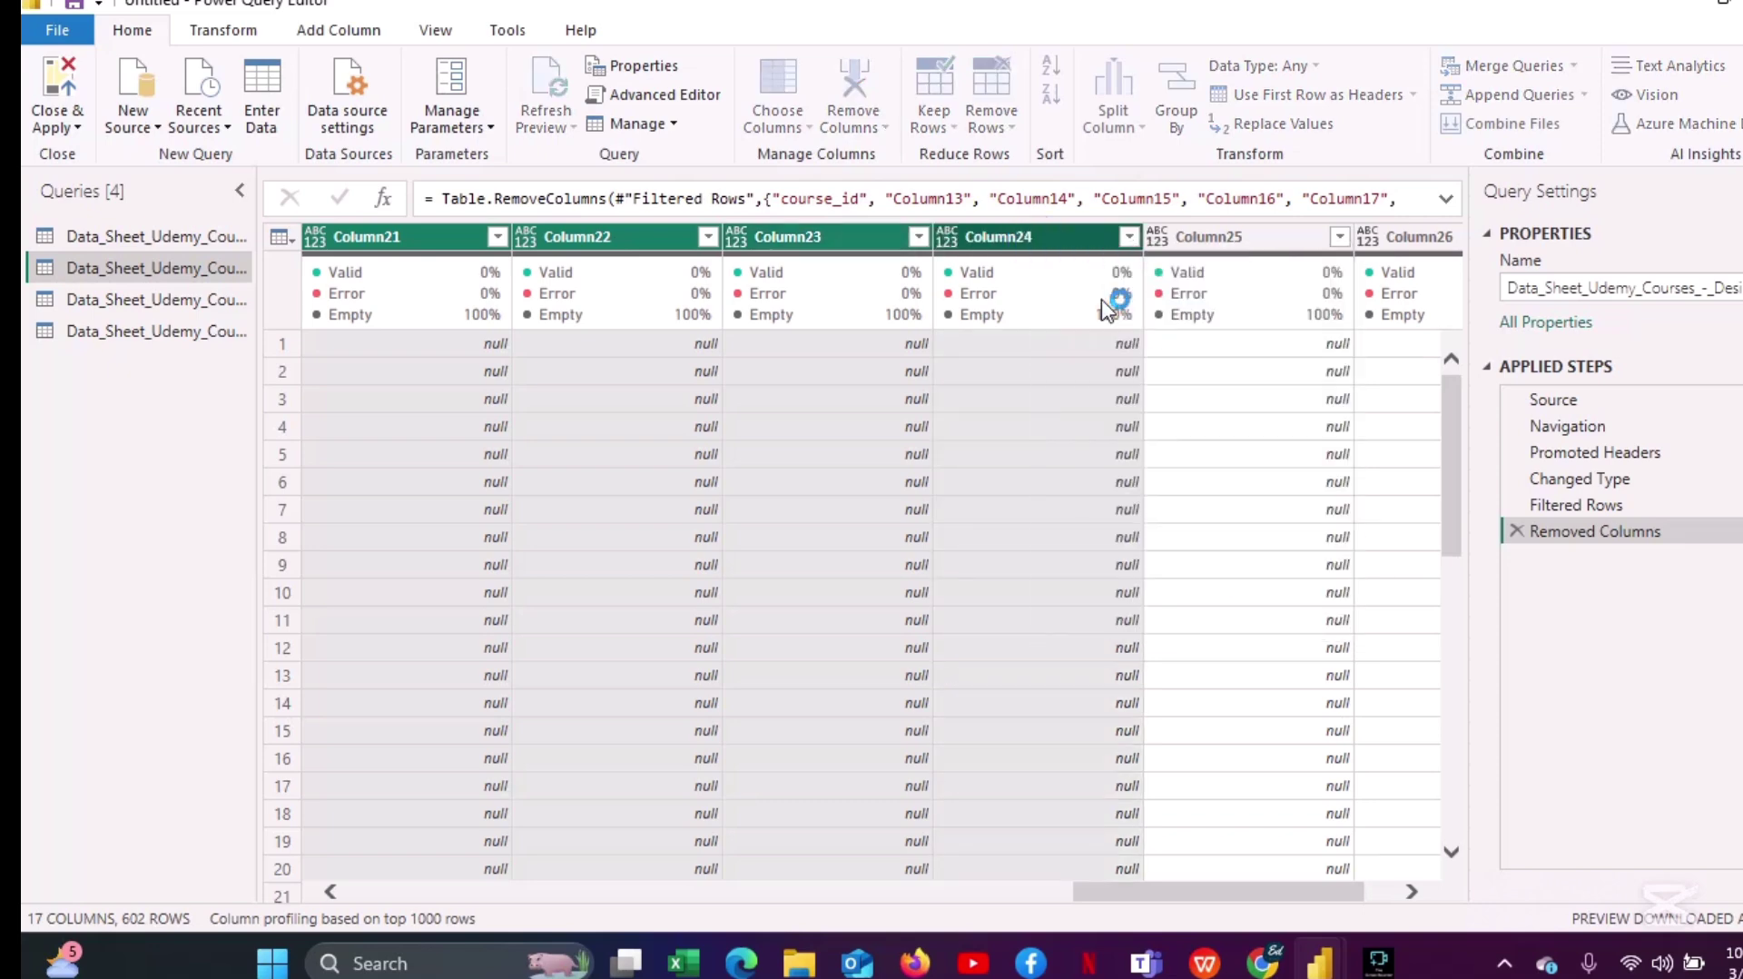
Remove the last two empty columns, Column25 and Column26, from the Desi query.
left_click(1226, 241)
left_click(1312, 240, "ctrl")
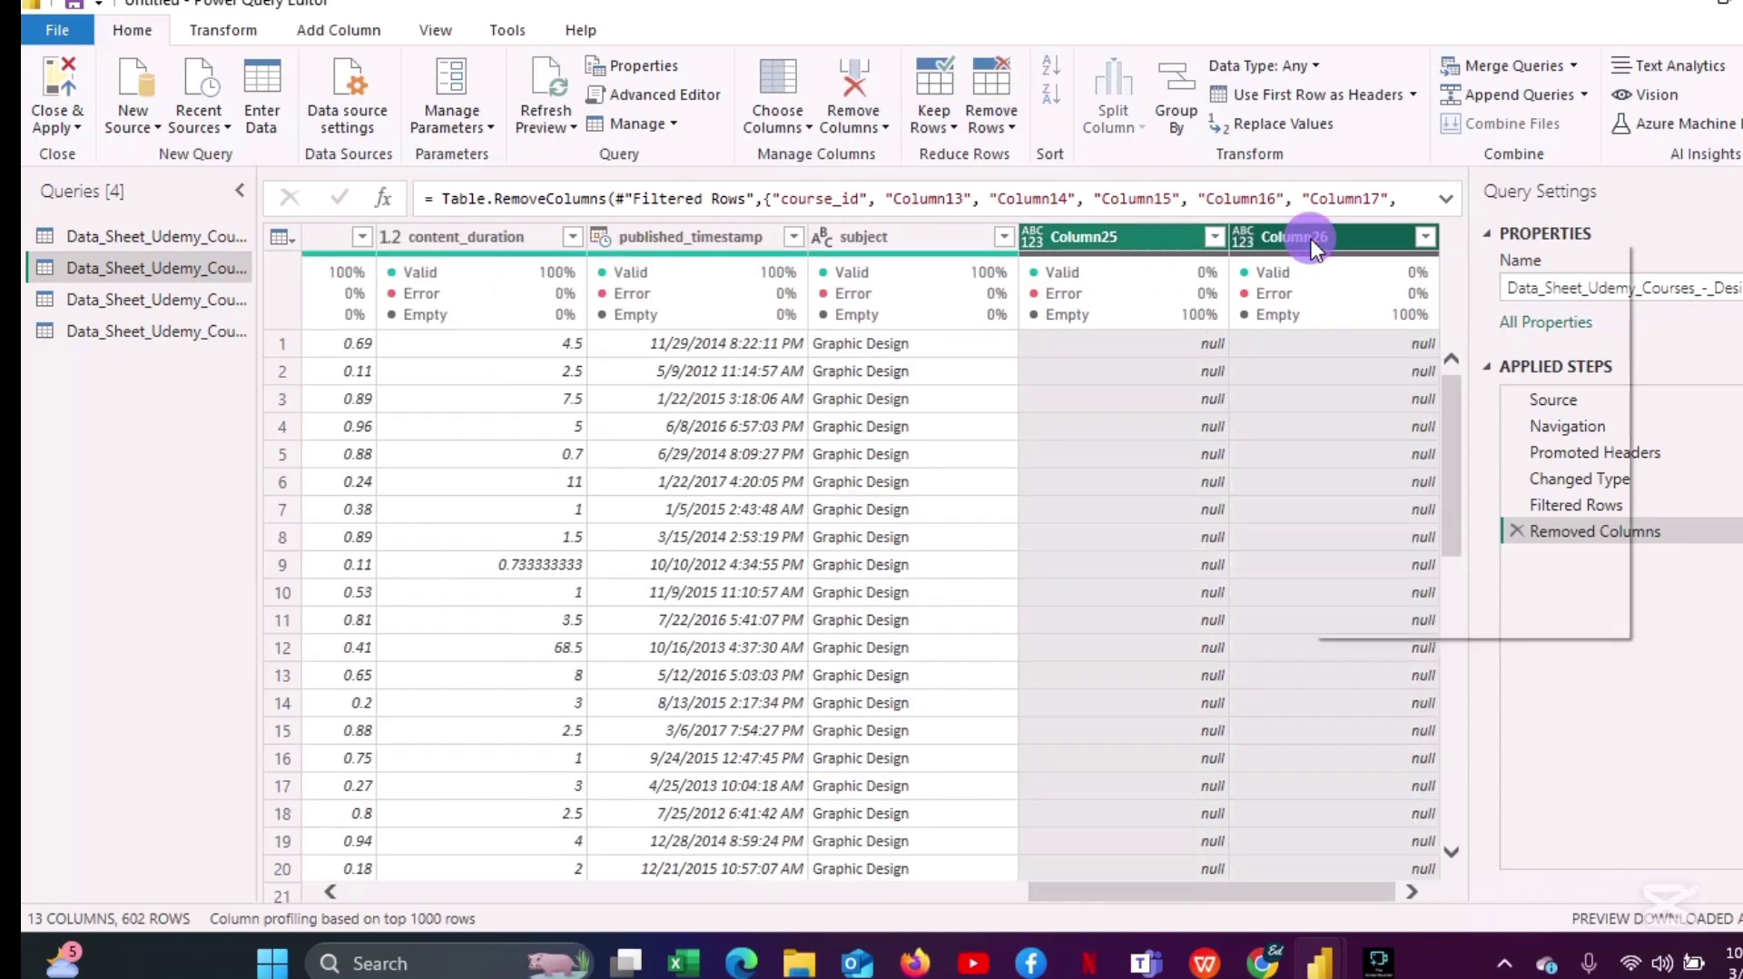
right_click(1314, 247)
left_click(1376, 300)
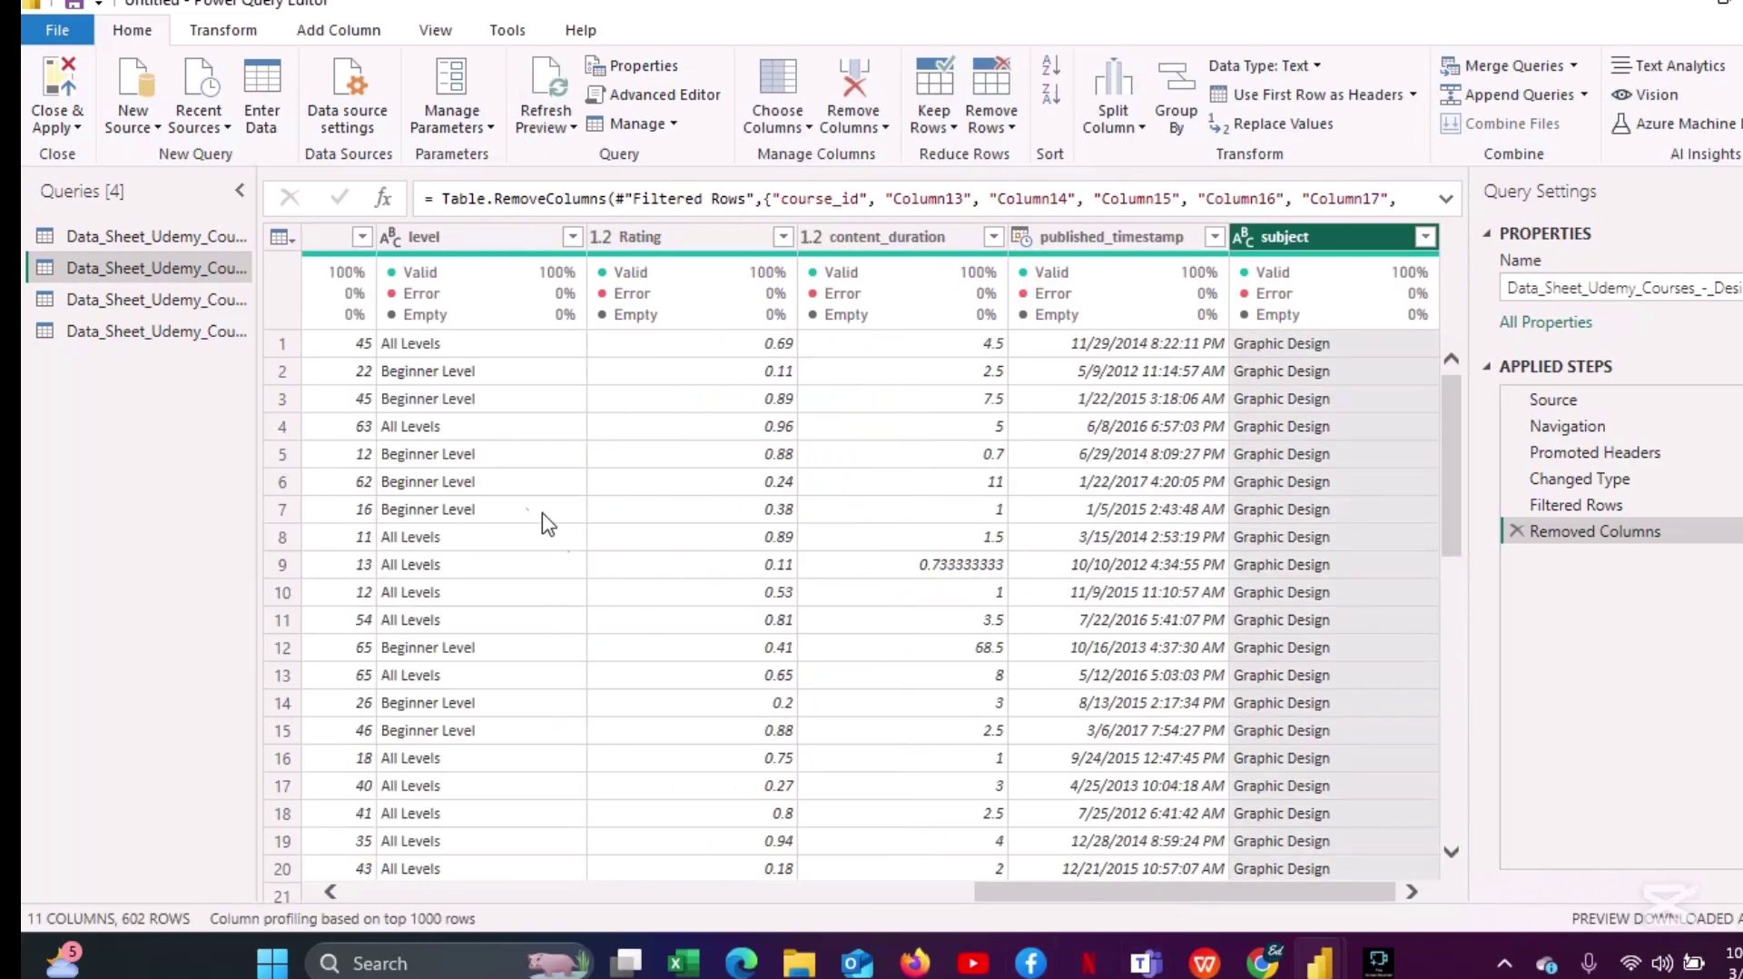
Try filtering the Mus query's course_id column to null values only, and delete that filter step.
left_click(130, 295)
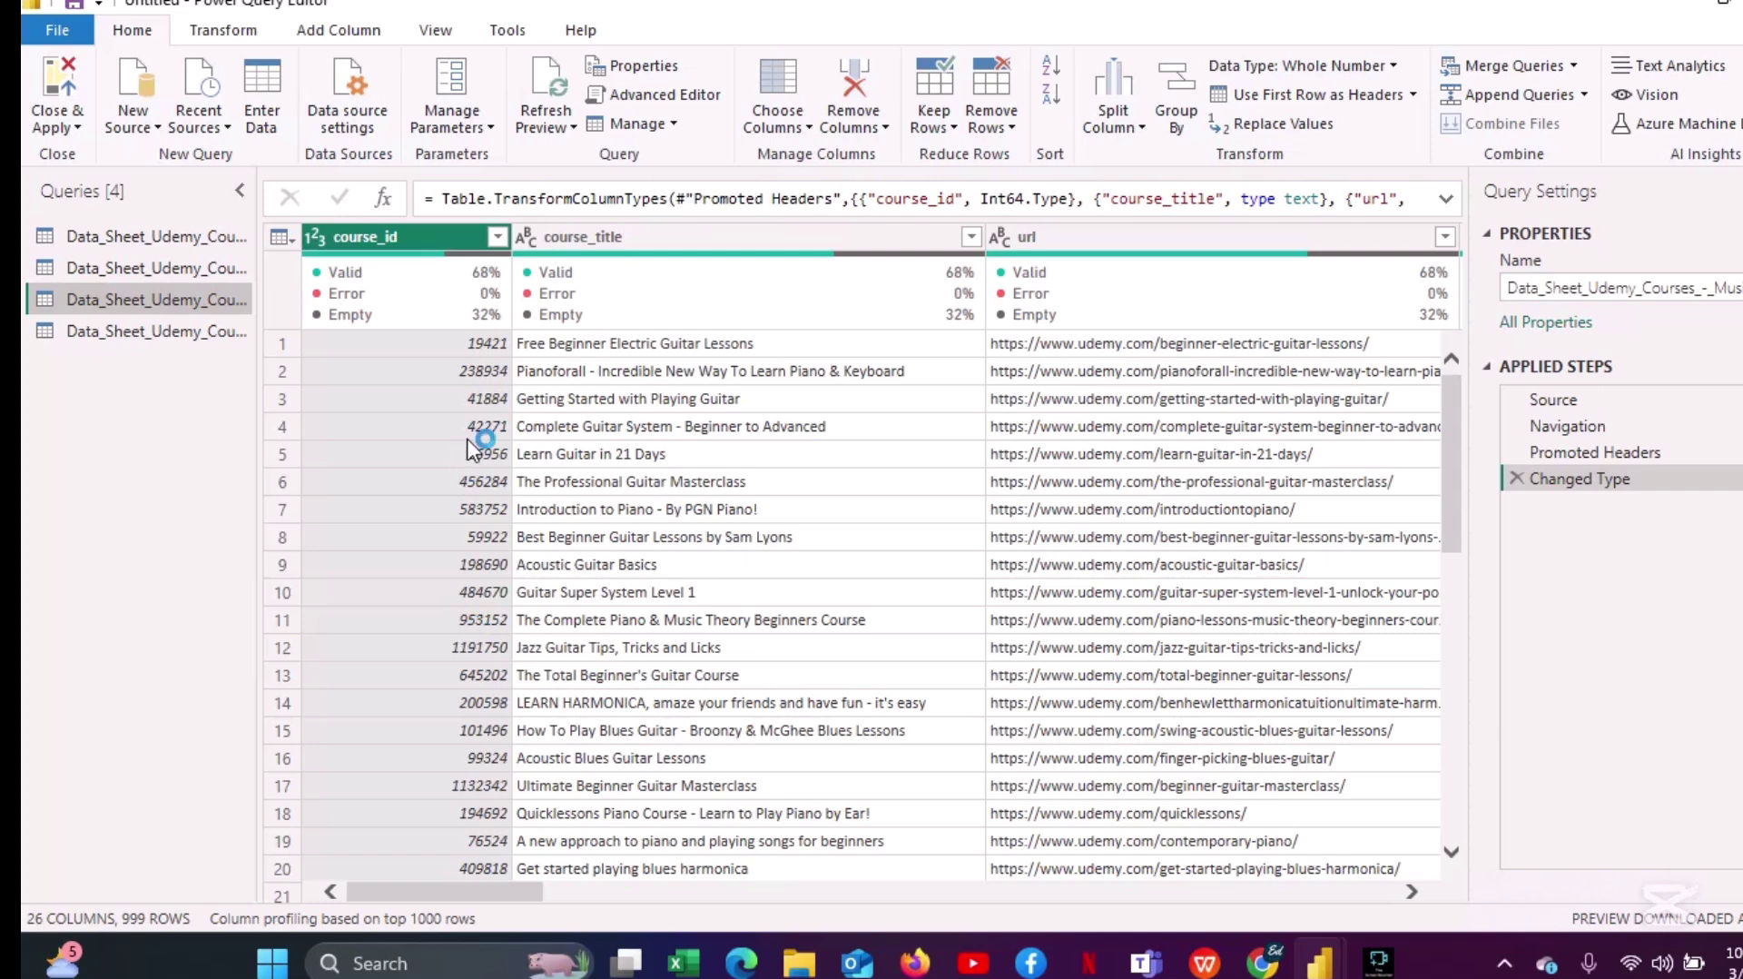
left_click(497, 235)
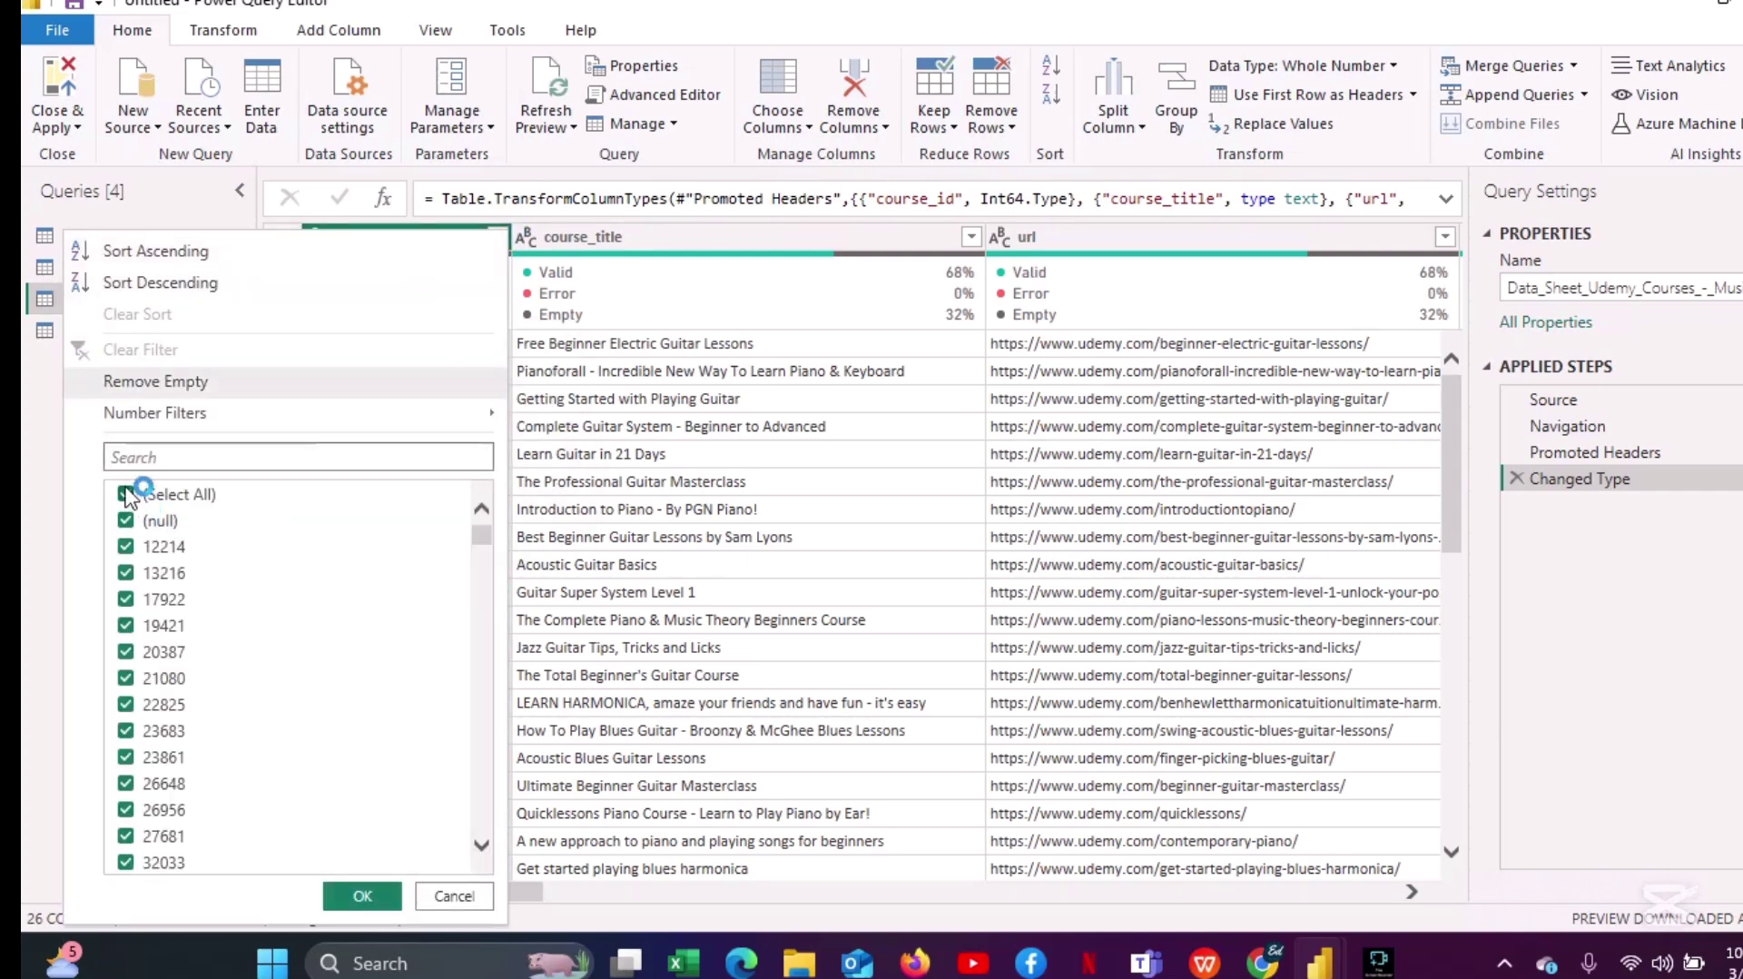
left_click(127, 495)
left_click(127, 522)
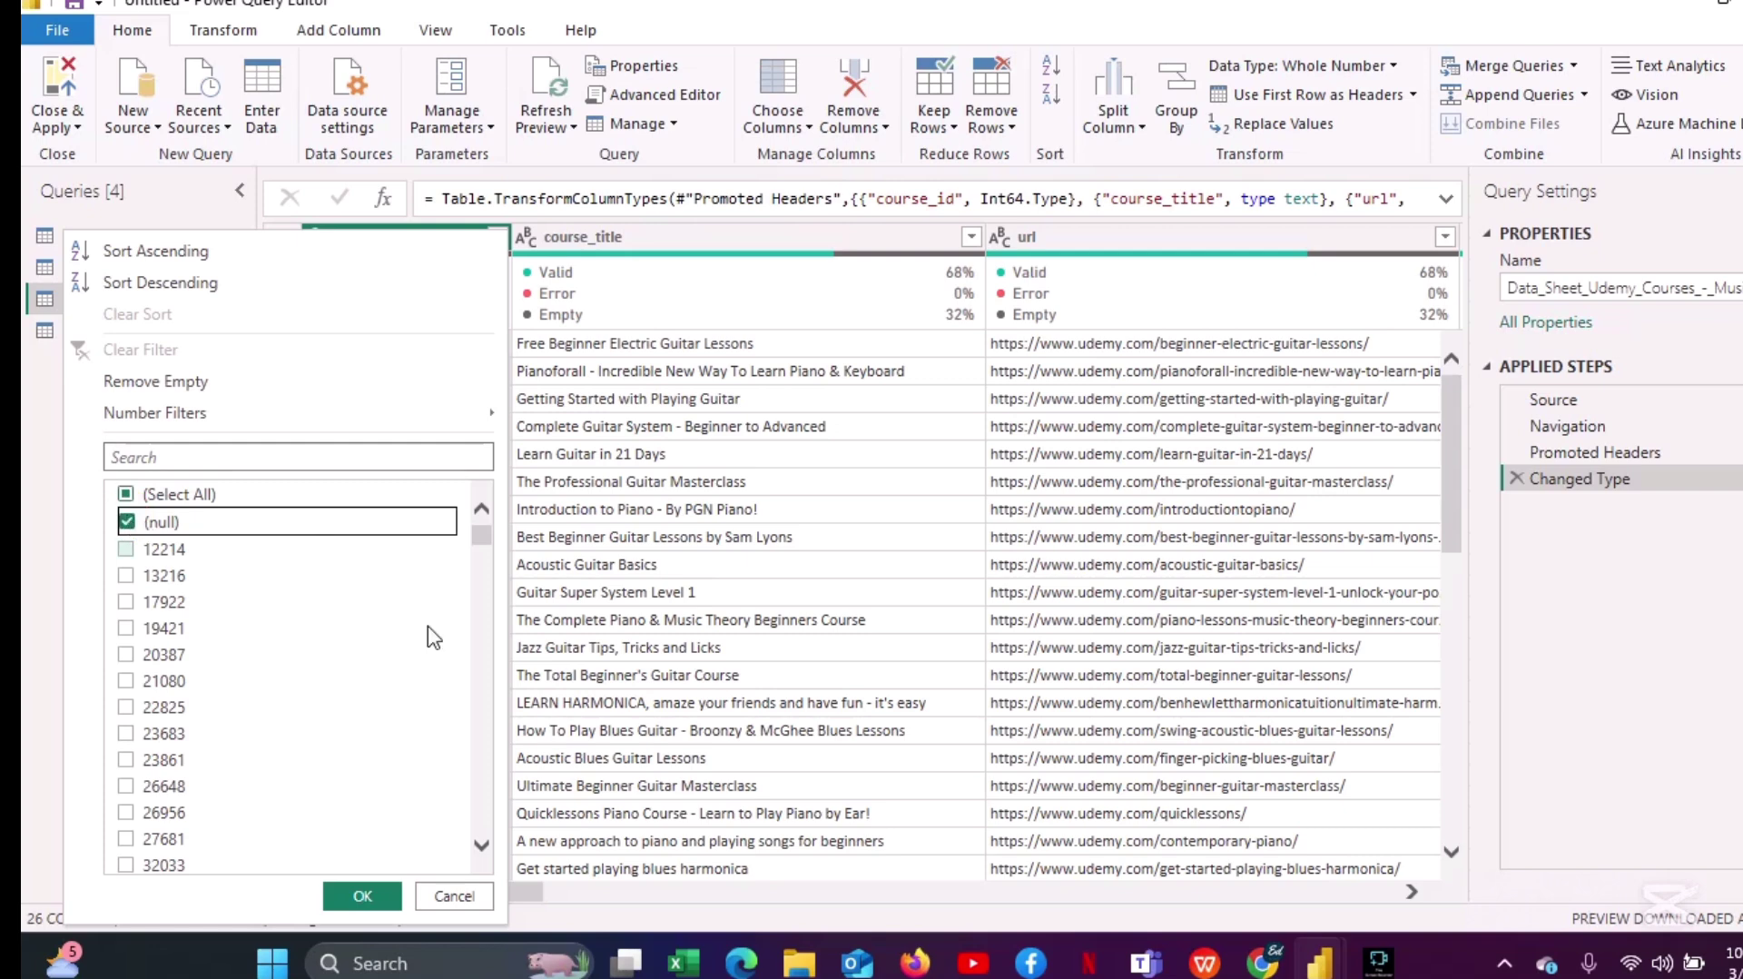
left_click(363, 896)
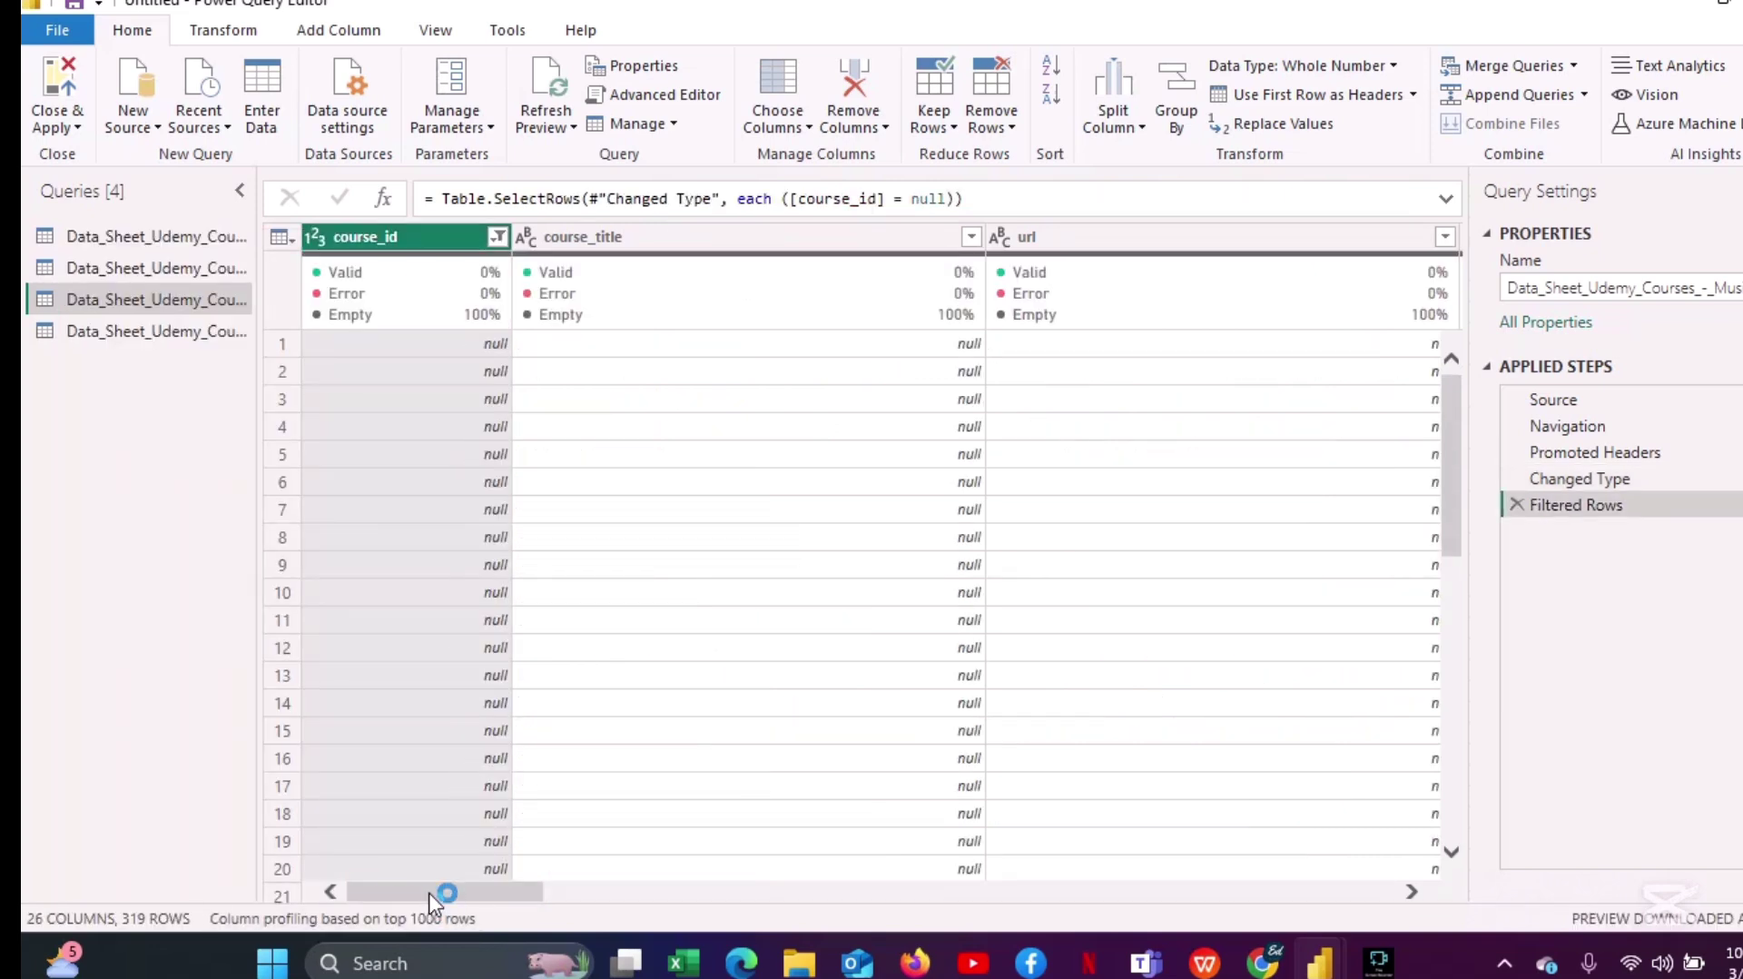
left_click_drag(443, 891, 405, 864)
left_click(1509, 505)
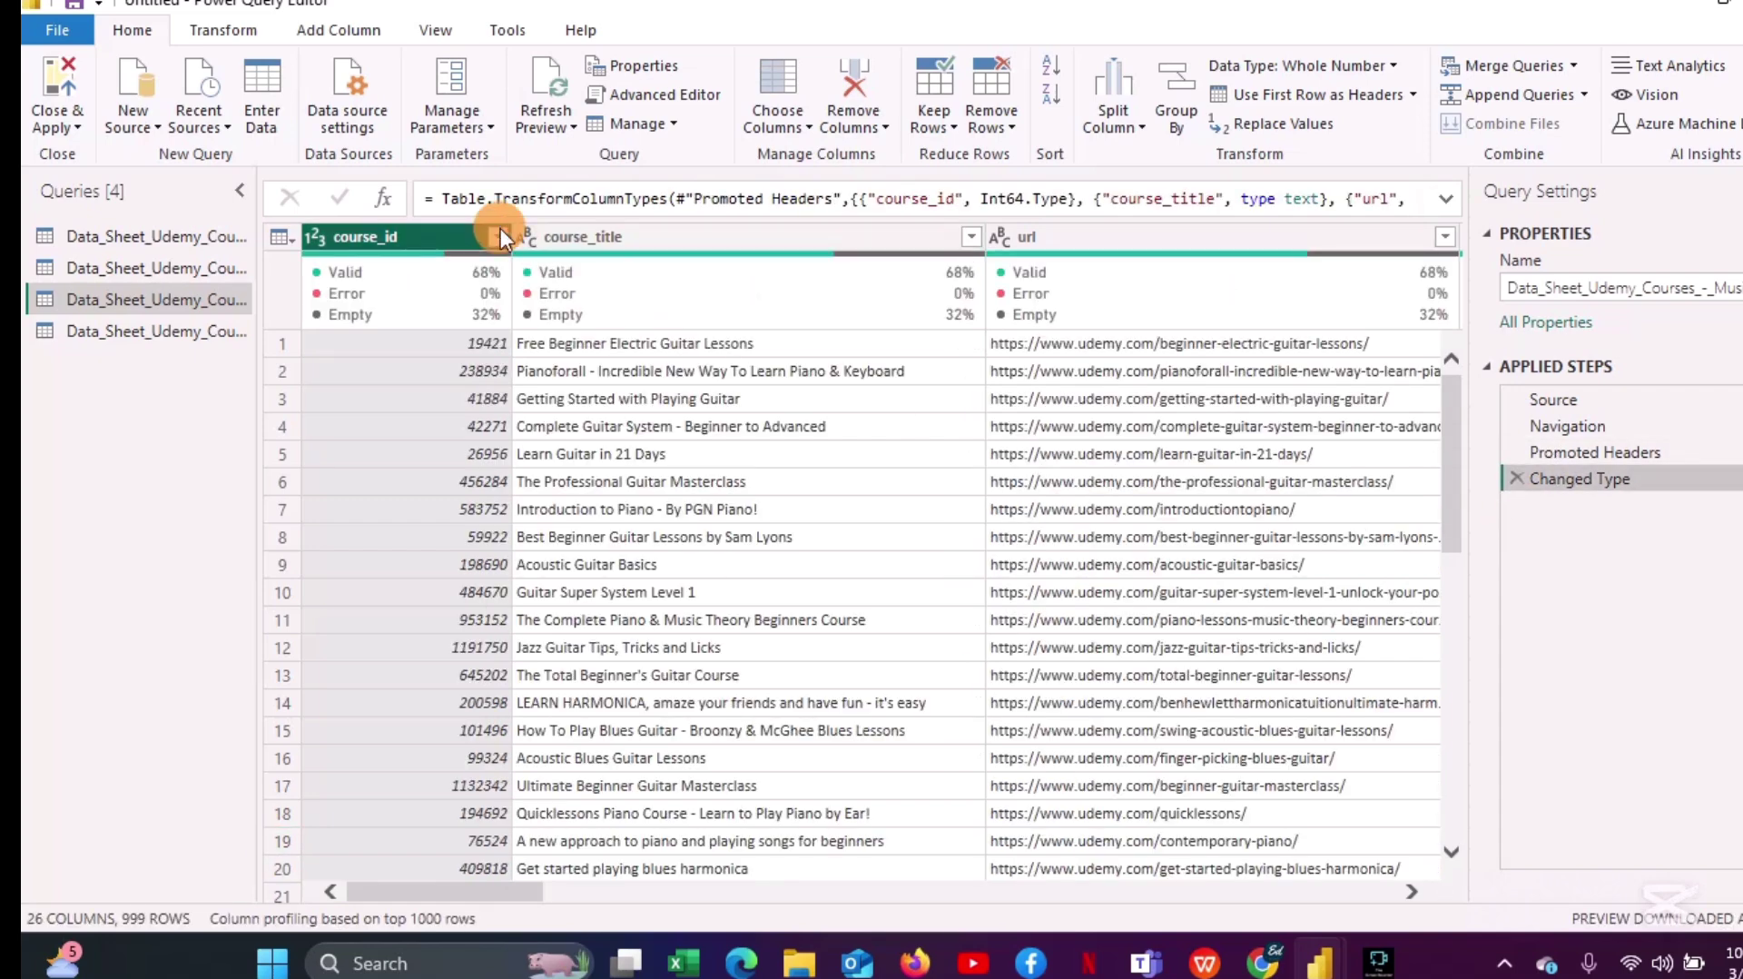
Filter out the empty values in the course_id column of the Mus query with Remove Empty.
left_click(499, 236)
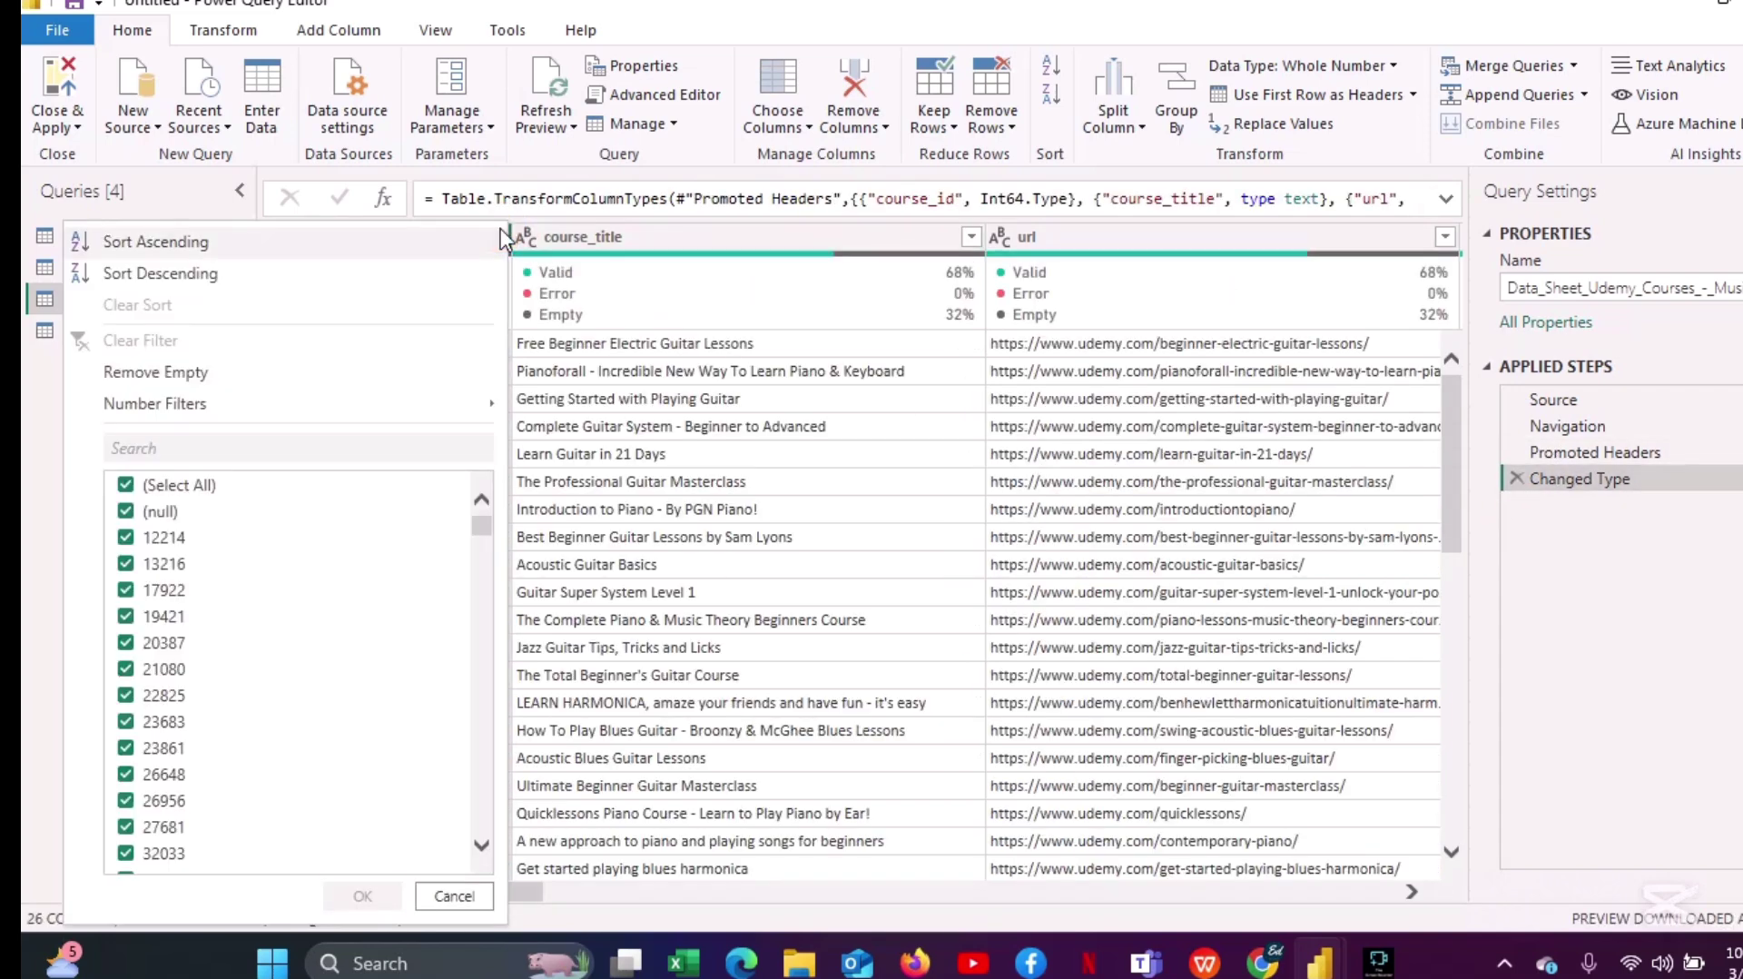
left_click(228, 376)
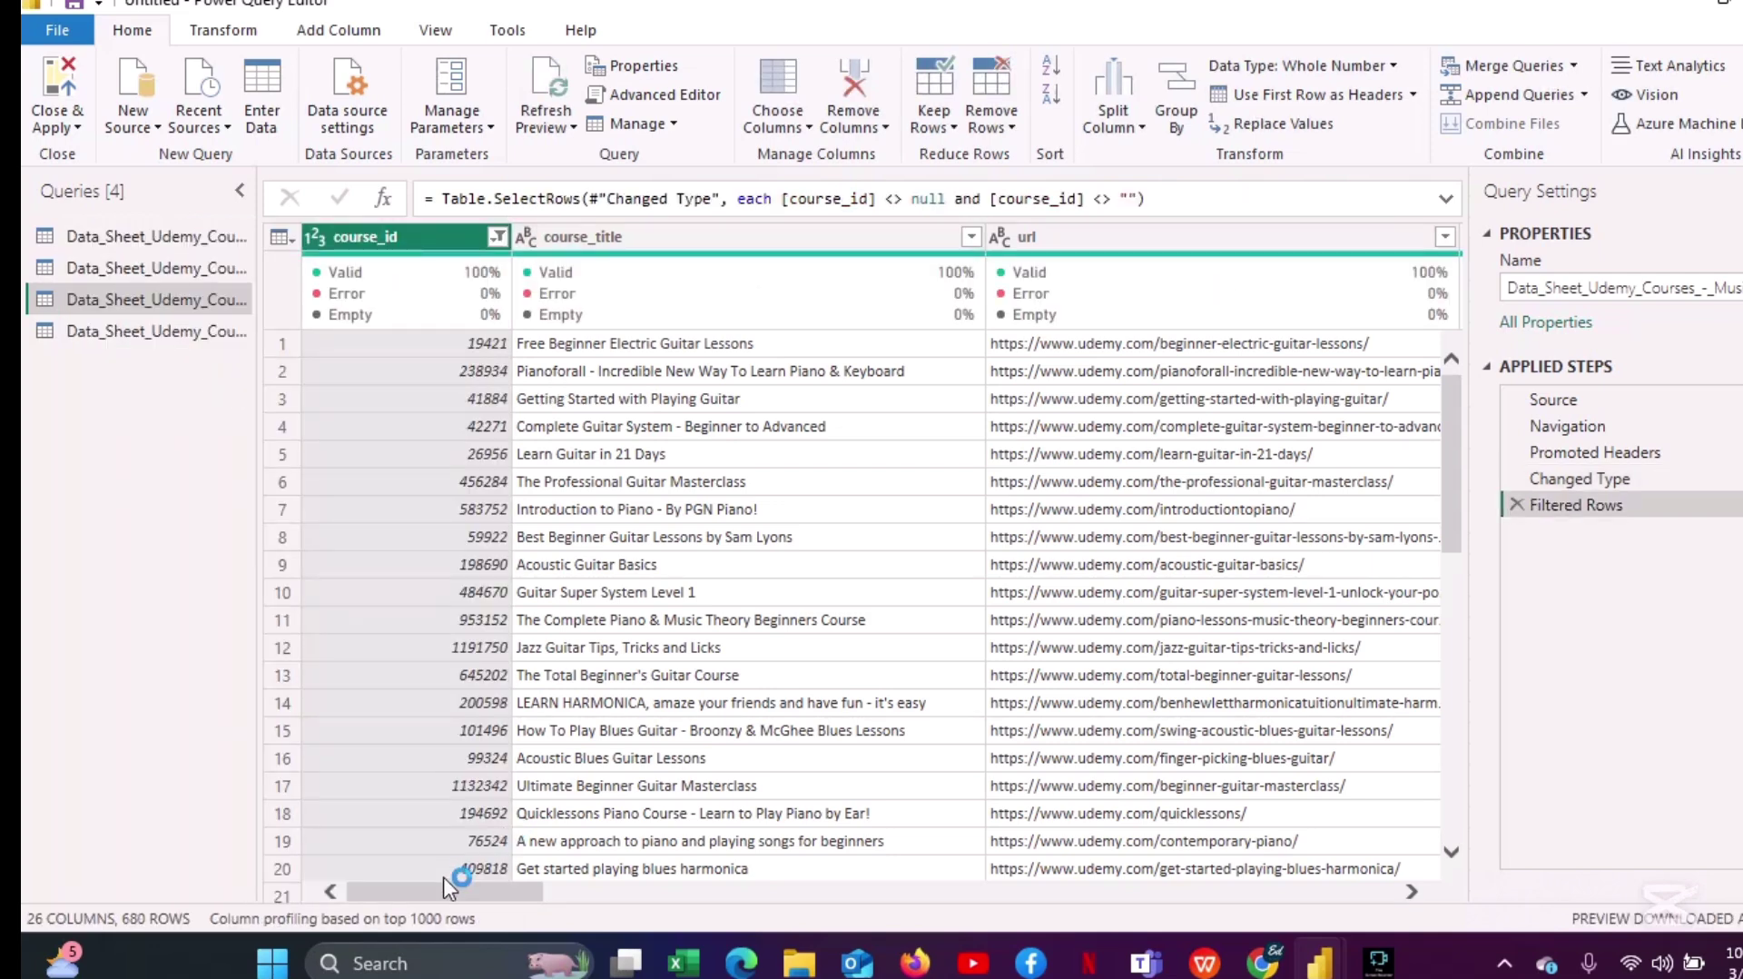
Remove the course_id column and the empty columns Column13 through Column16 from the Mus query.
left_click_drag(449, 886, 921, 940)
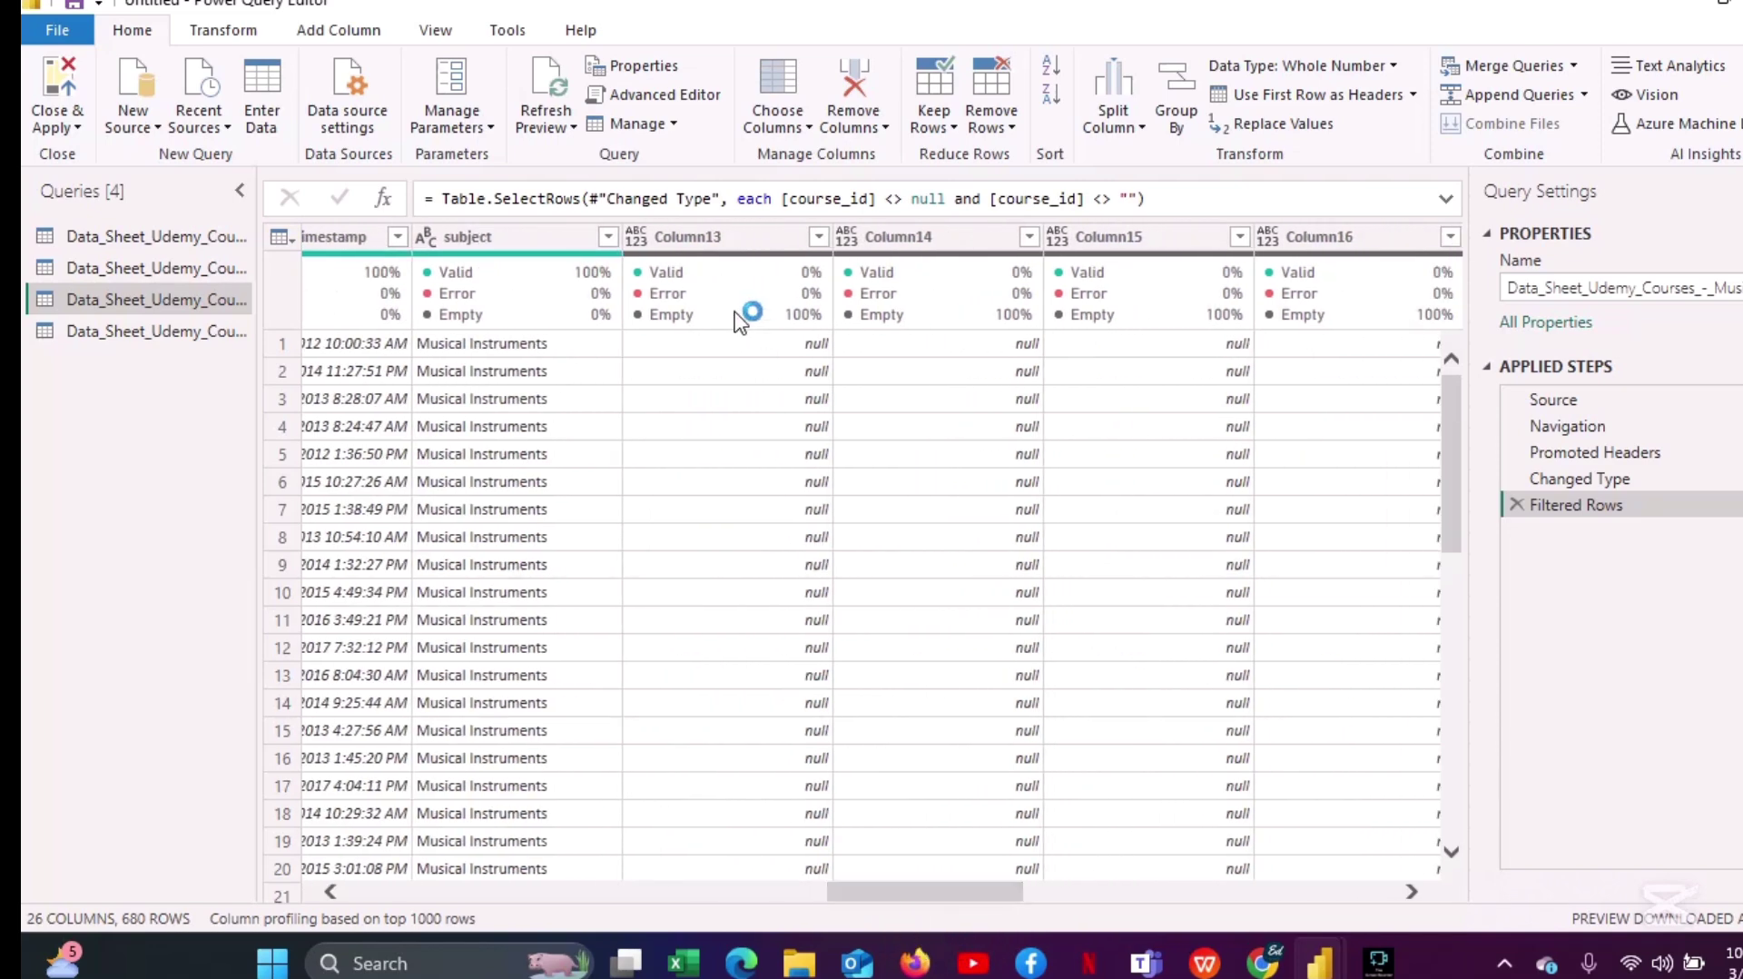
left_click(731, 236)
left_click(873, 236, "ctrl")
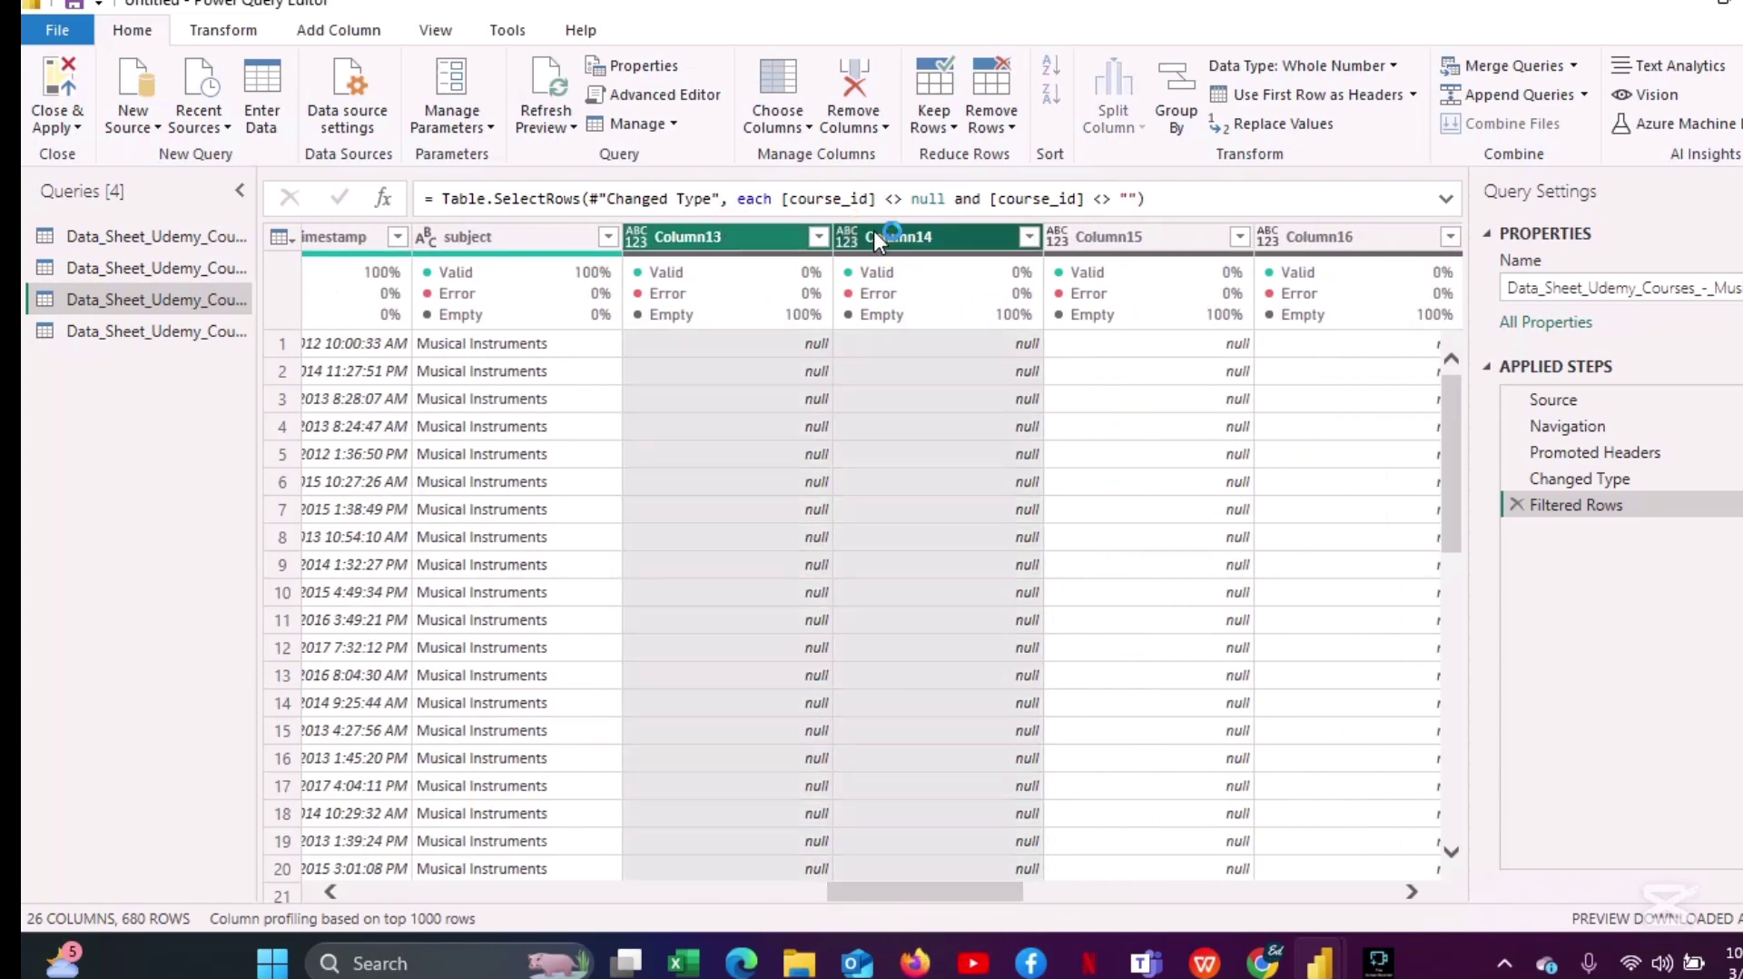
left_click(1069, 234, "ctrl")
left_click(1271, 234, "ctrl")
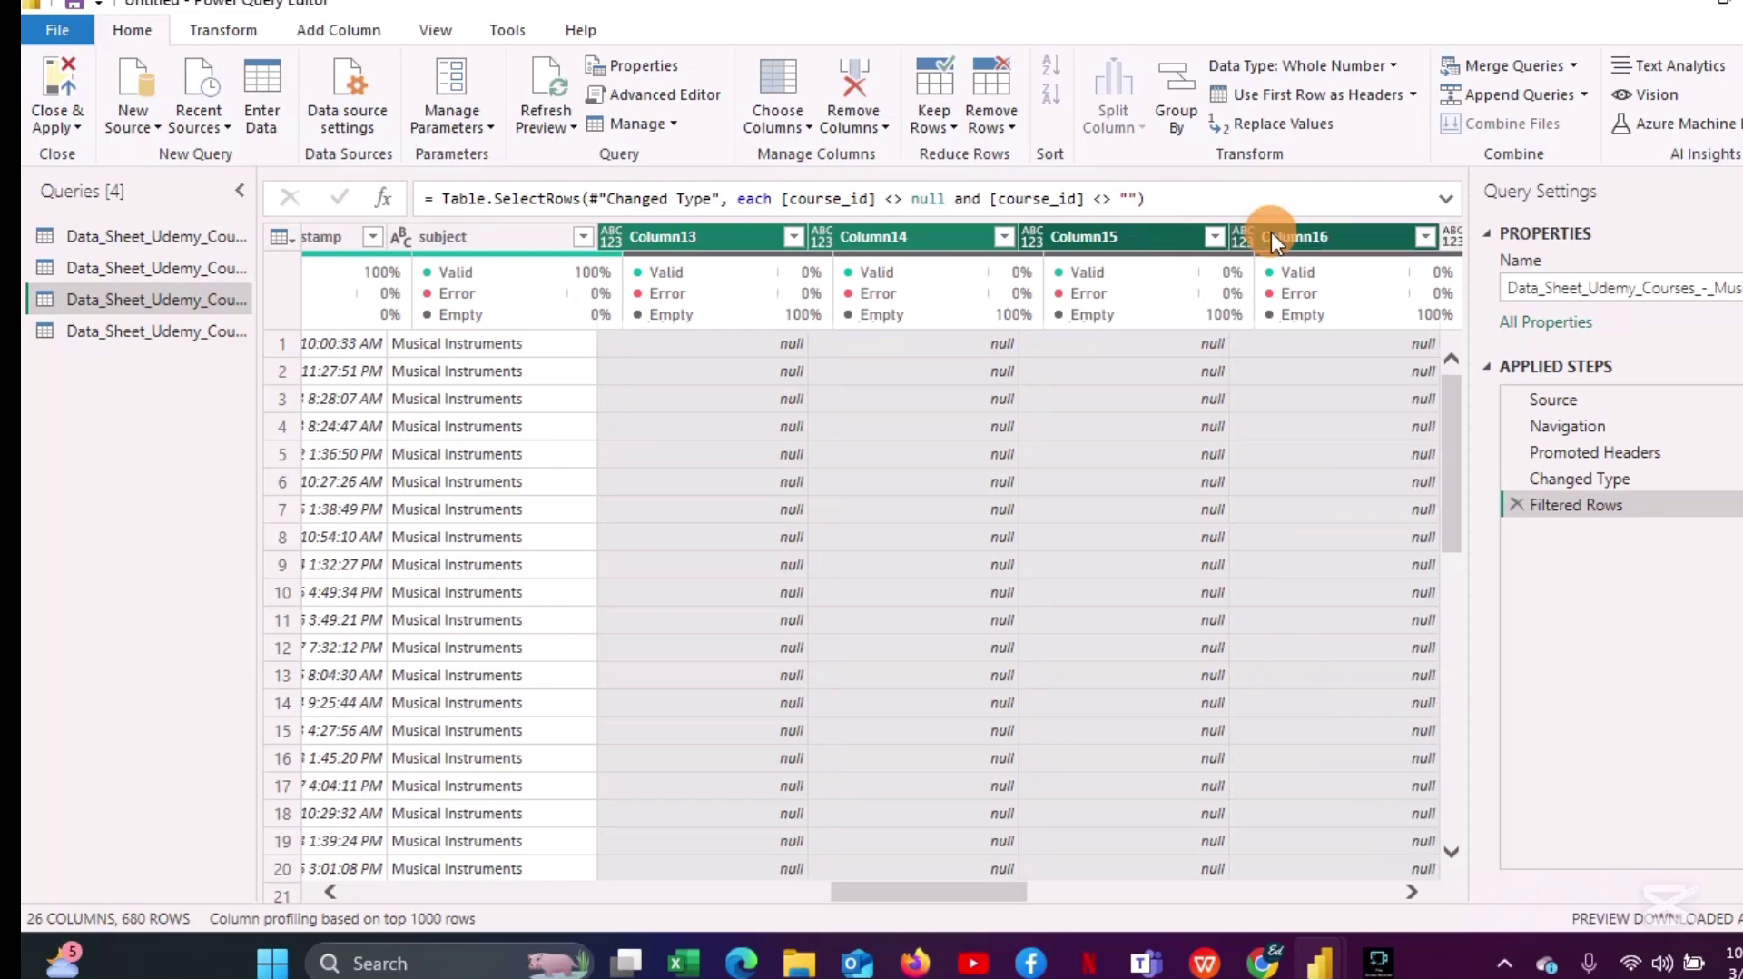
right_click(1271, 234)
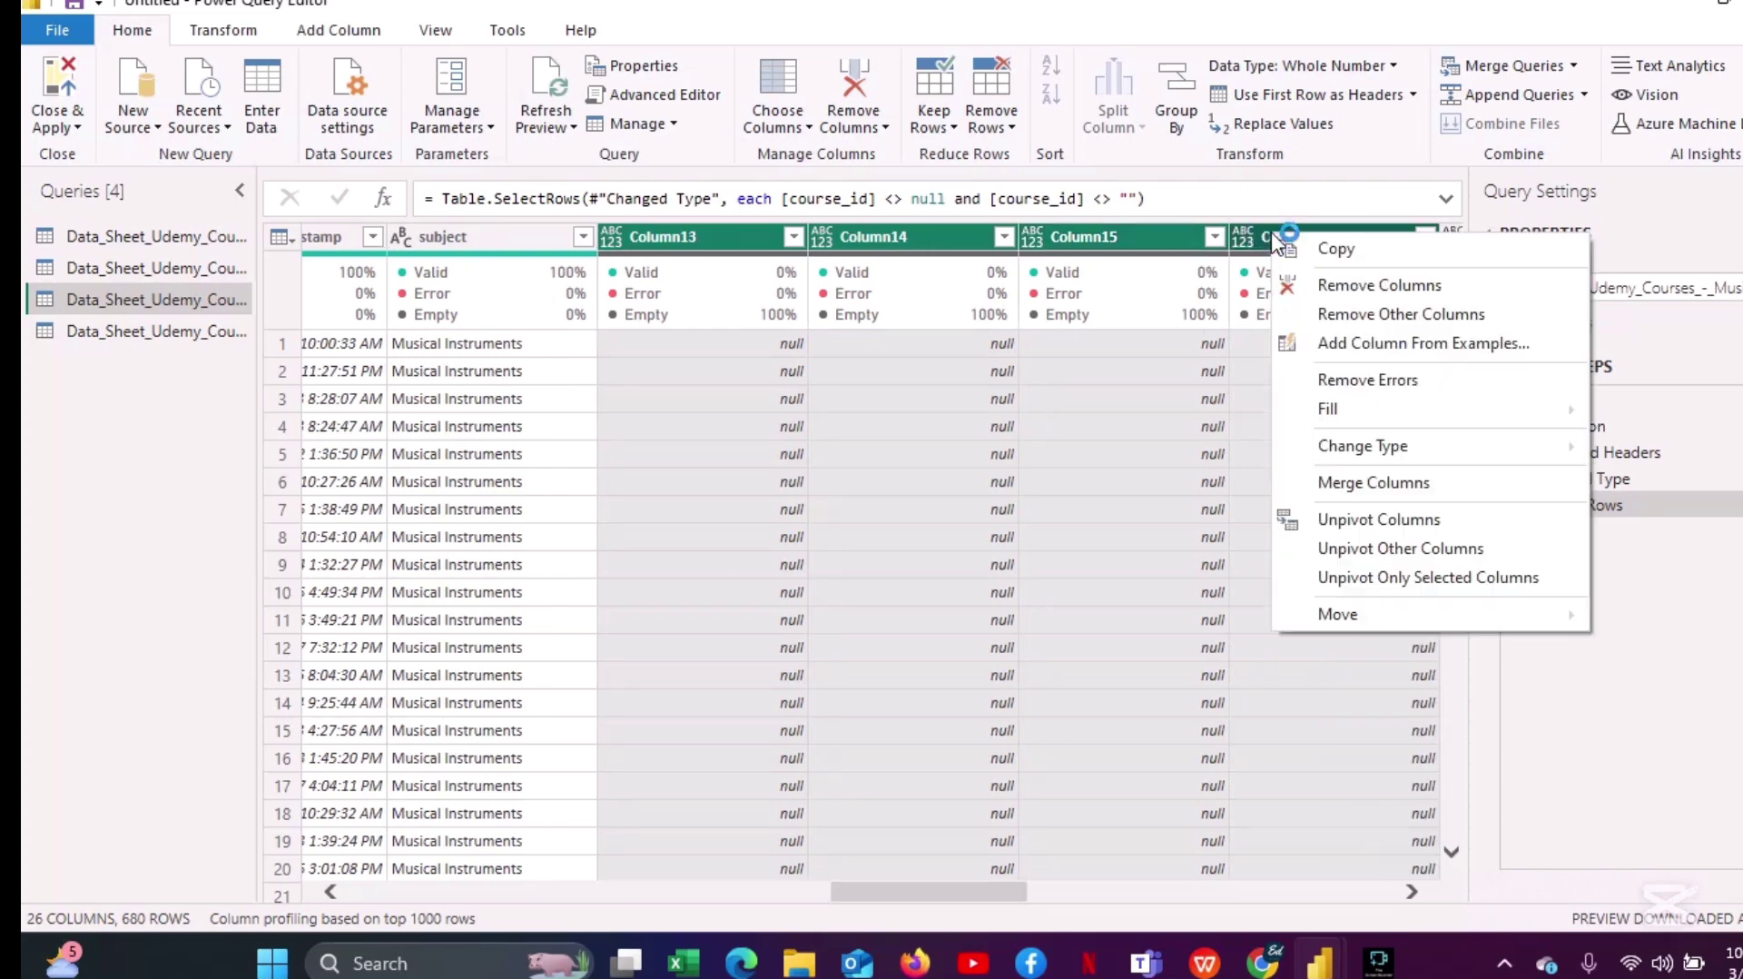
left_click(1328, 287)
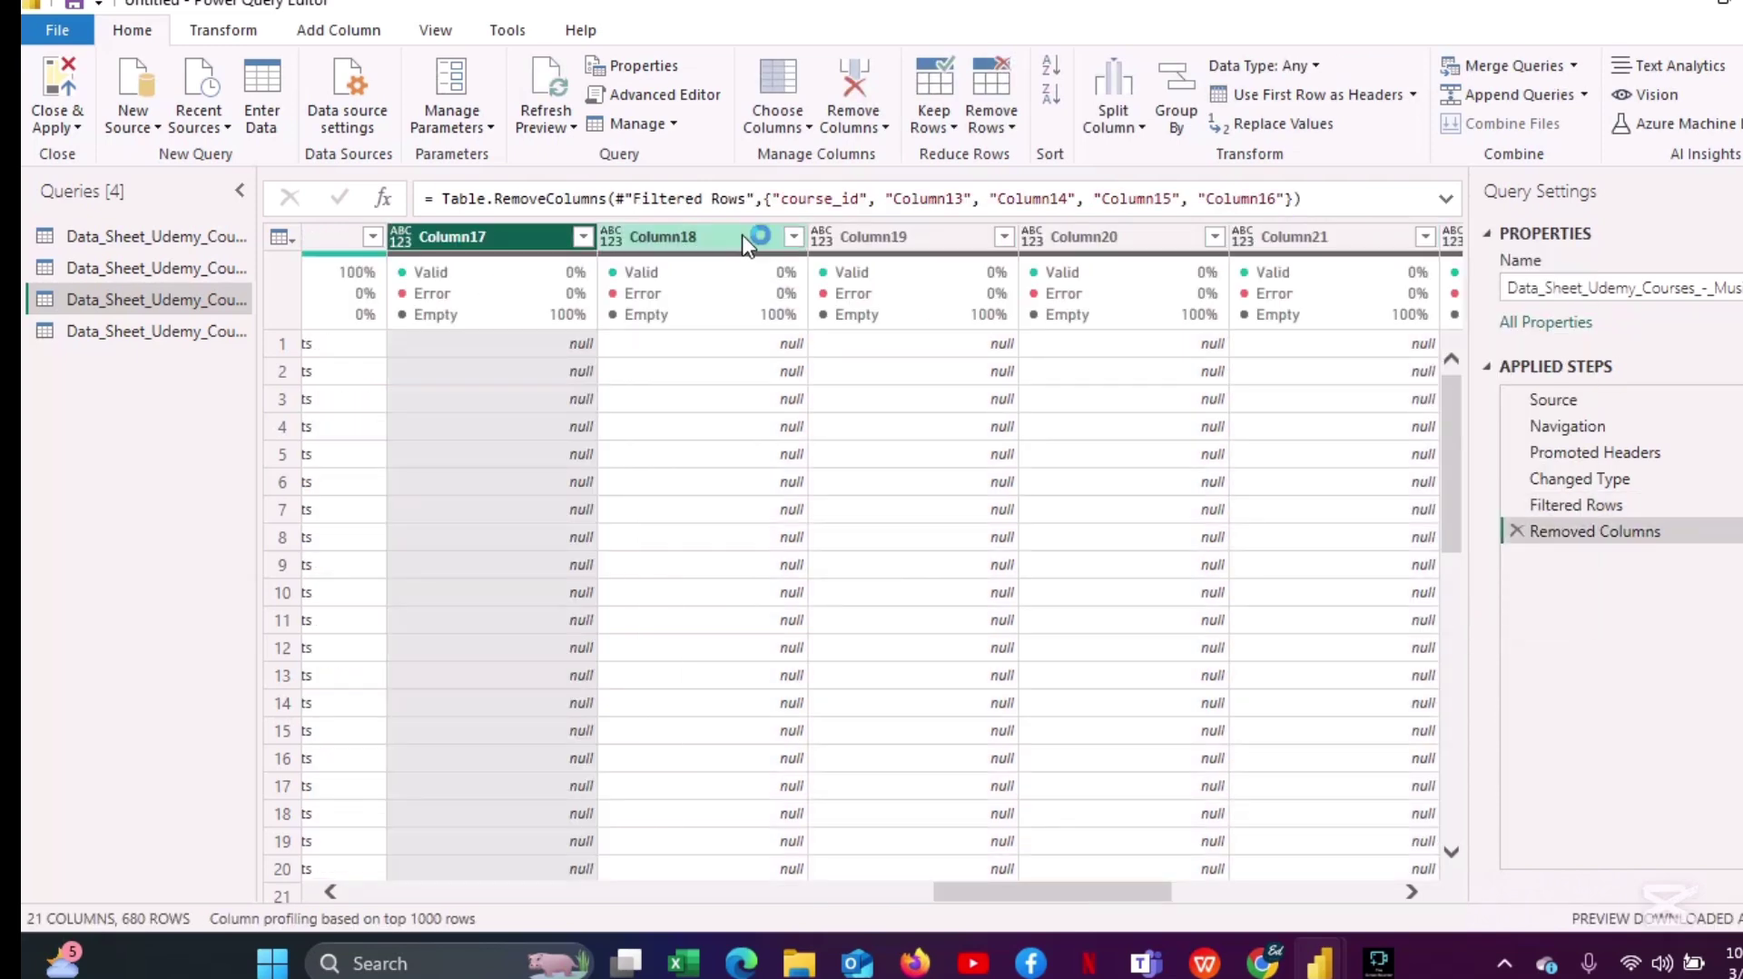
Remove the empty columns Column17 through Column20 from the Mus query.
left_click(744, 238, "ctrl")
left_click(927, 236, "ctrl")
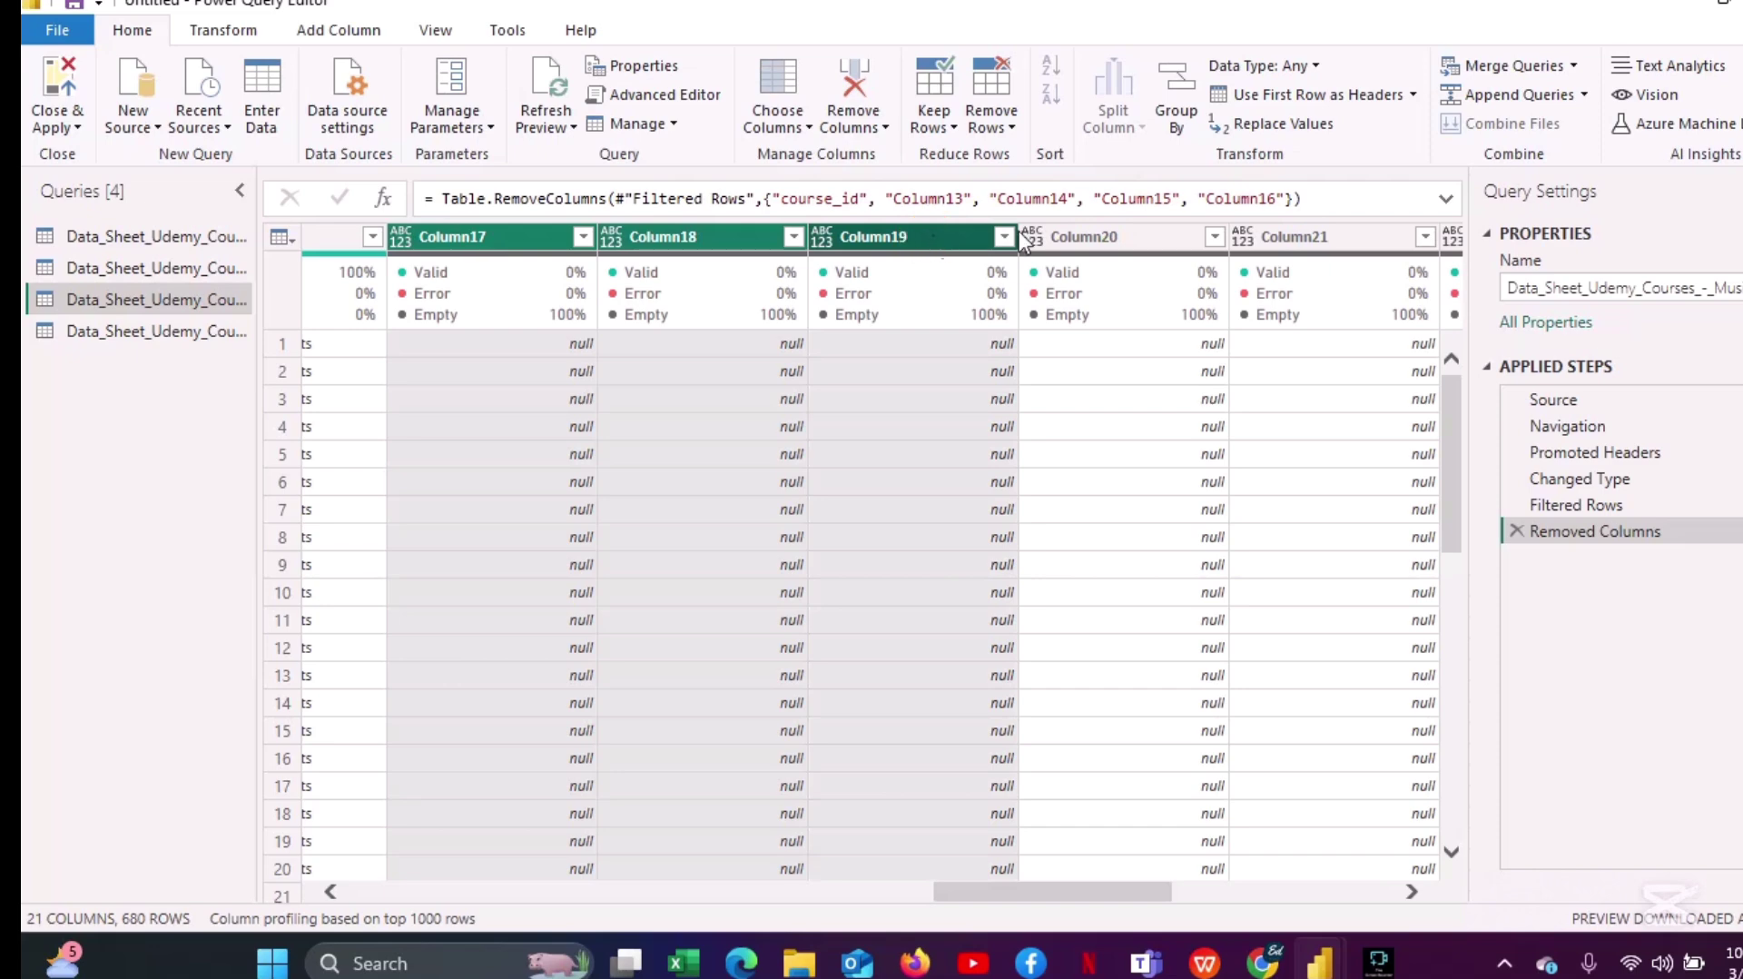
left_click(1080, 237, "ctrl")
right_click(1081, 240)
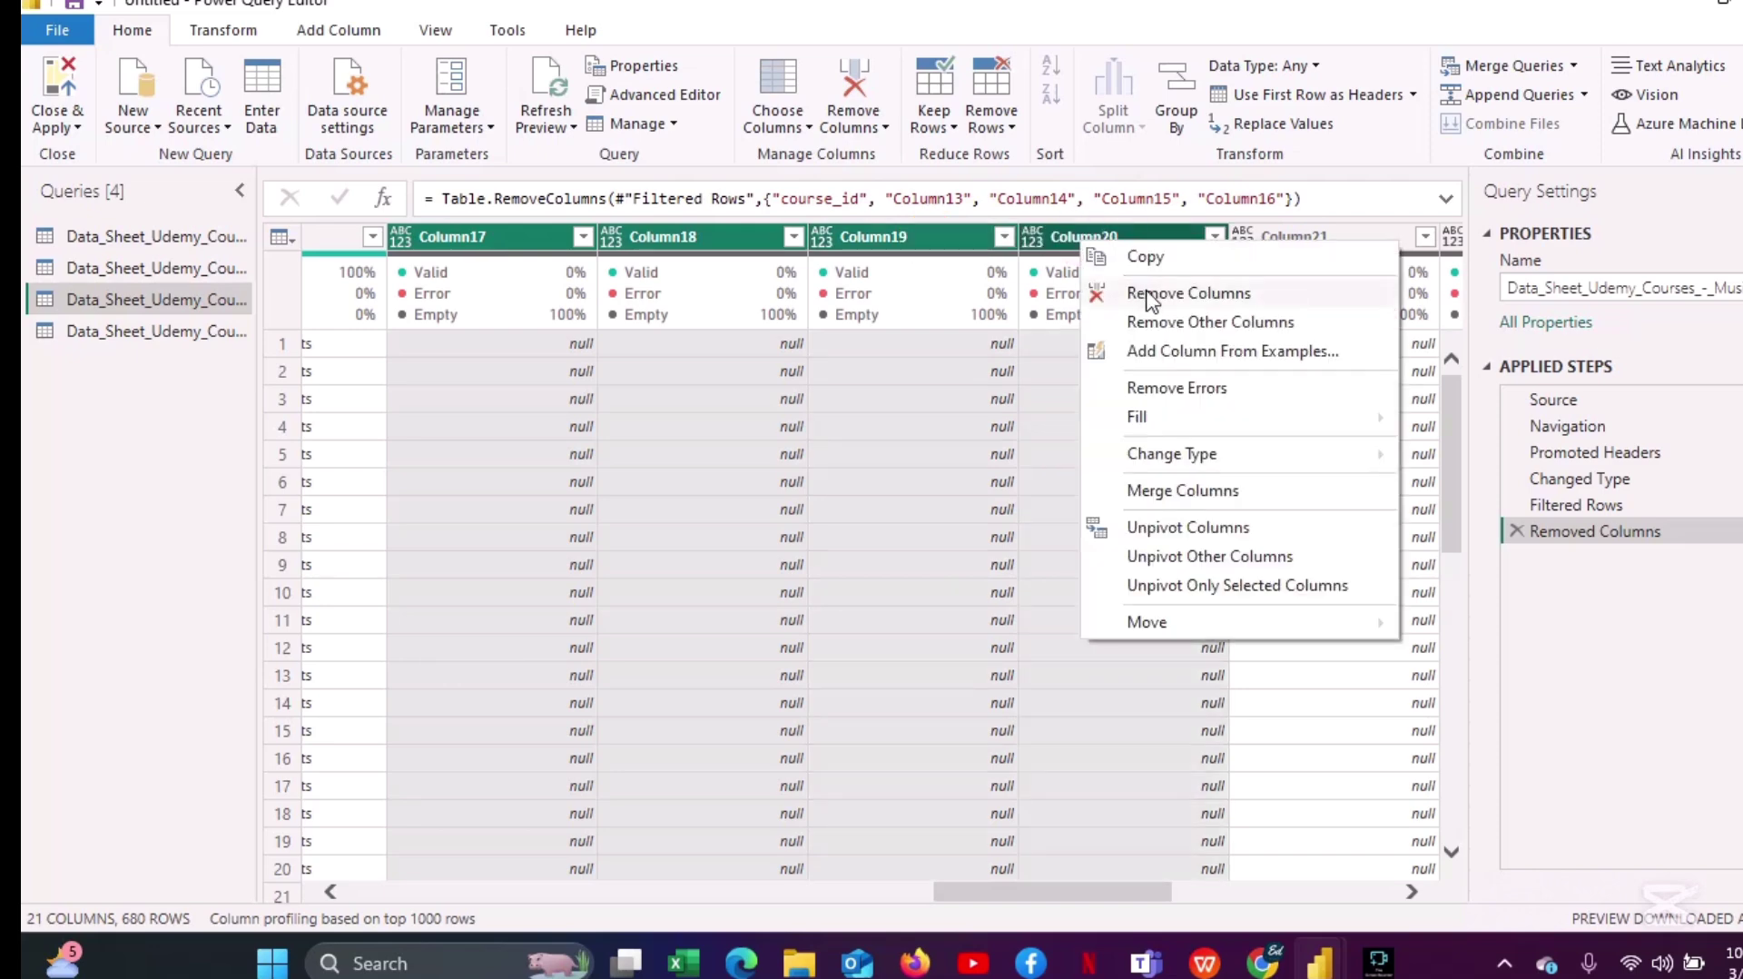
left_click(1151, 296)
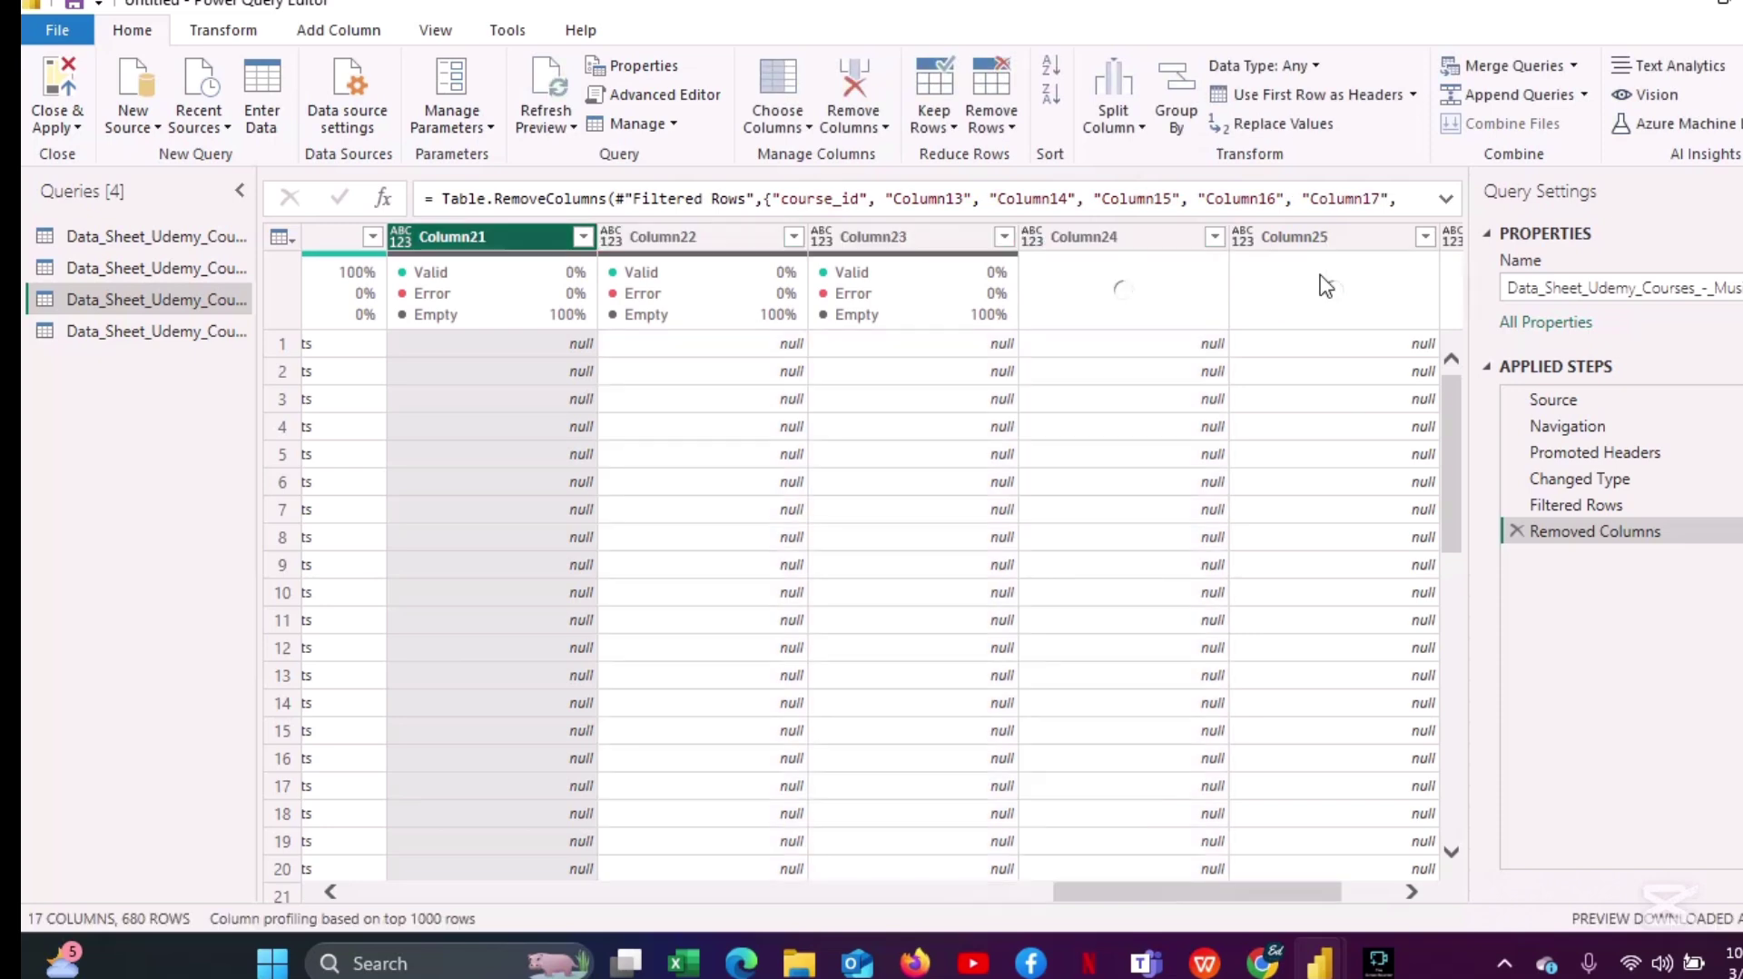
Remove the empty columns Column21 through Column24 from the Mus query.
left_click(706, 237, "ctrl")
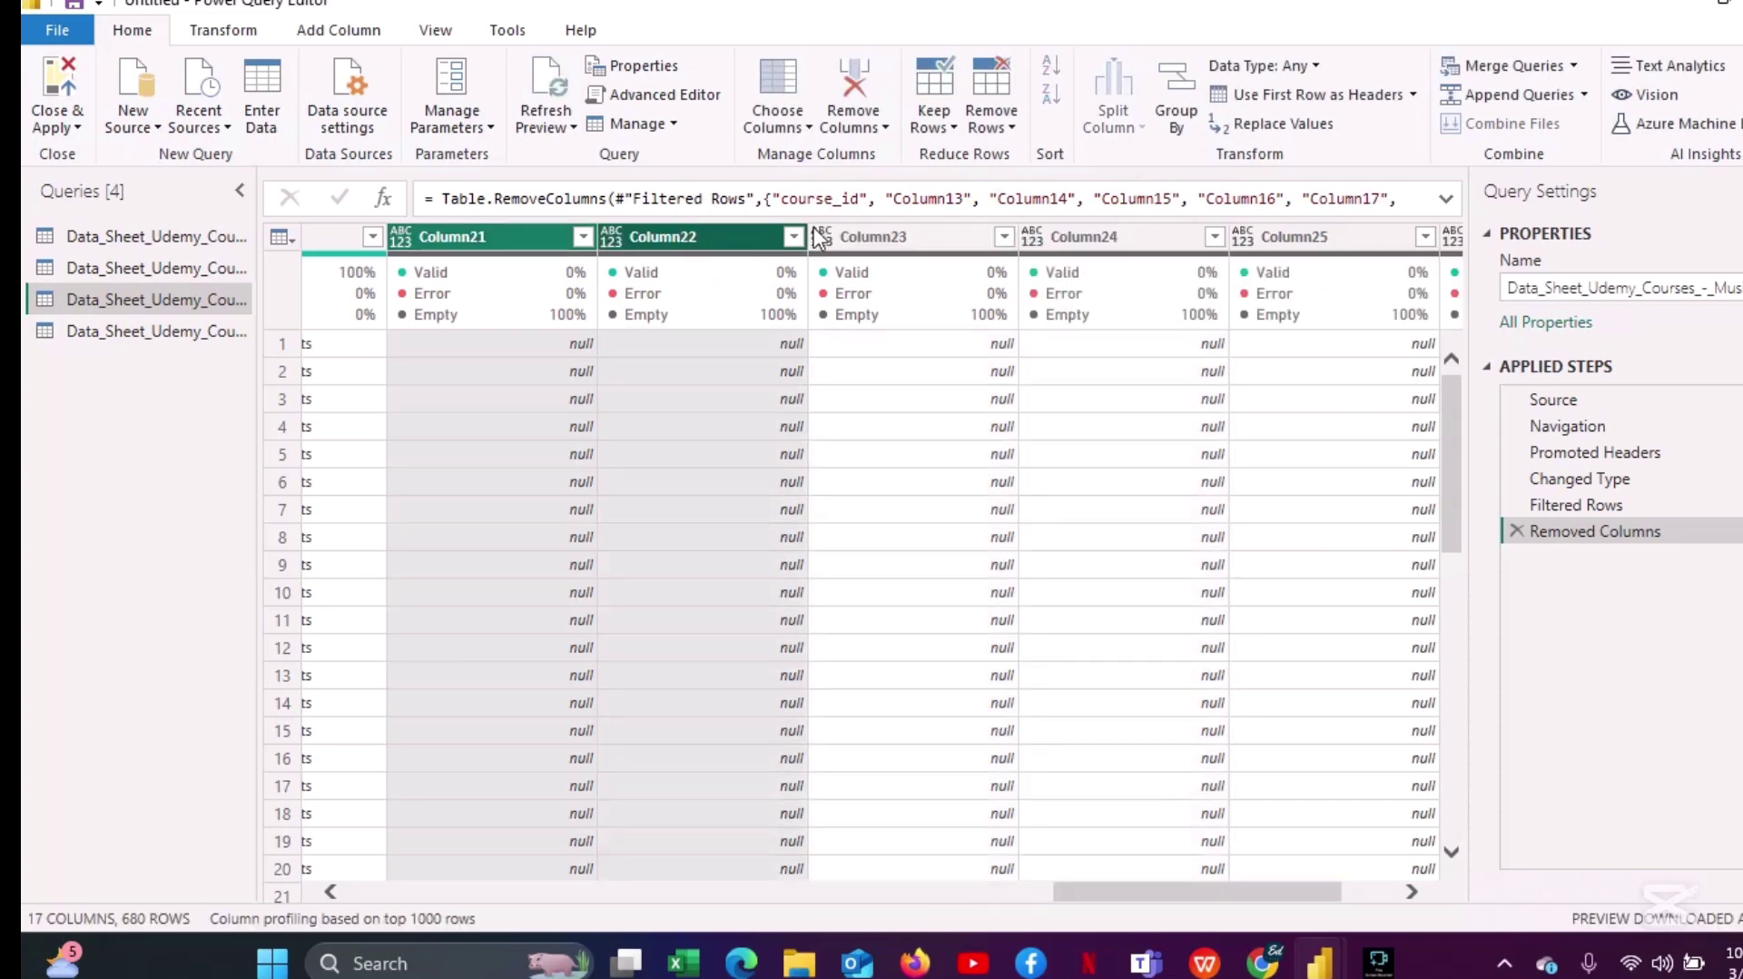
left_click(854, 236, "ctrl")
left_click(1058, 237, "ctrl")
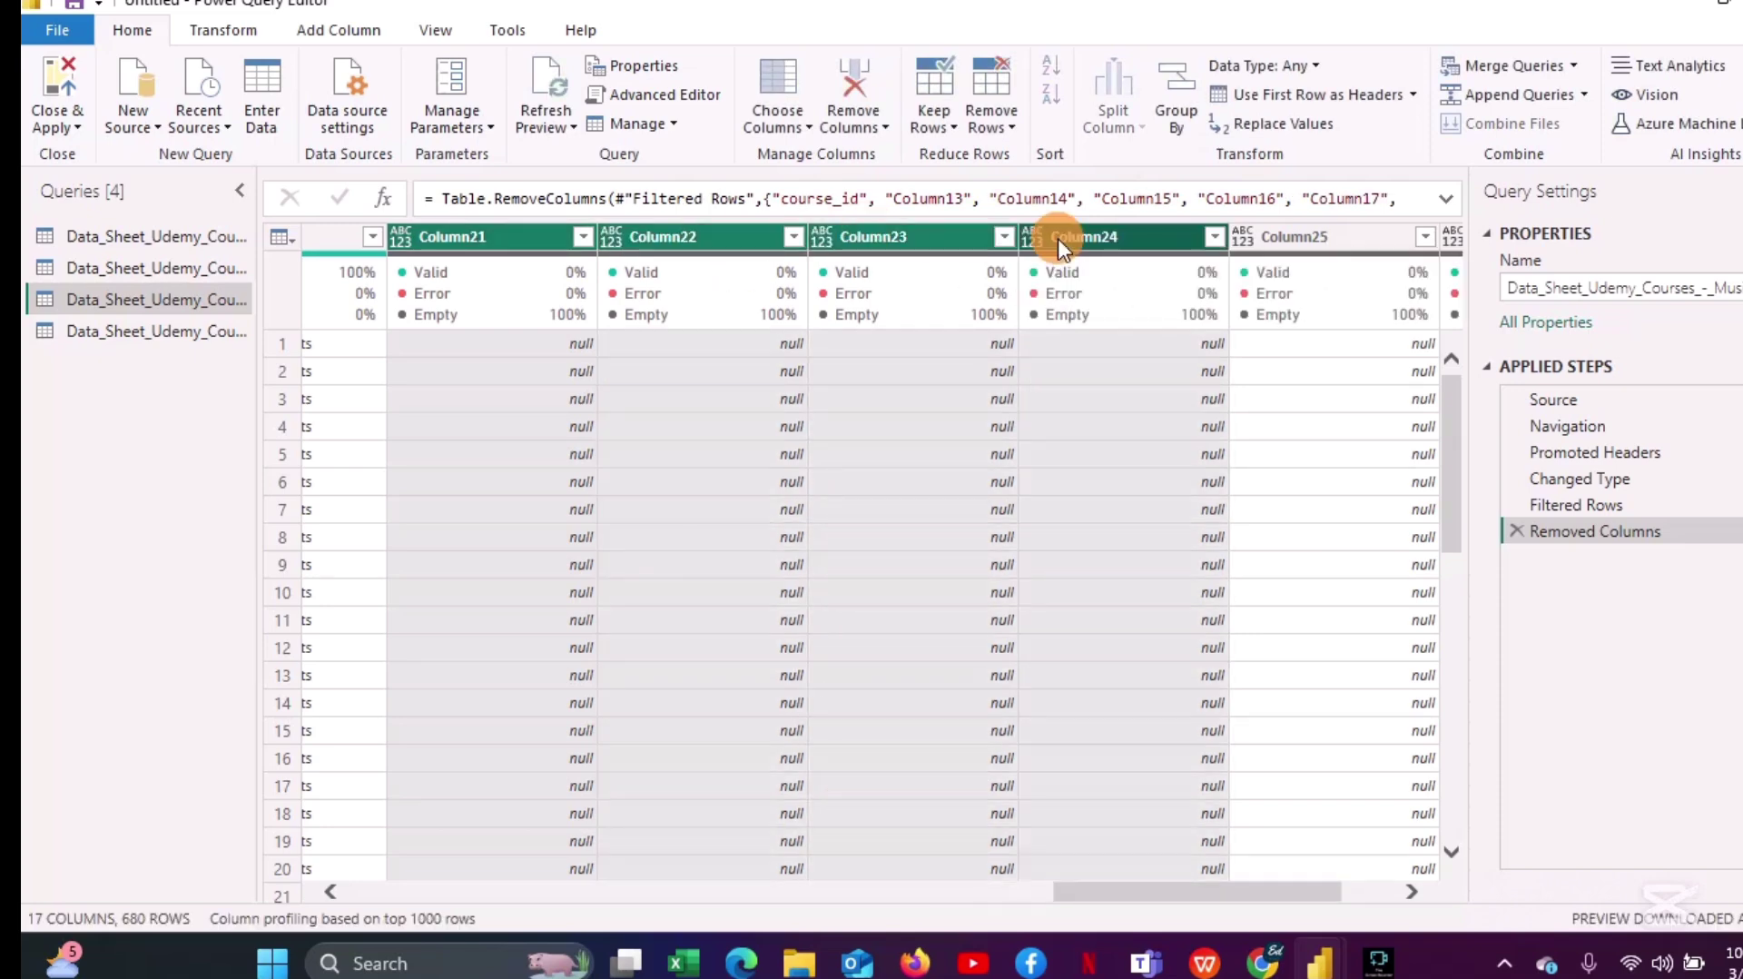
right_click(1059, 237)
left_click(1126, 295)
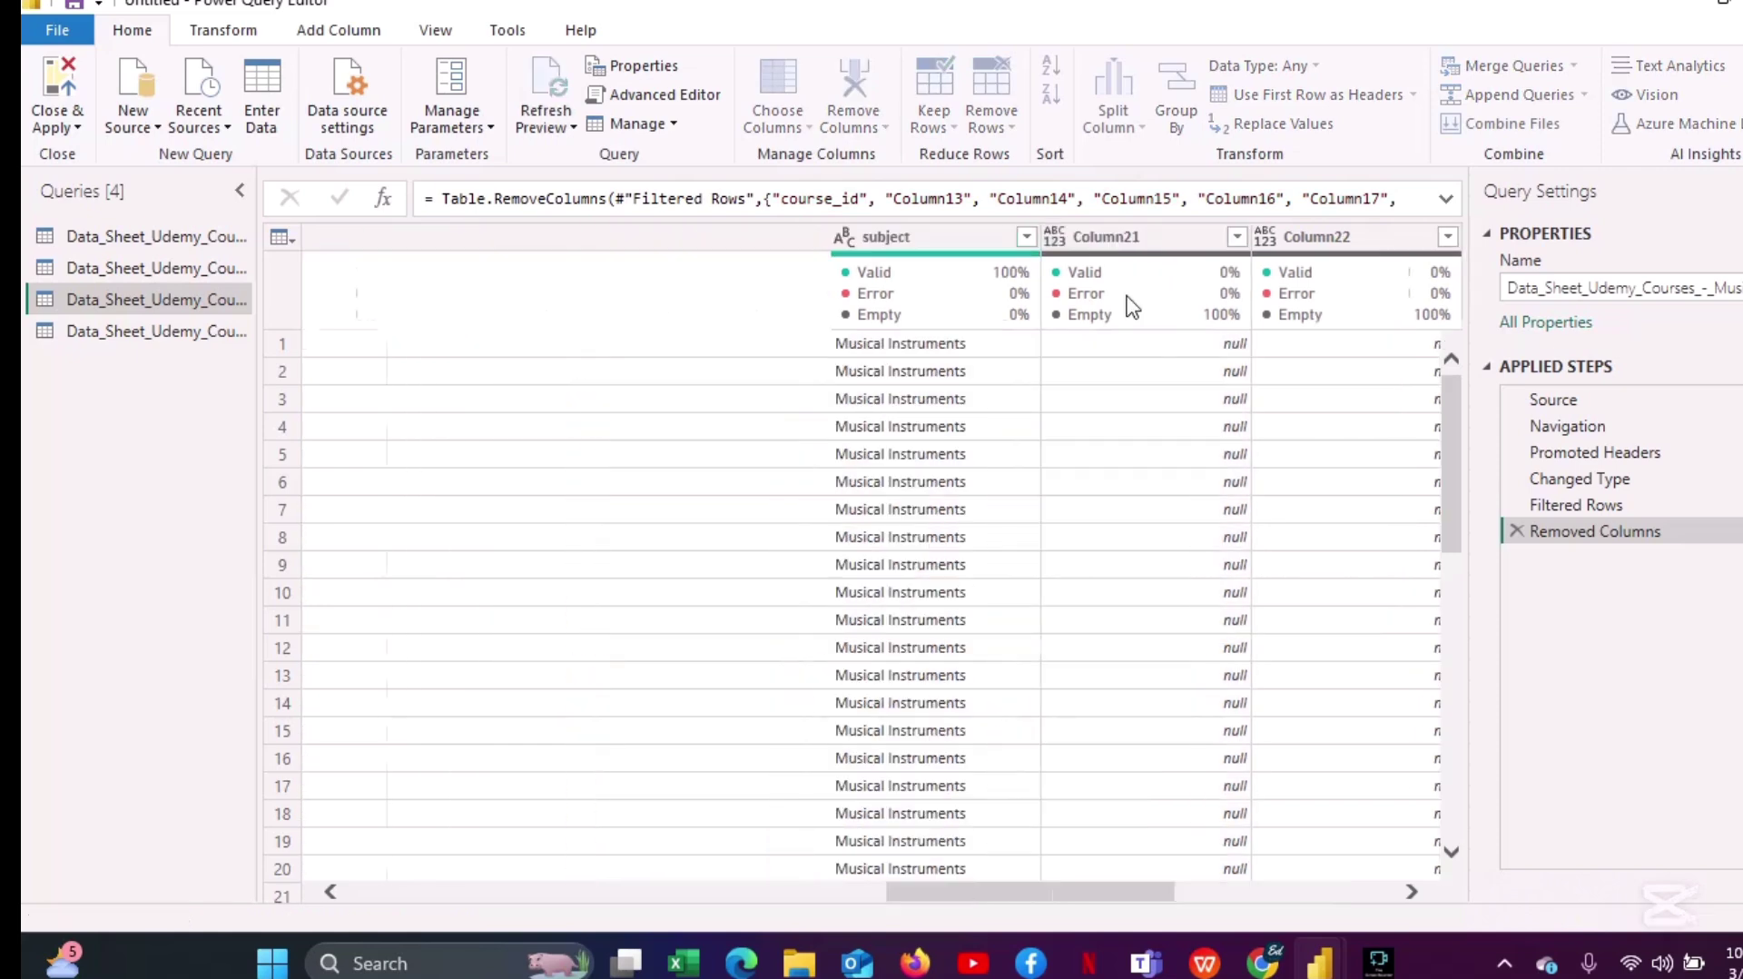
Remove the last two empty columns, Column25 and Column26, from the Mus query.
left_click(1376, 237, "ctrl")
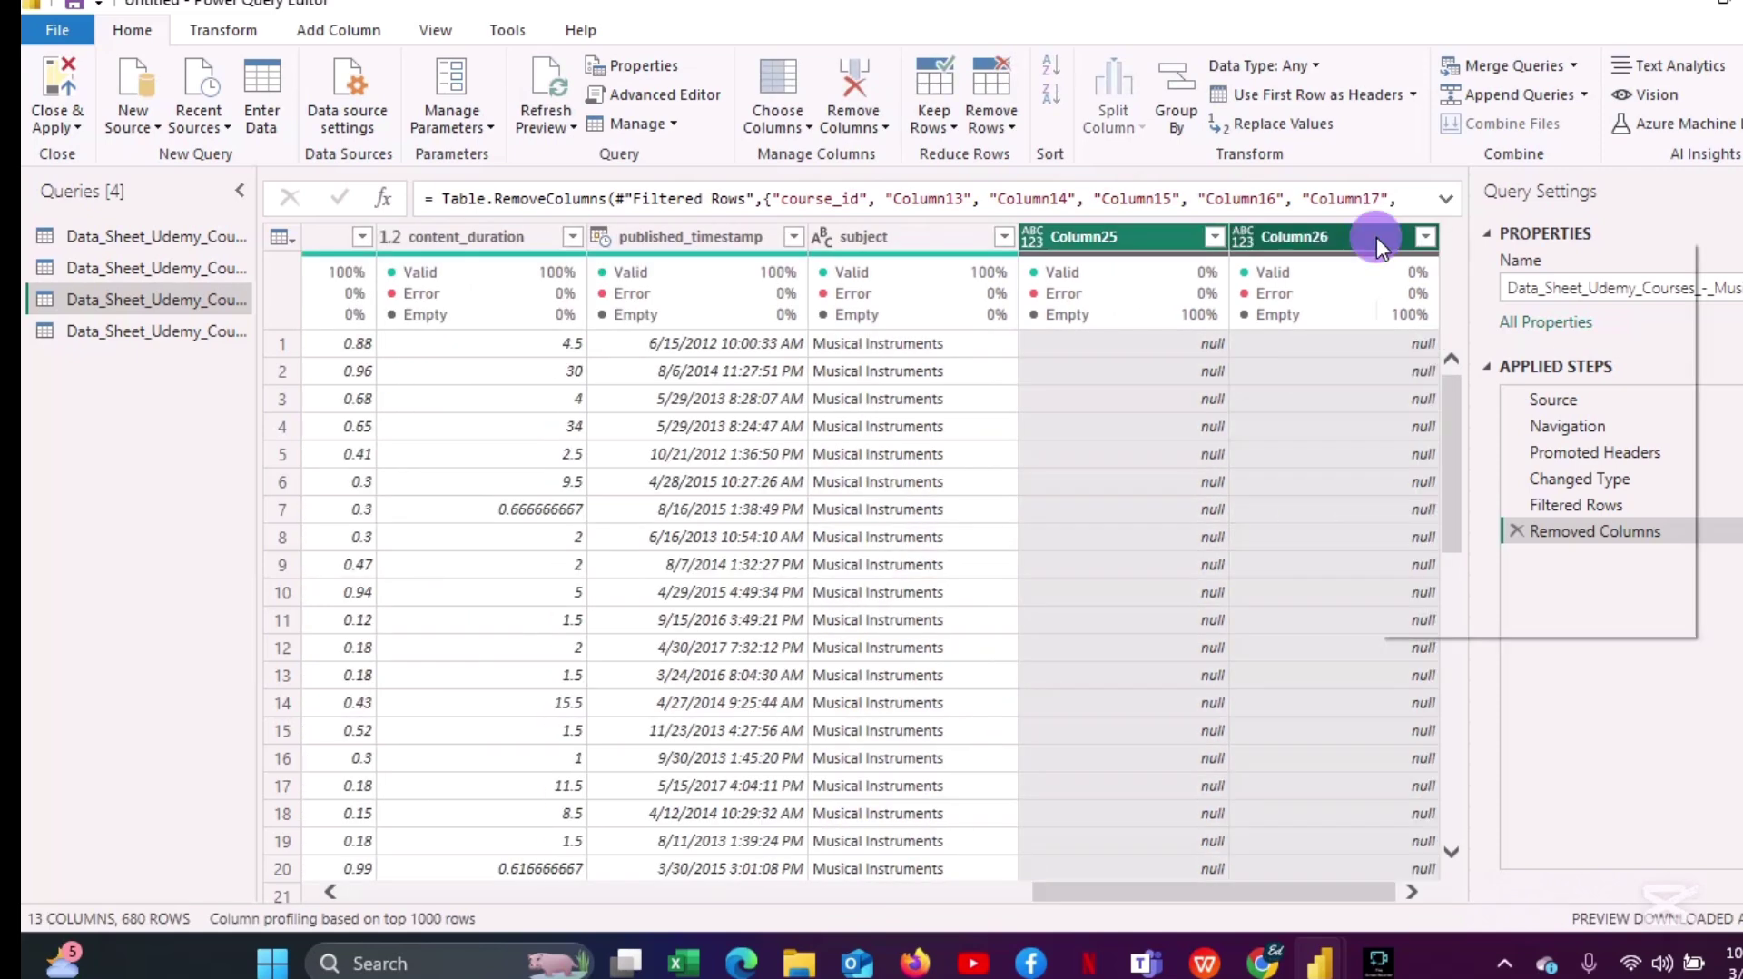
right_click(1376, 237)
left_click(1421, 292)
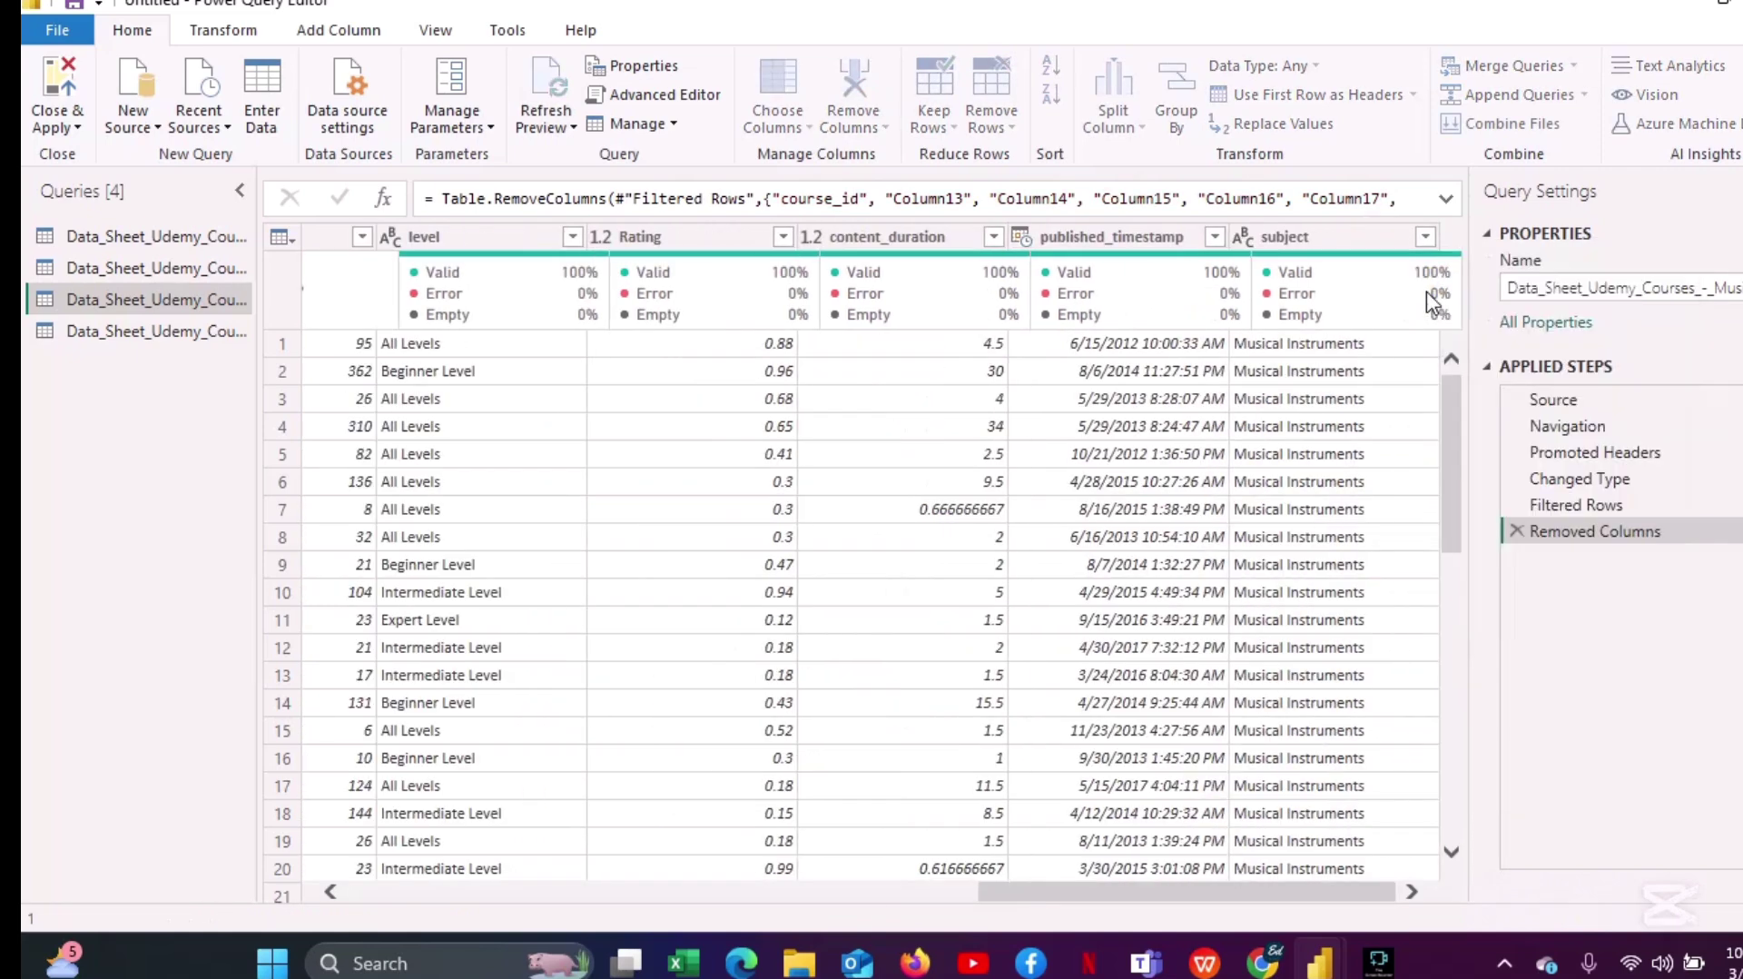
Filter the Web query's course_id column to null values only and inspect the remaining rows.
left_click(175, 332)
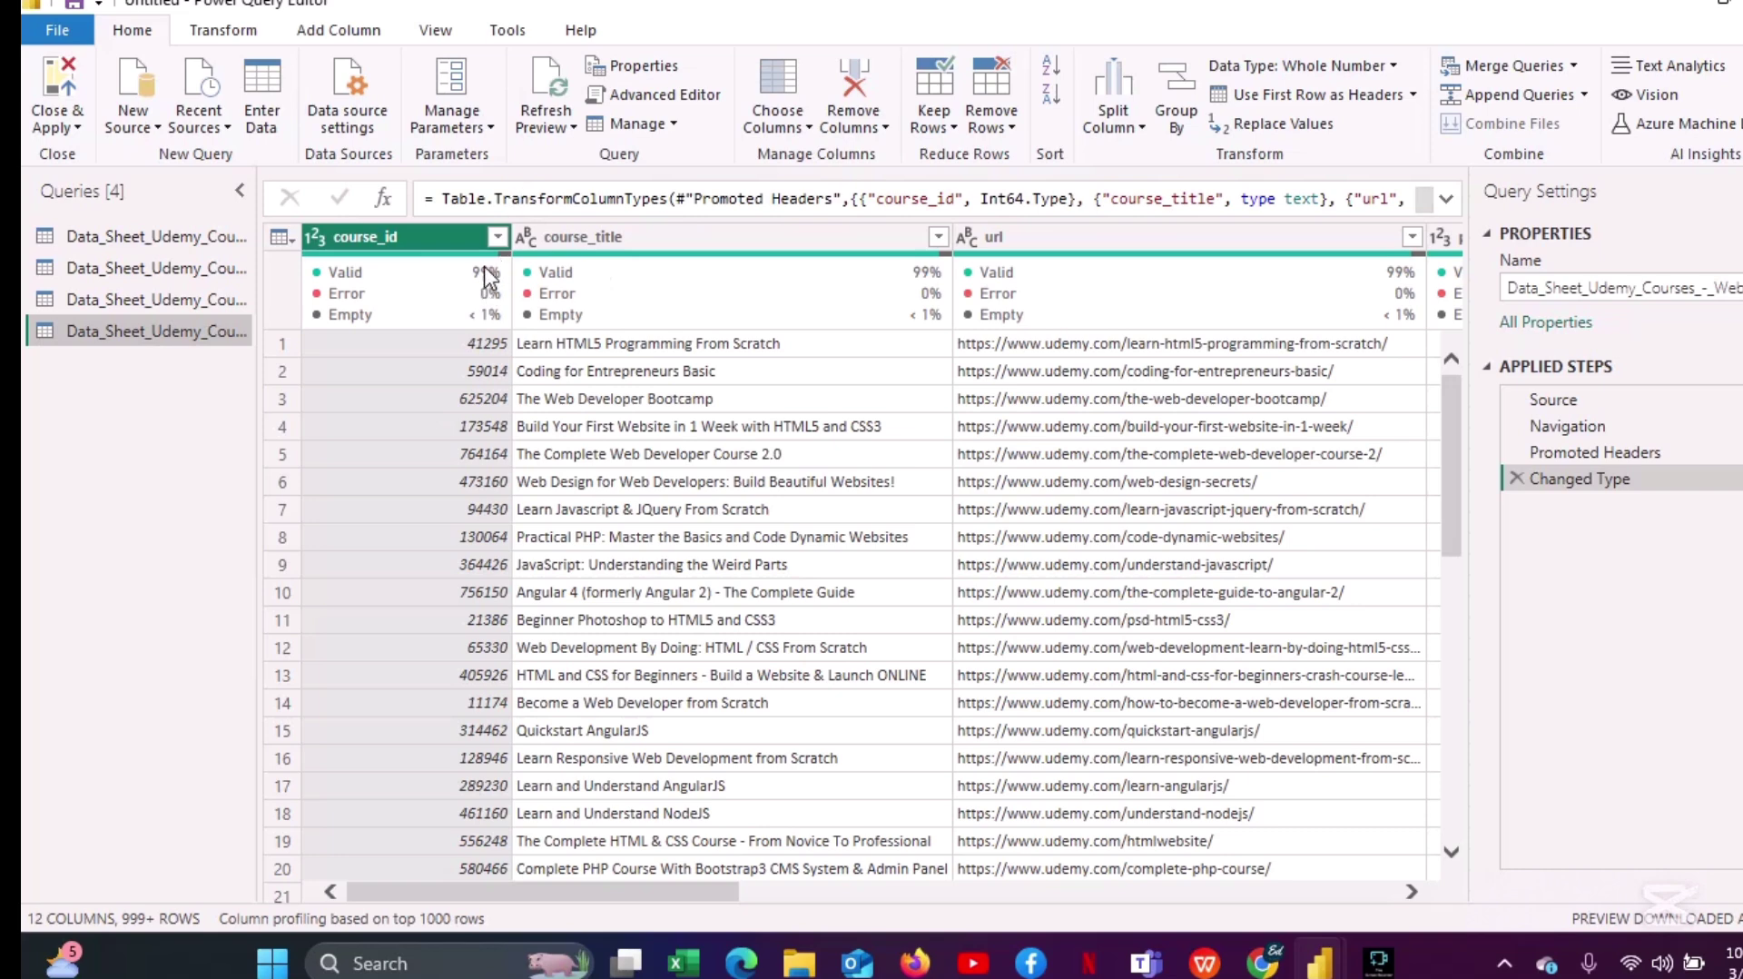
mouse_move(478, 266)
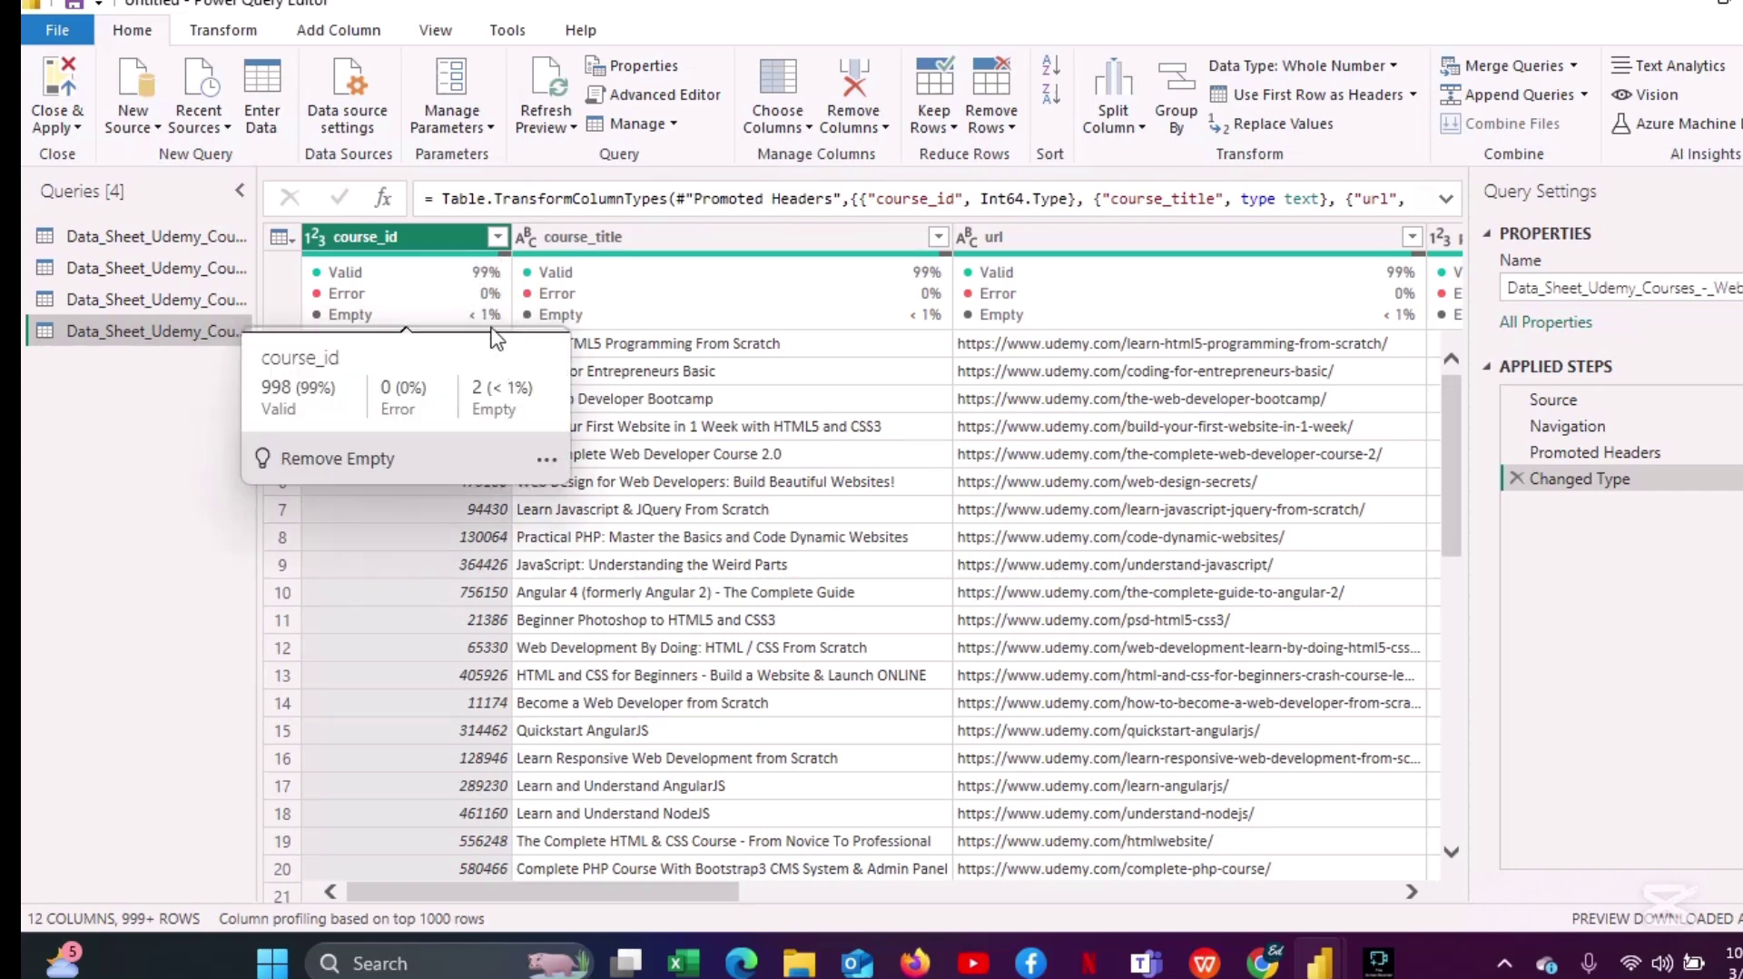
left_click(498, 236)
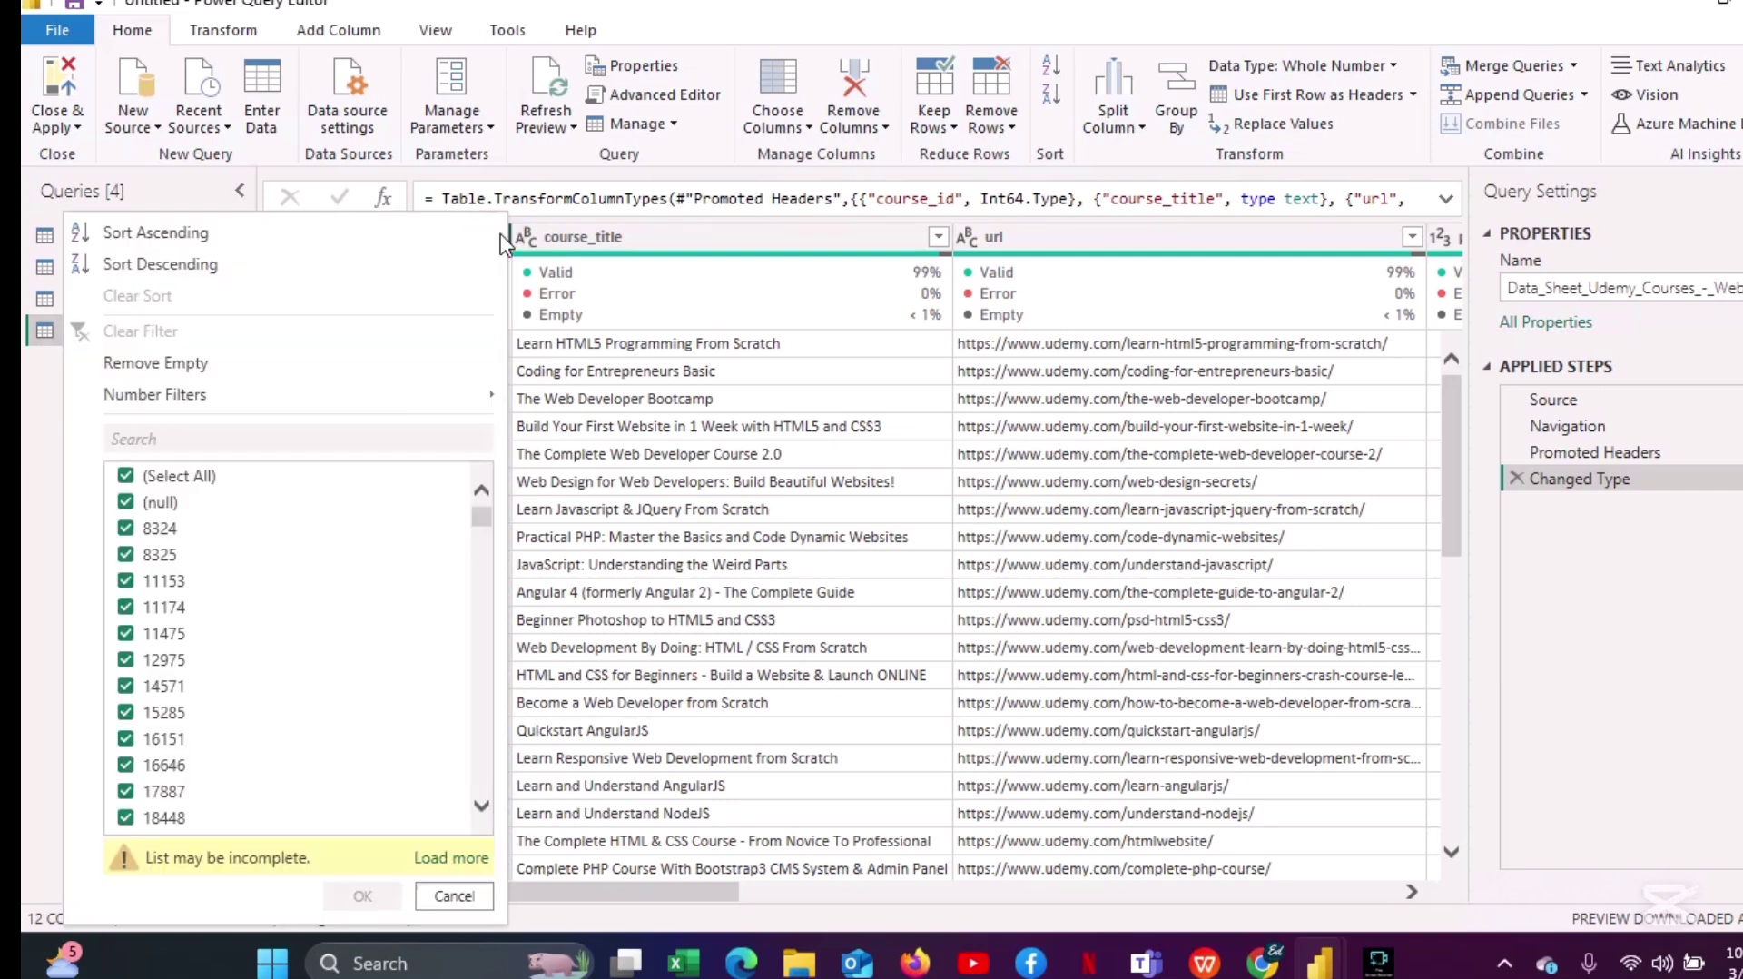
left_click(127, 474)
left_click(127, 503)
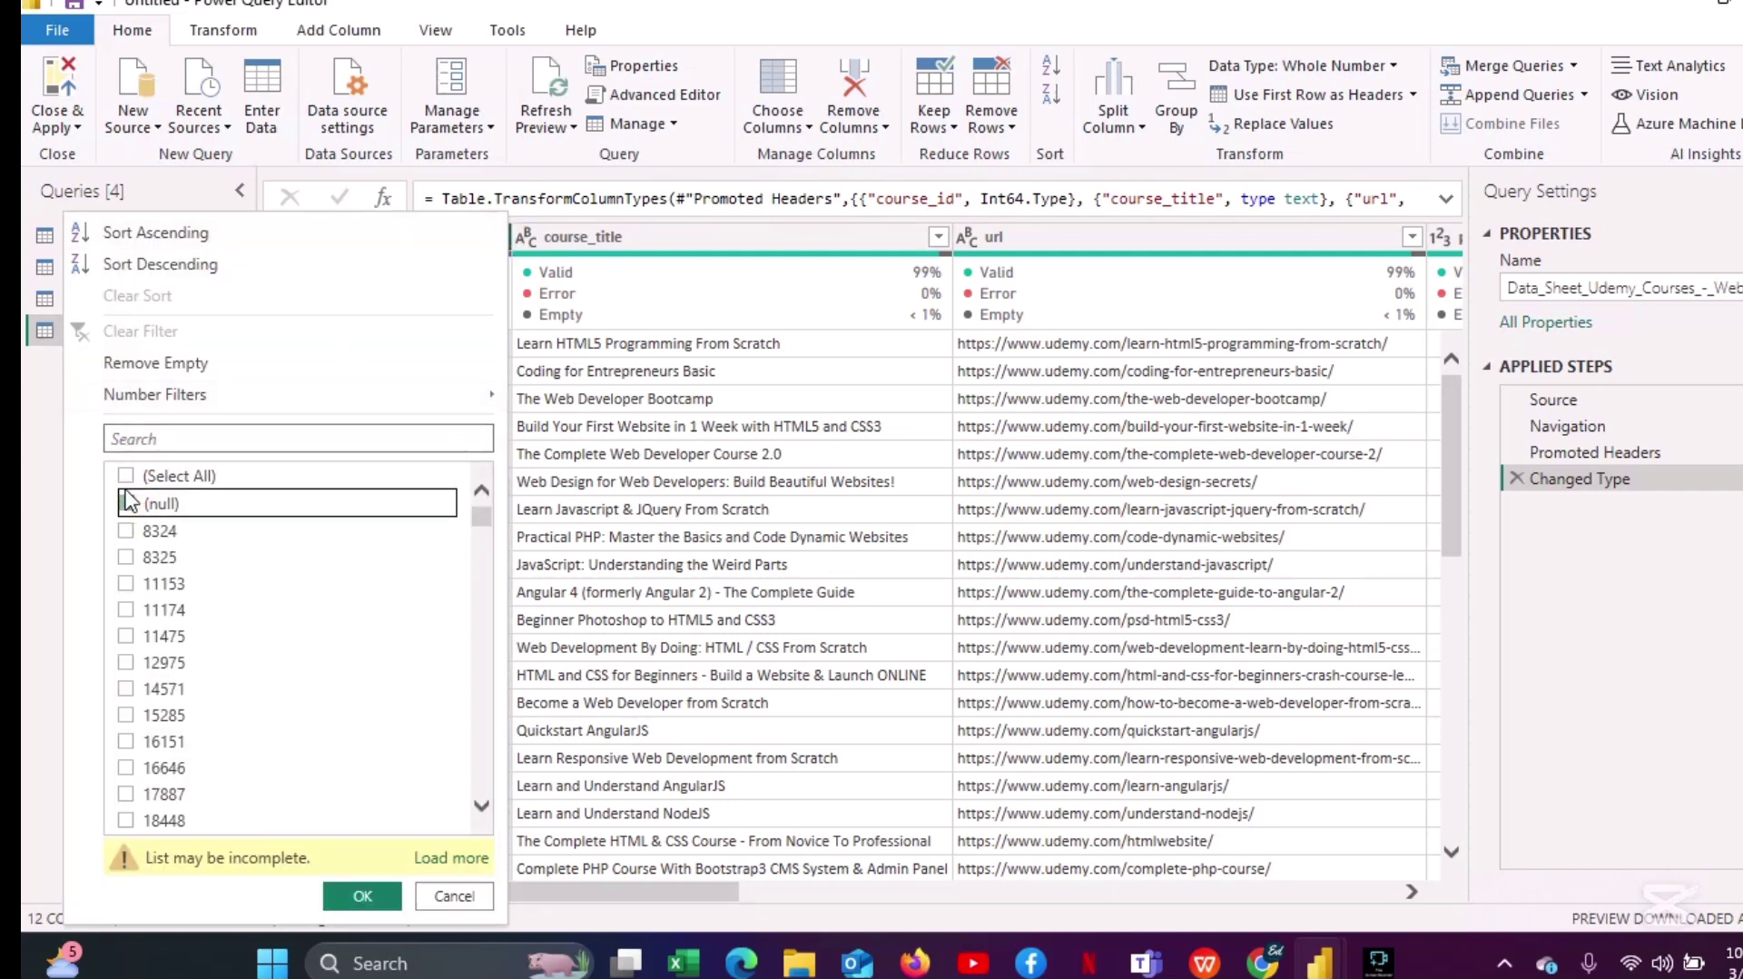
left_click(363, 896)
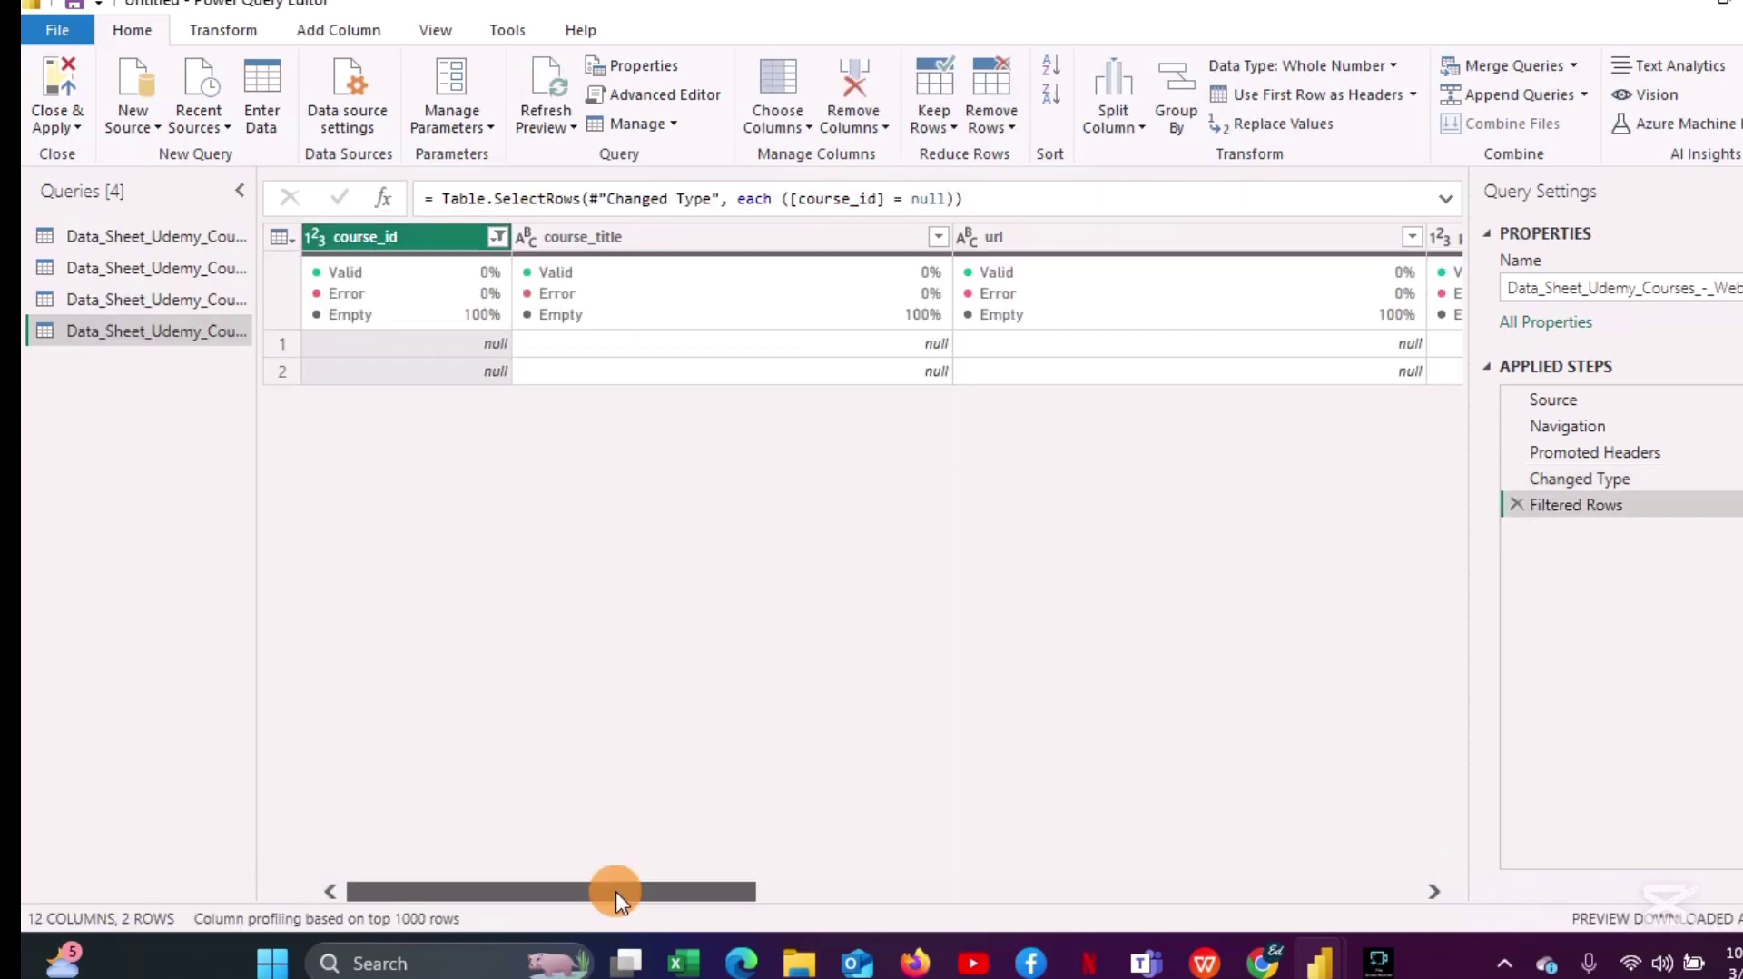
left_click_drag(615, 891, 529, 839)
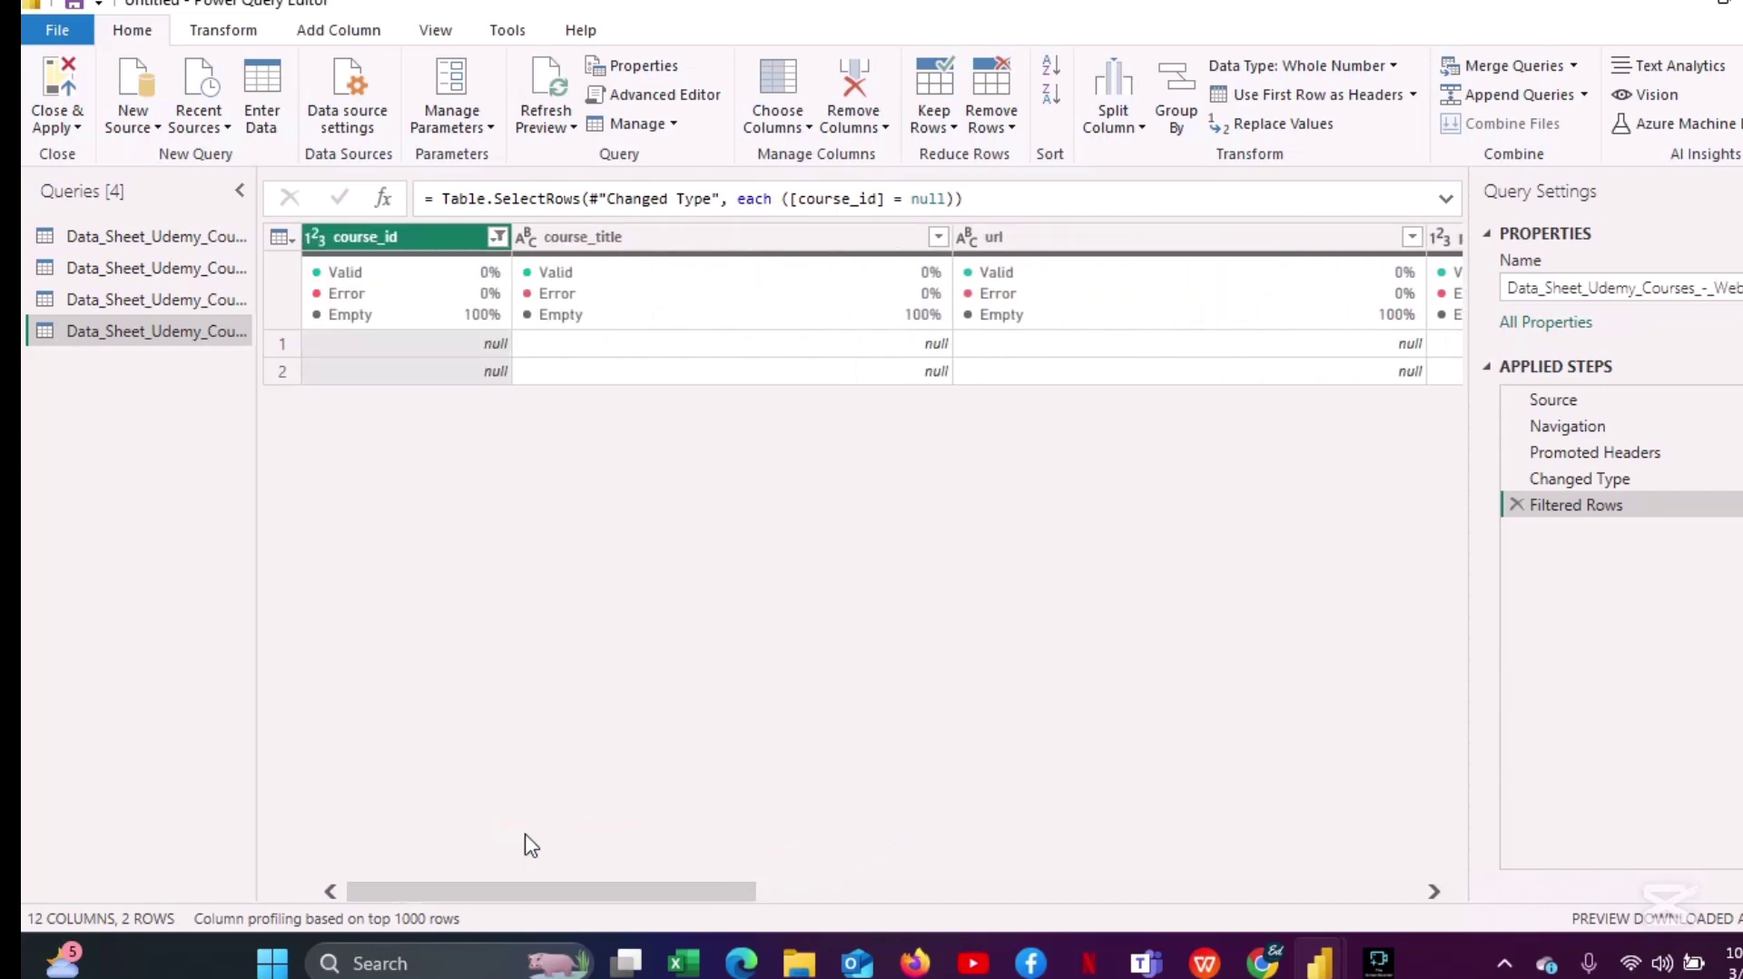
Discard the Web query's null-only filter and remove the rows with an empty course_id, checking the remaining columns.
left_click(1516, 505)
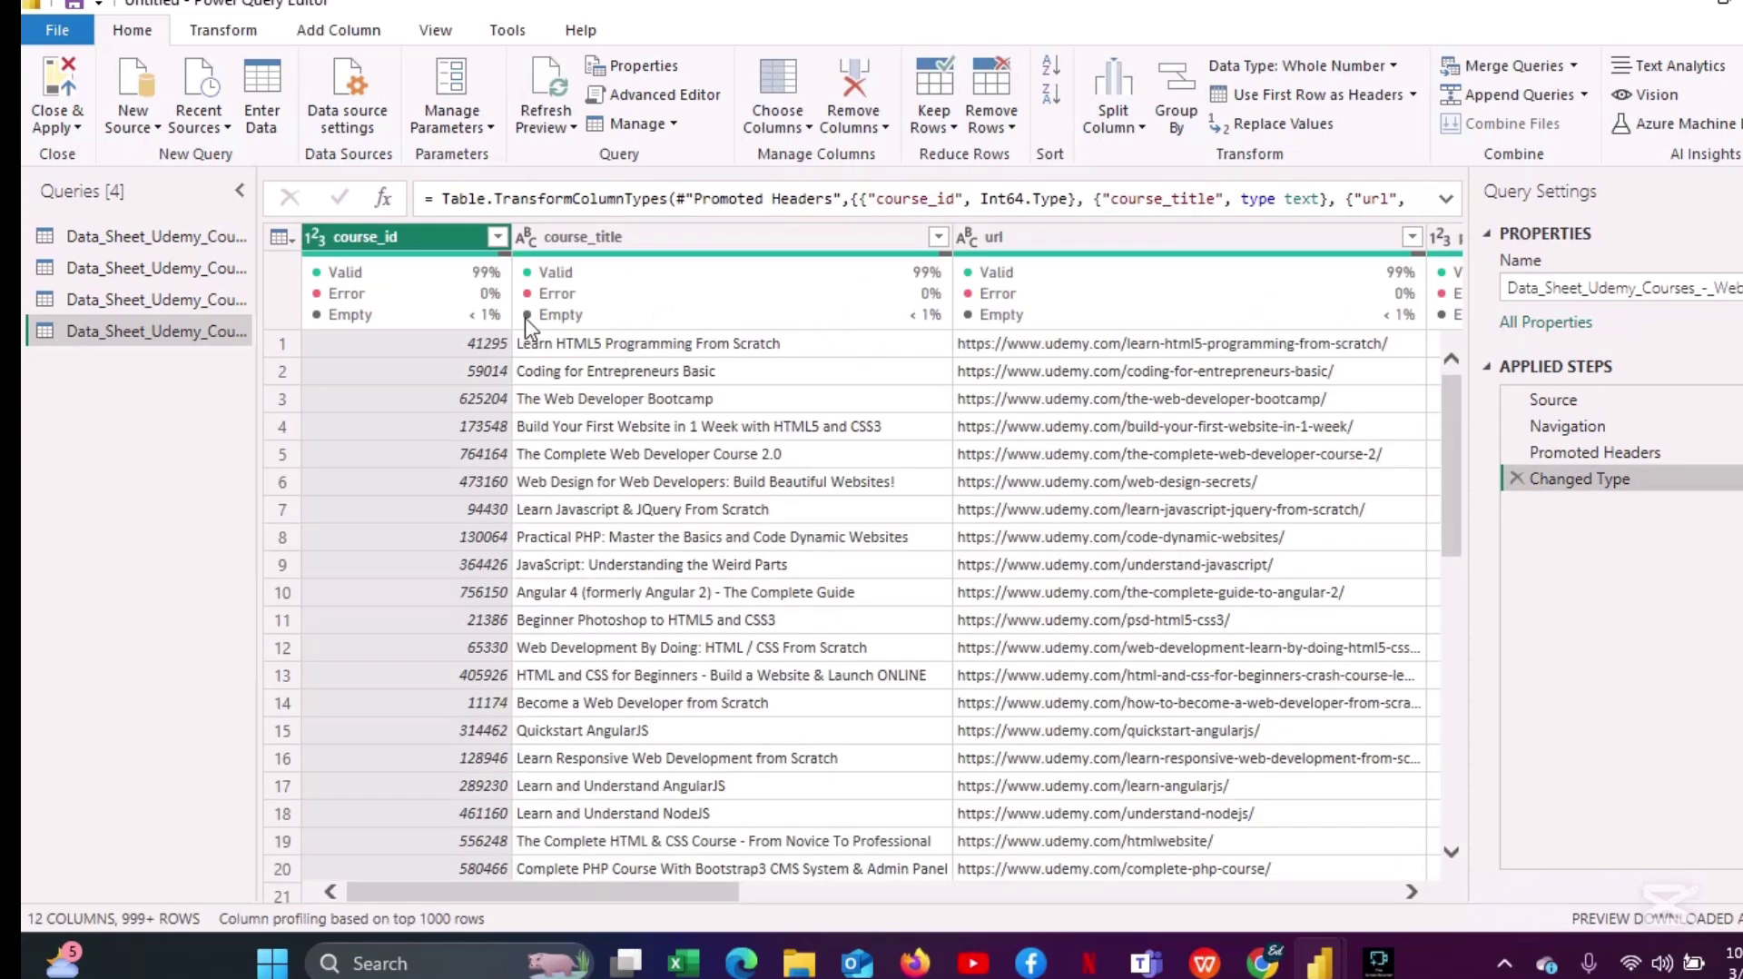
left_click(498, 238)
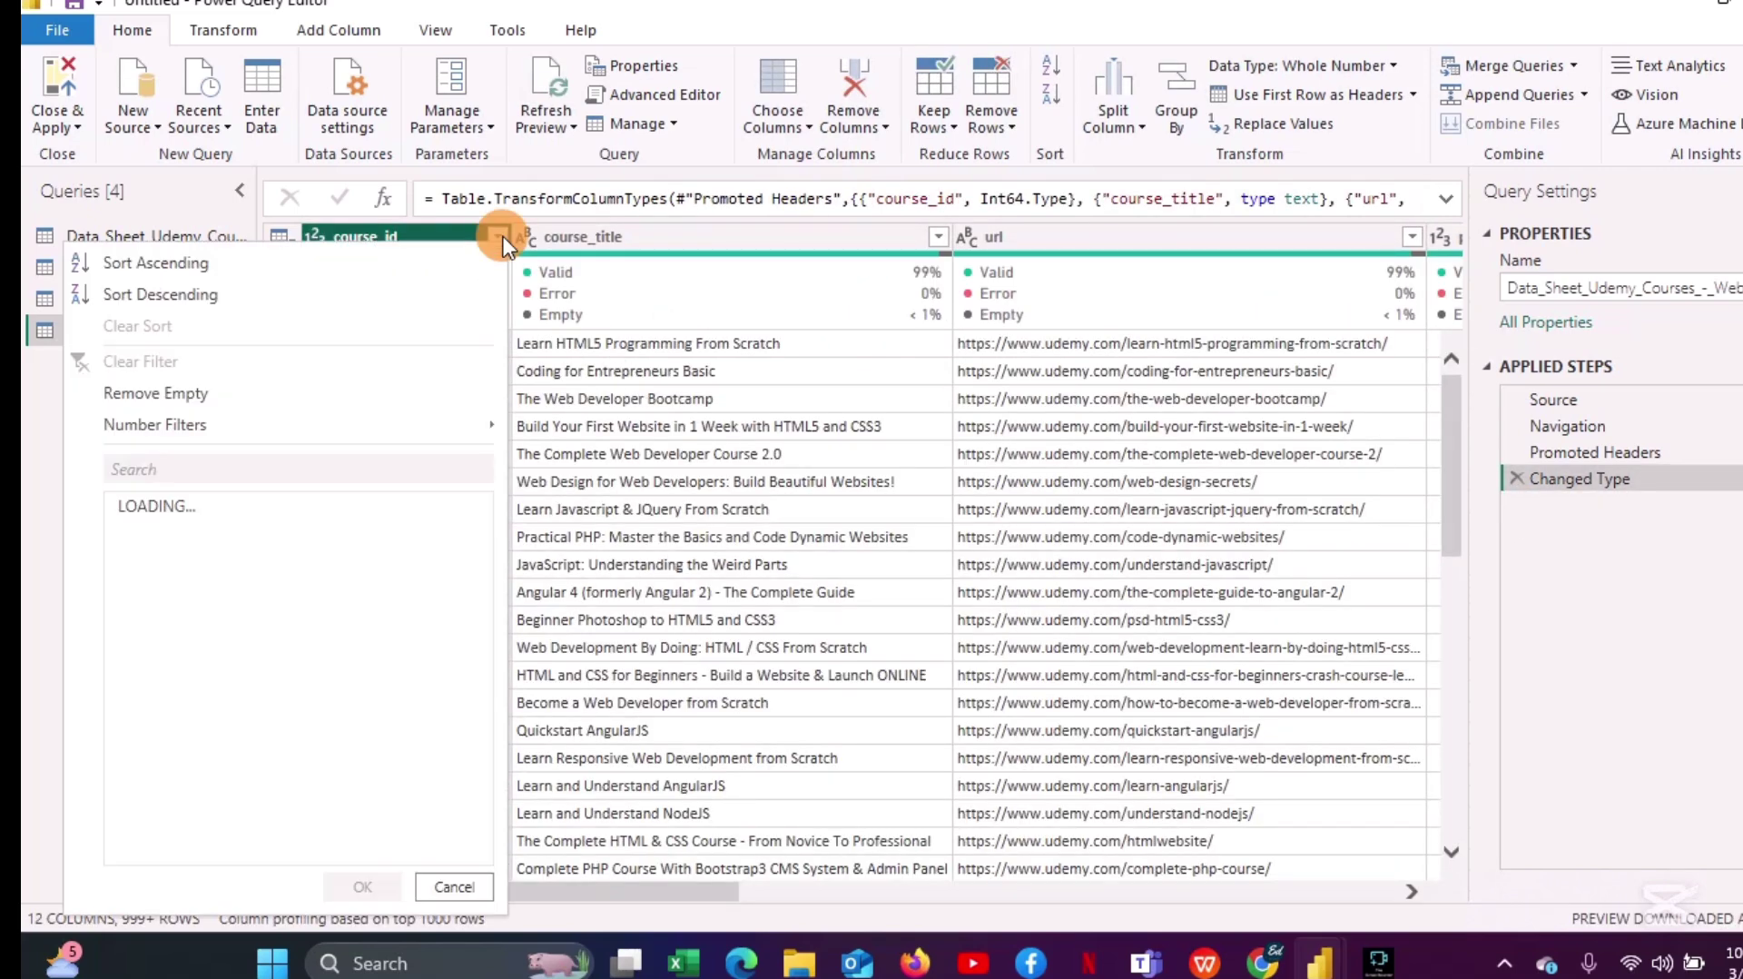
left_click(220, 389)
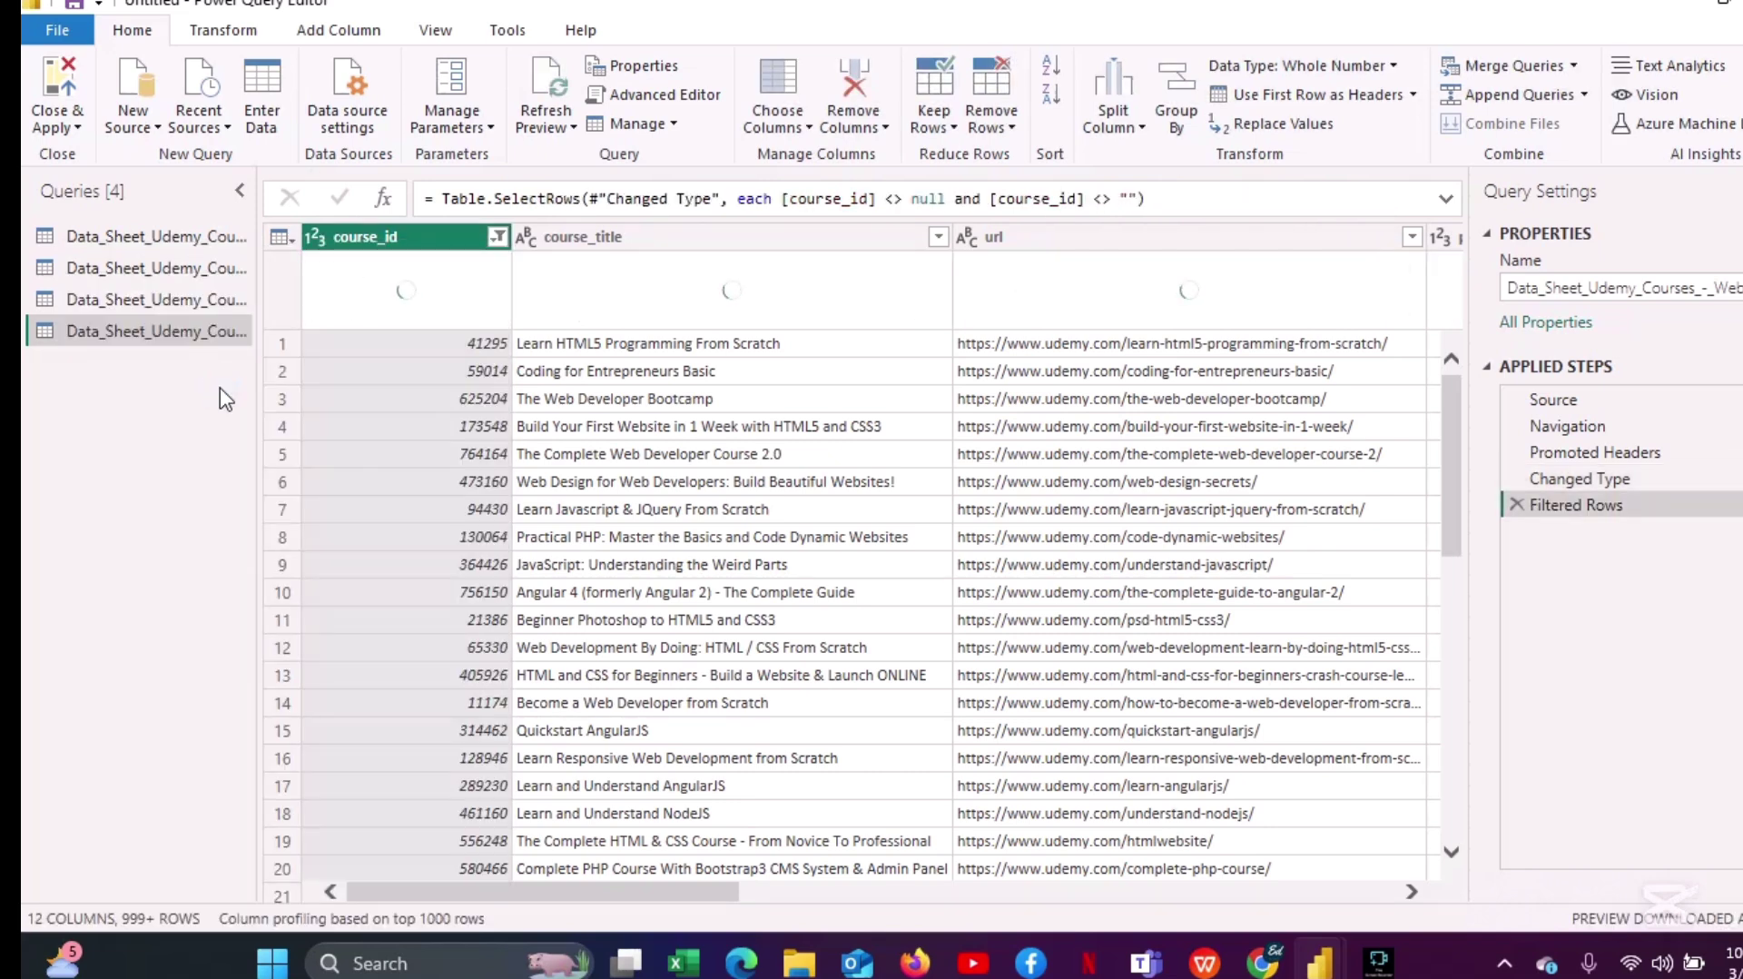
left_click(474, 869)
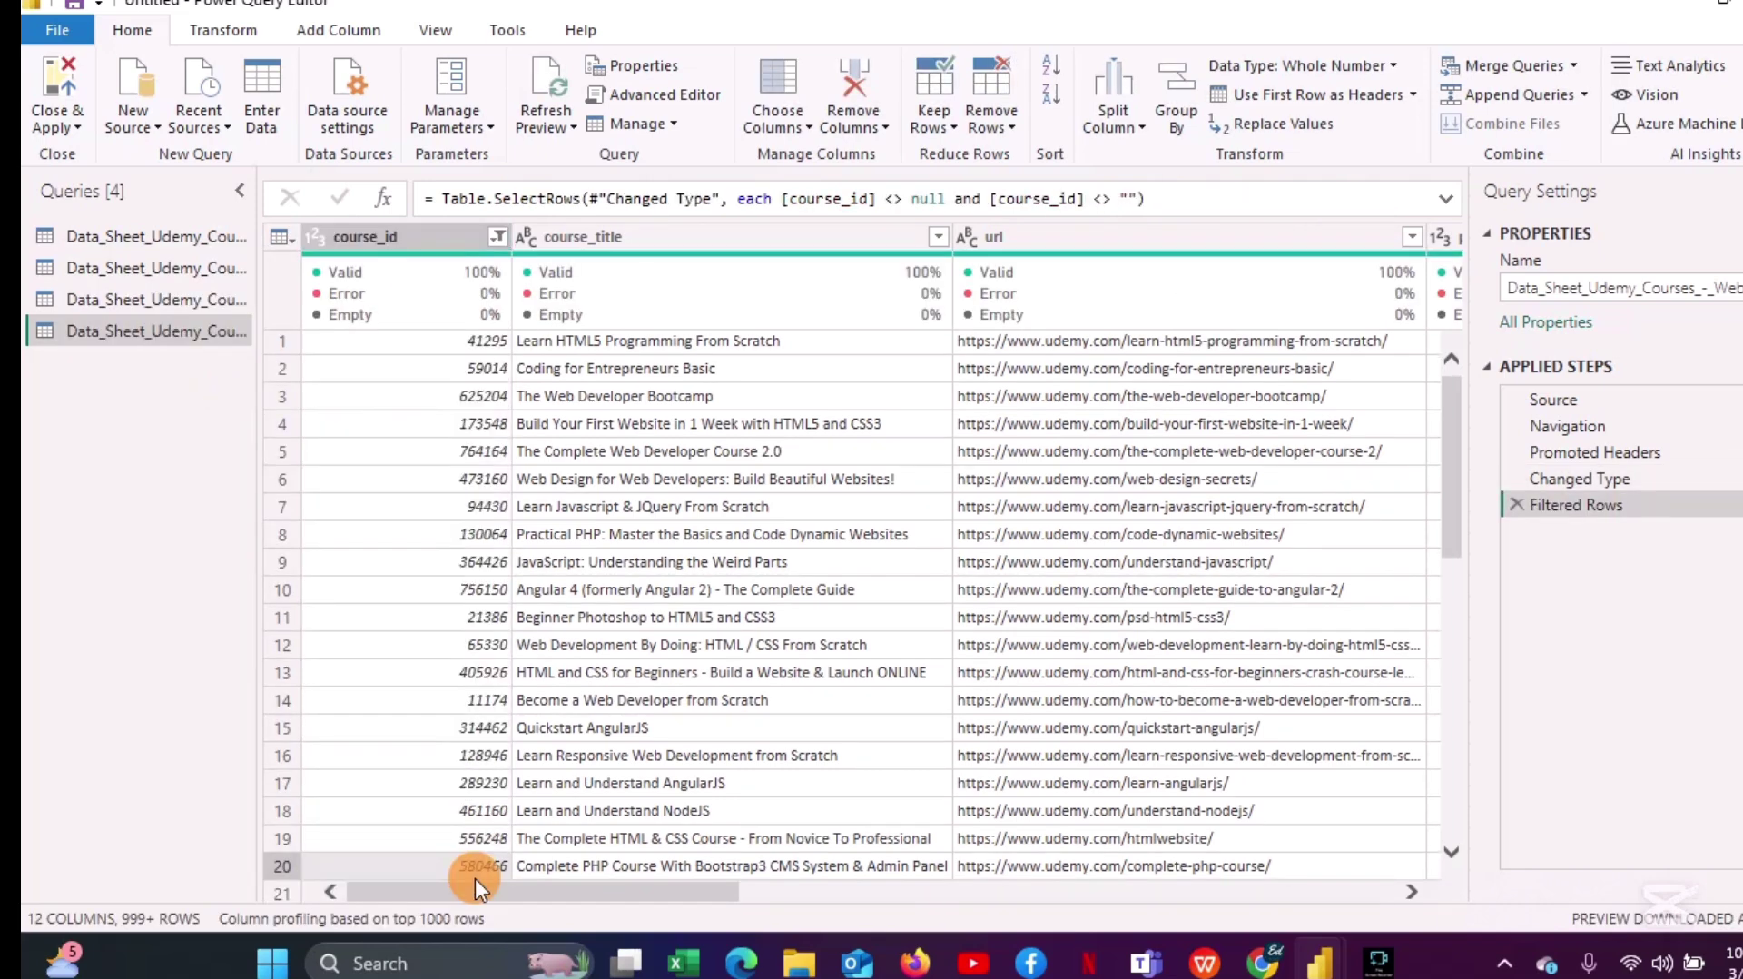
left_click_drag(499, 891, 1304, 934)
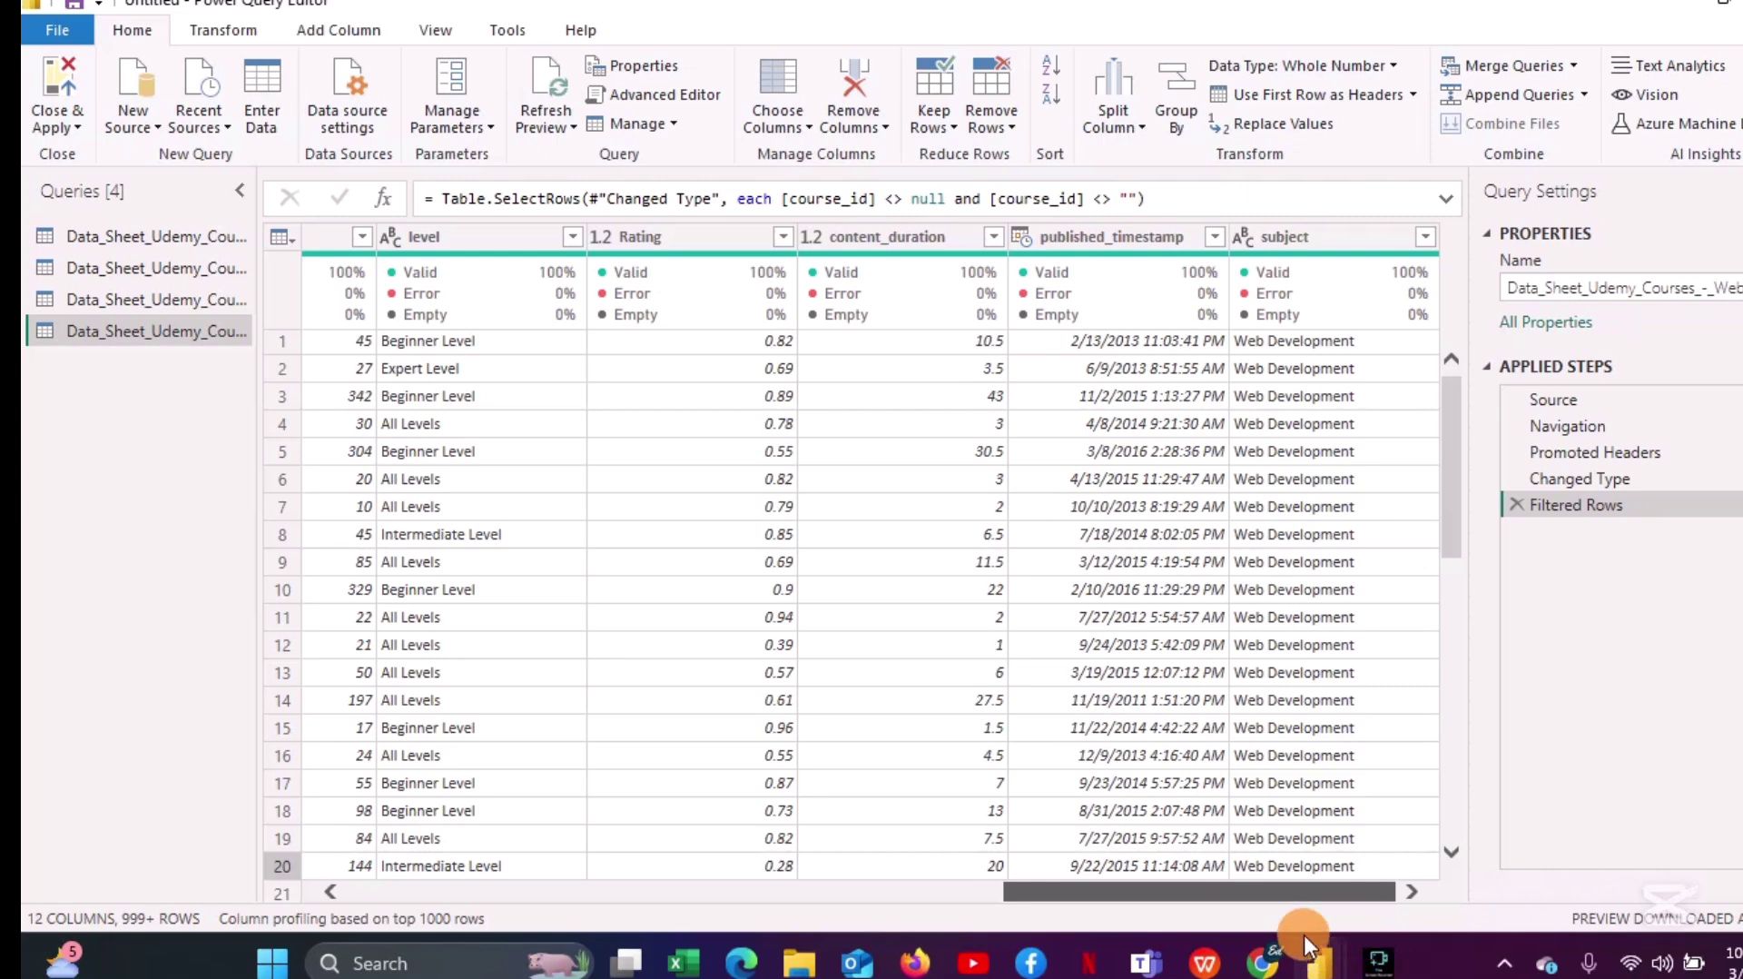
left_click(1165, 895)
left_click_drag(1165, 894, 490, 867)
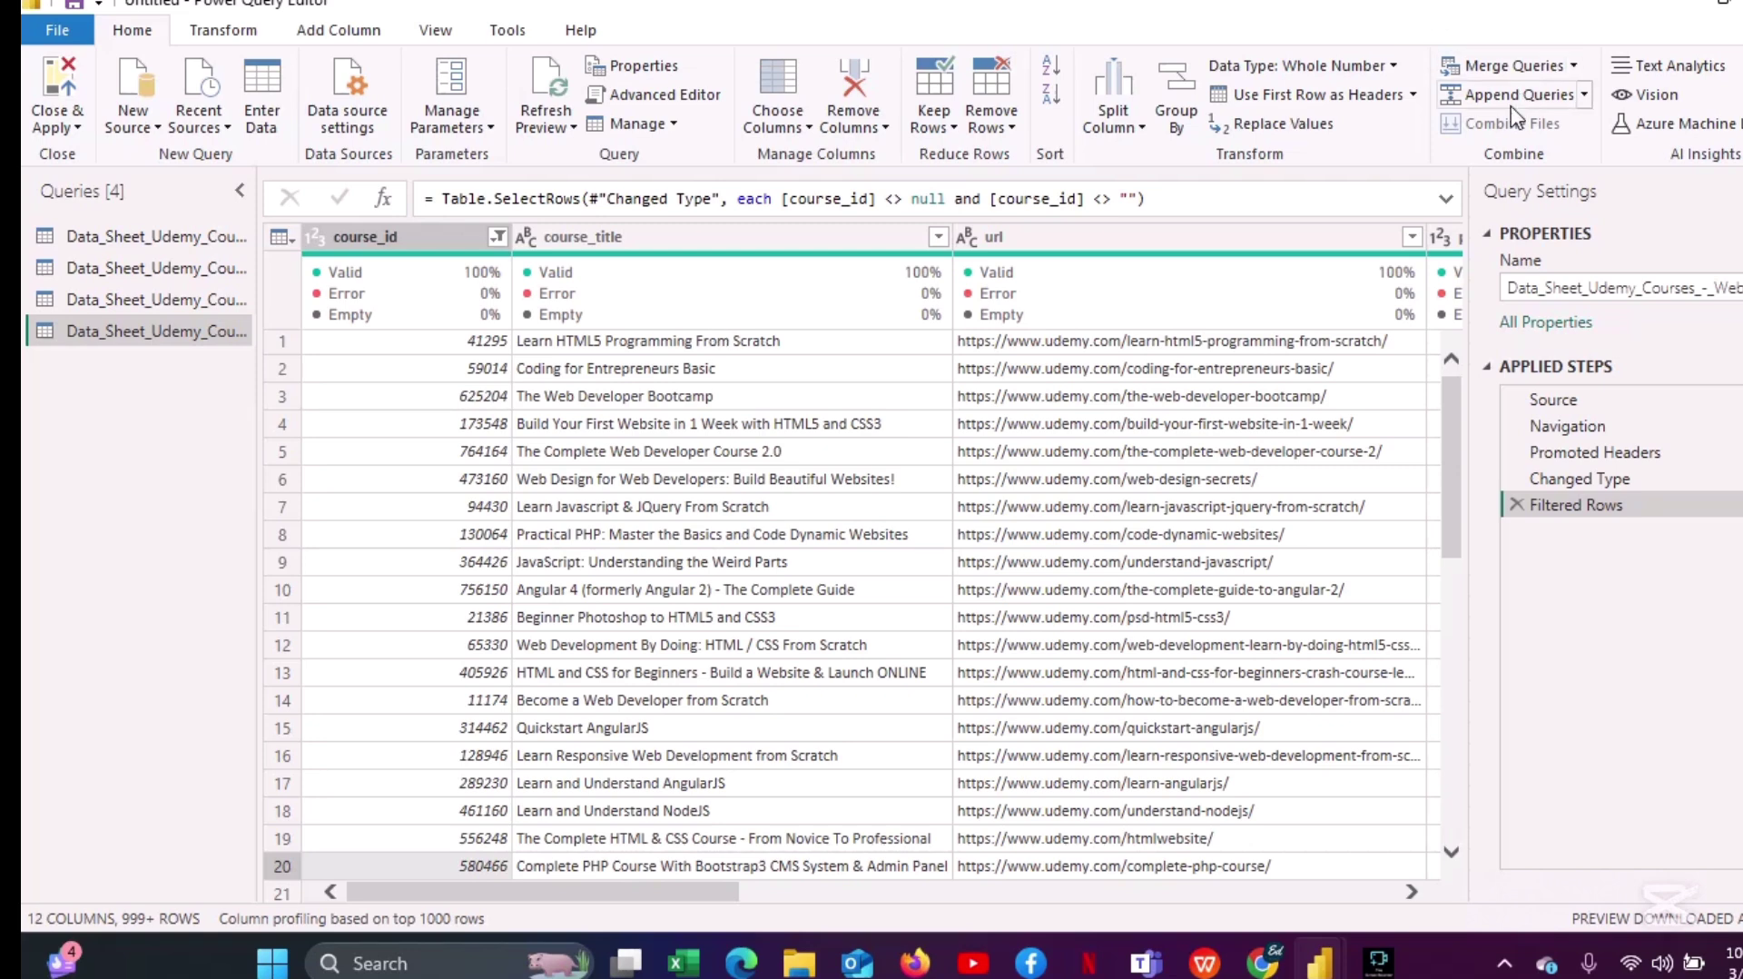
Append the Web, Musi, Desi and Busi course tables into one new query using the three-or-more-tables option.
left_click(1586, 102)
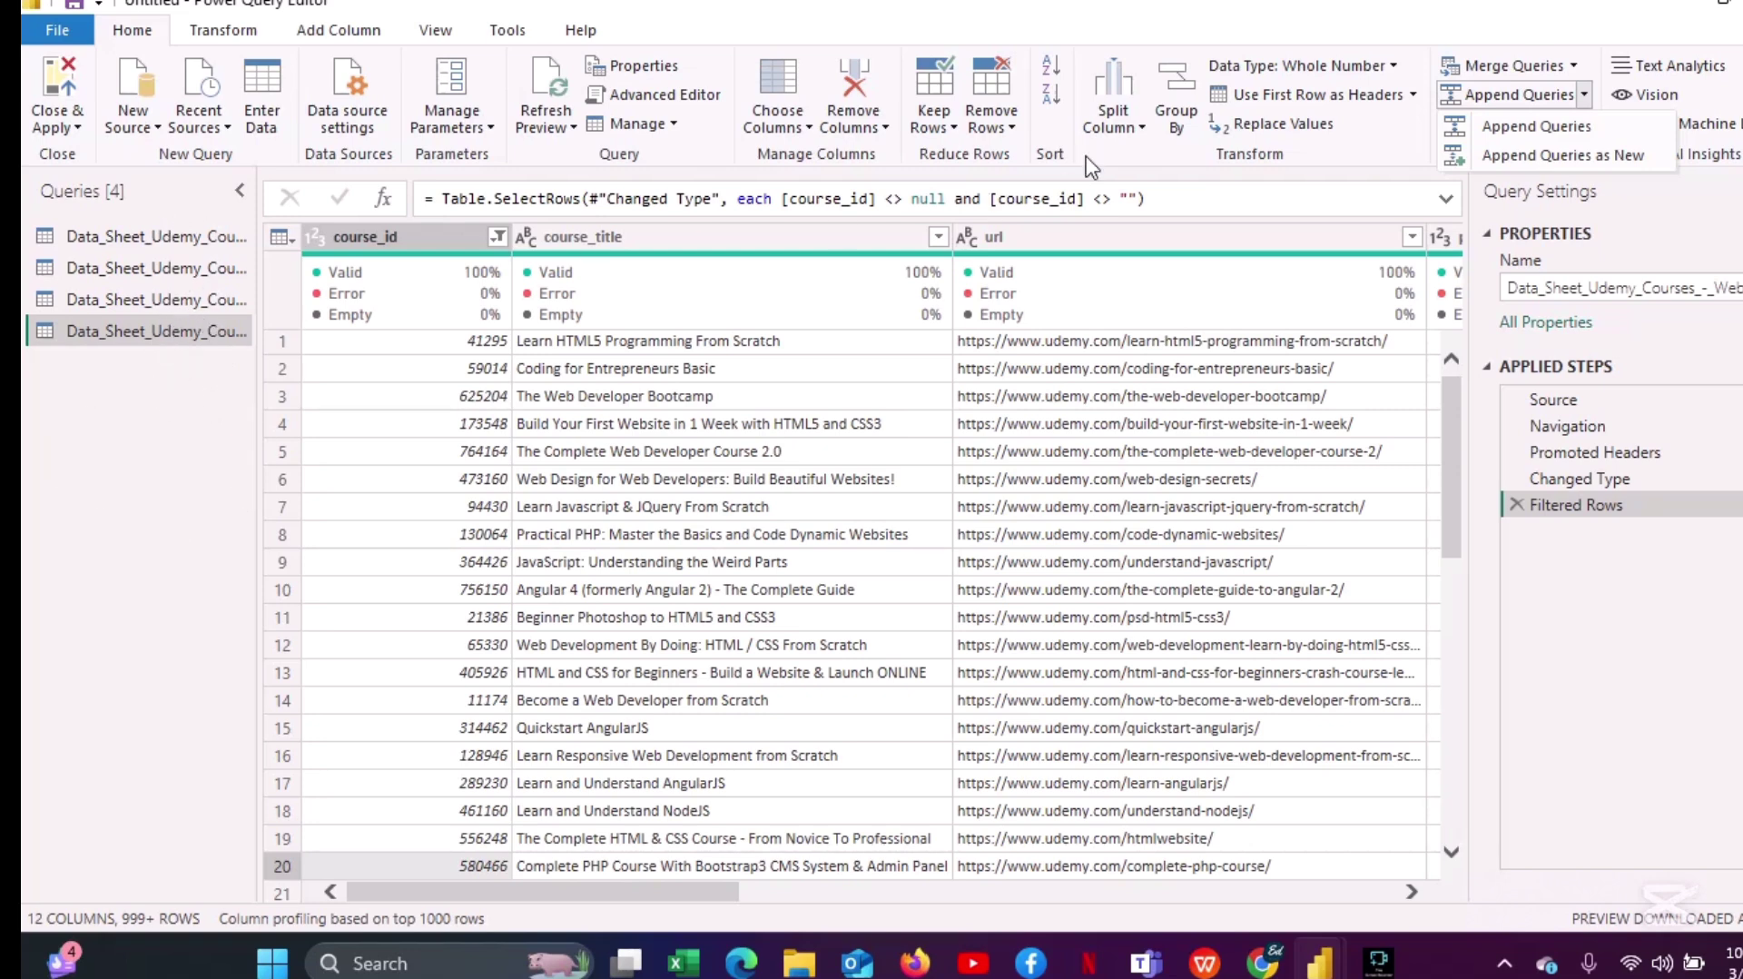
left_click(1533, 154)
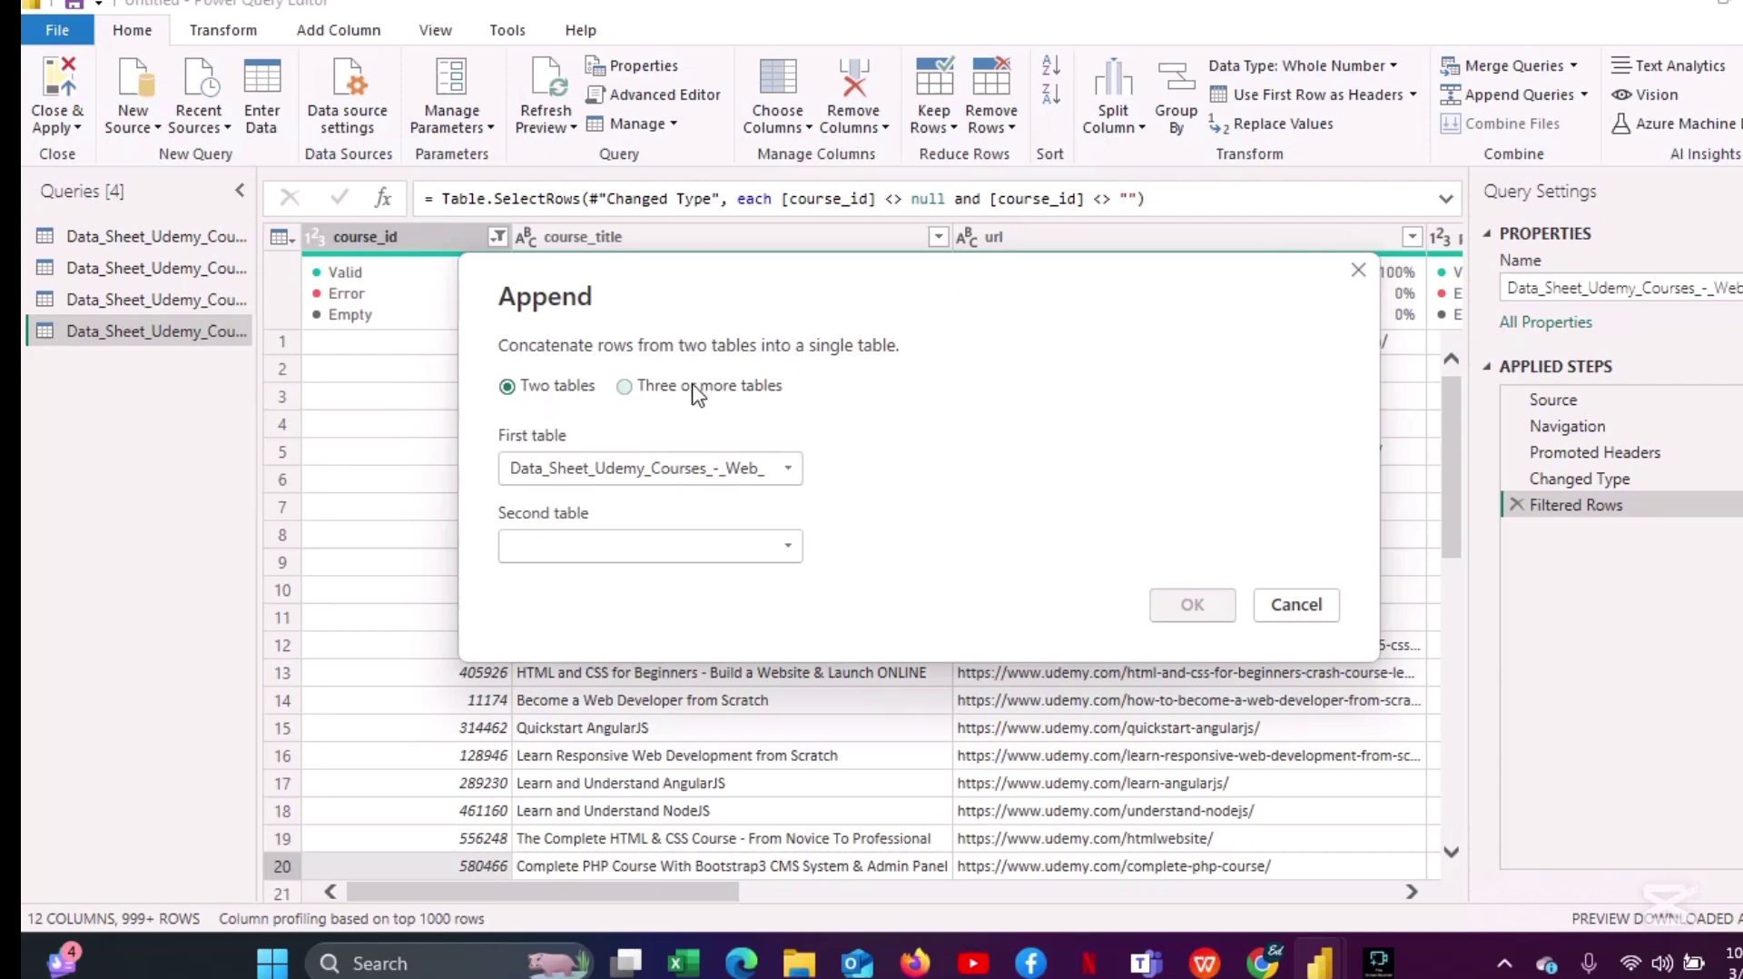
left_click(624, 388)
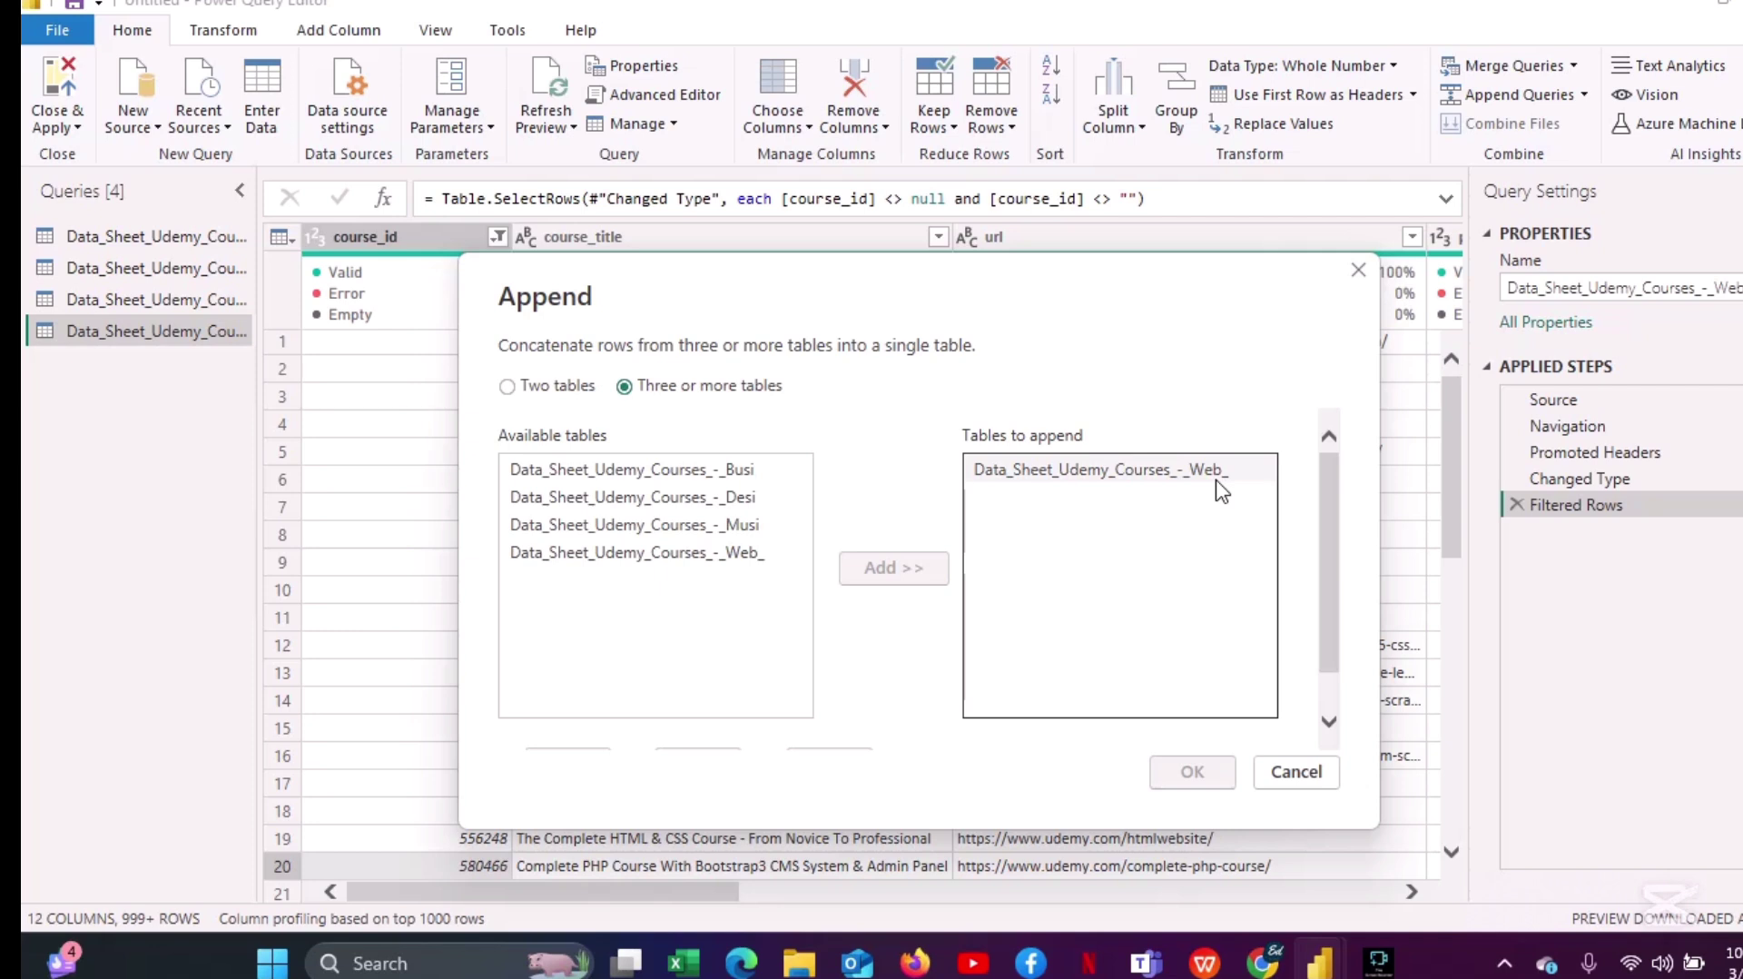
left_click(712, 525)
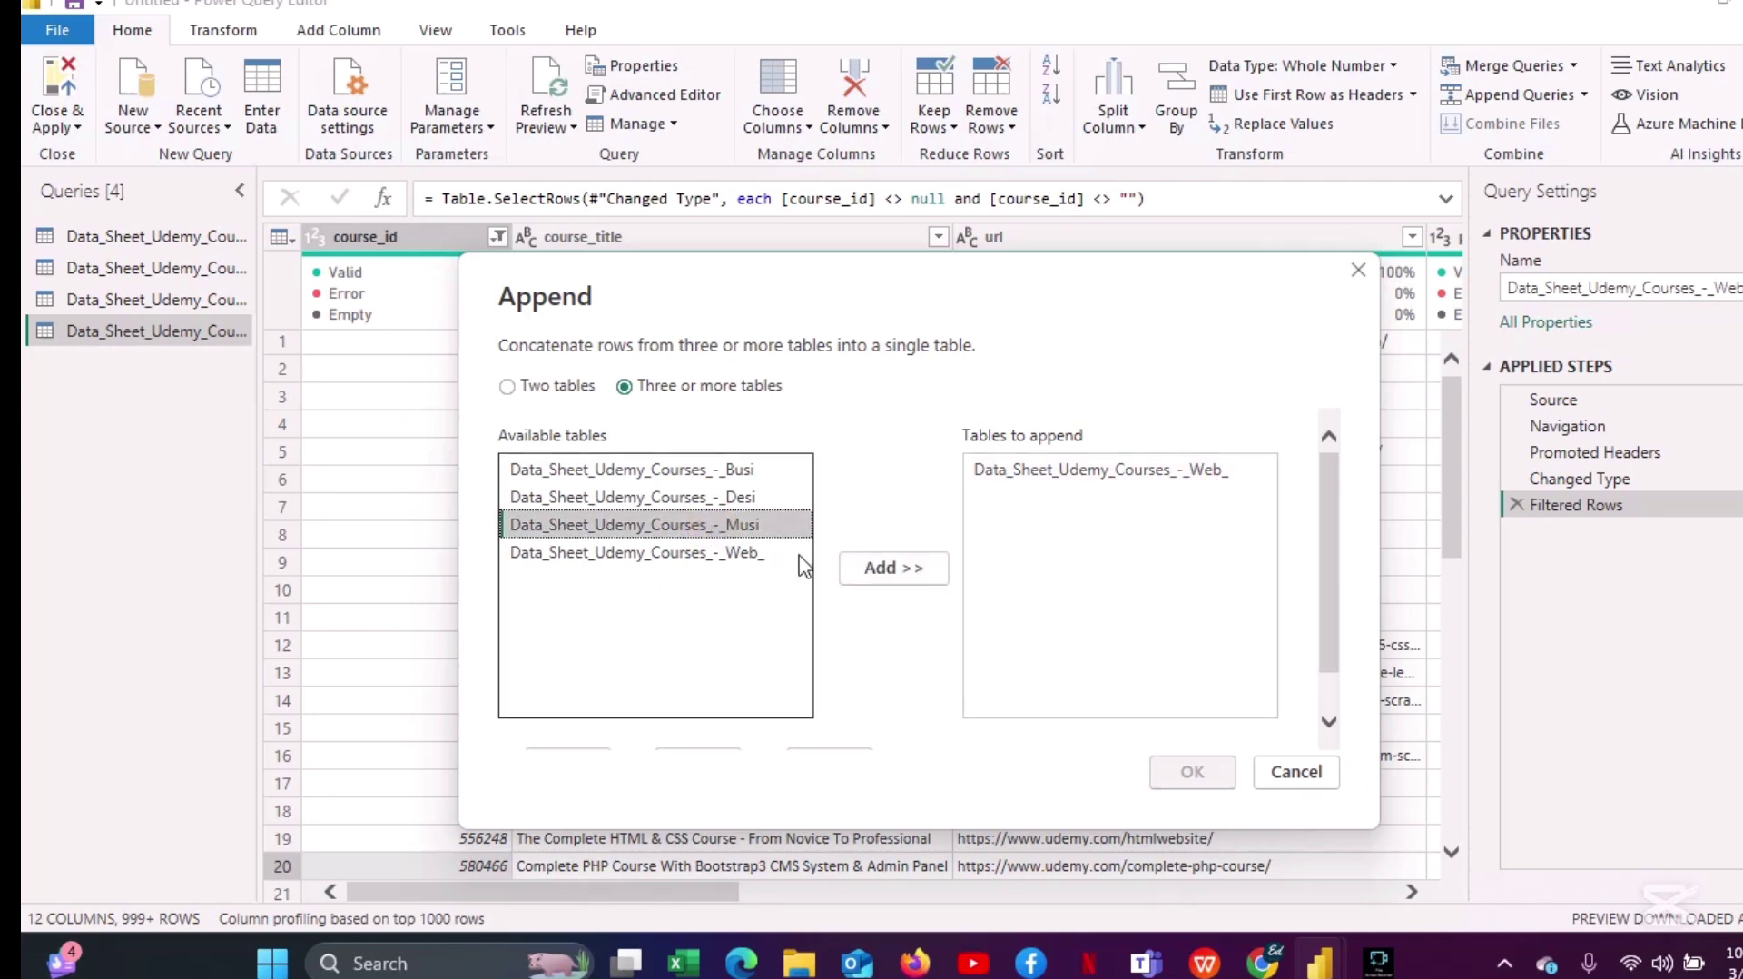
left_click(872, 567)
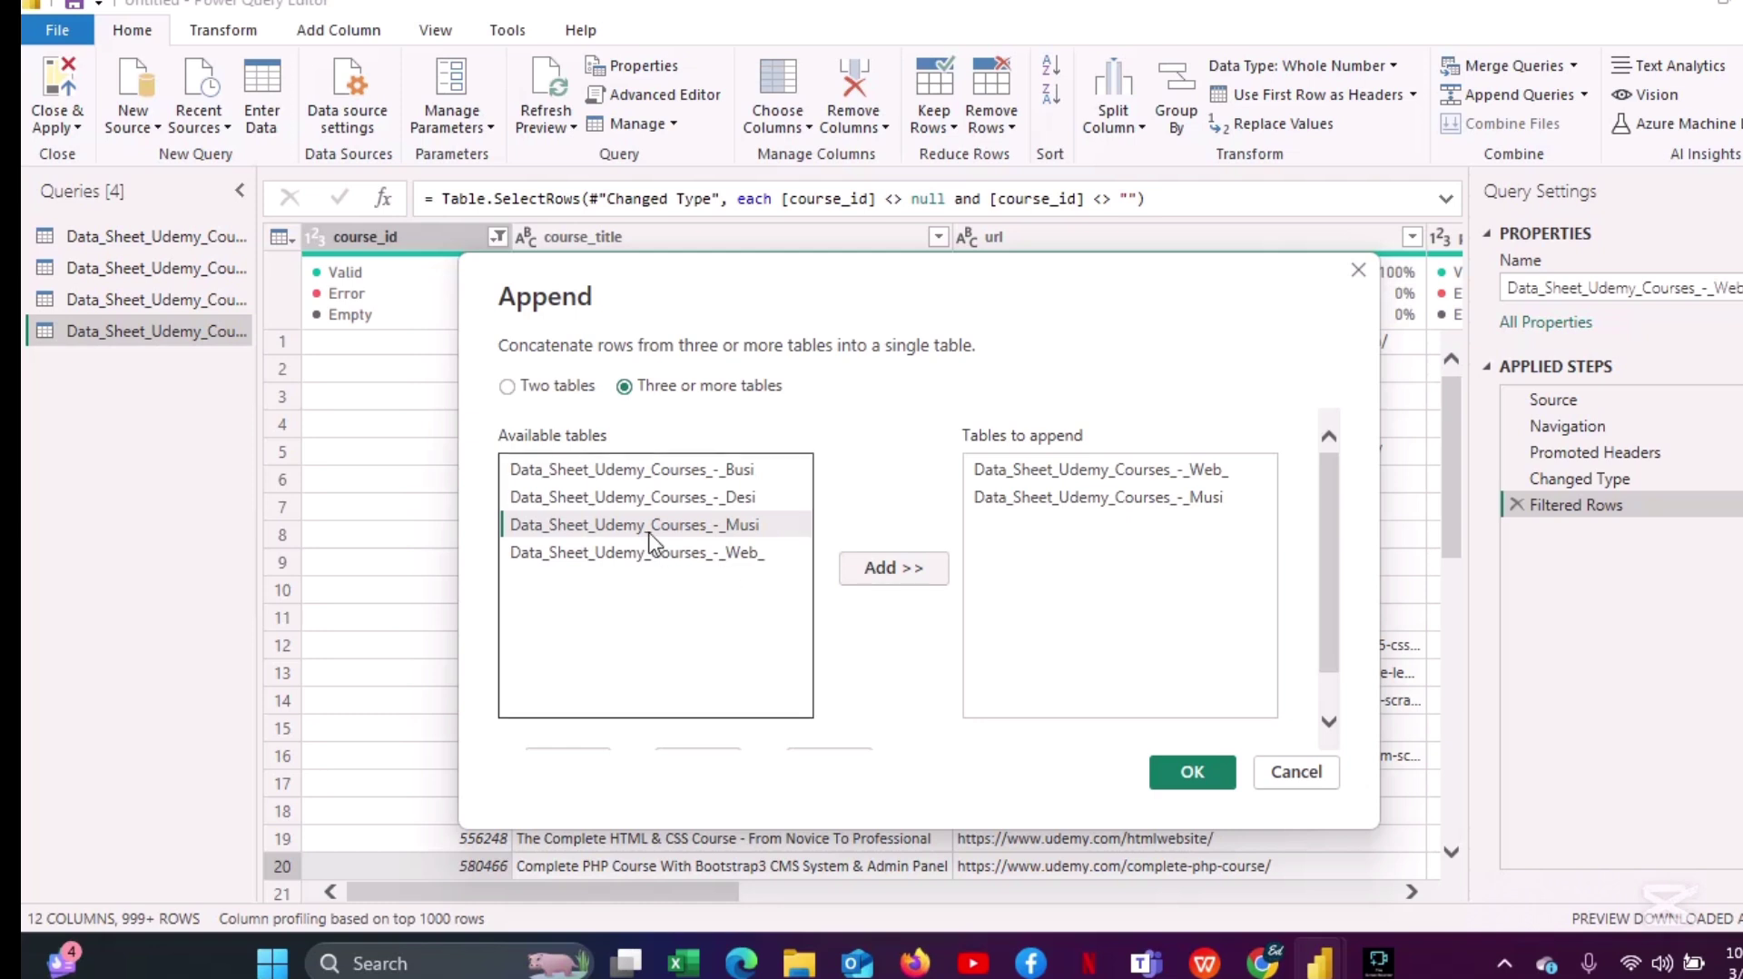
left_click(615, 495)
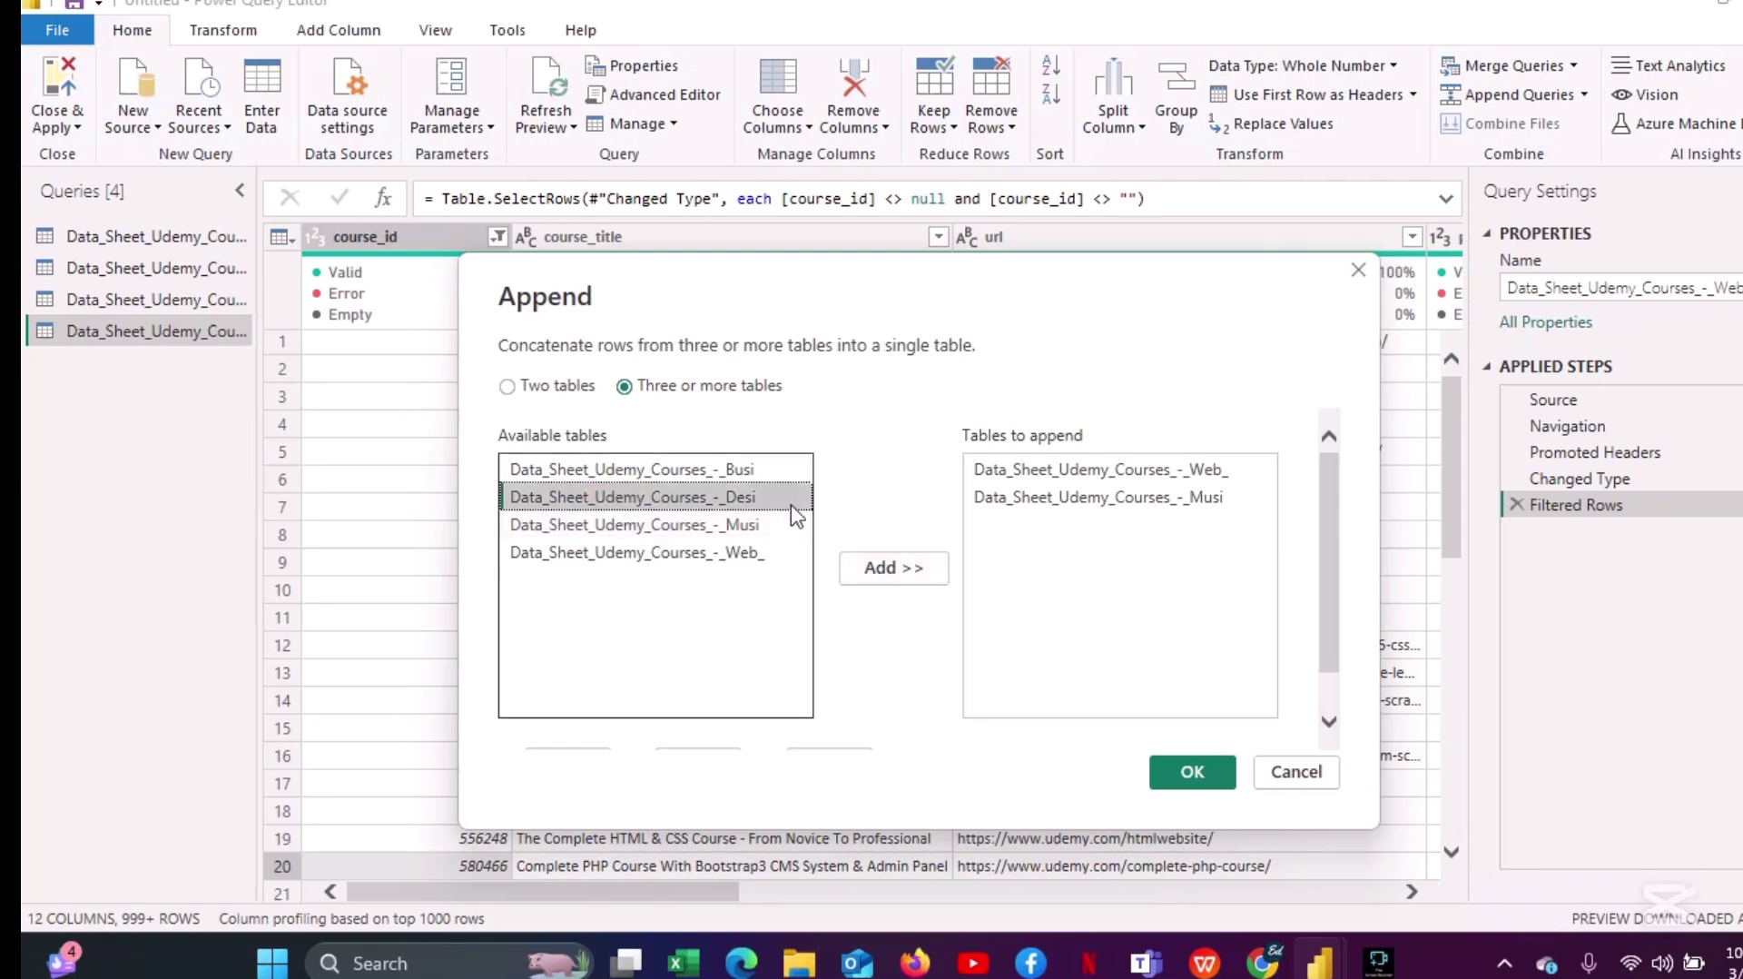
left_click(879, 567)
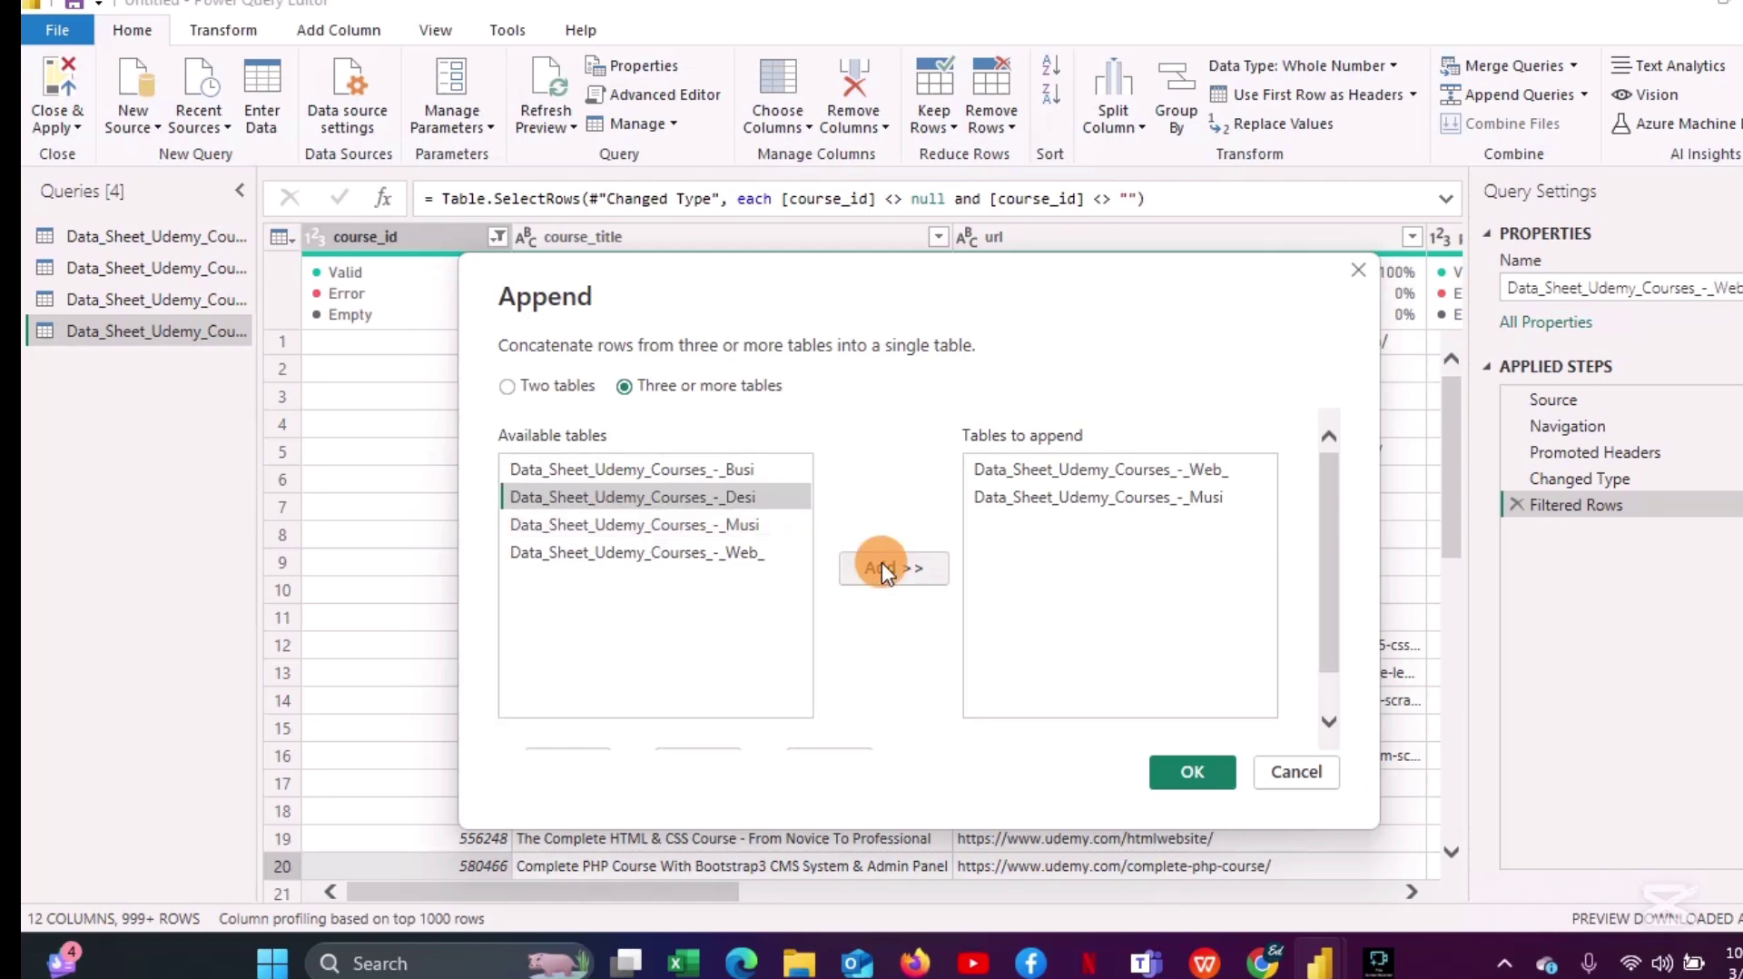
left_click(733, 471)
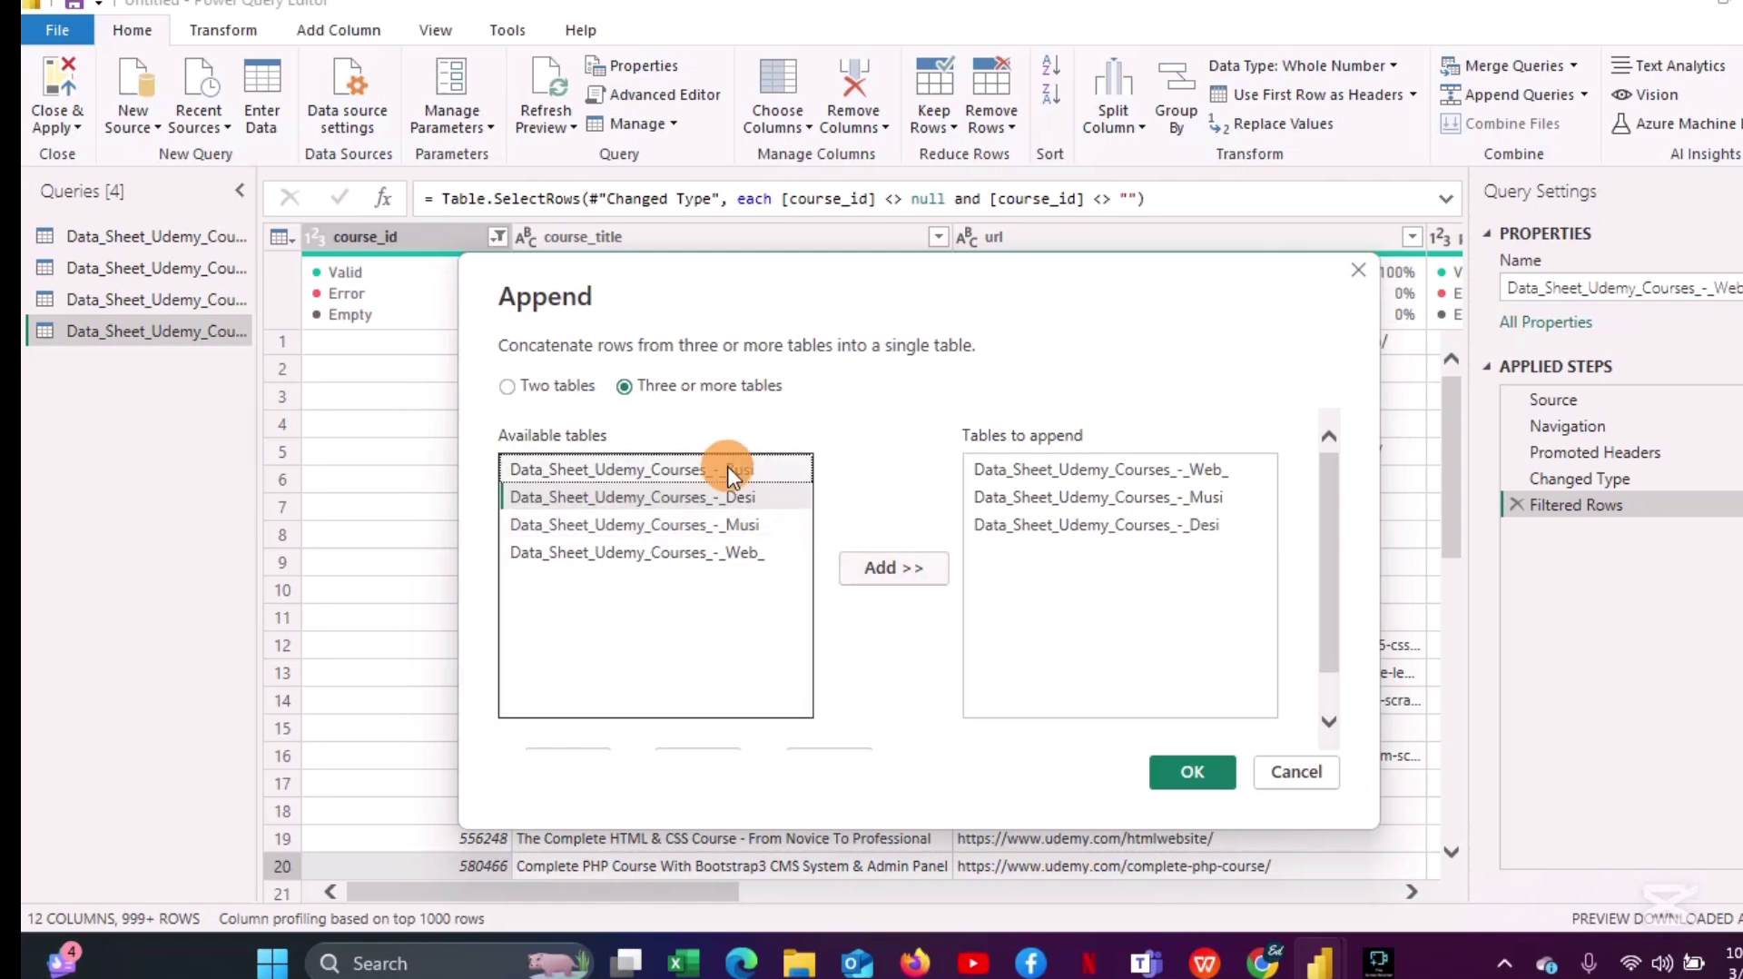
left_click(880, 569)
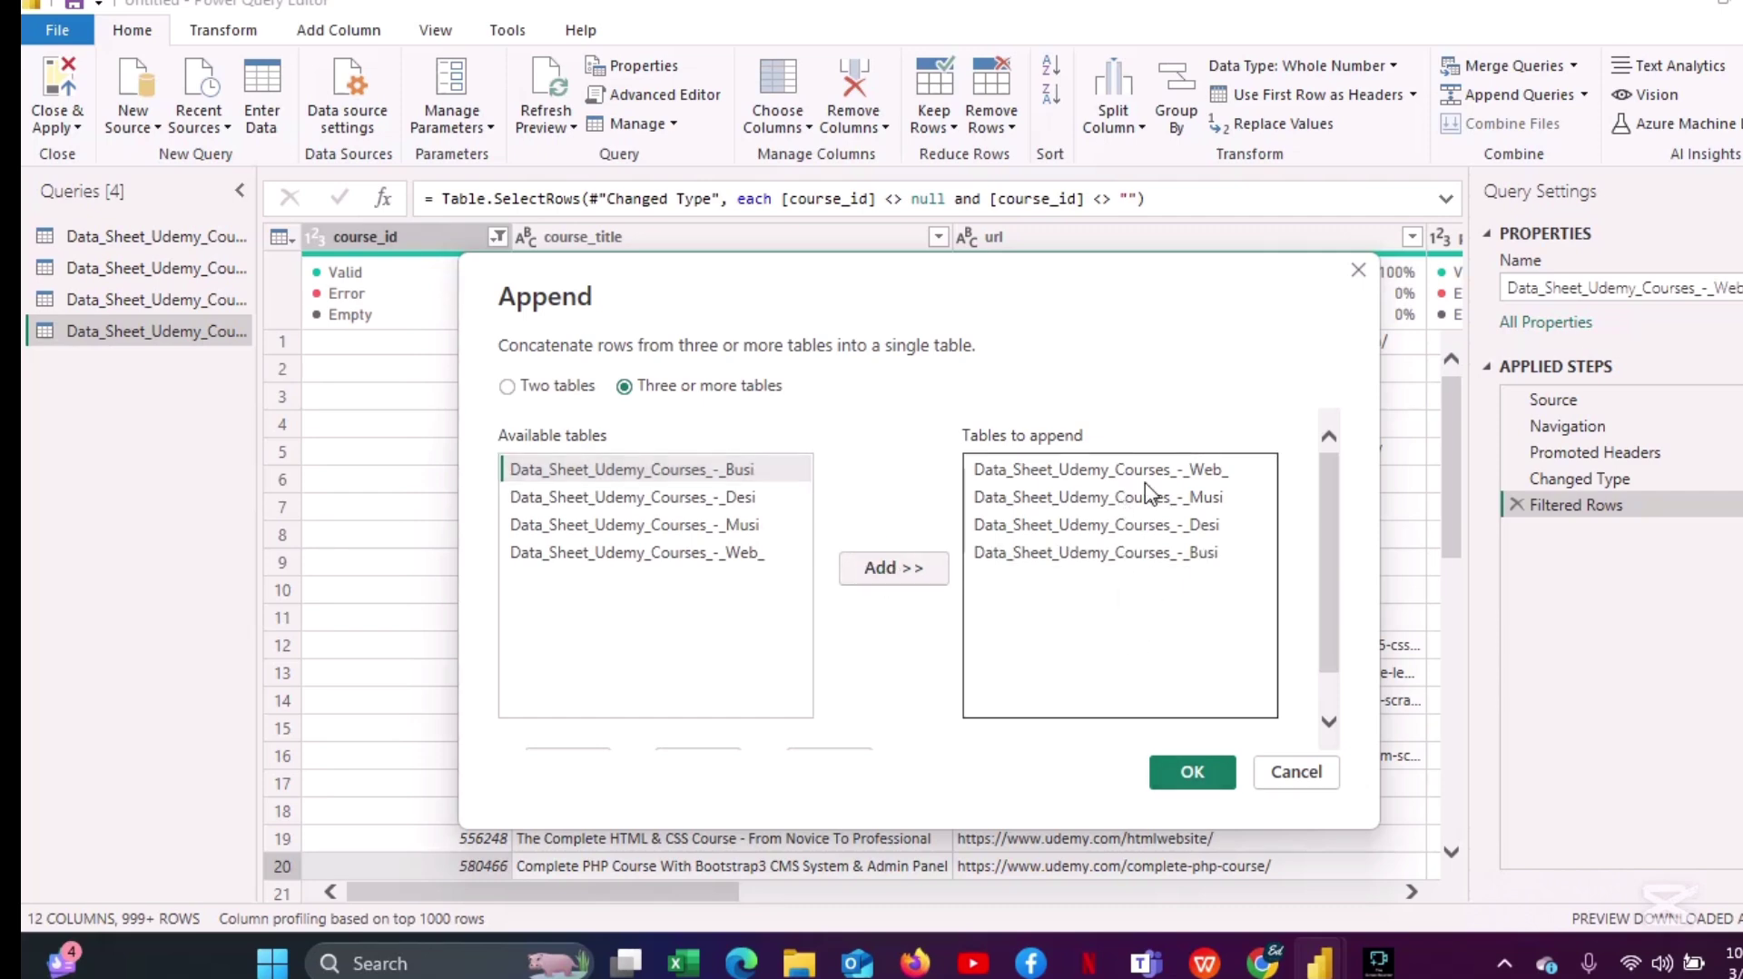
left_click(1190, 772)
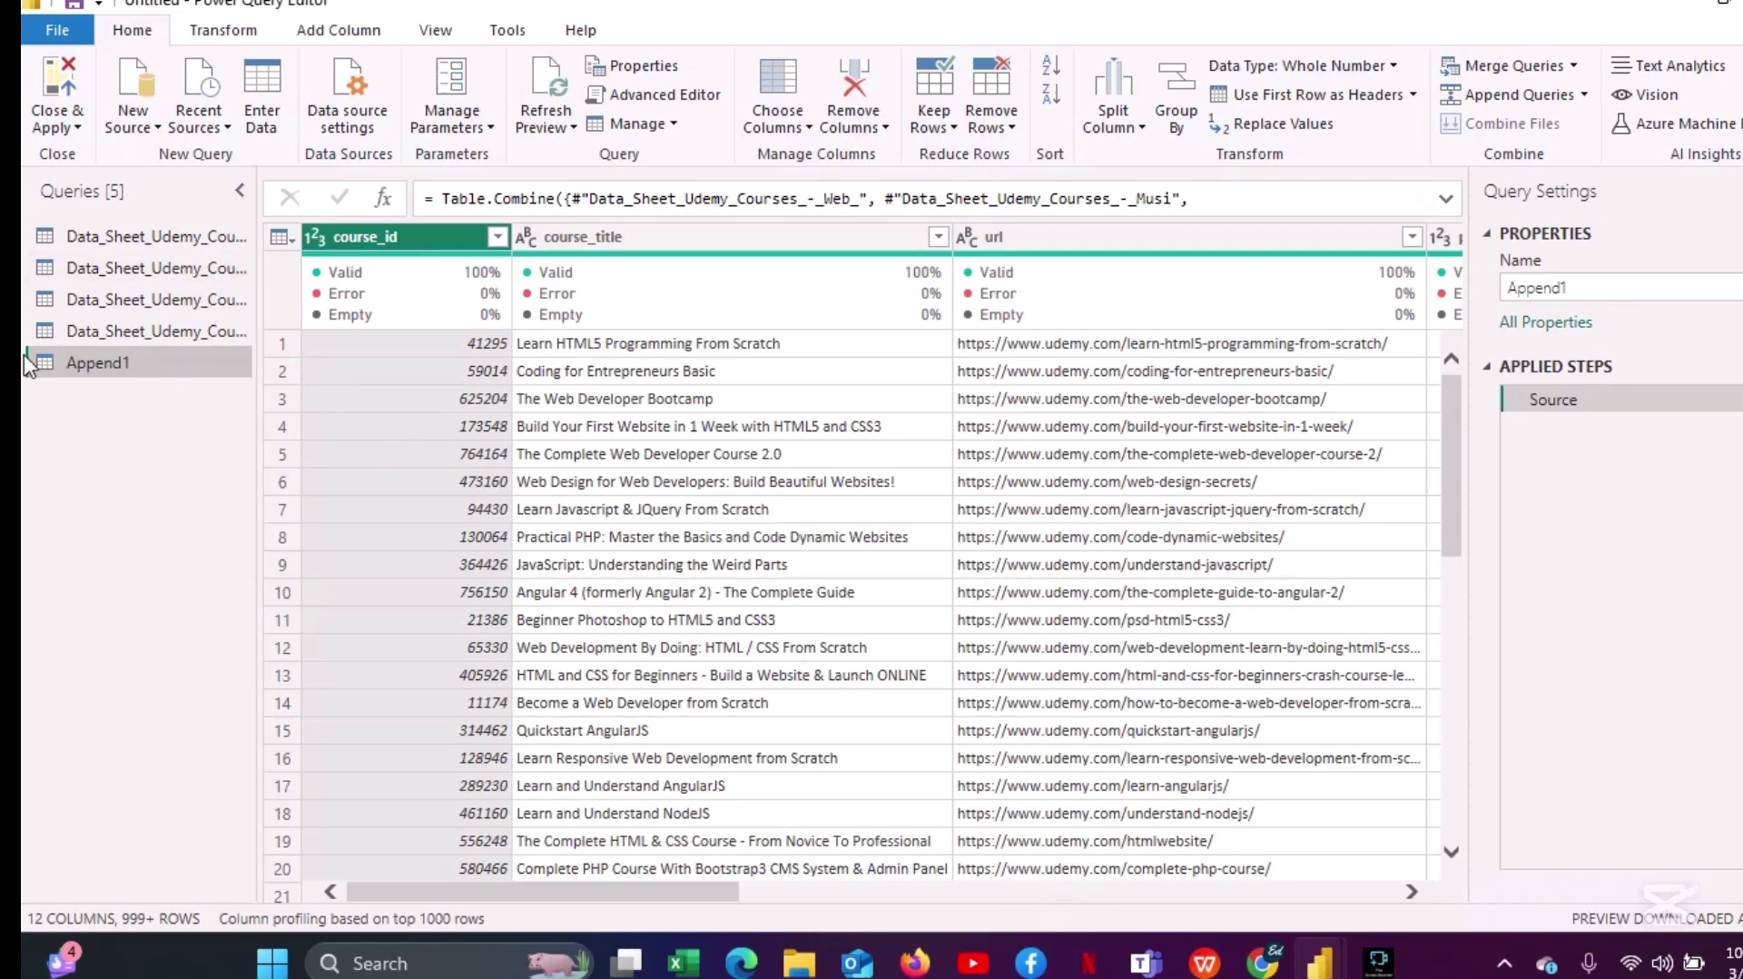
Rename the appended query as Udemy Courses.
double_click(163, 368)
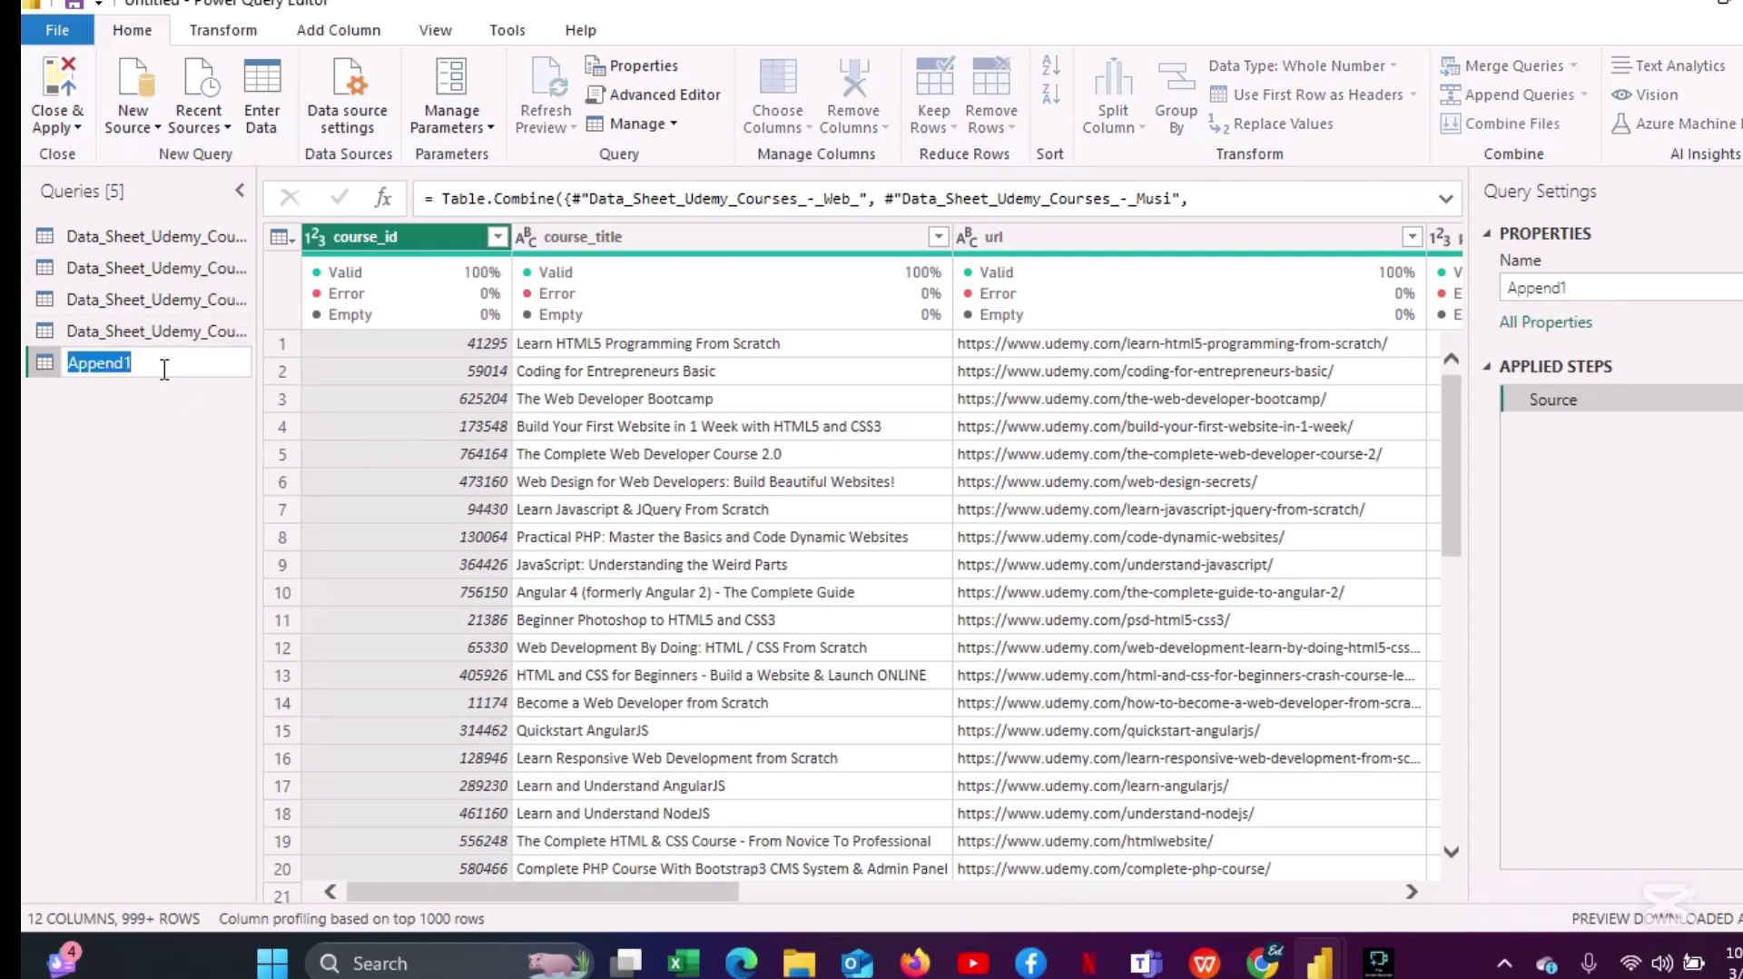
key("BackSpace")
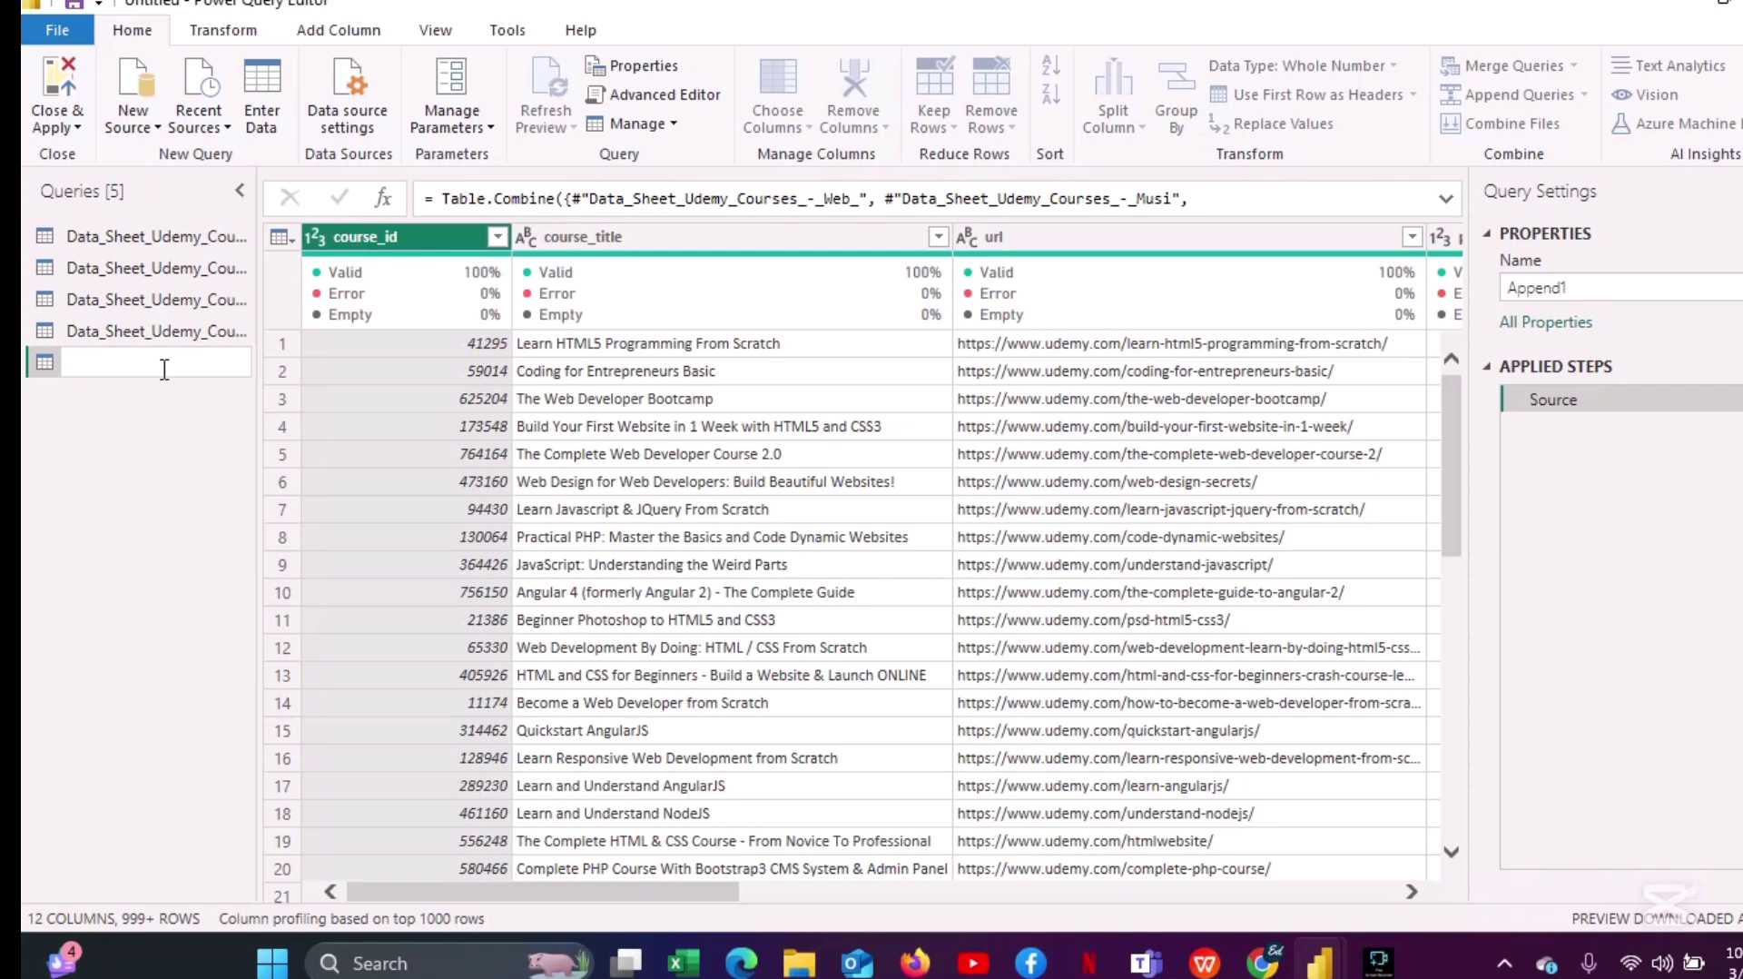
type("Udemy Courses")
key("Return")
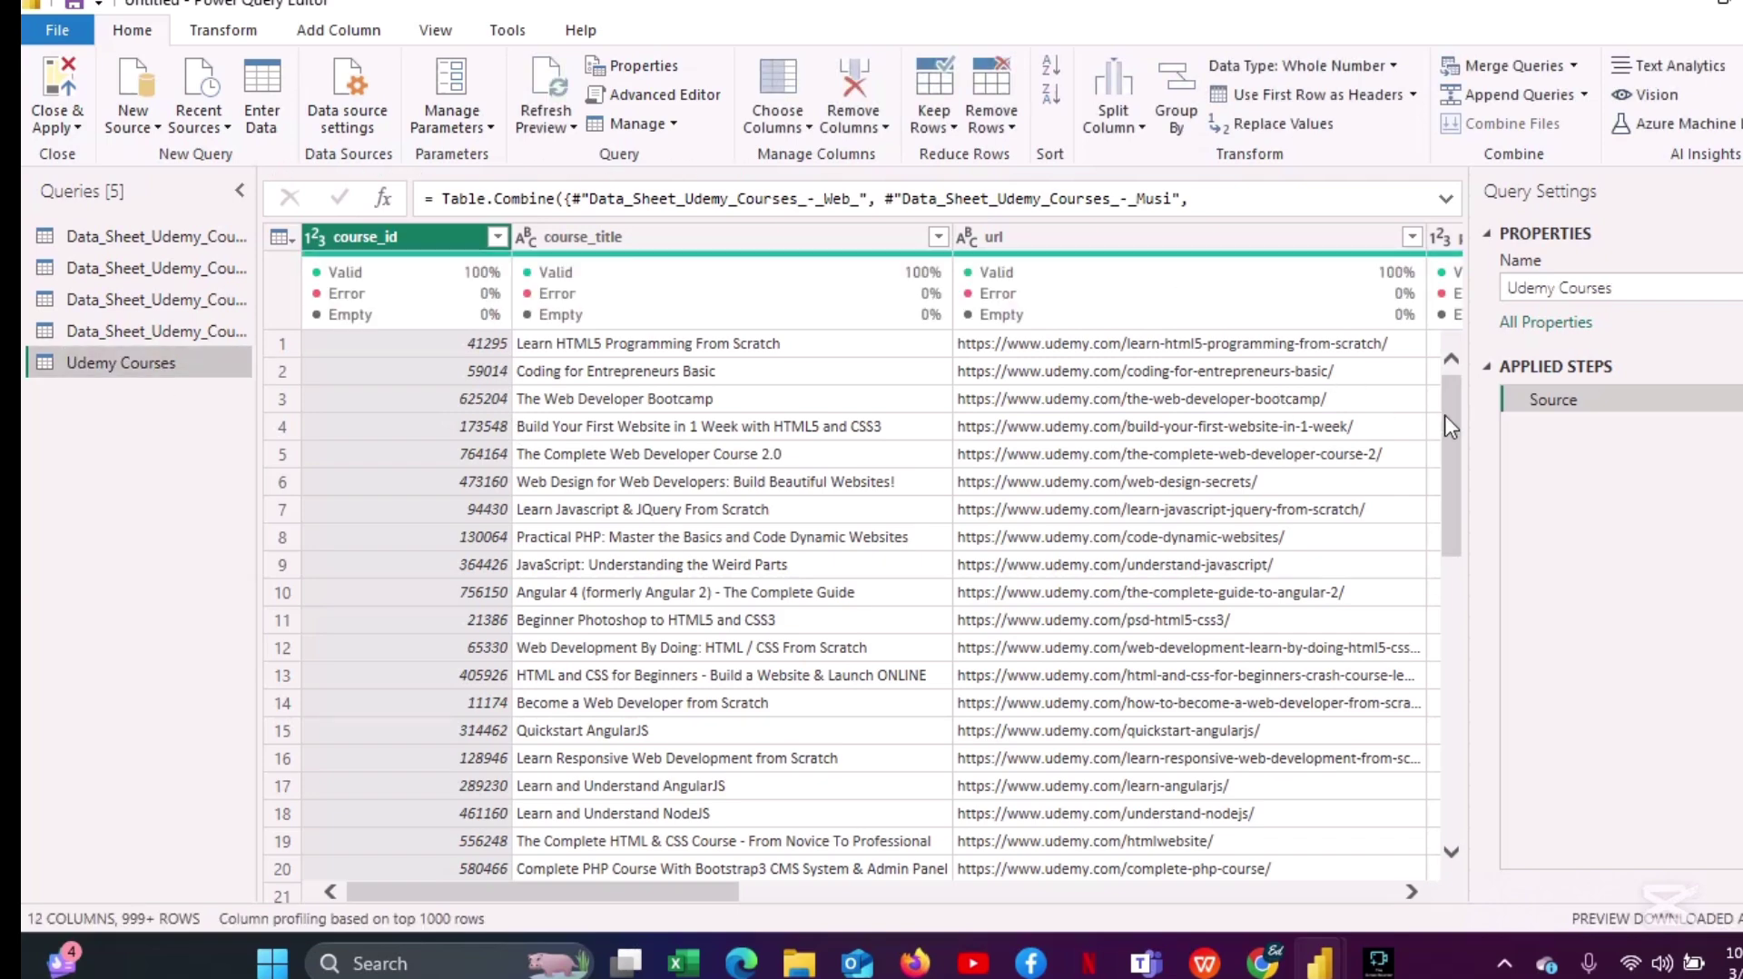
Browse the Udemy Courses rows and check the total with a temporary Count Rows step, deleting that step after reading it.
left_click_drag(1448, 418, 1445, 351)
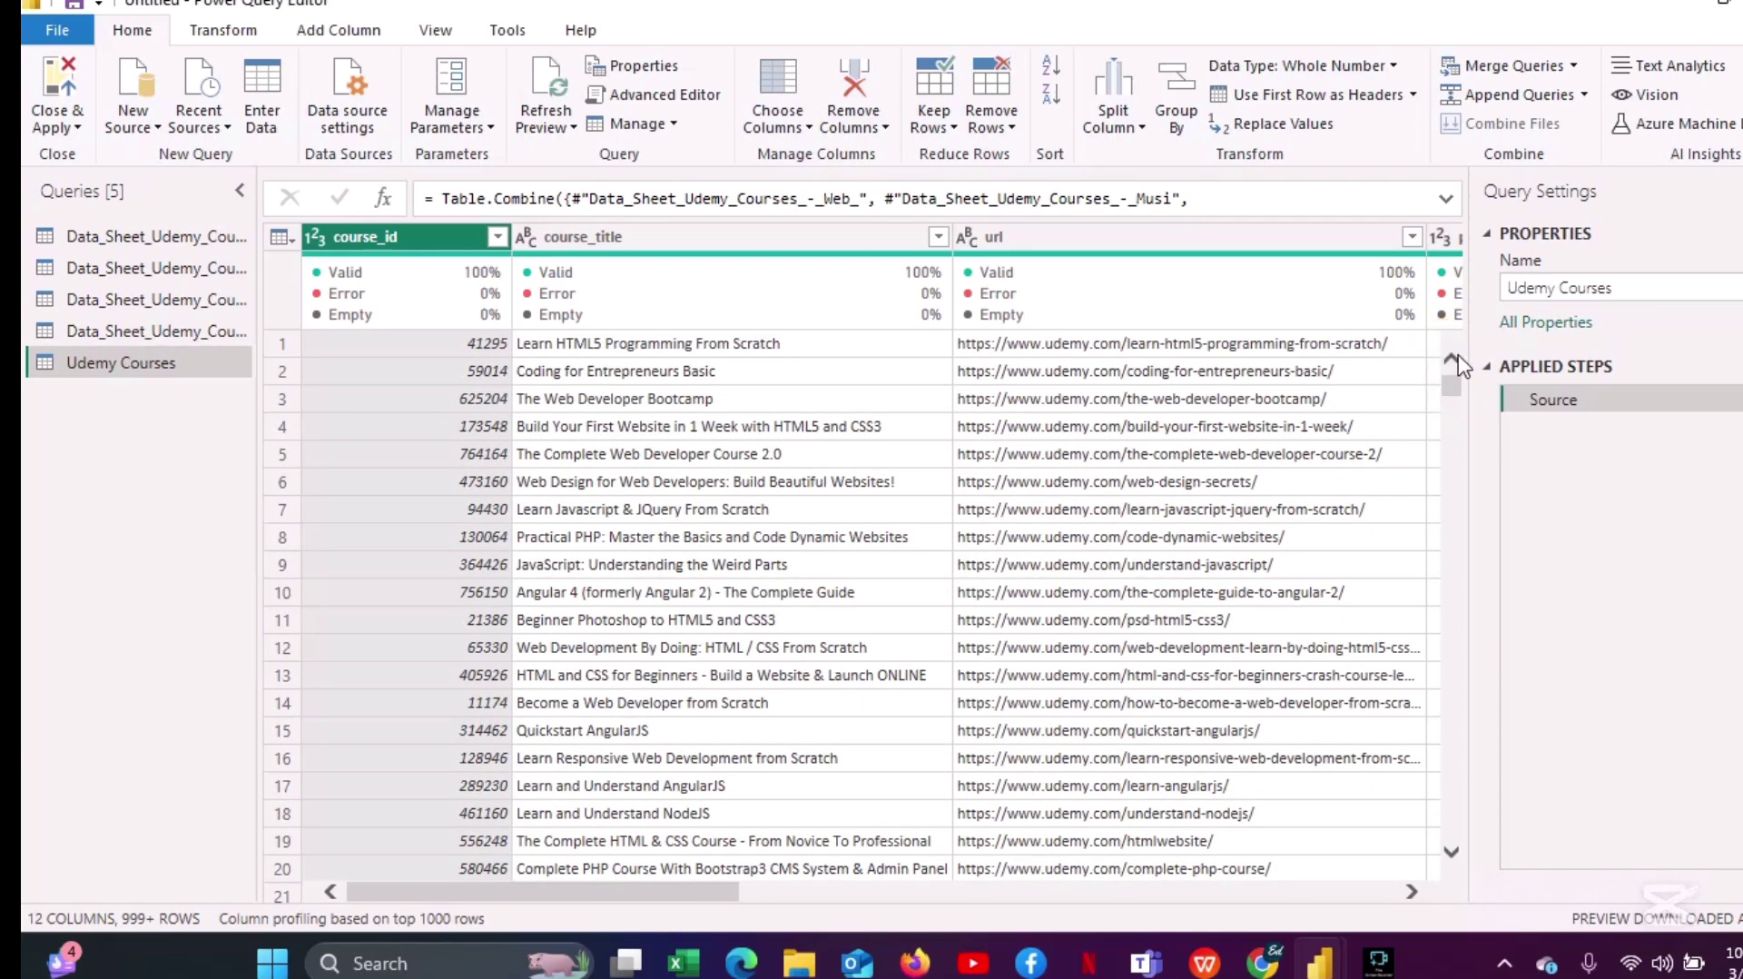
left_click(1448, 350)
left_click(235, 40)
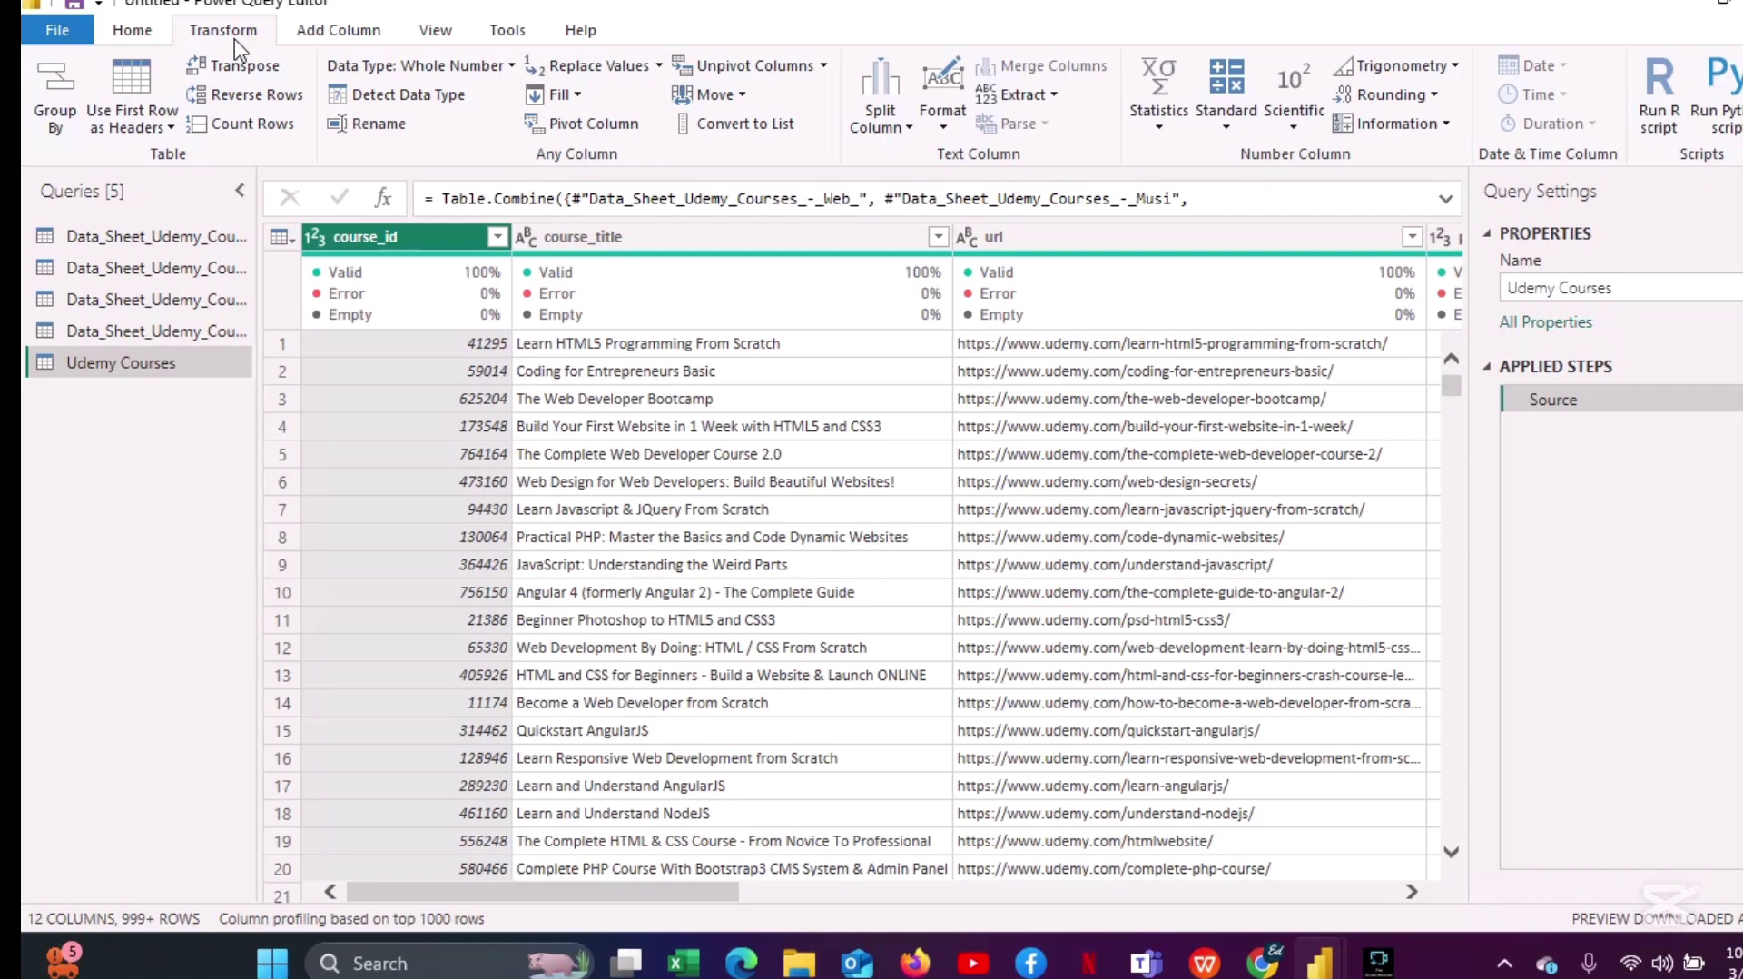
left_click(241, 123)
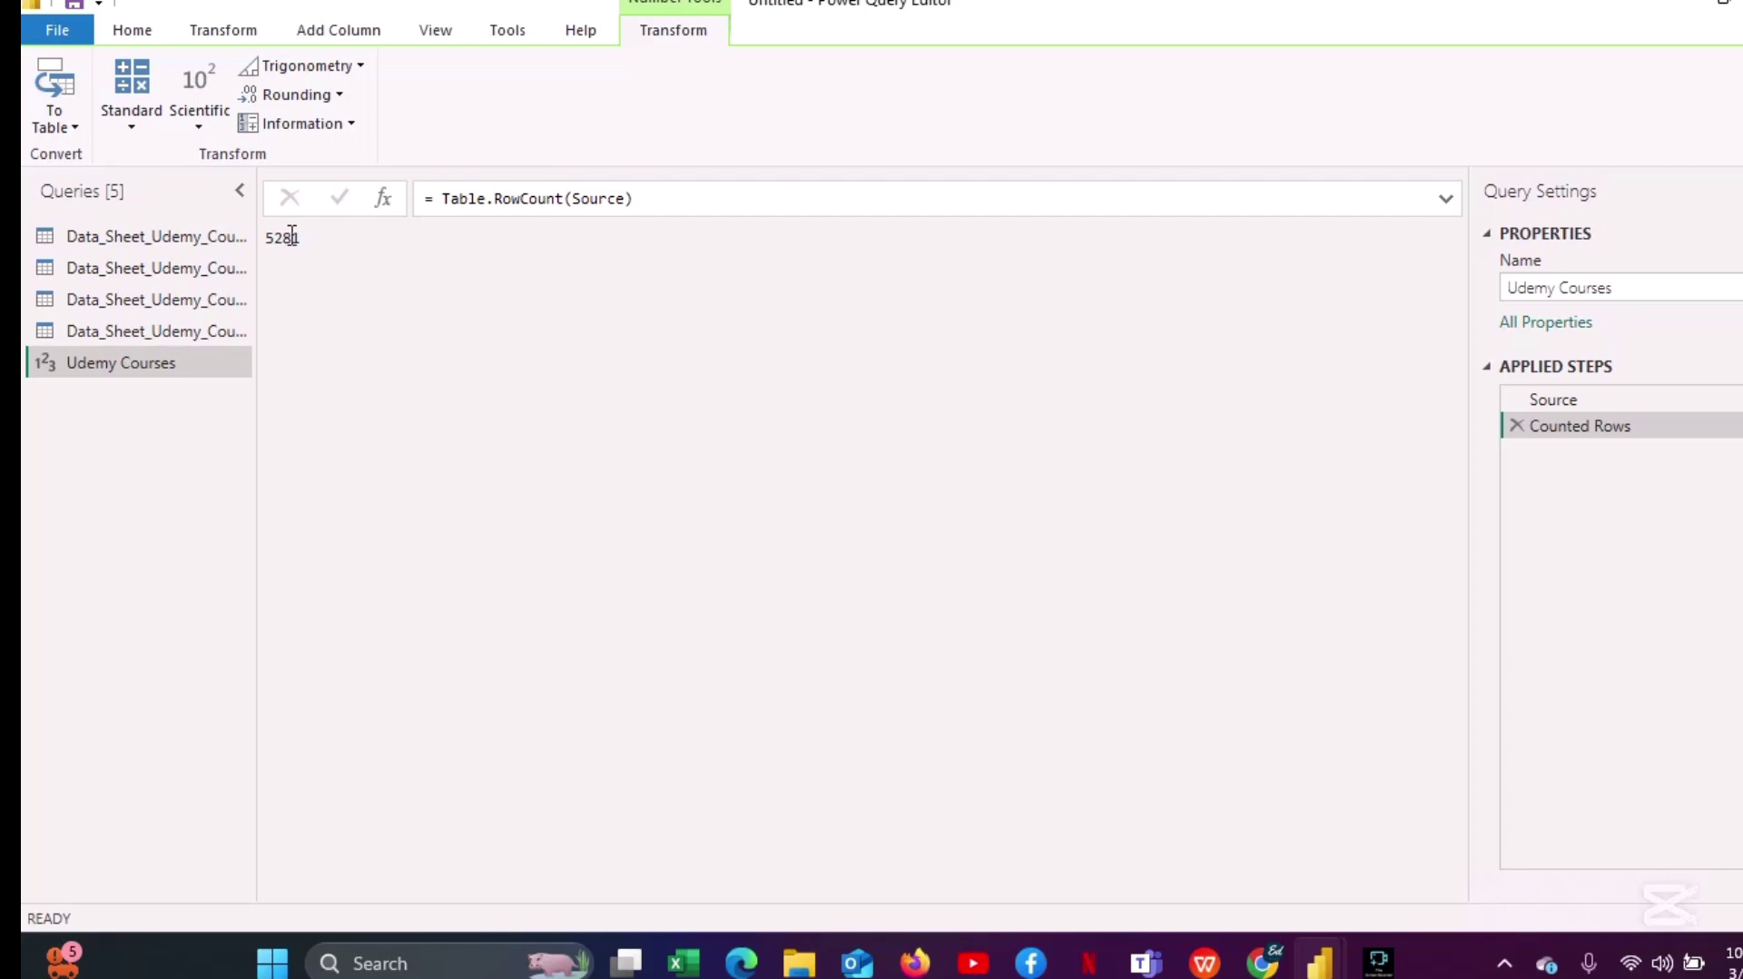
left_click(1518, 427)
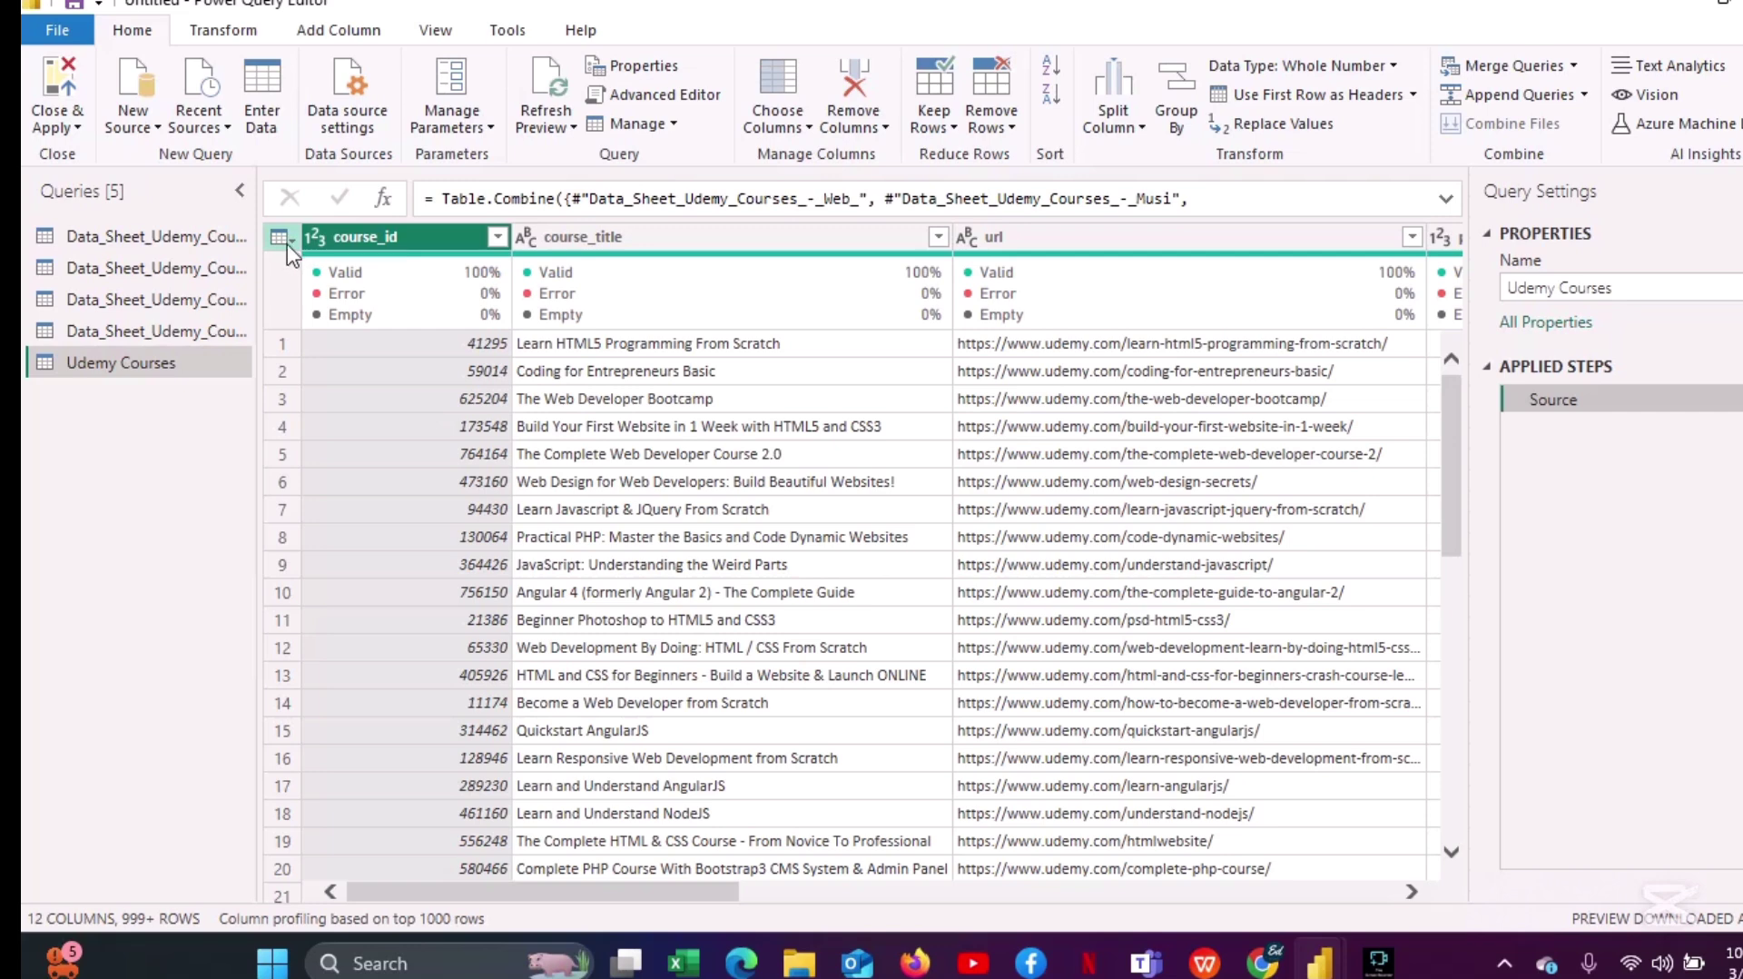
Remove duplicate rows across the whole Udemy Courses table and recount the rows with a temporary Count Rows step.
left_click(283, 240)
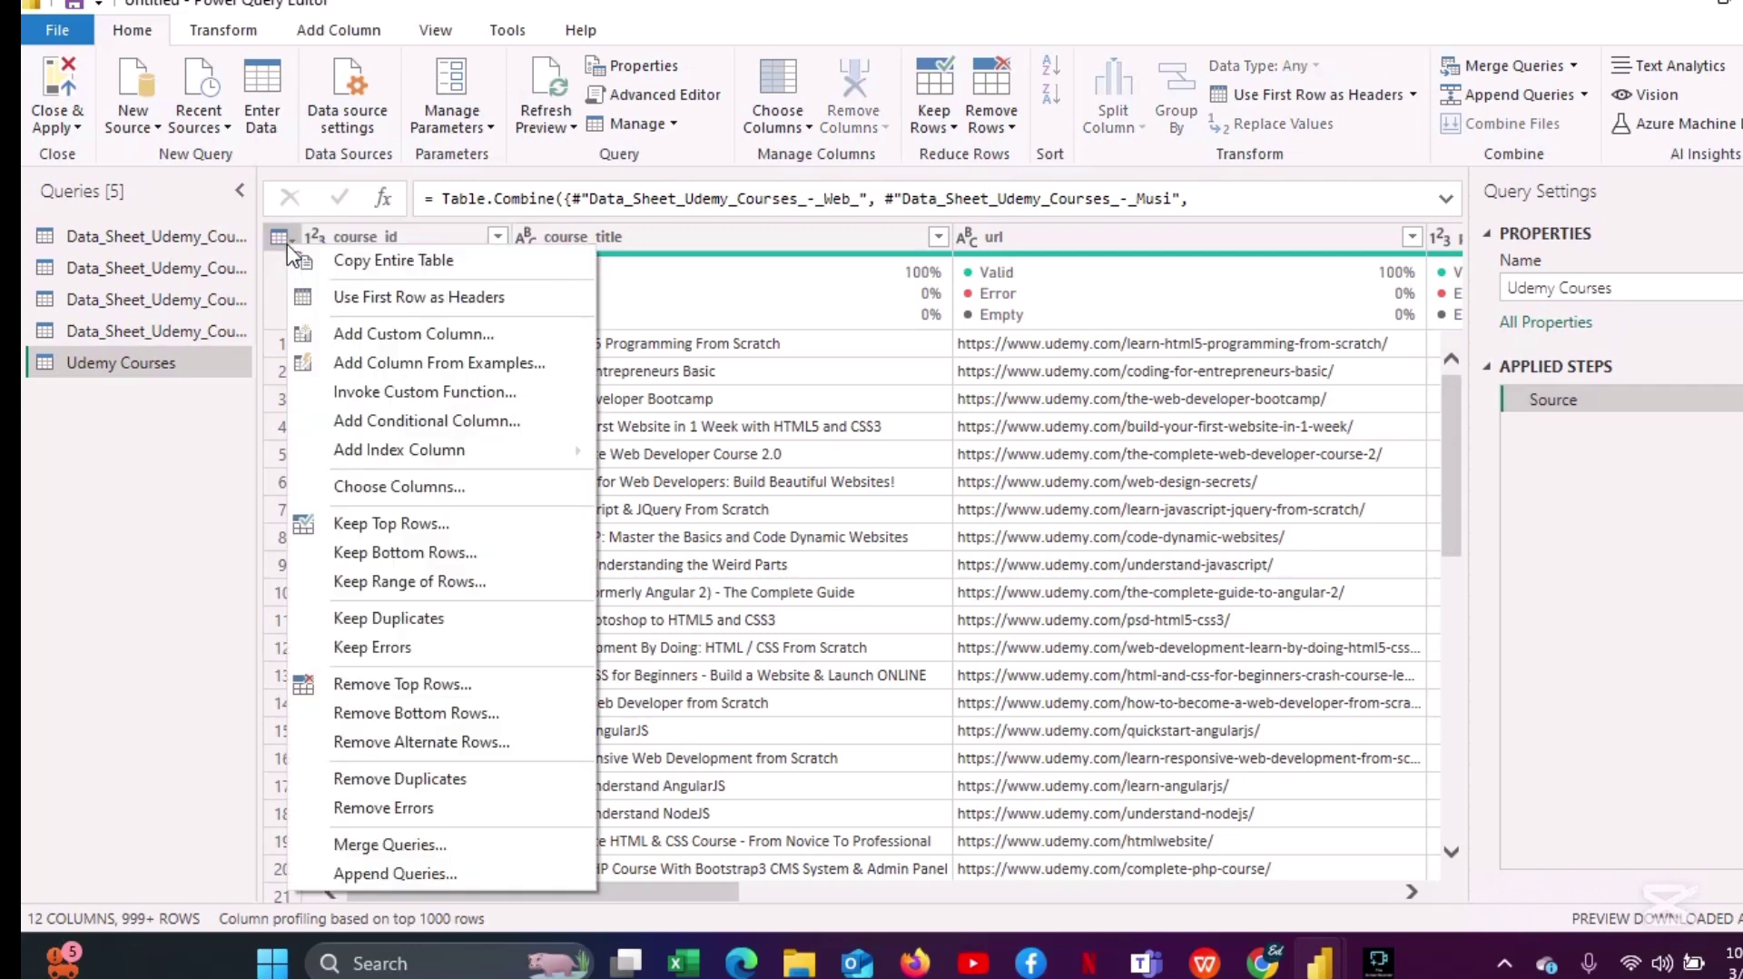
left_click(400, 780)
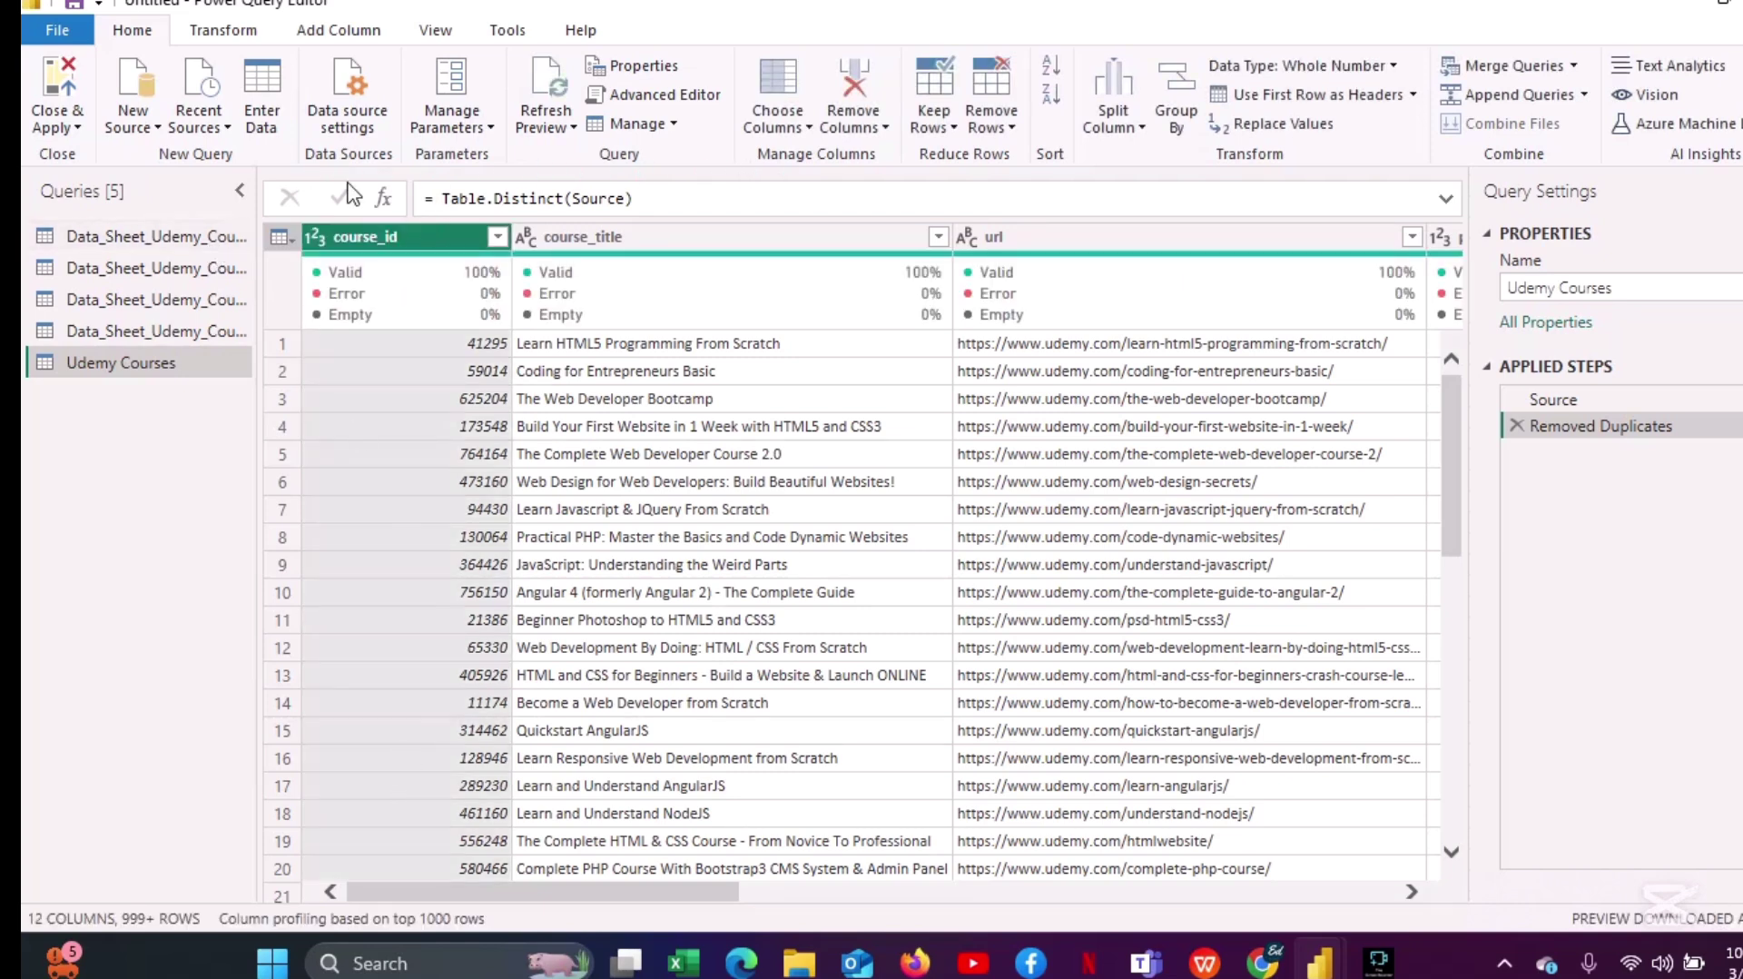
left_click(235, 29)
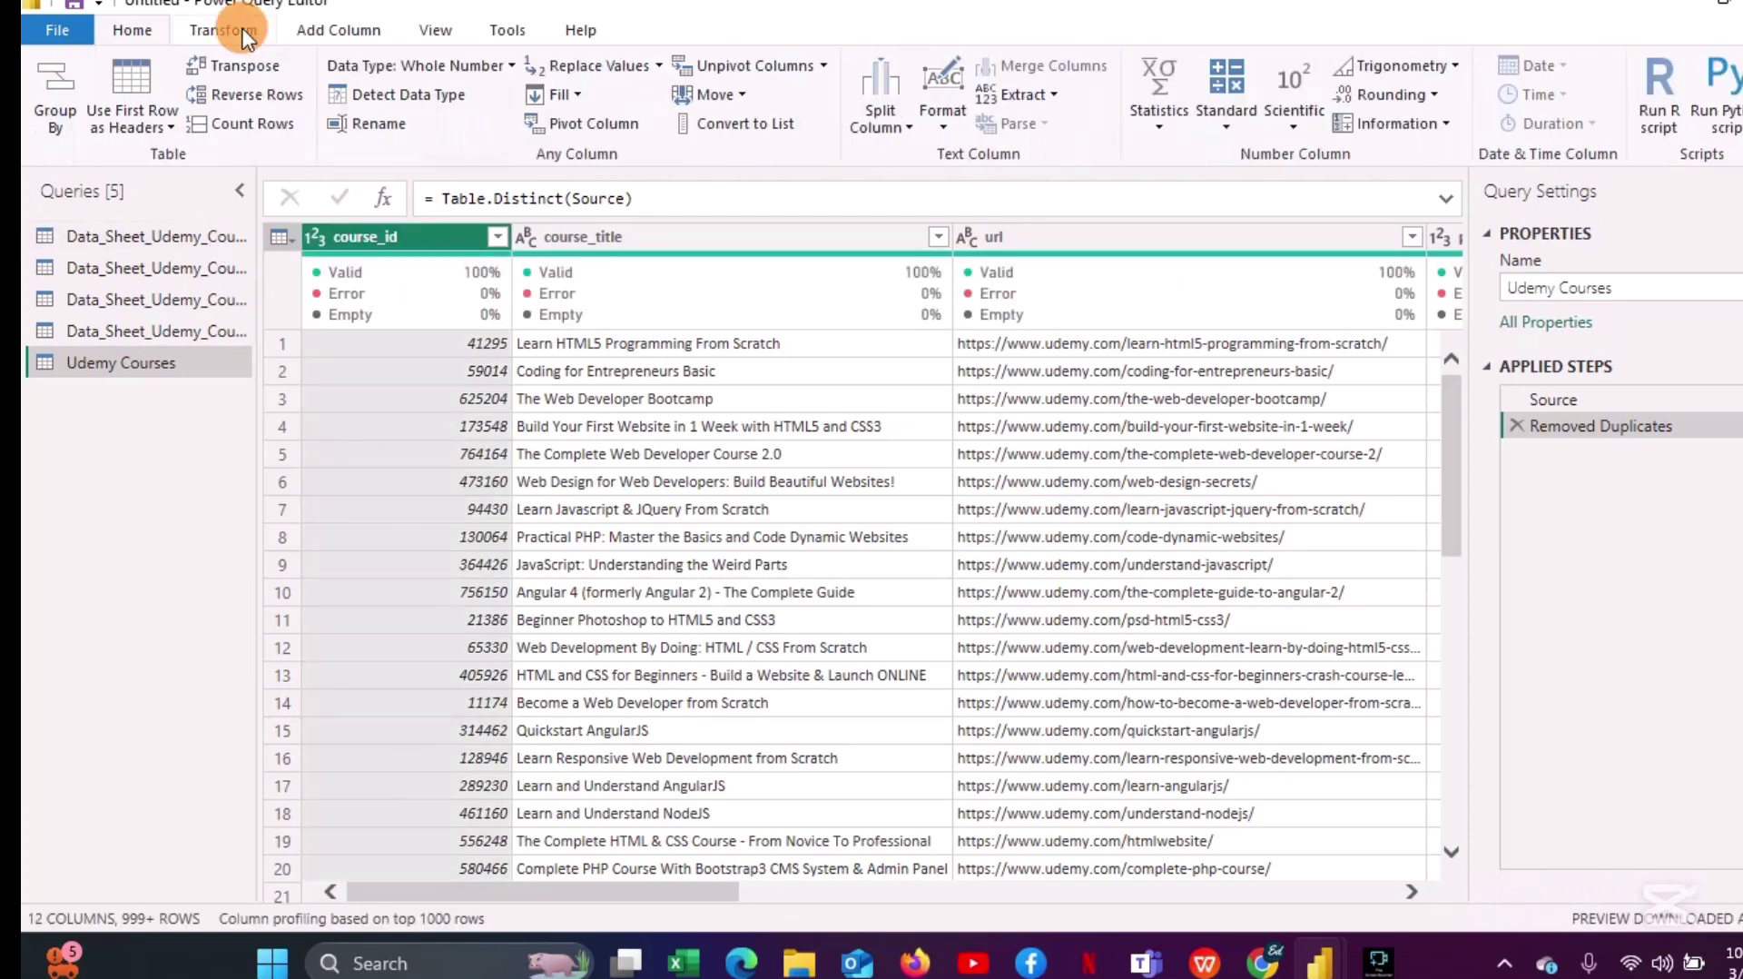
left_click(246, 127)
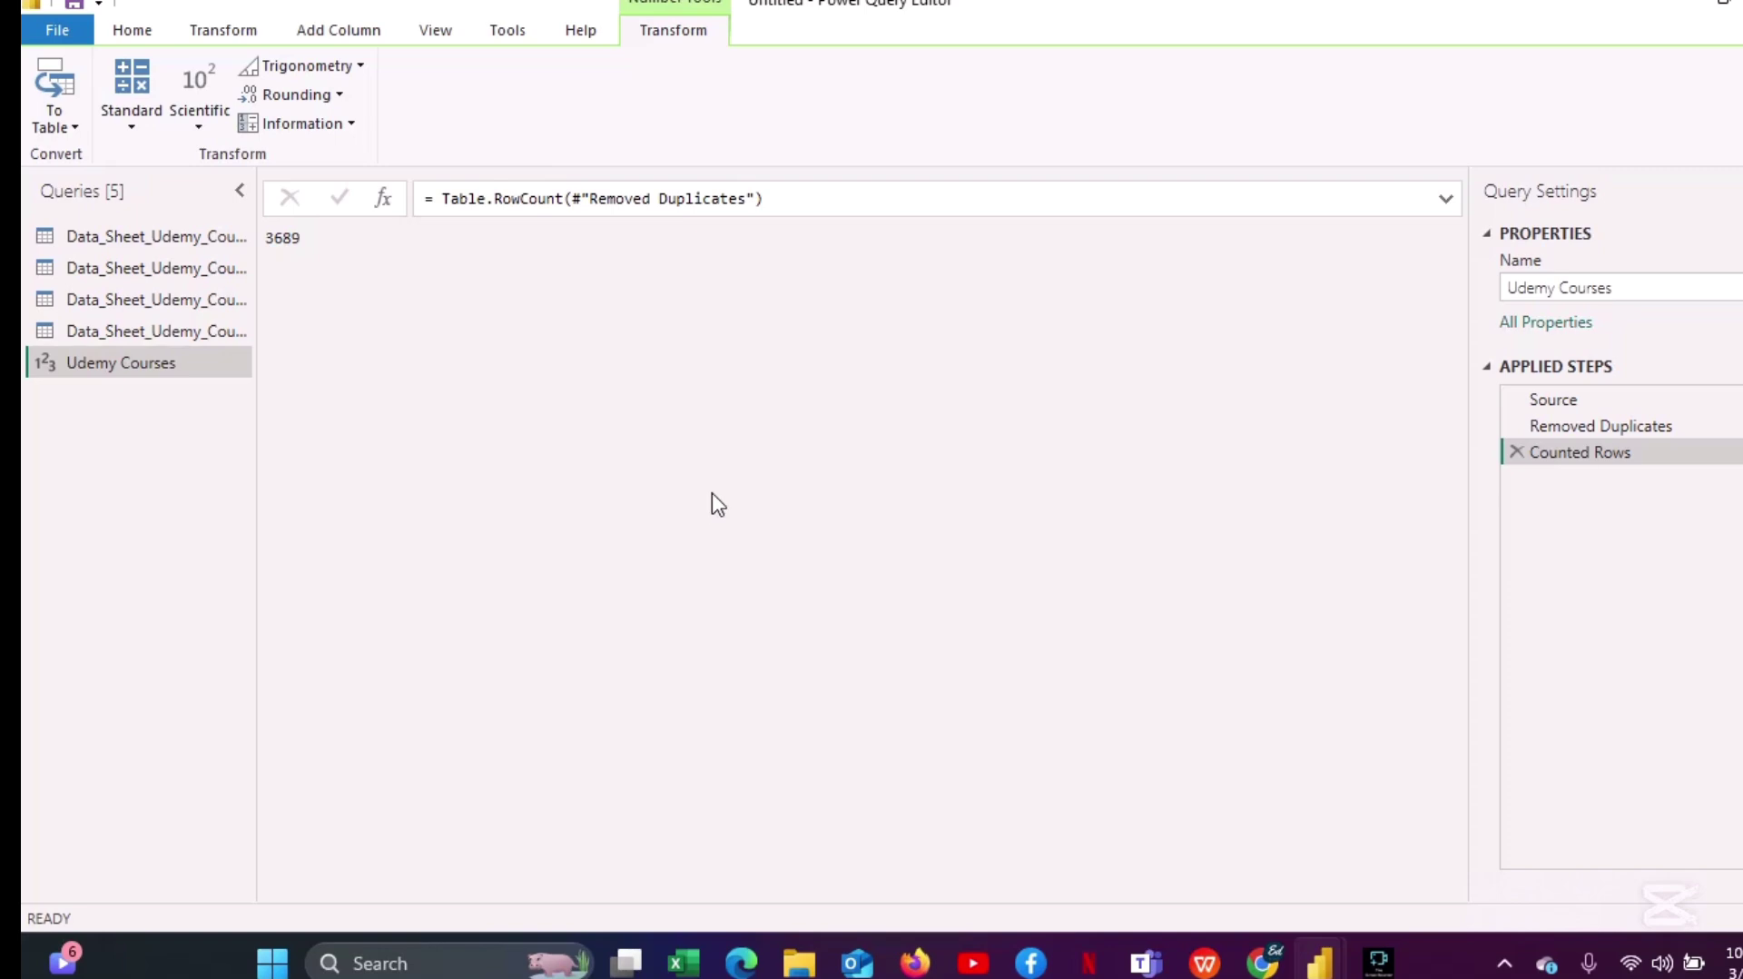
left_click(1517, 454)
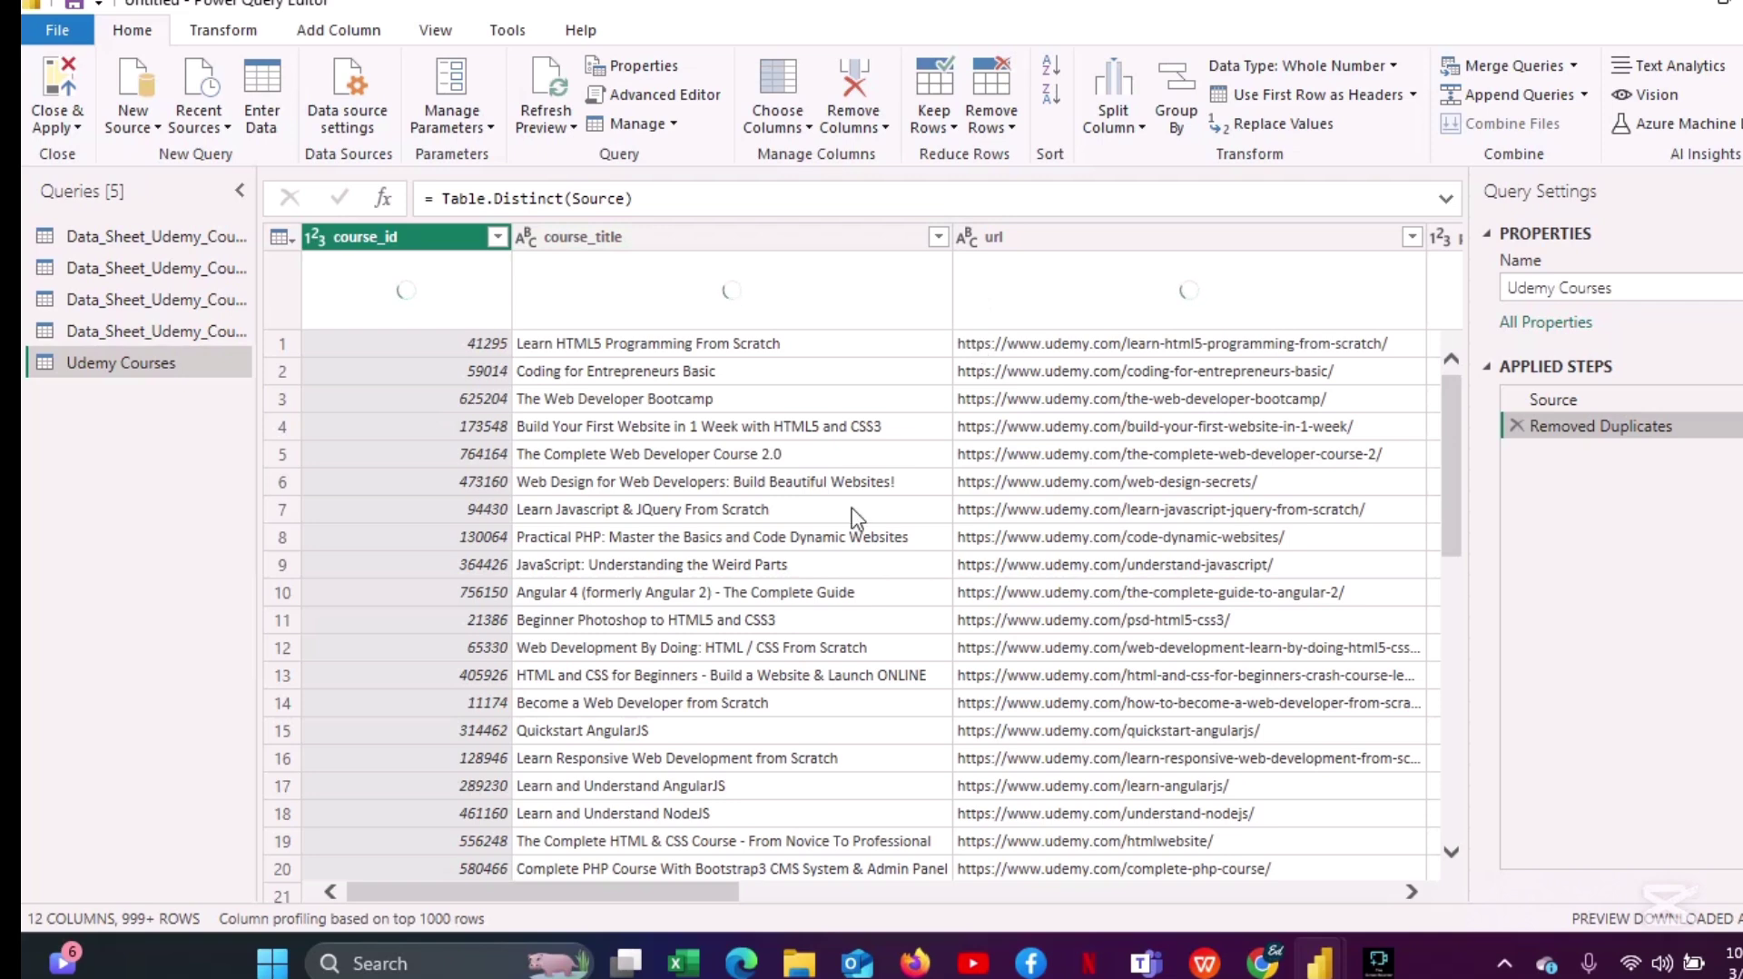
Select the price column in Udemy Courses and start adding a conditional column.
left_click(511, 892)
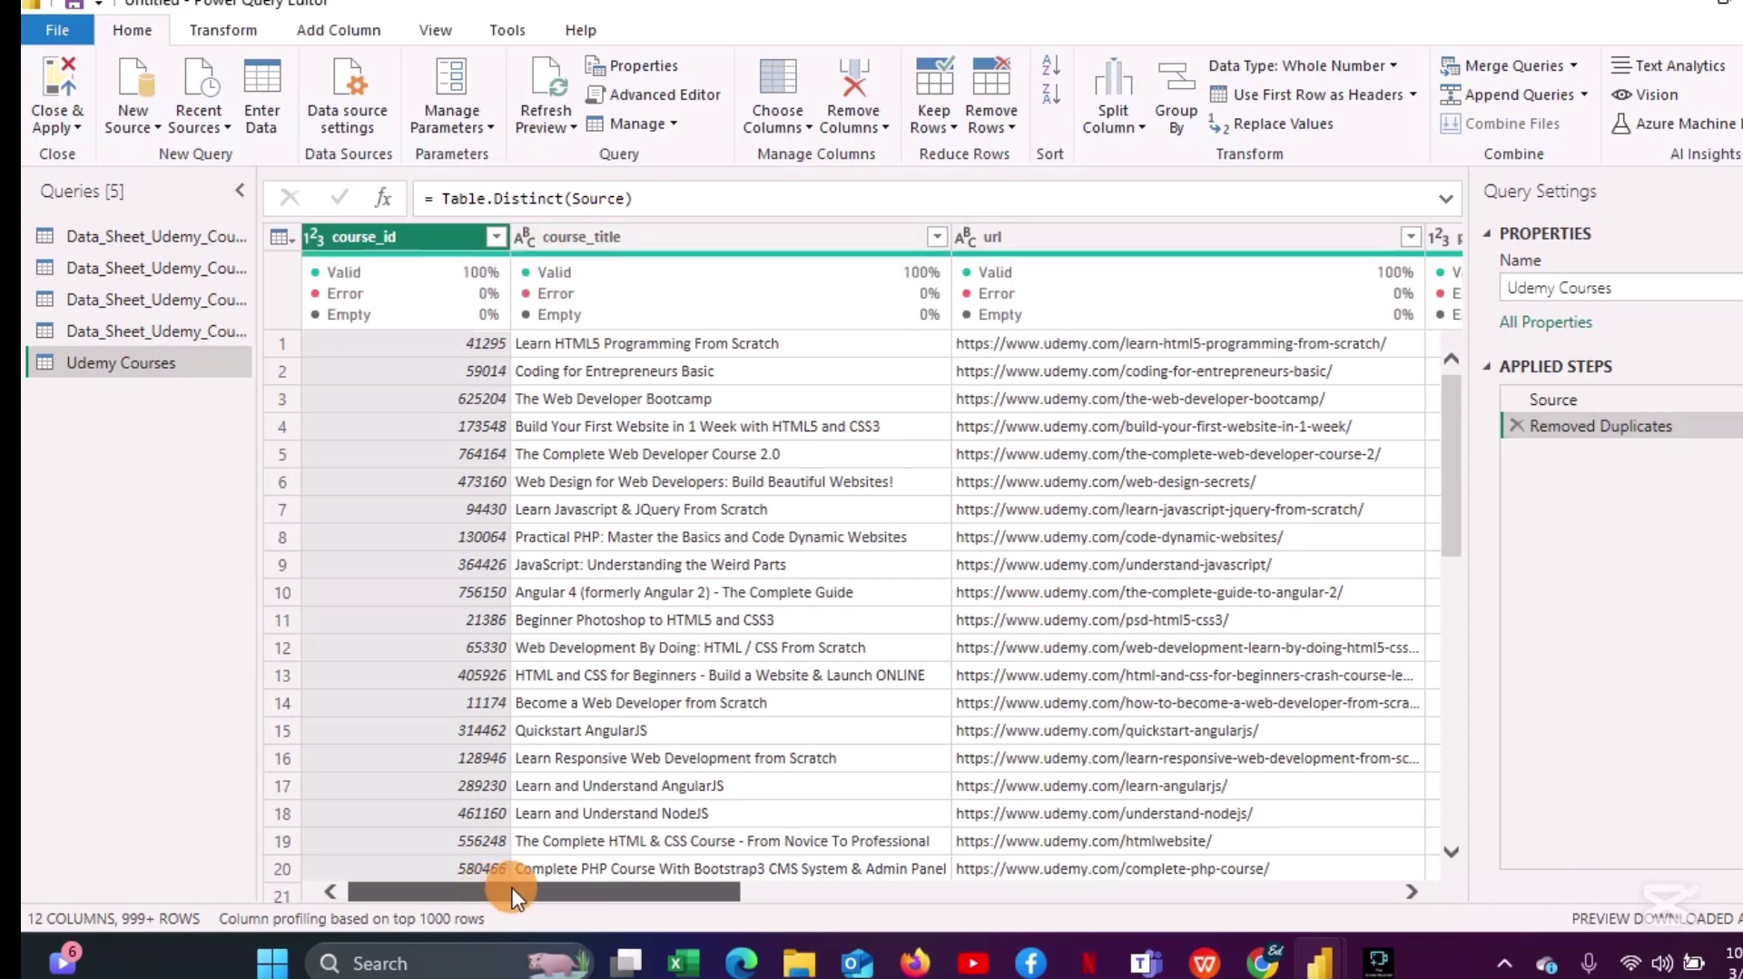
left_click_drag(512, 894, 75, 911)
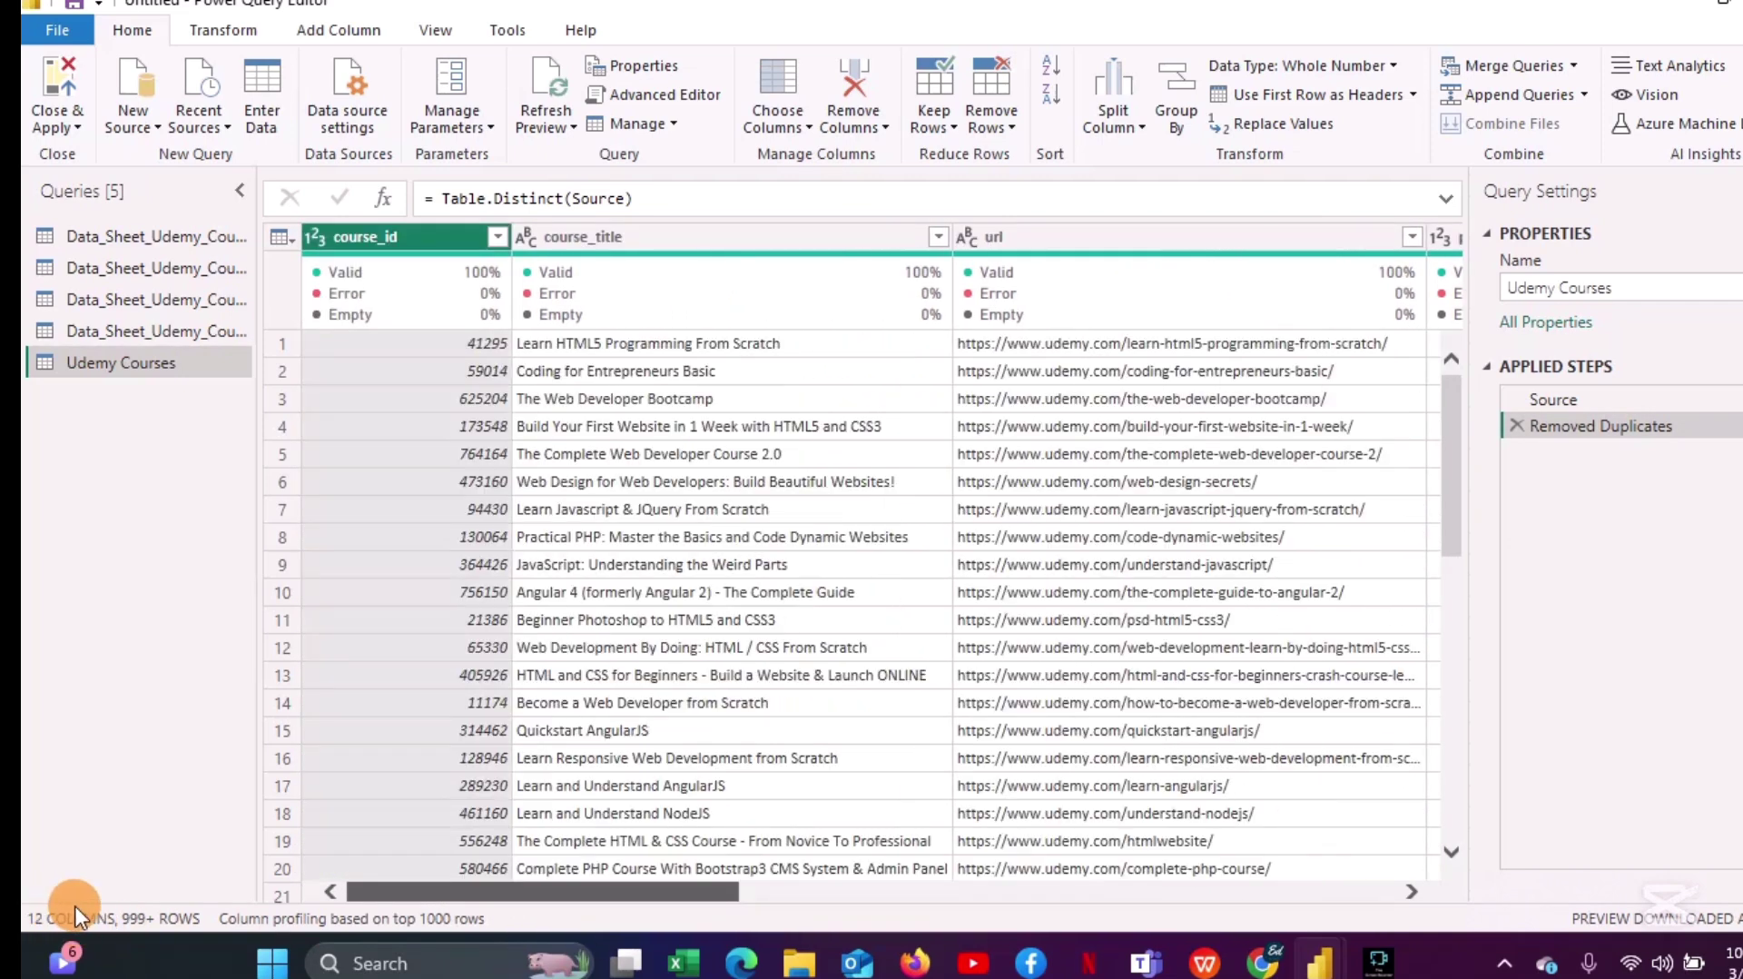
left_click_drag(417, 924, 781, 913)
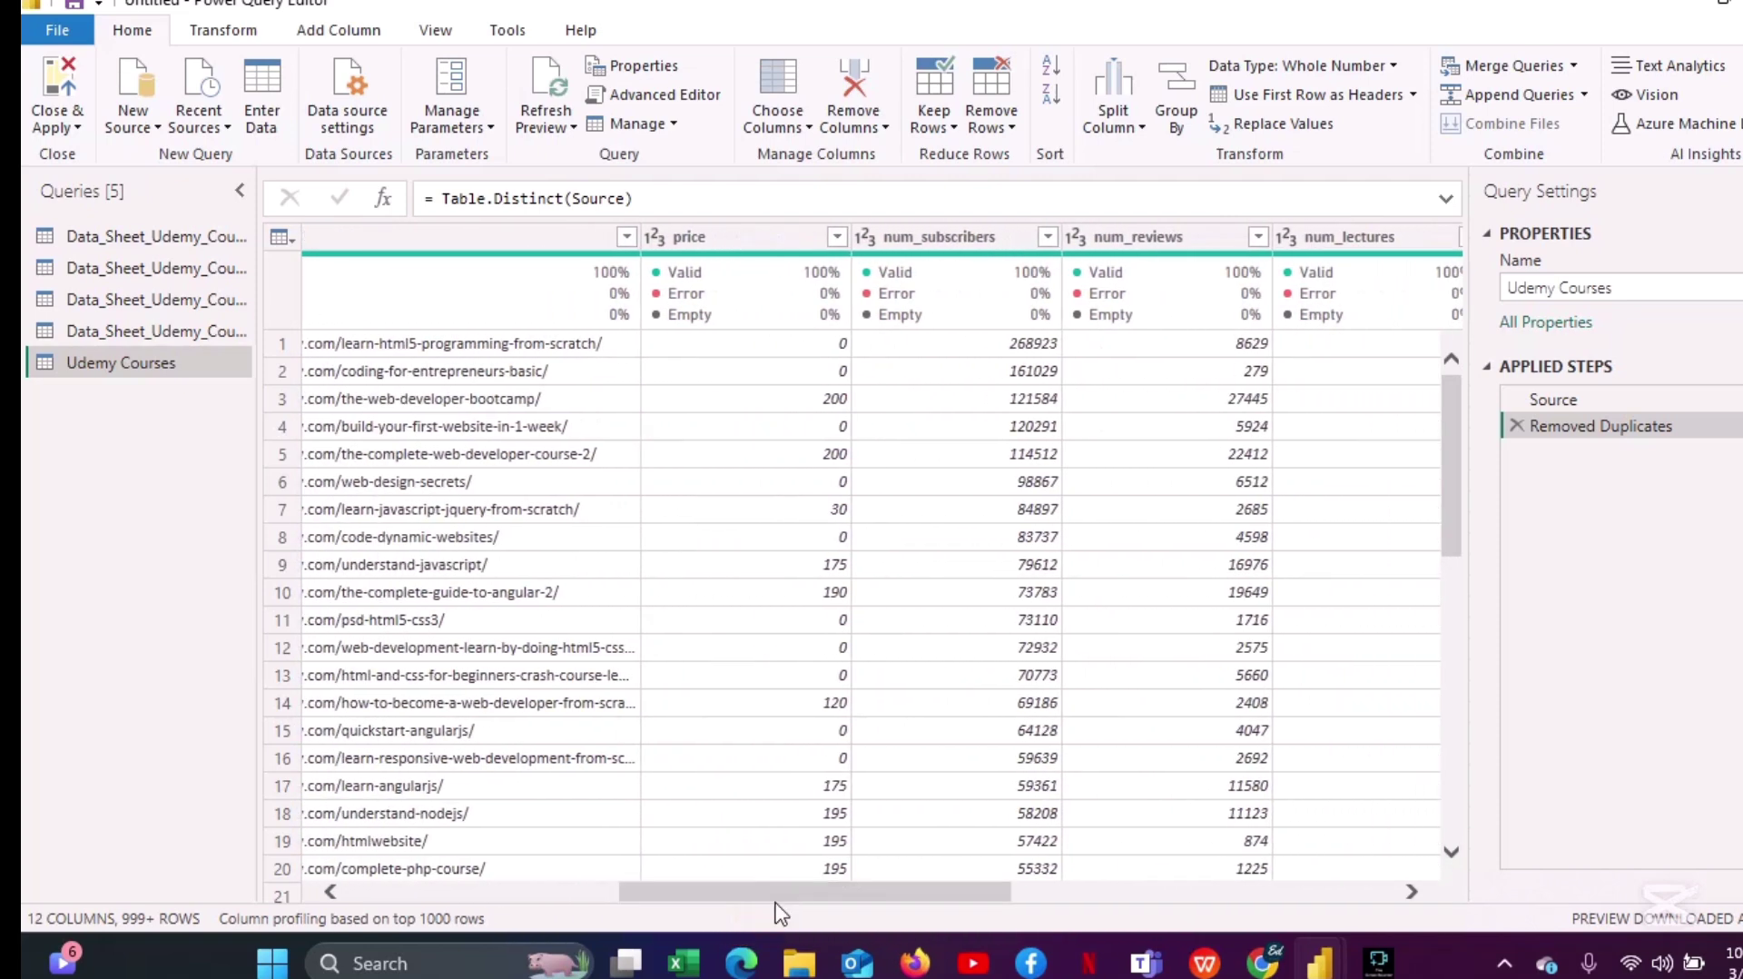
left_click(739, 251)
left_click(739, 251)
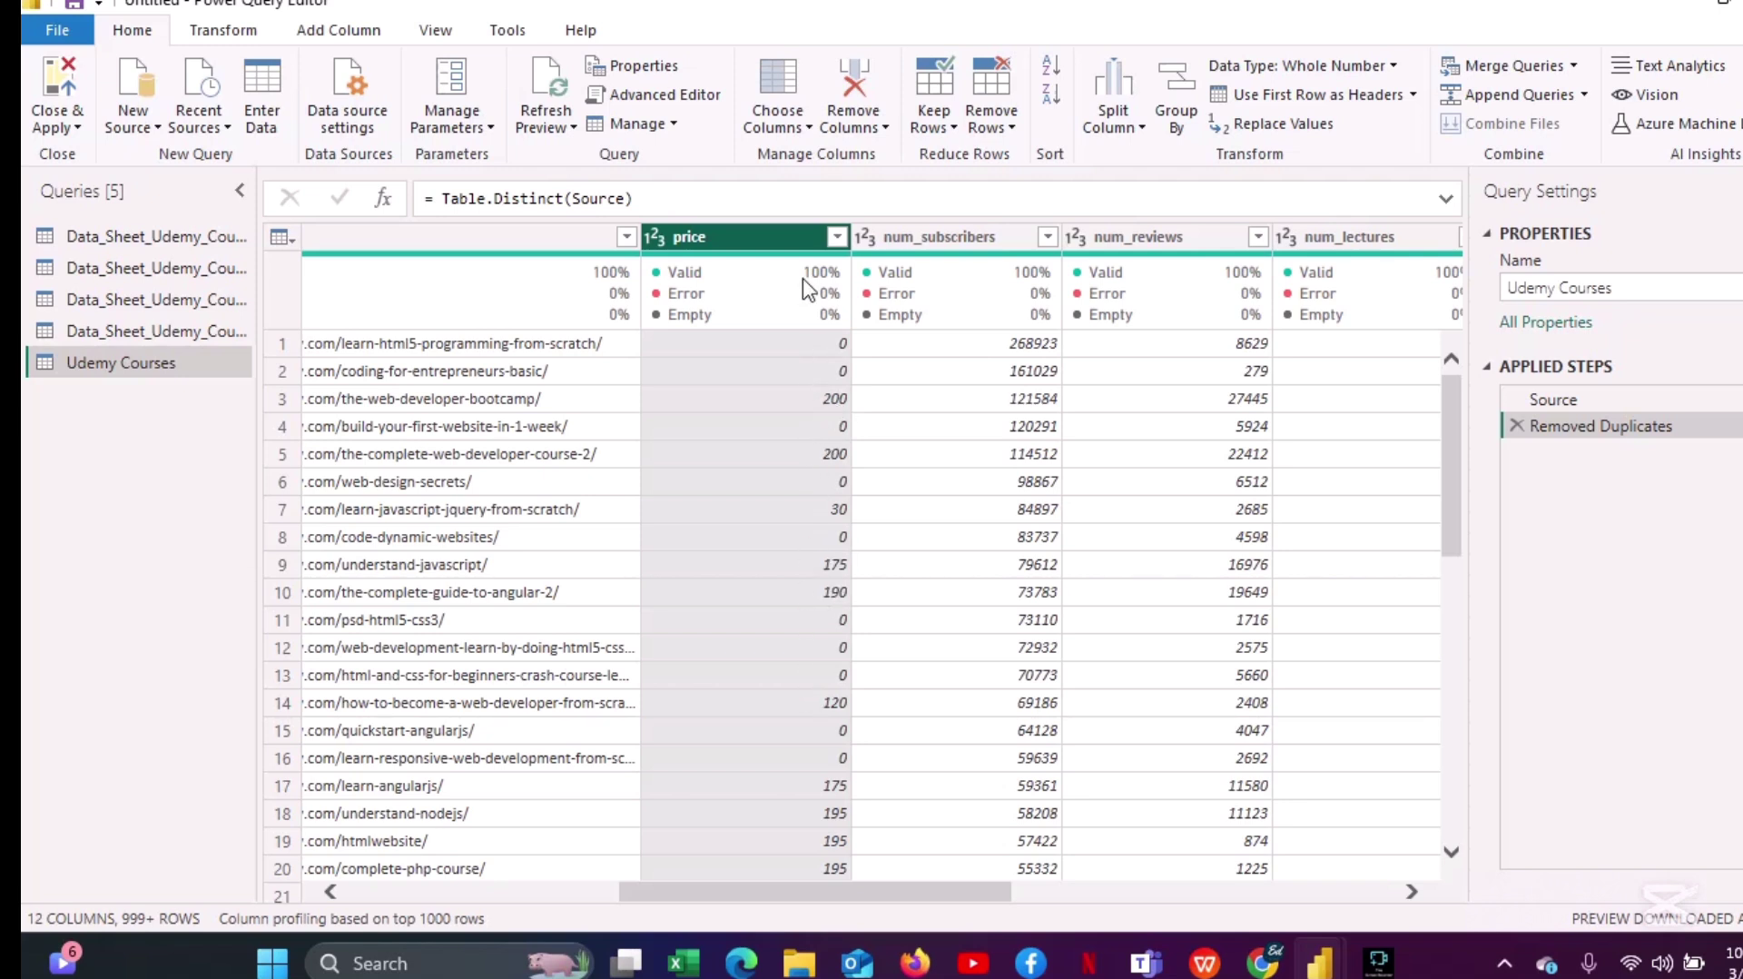
mouse_move(803, 302)
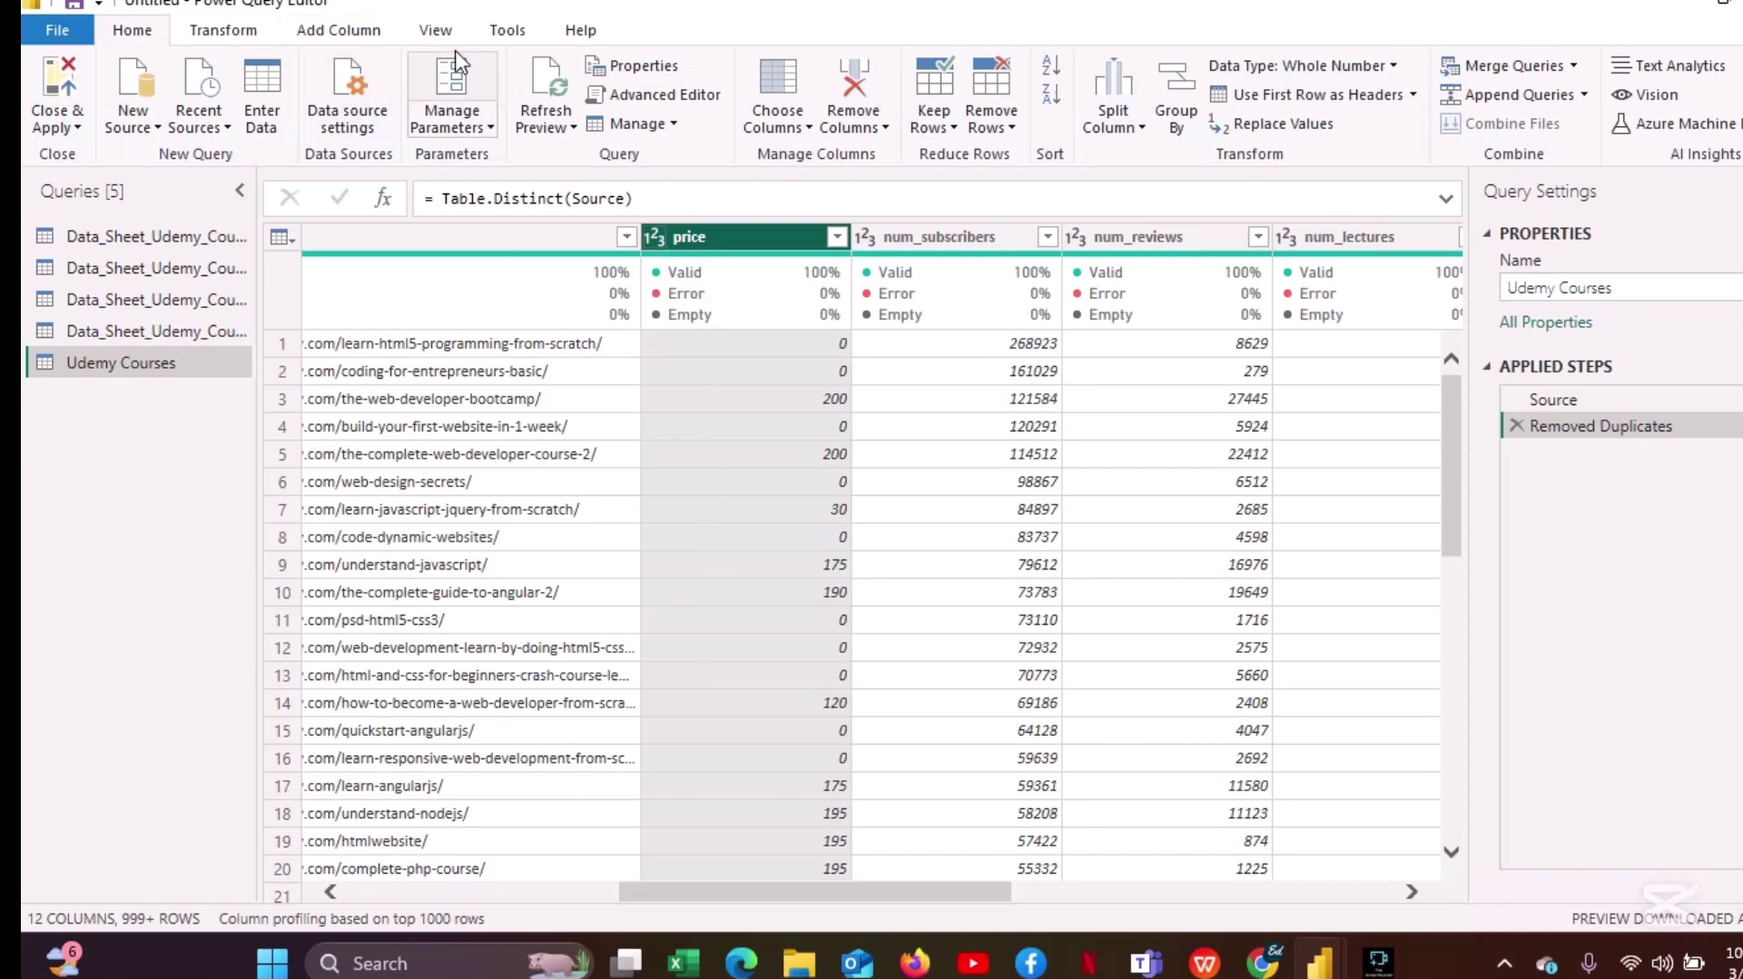
left_click(343, 34)
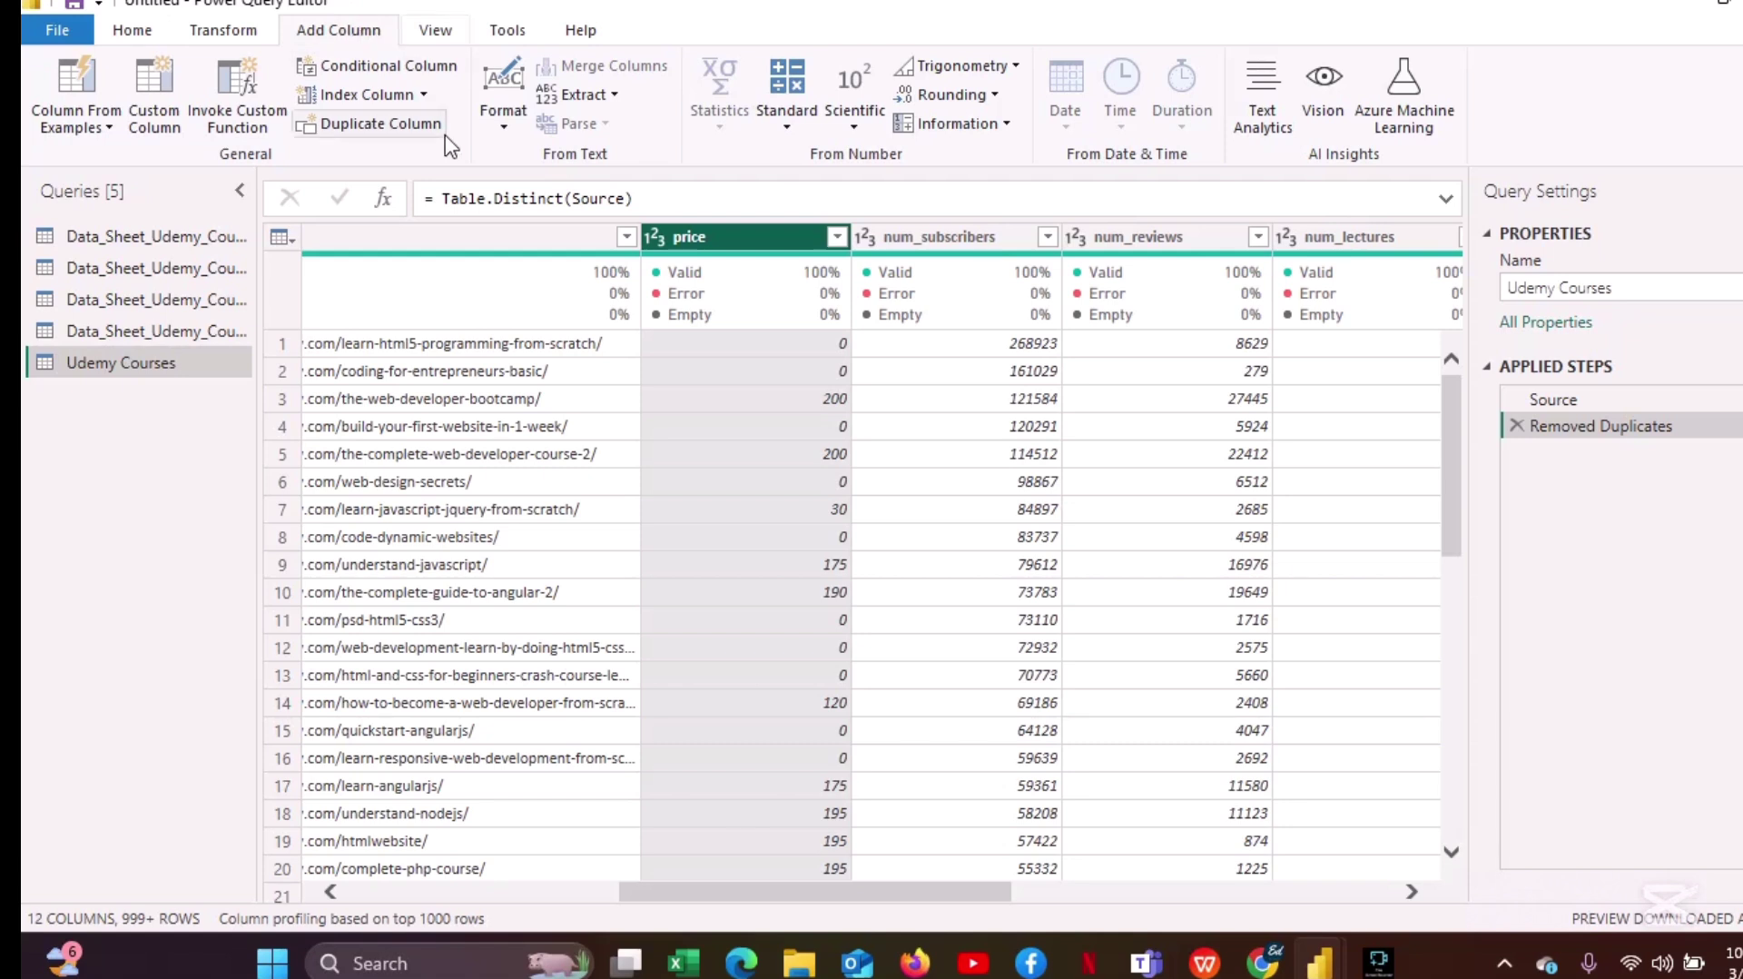
left_click(417, 69)
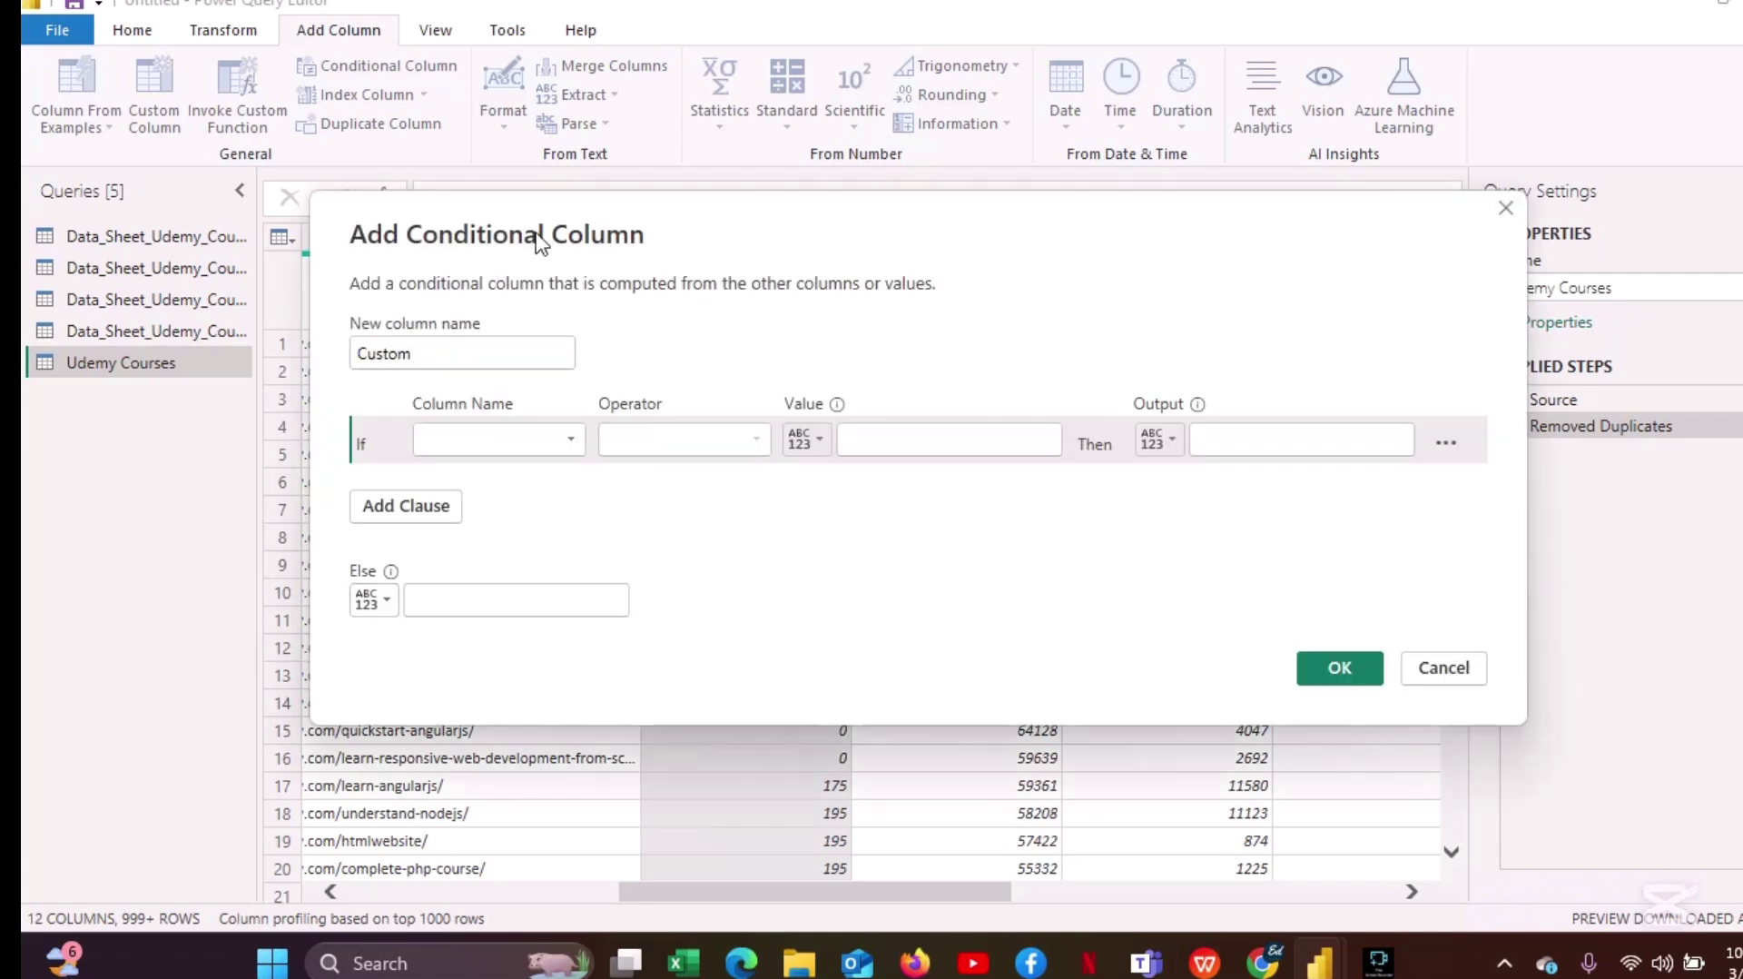
Name the new conditional column Payment Status.
left_click(471, 356)
key("BackSpace")
key("BackSpace")
key("BackSpace")
key("BackSpace")
key("BackSpace")
key("BackSpace")
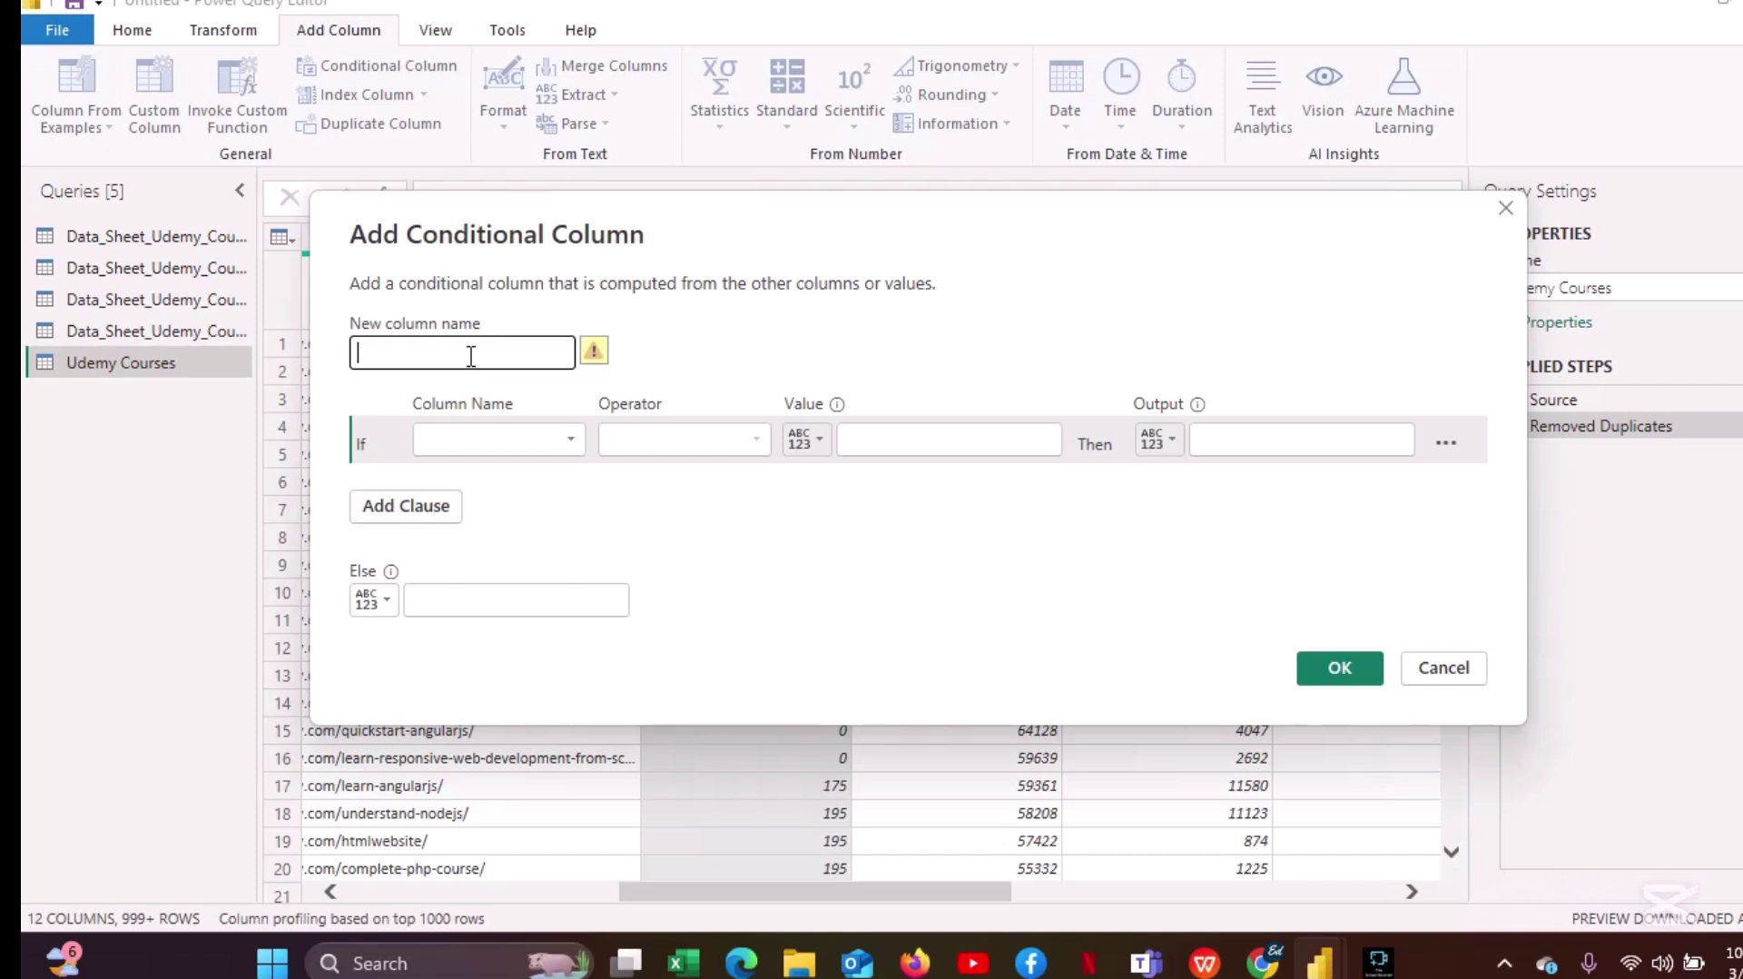
type("Payment Sa")
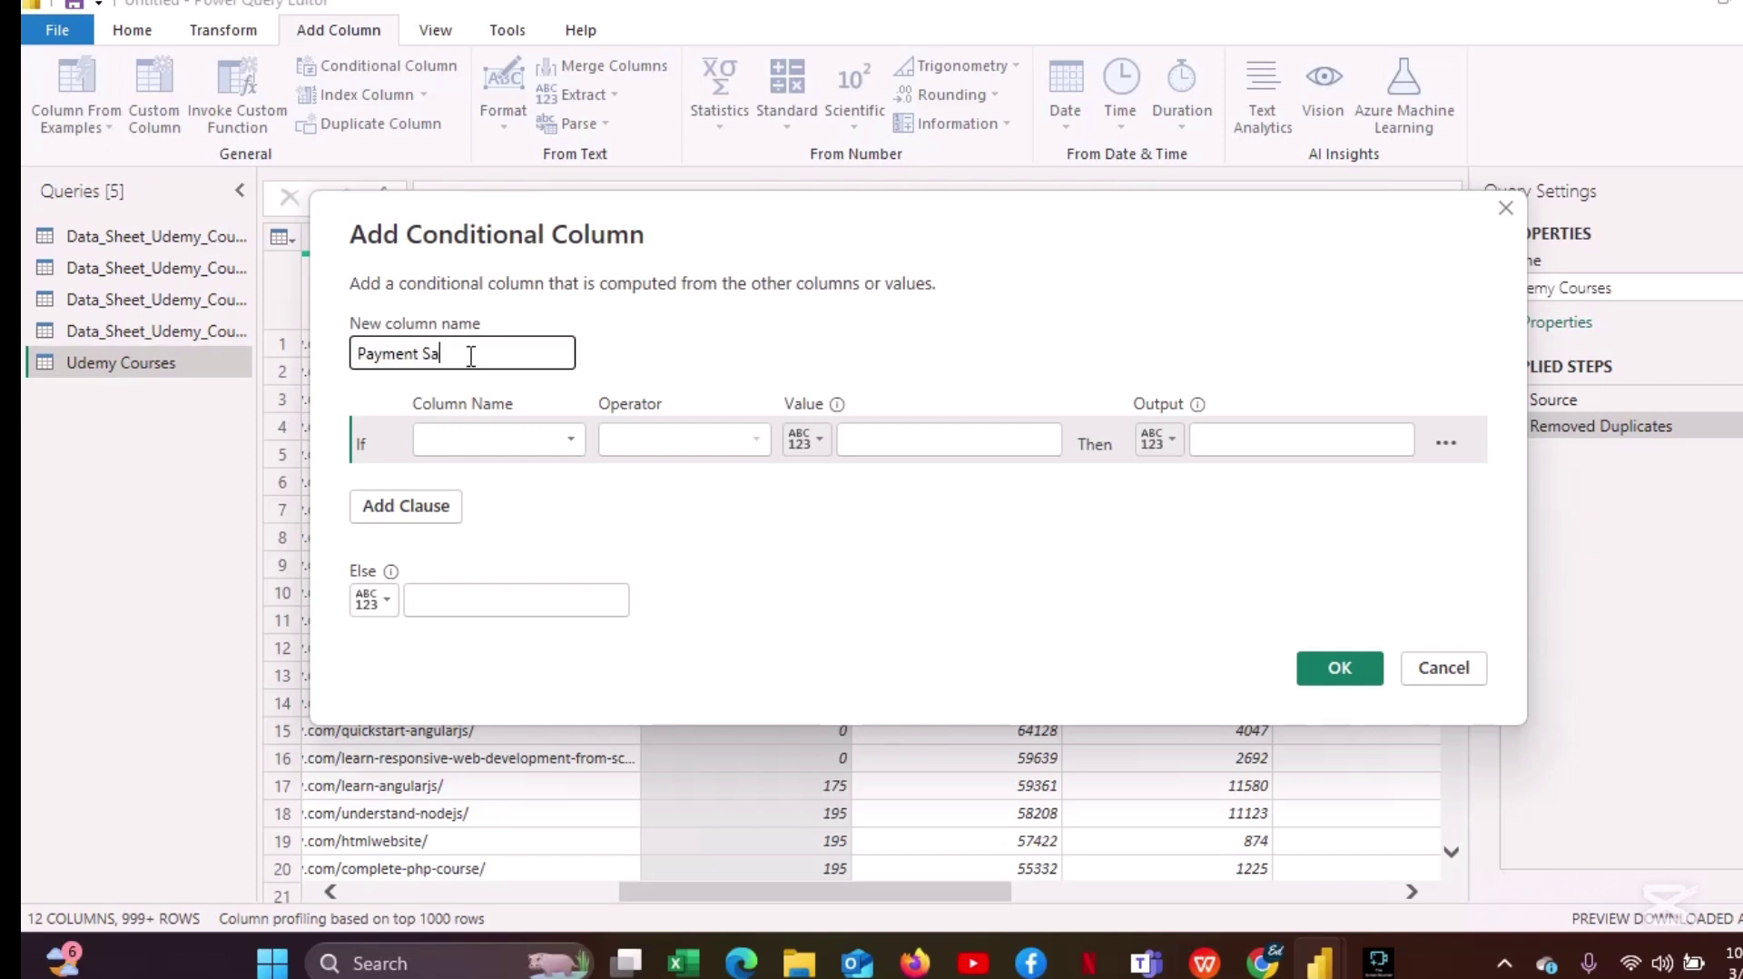
key("BackSpace")
type("tatus")
Define the Payment Status rule as Free if price equals 0, else Paid, and create the column.
left_click(558, 445)
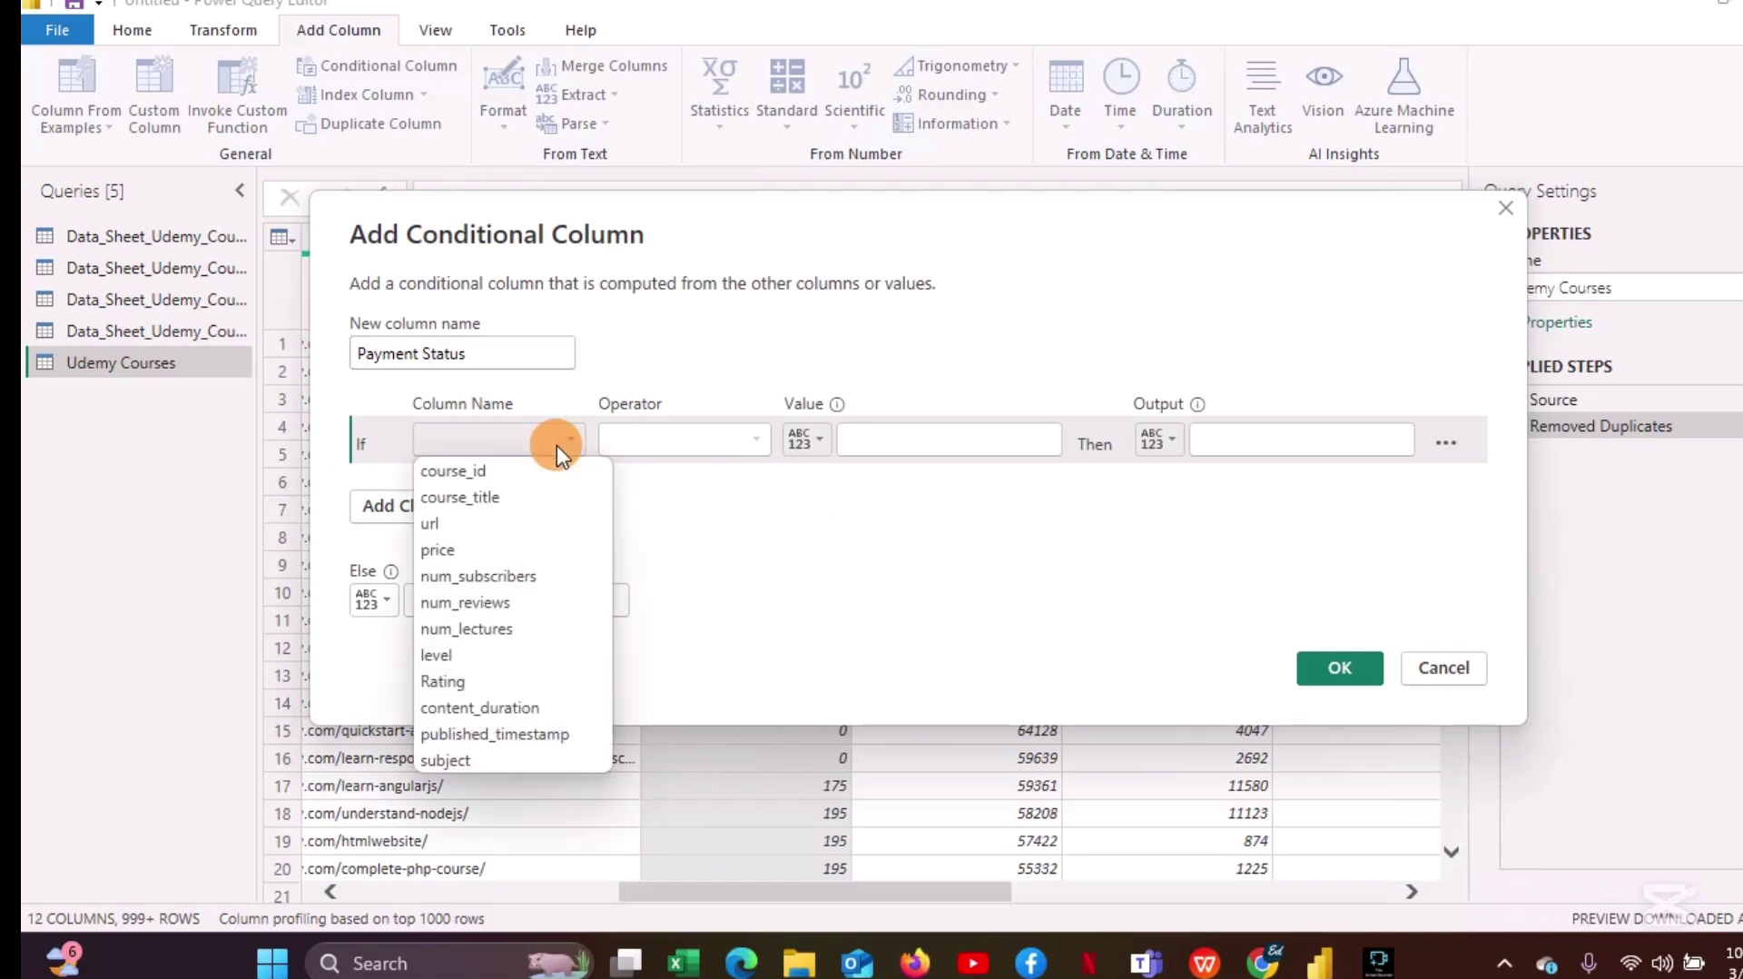
left_click(451, 548)
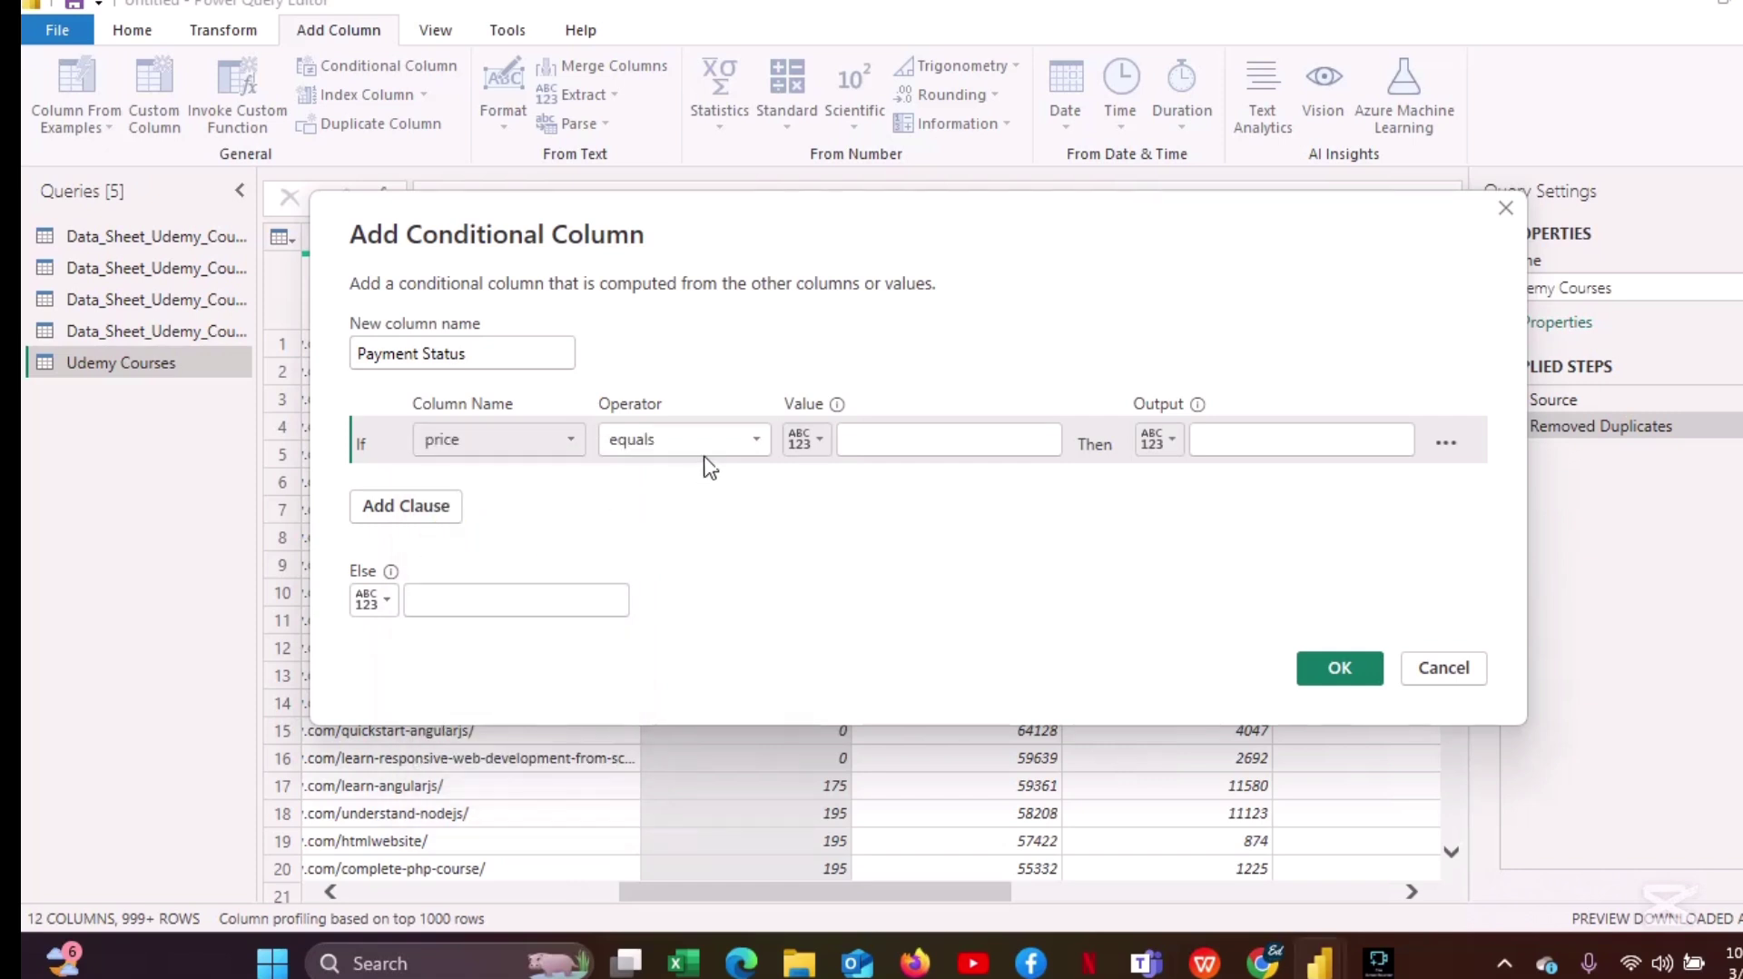
left_click(759, 442)
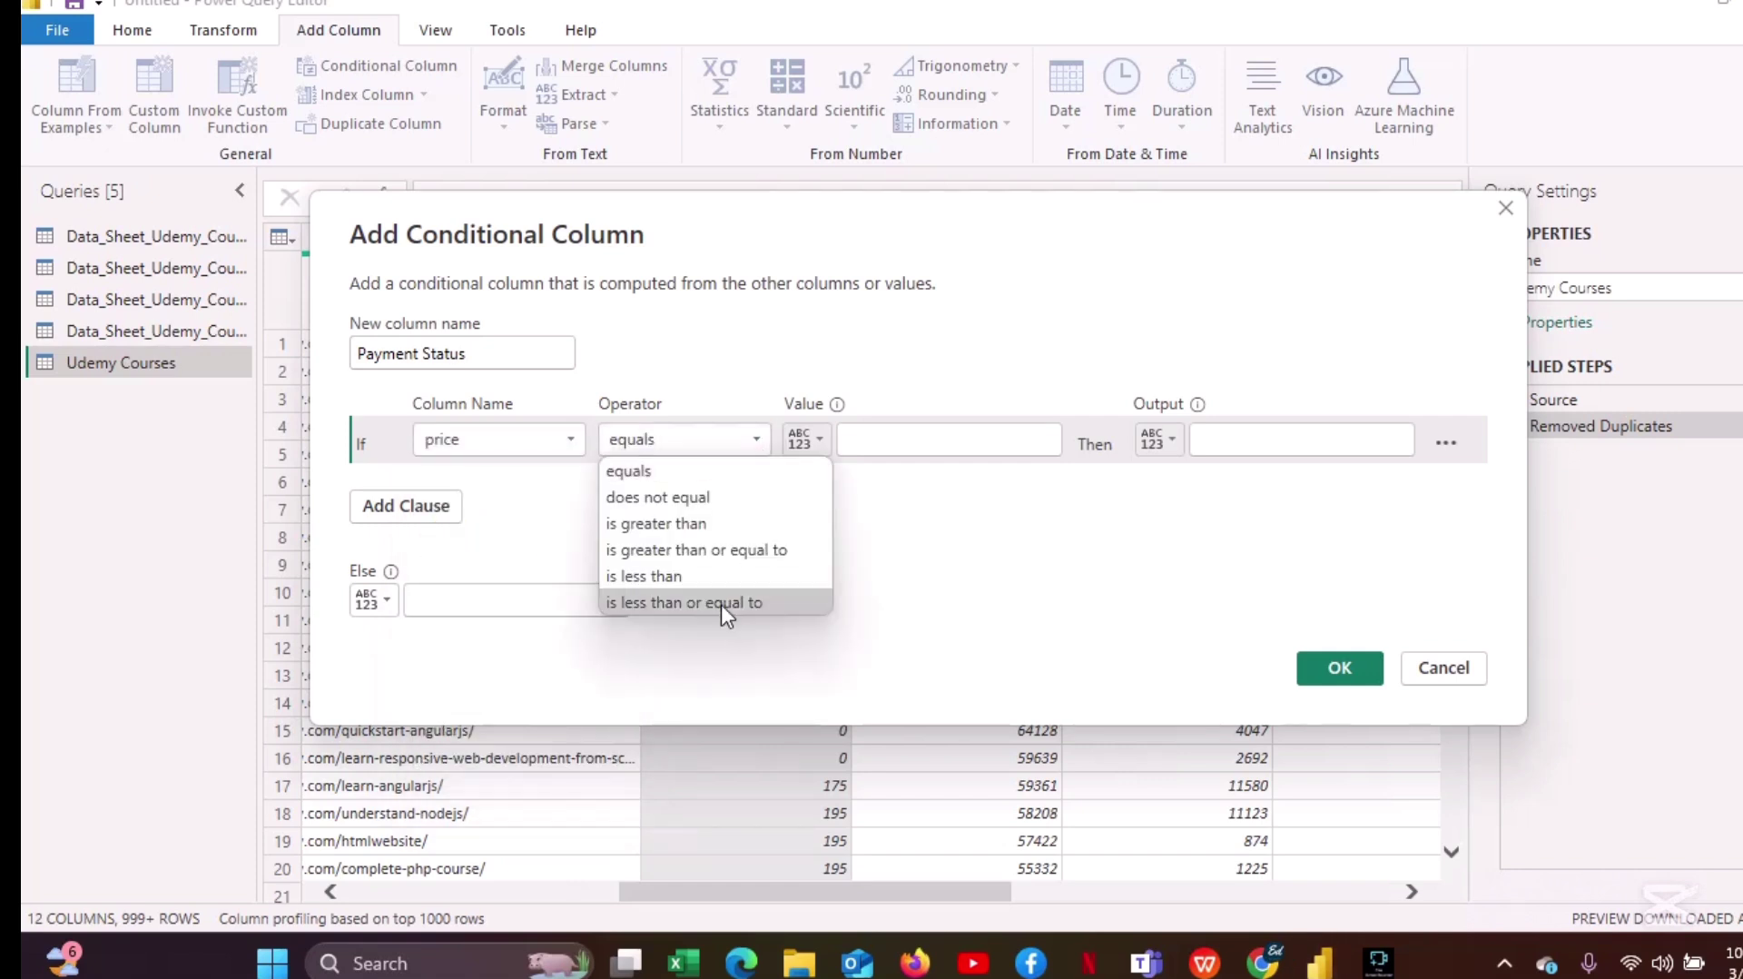
left_click(642, 449)
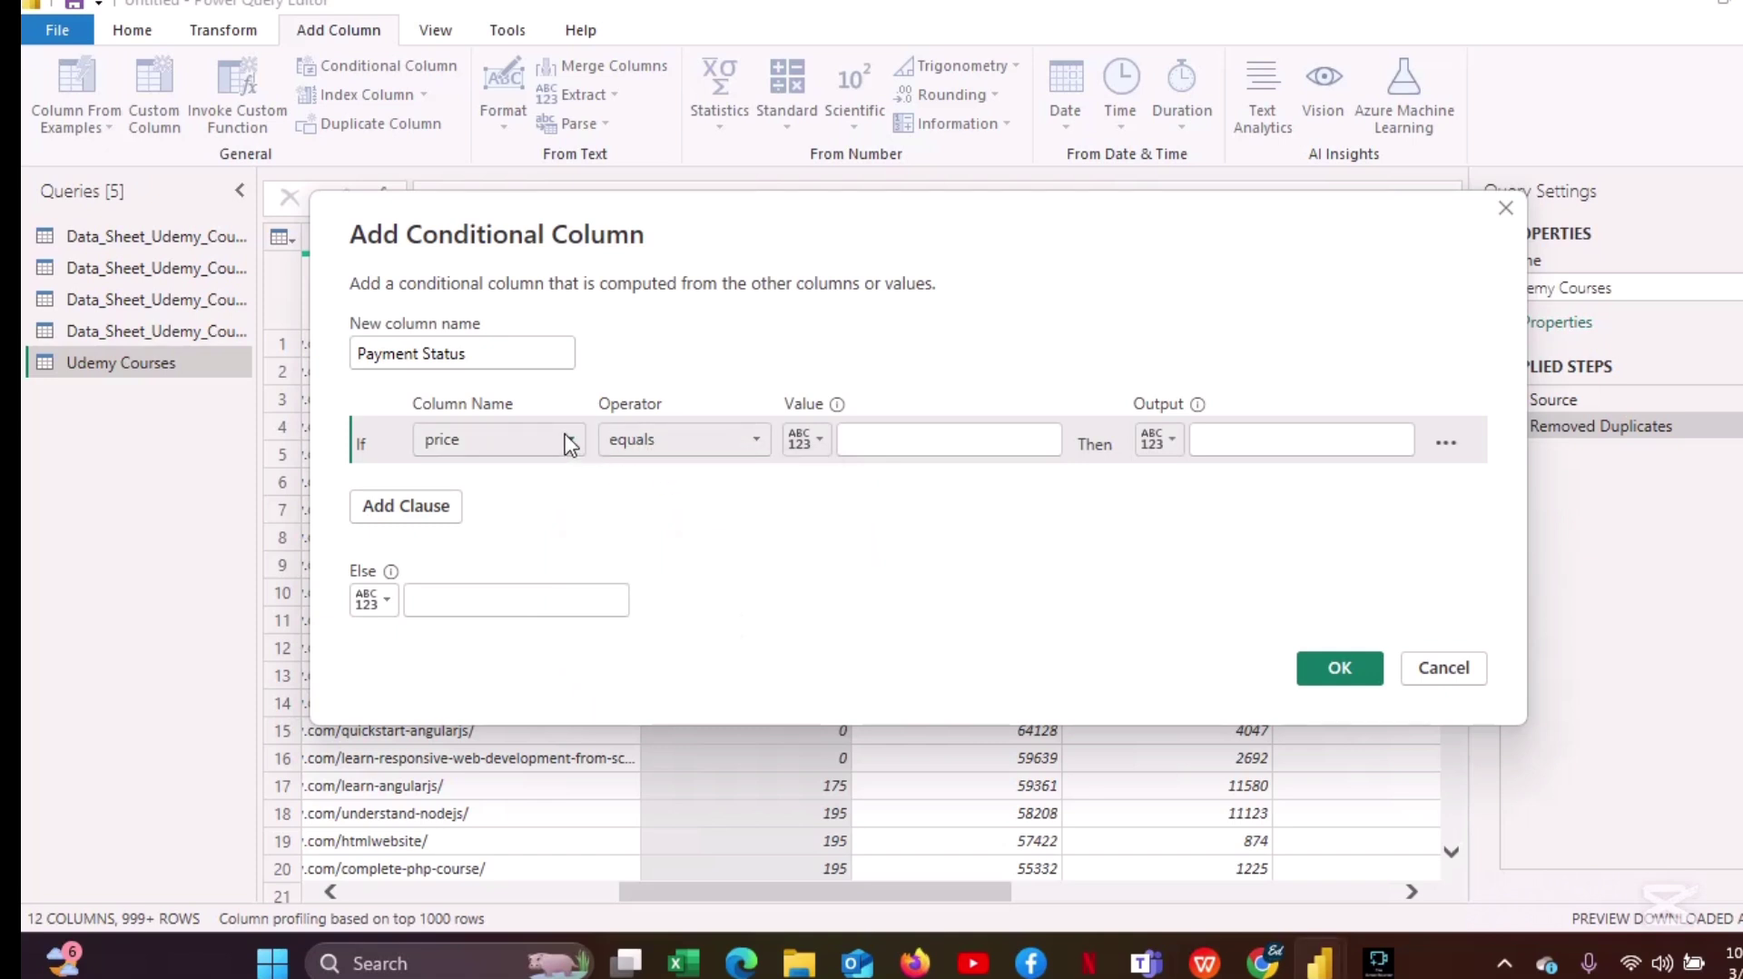
left_click(924, 437)
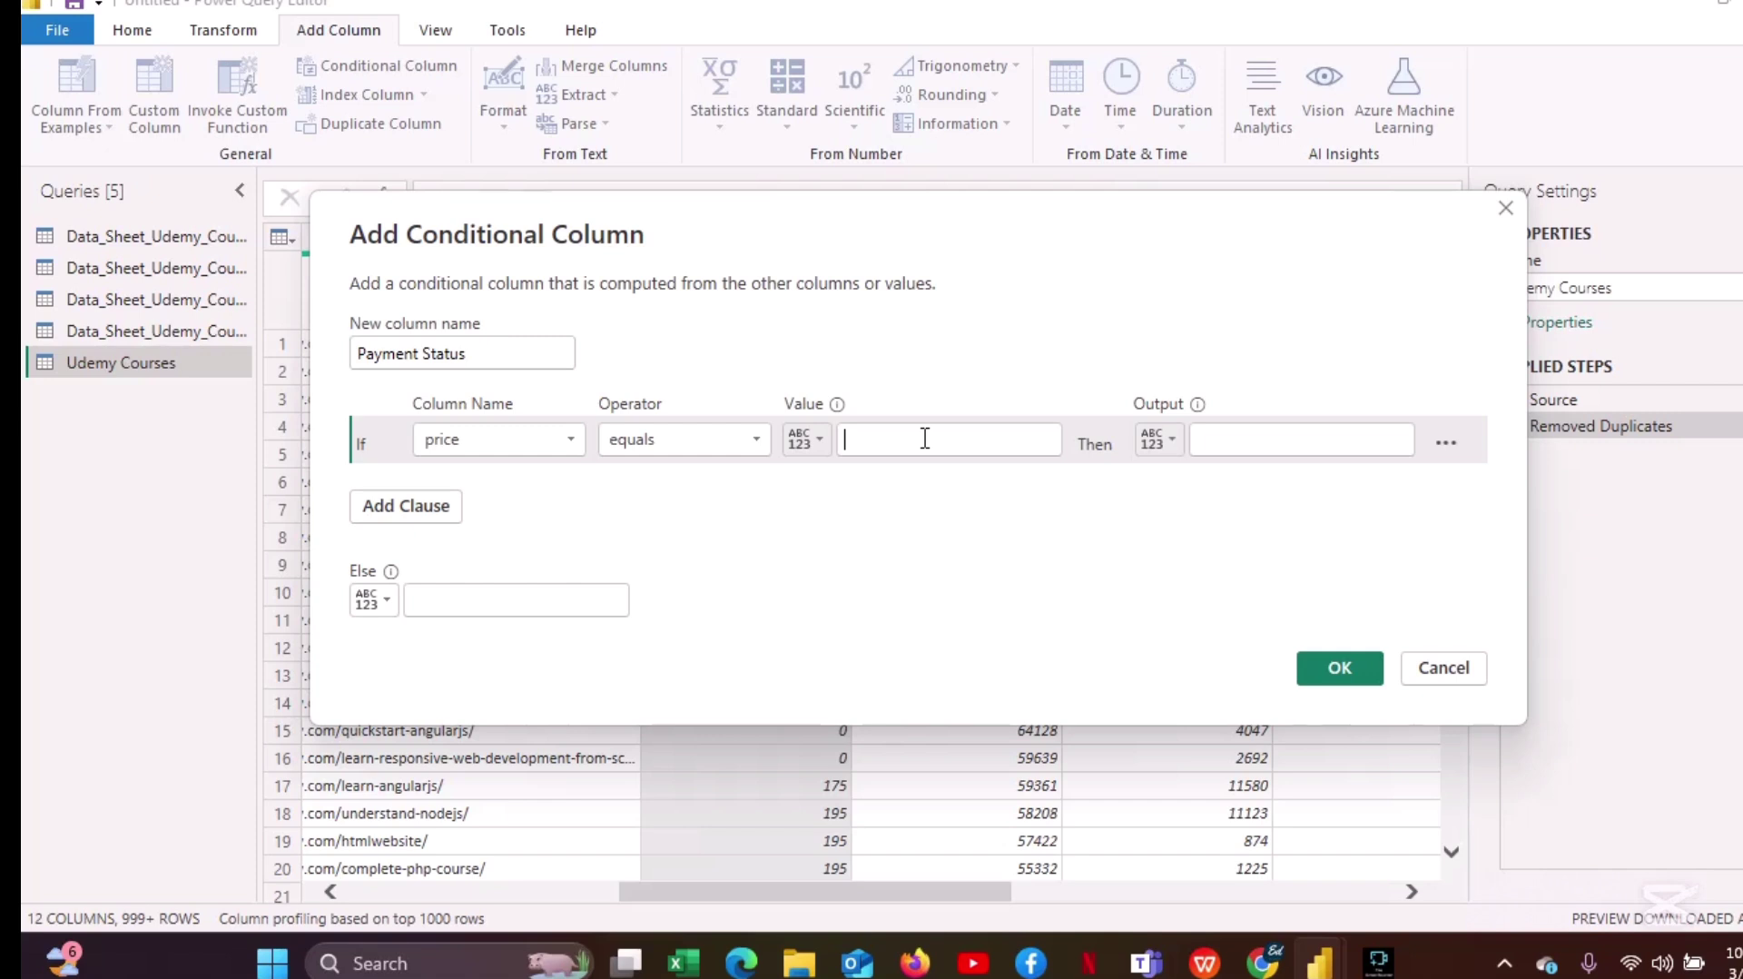
type("0")
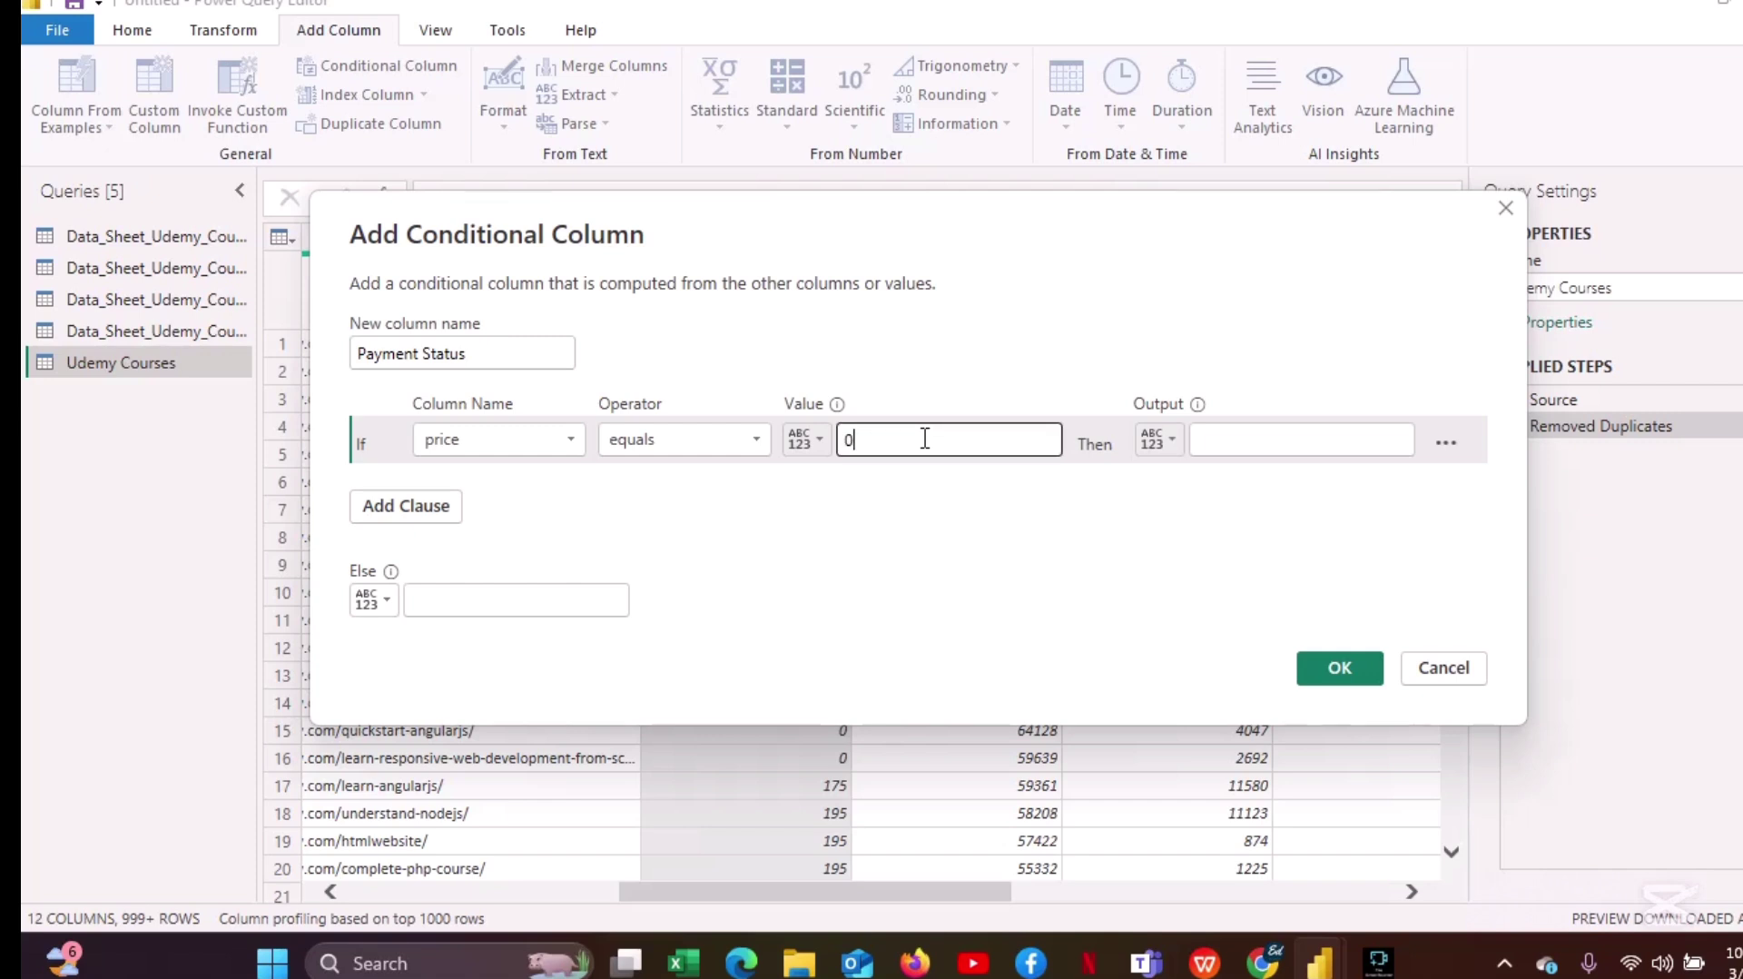
left_click(1230, 439)
type("F")
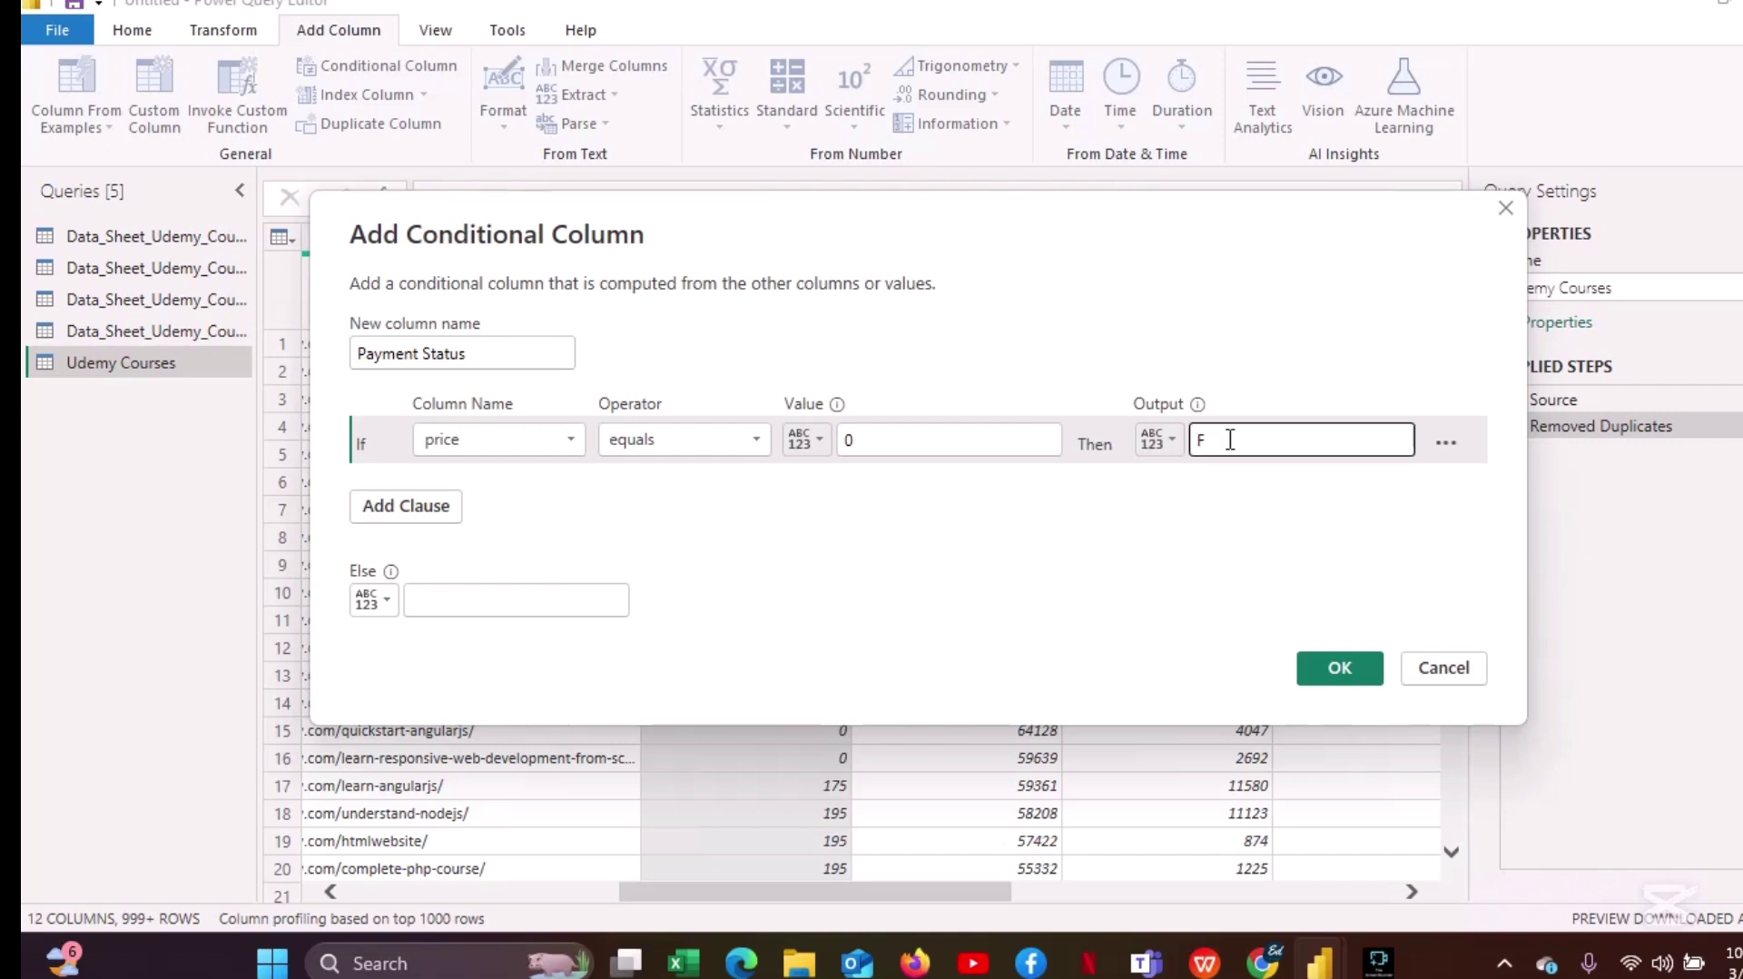
type("ree")
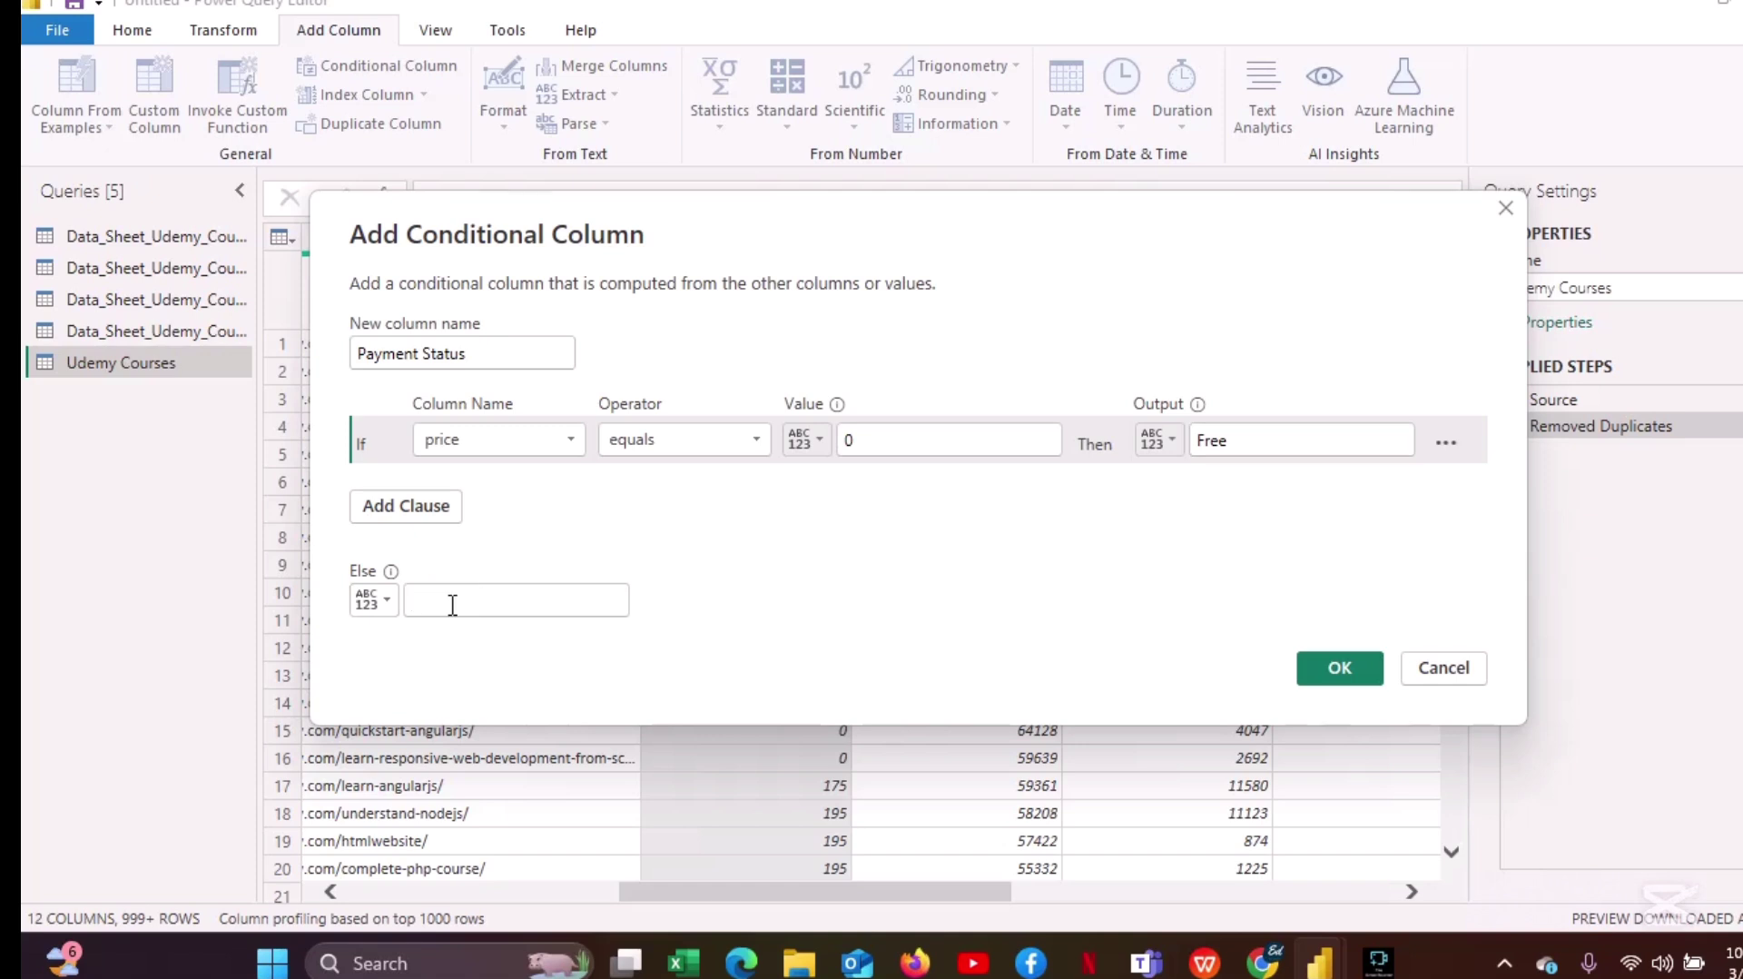
type("Paid")
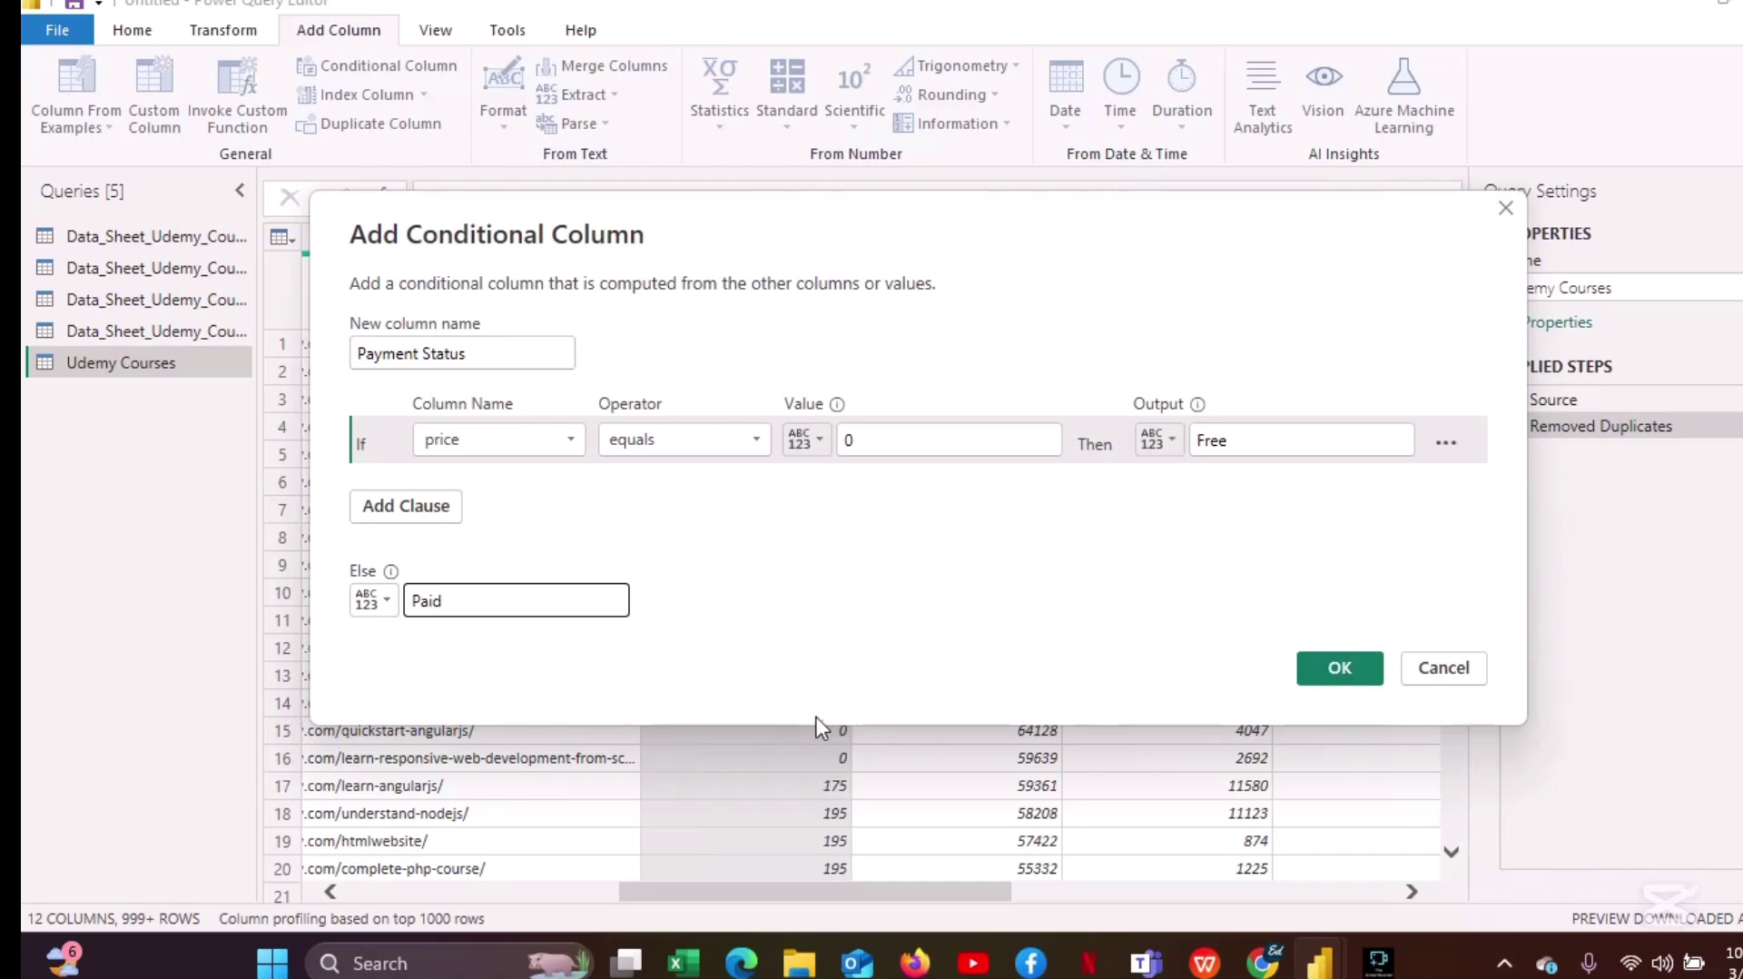
left_click(1348, 665)
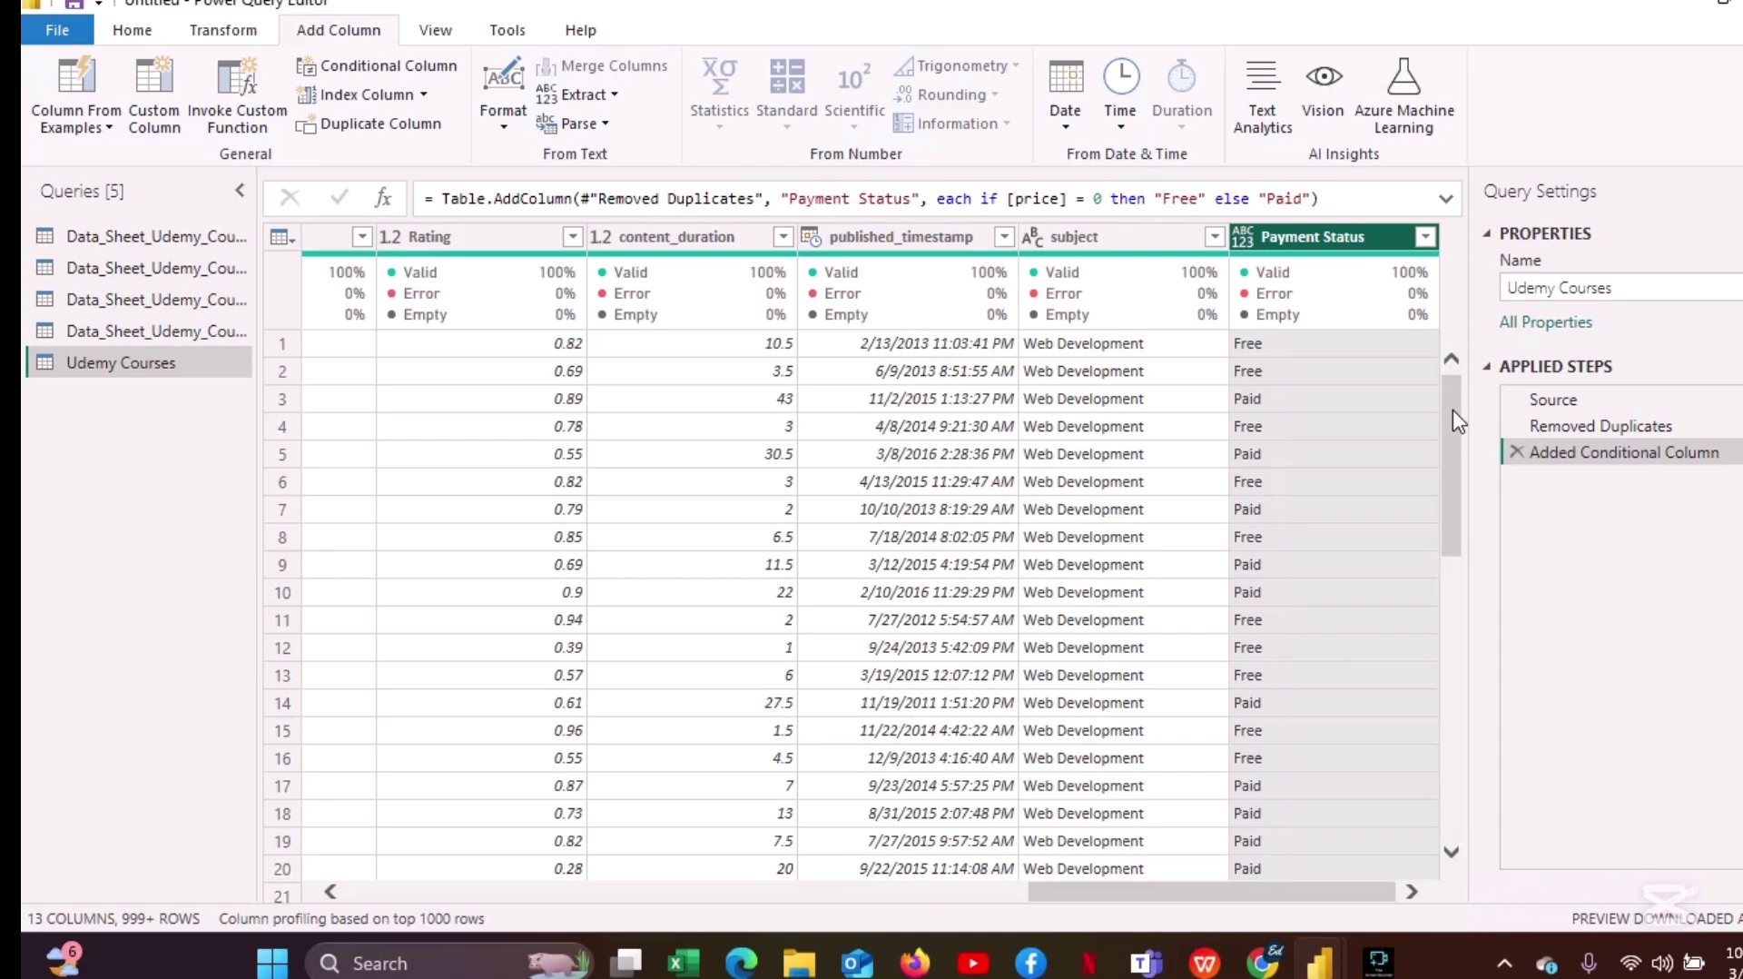
Move the Payment Status column so it sits directly after the price column.
left_click_drag(1453, 411, 1462, 374)
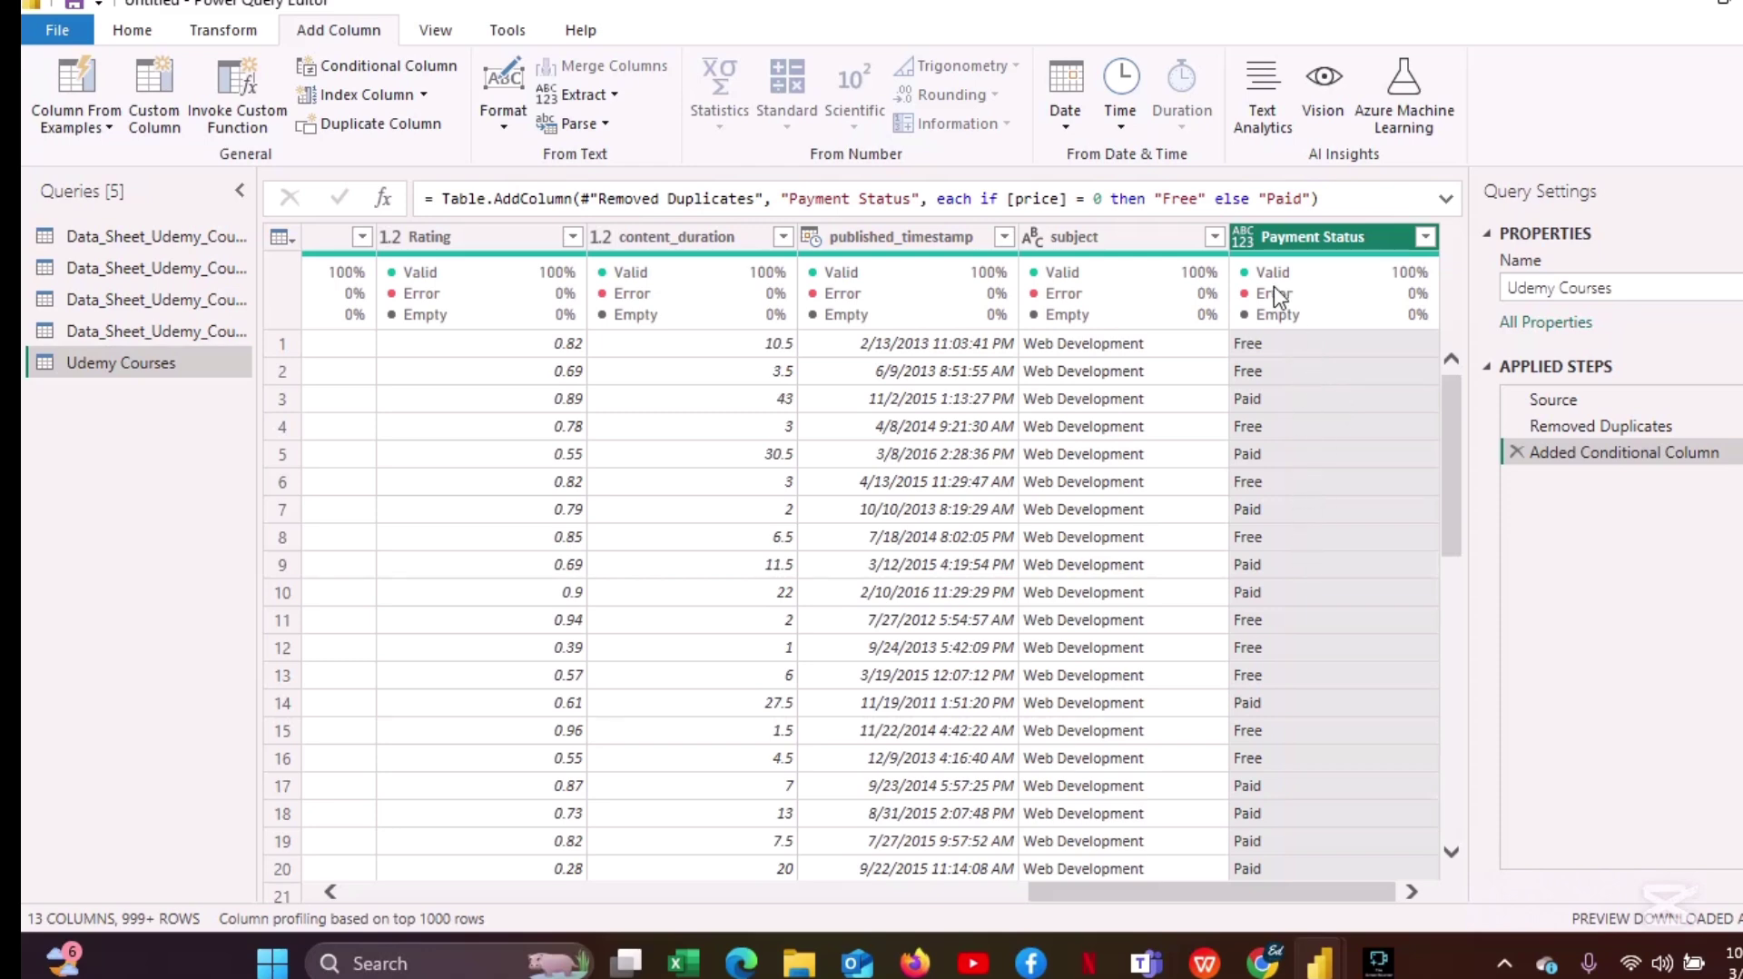
left_click(1307, 243)
left_click_drag(1304, 237, 625, 225)
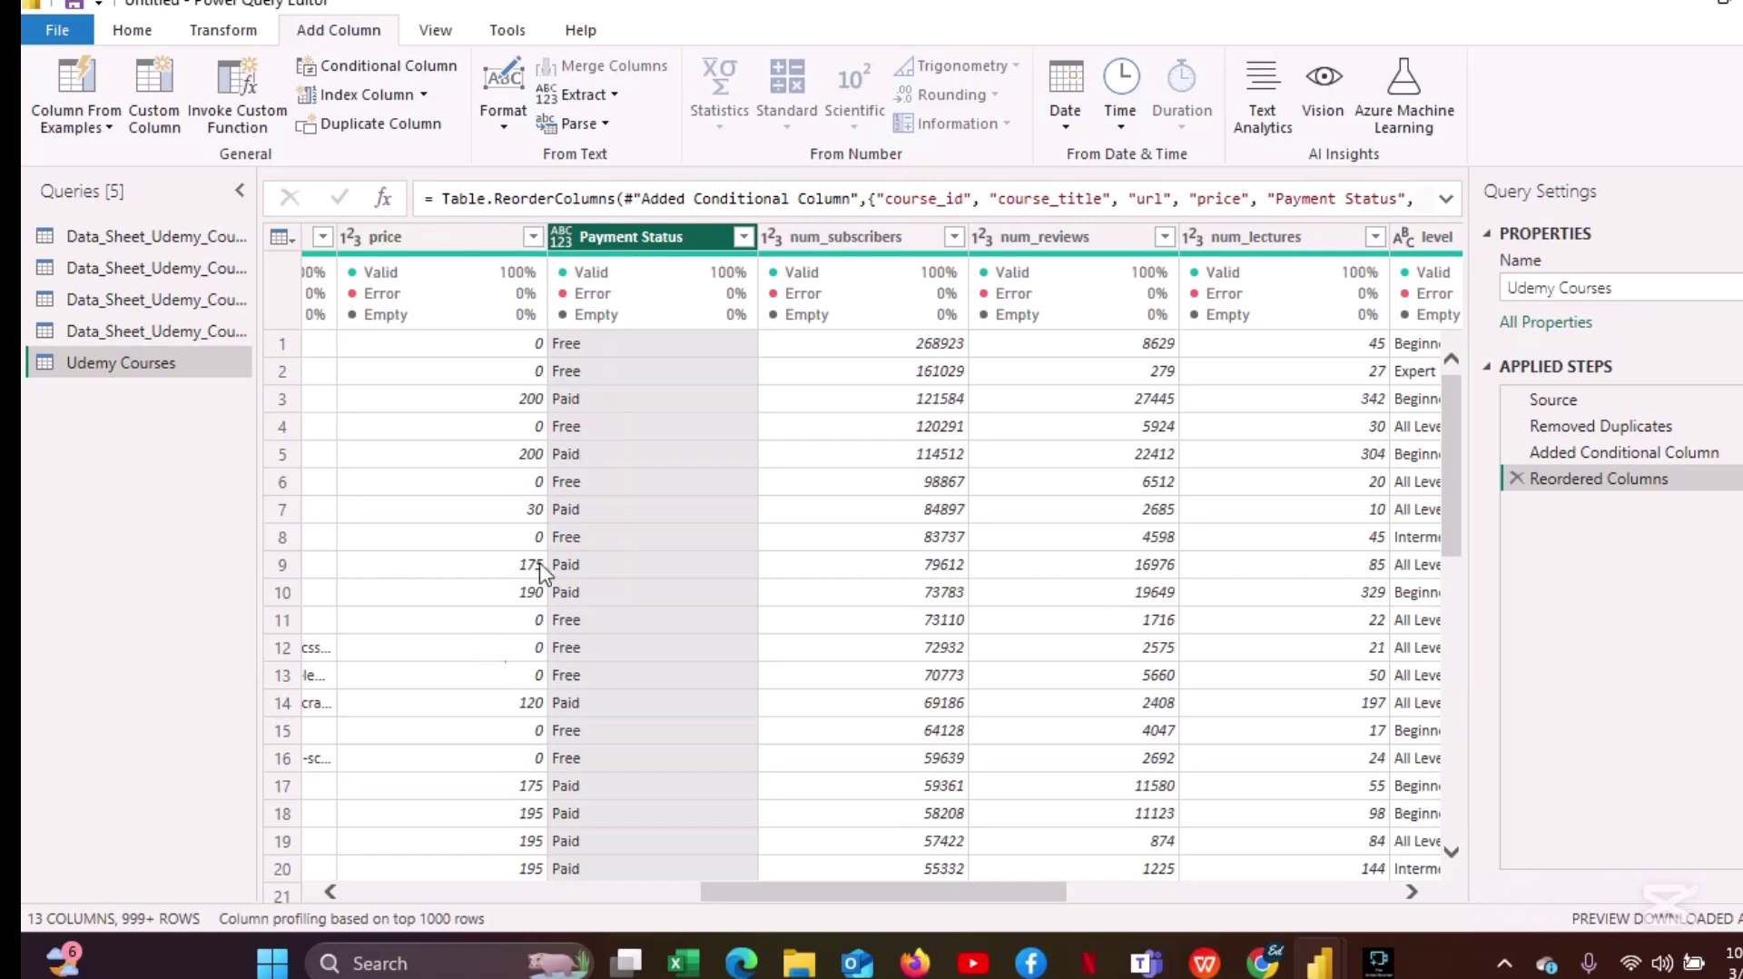
Compare the Payment Status values with the prices and review the remaining Udemy Courses columns through to subject.
left_click(499, 346)
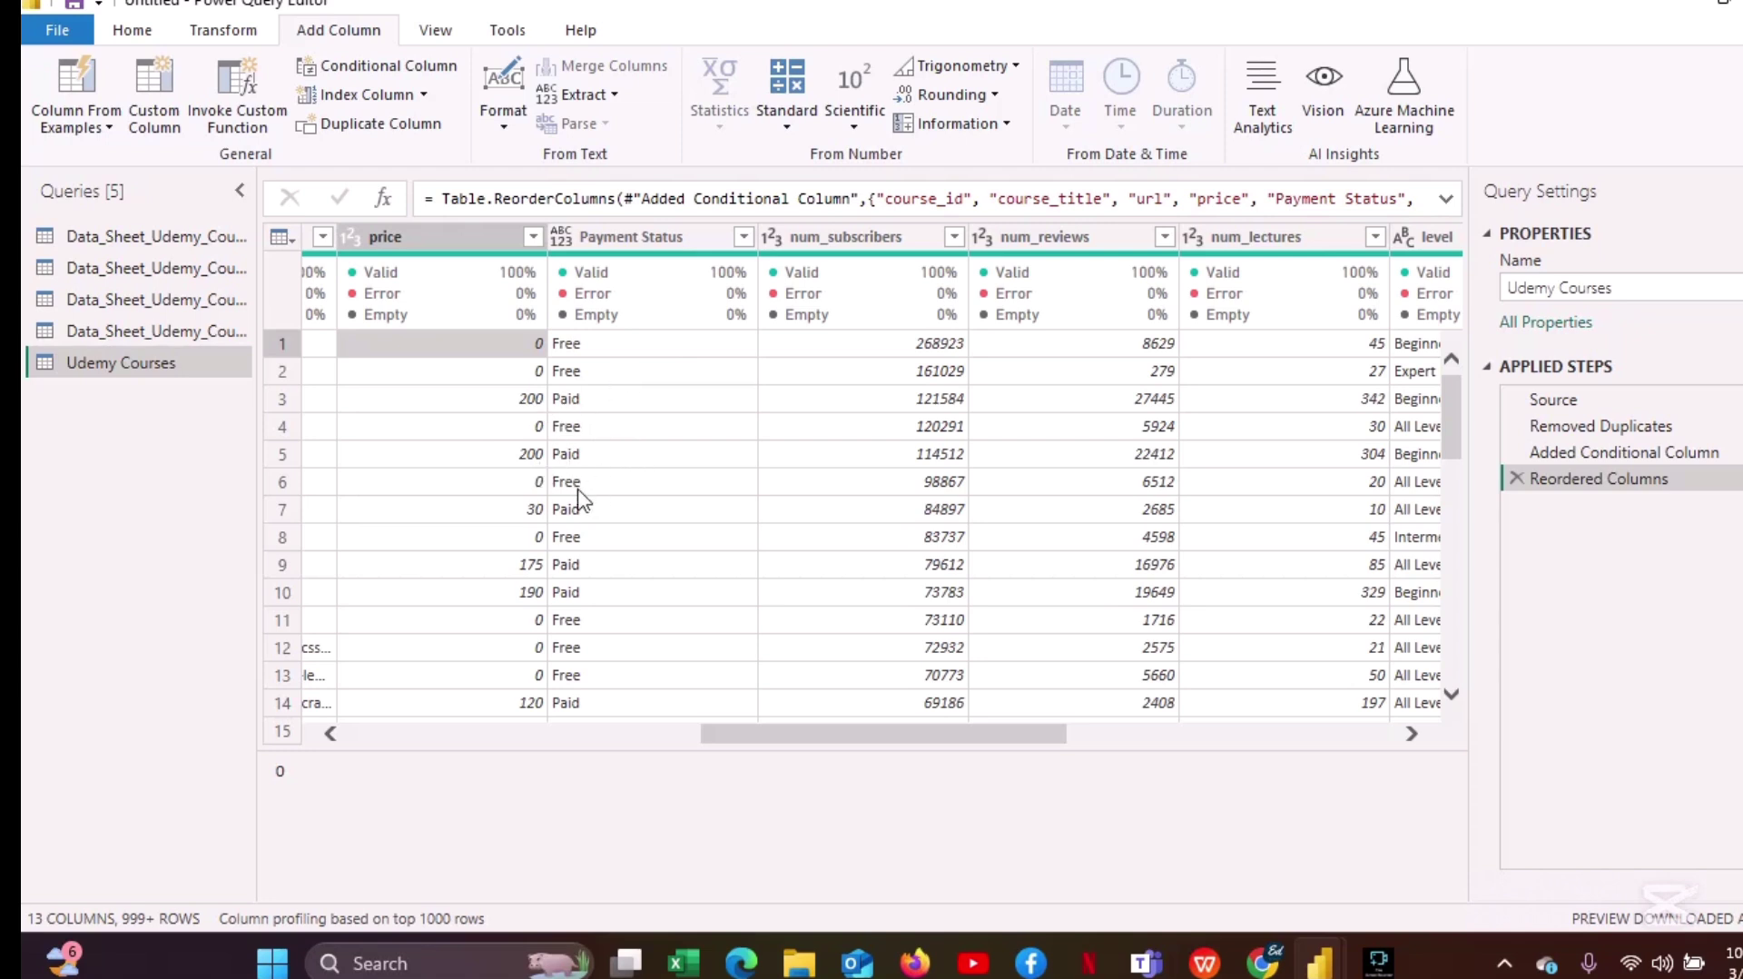
left_click(636, 241)
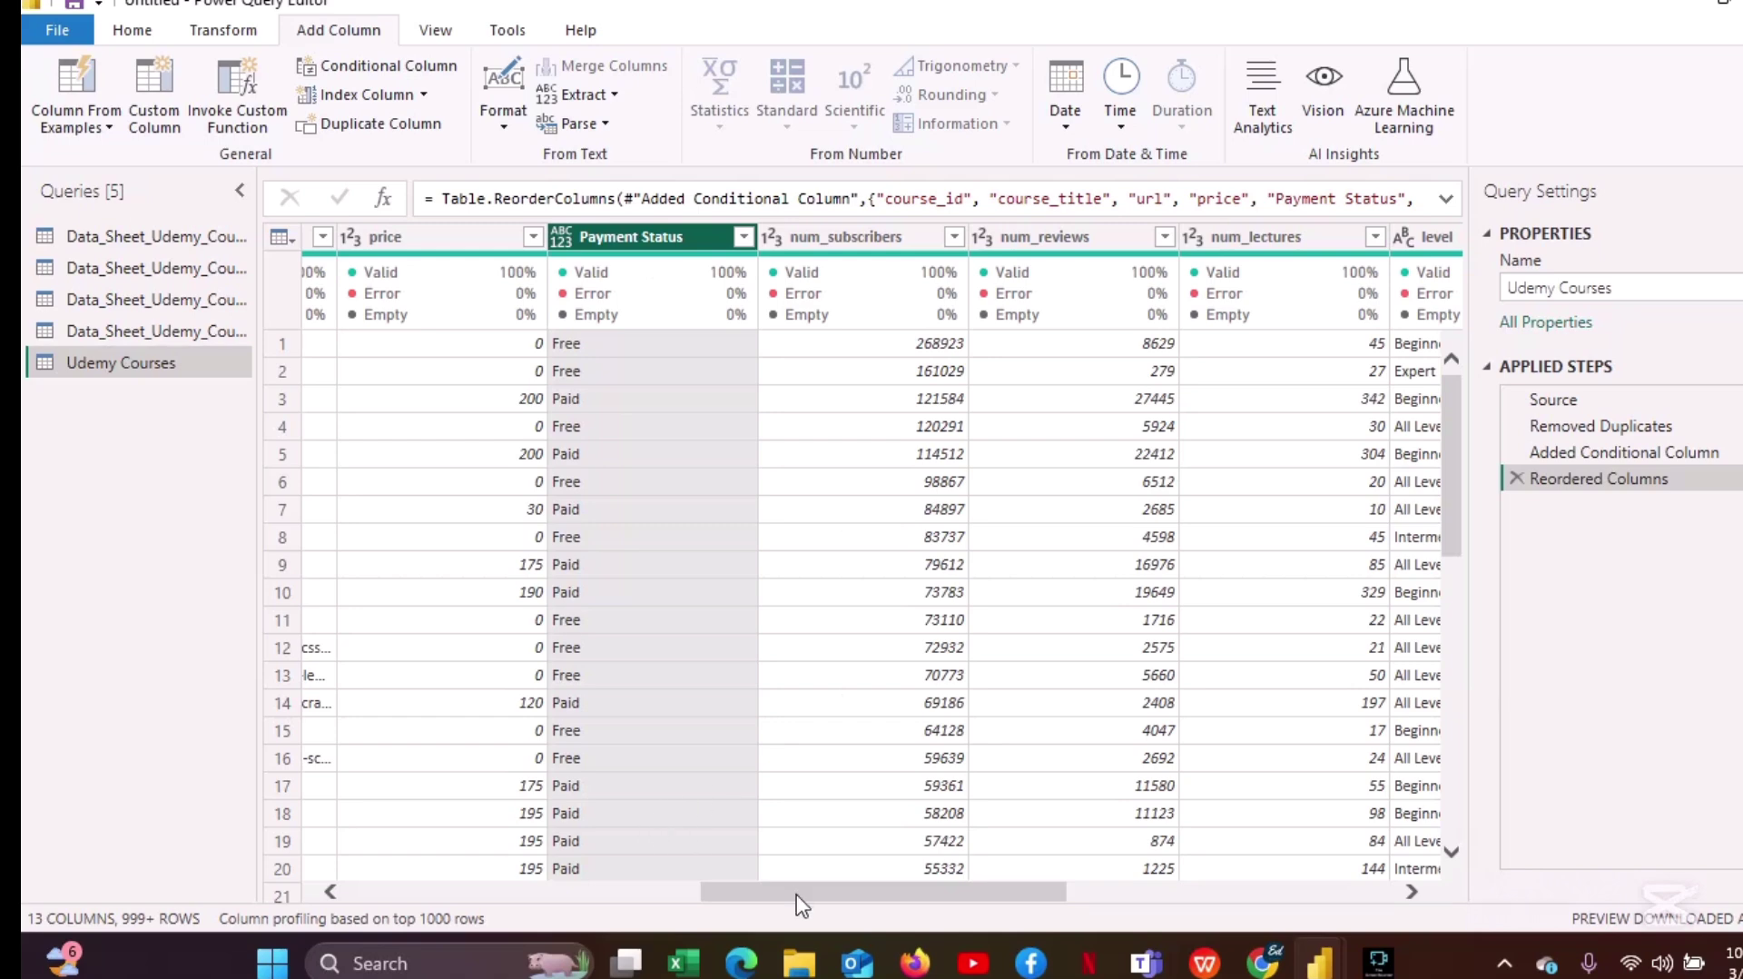
left_click_drag(796, 895, 1164, 845)
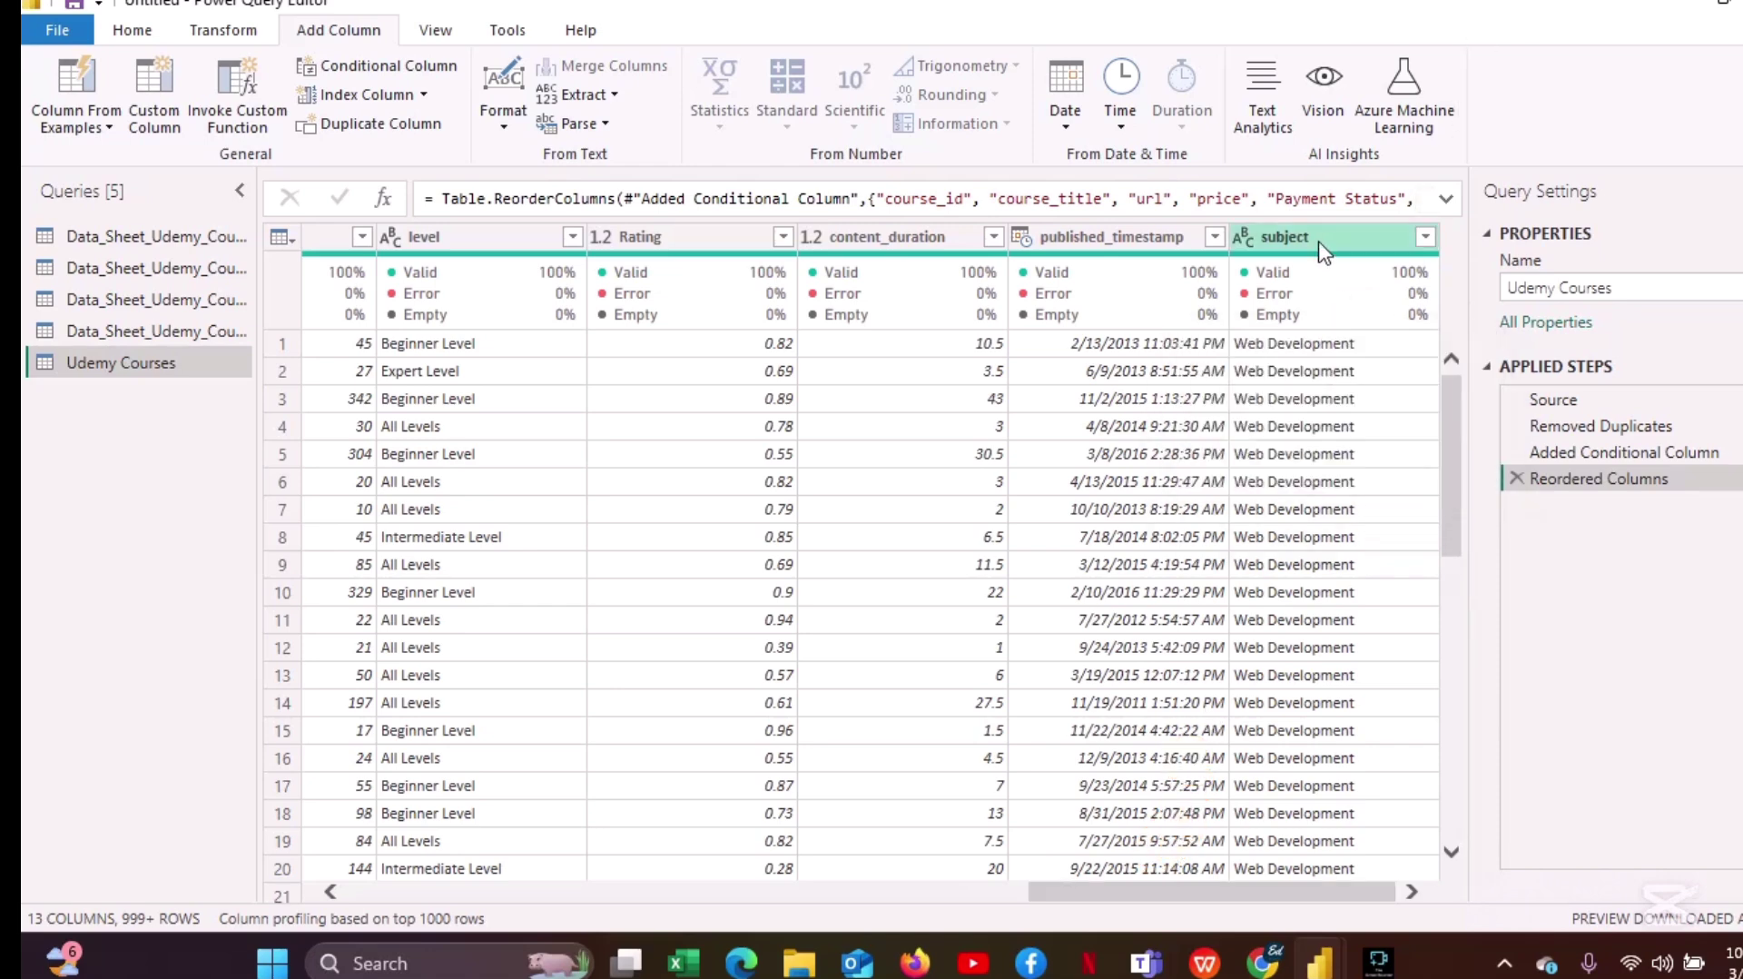
left_click(1066, 890)
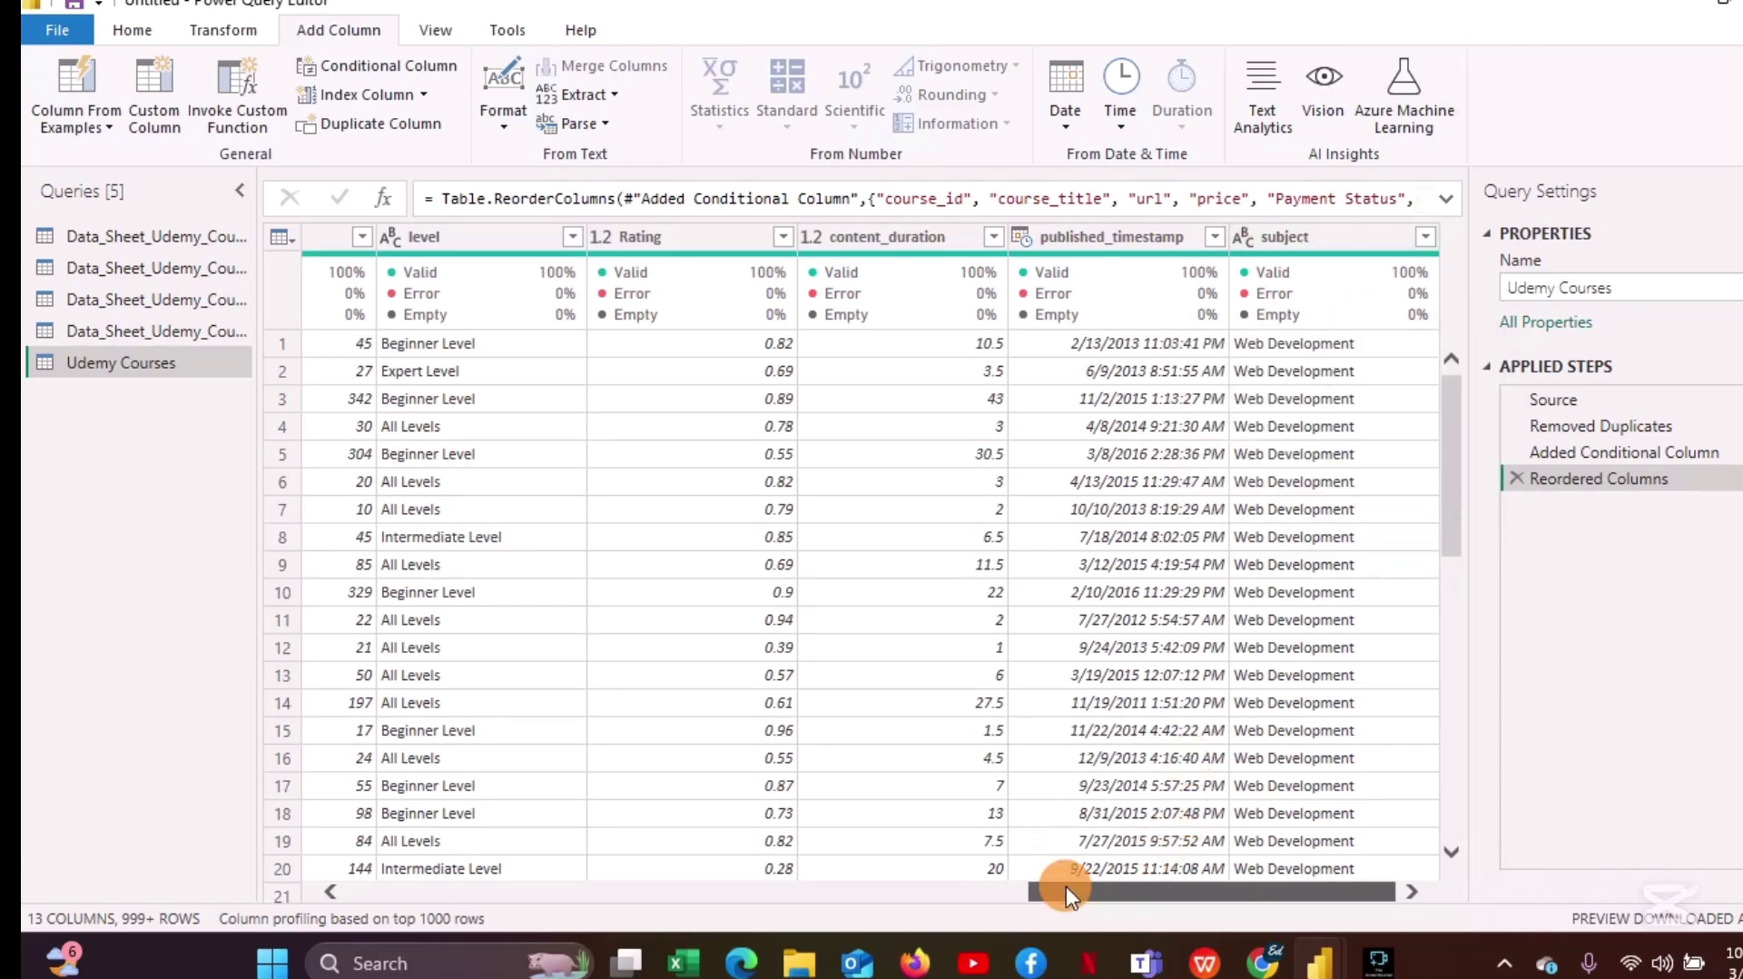
left_click_drag(1069, 887, 699, 837)
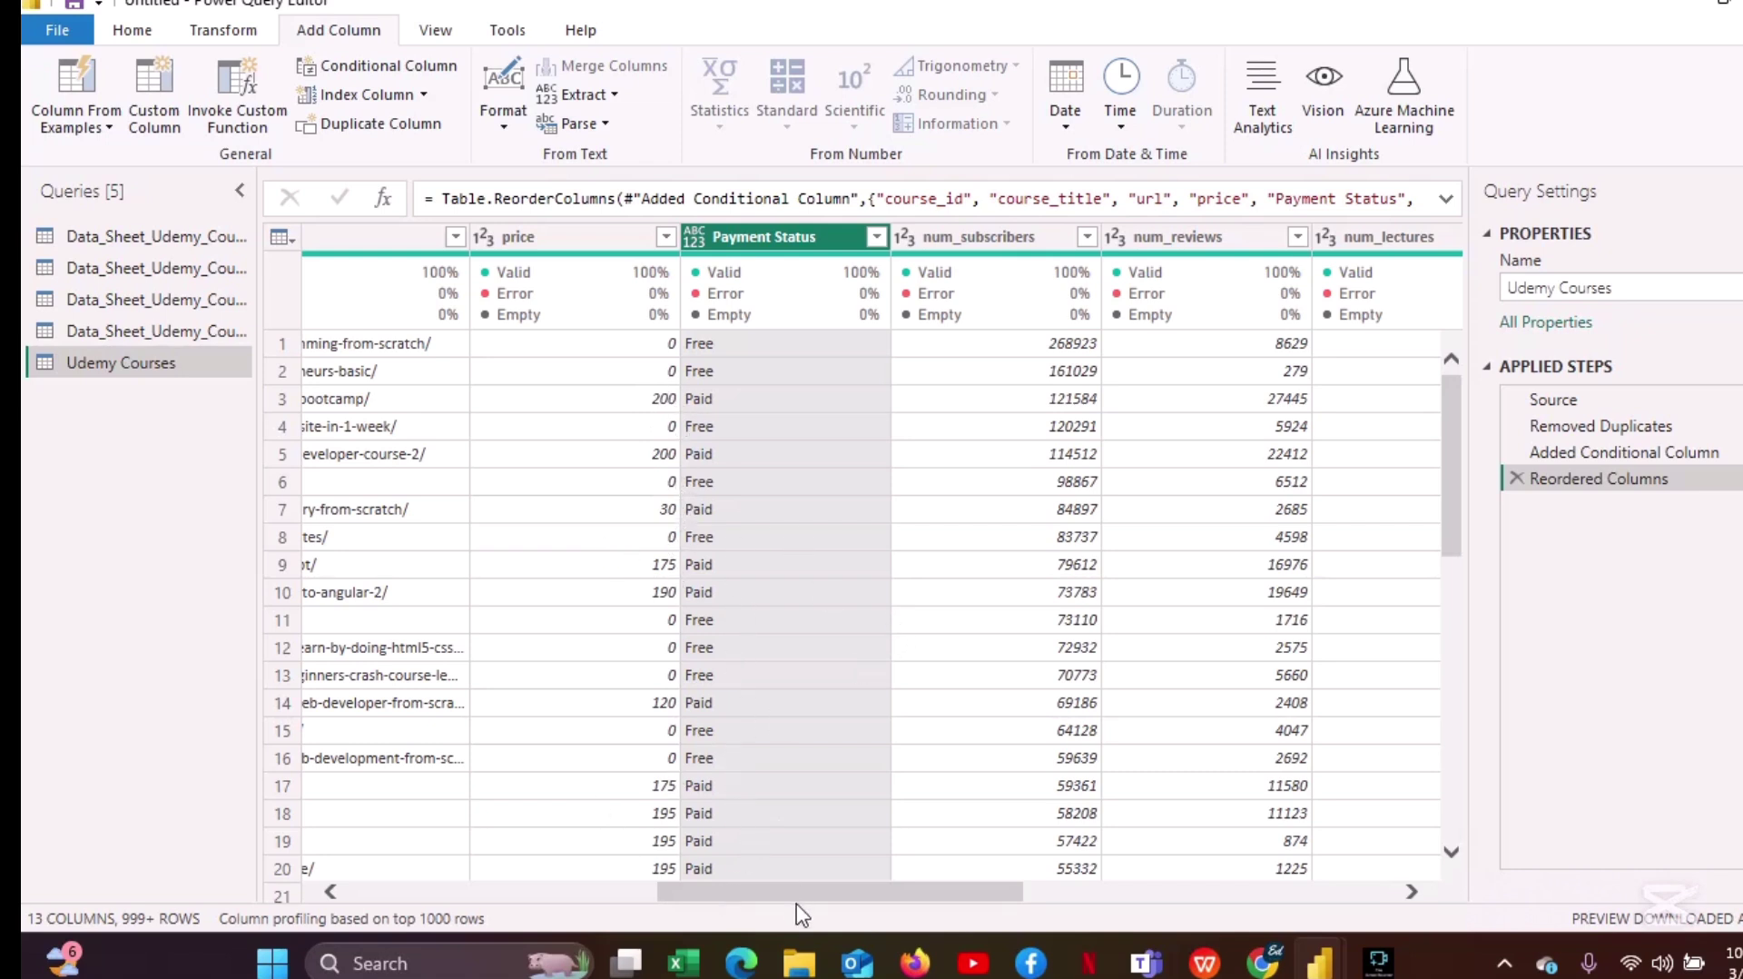
left_click_drag(794, 897, 893, 893)
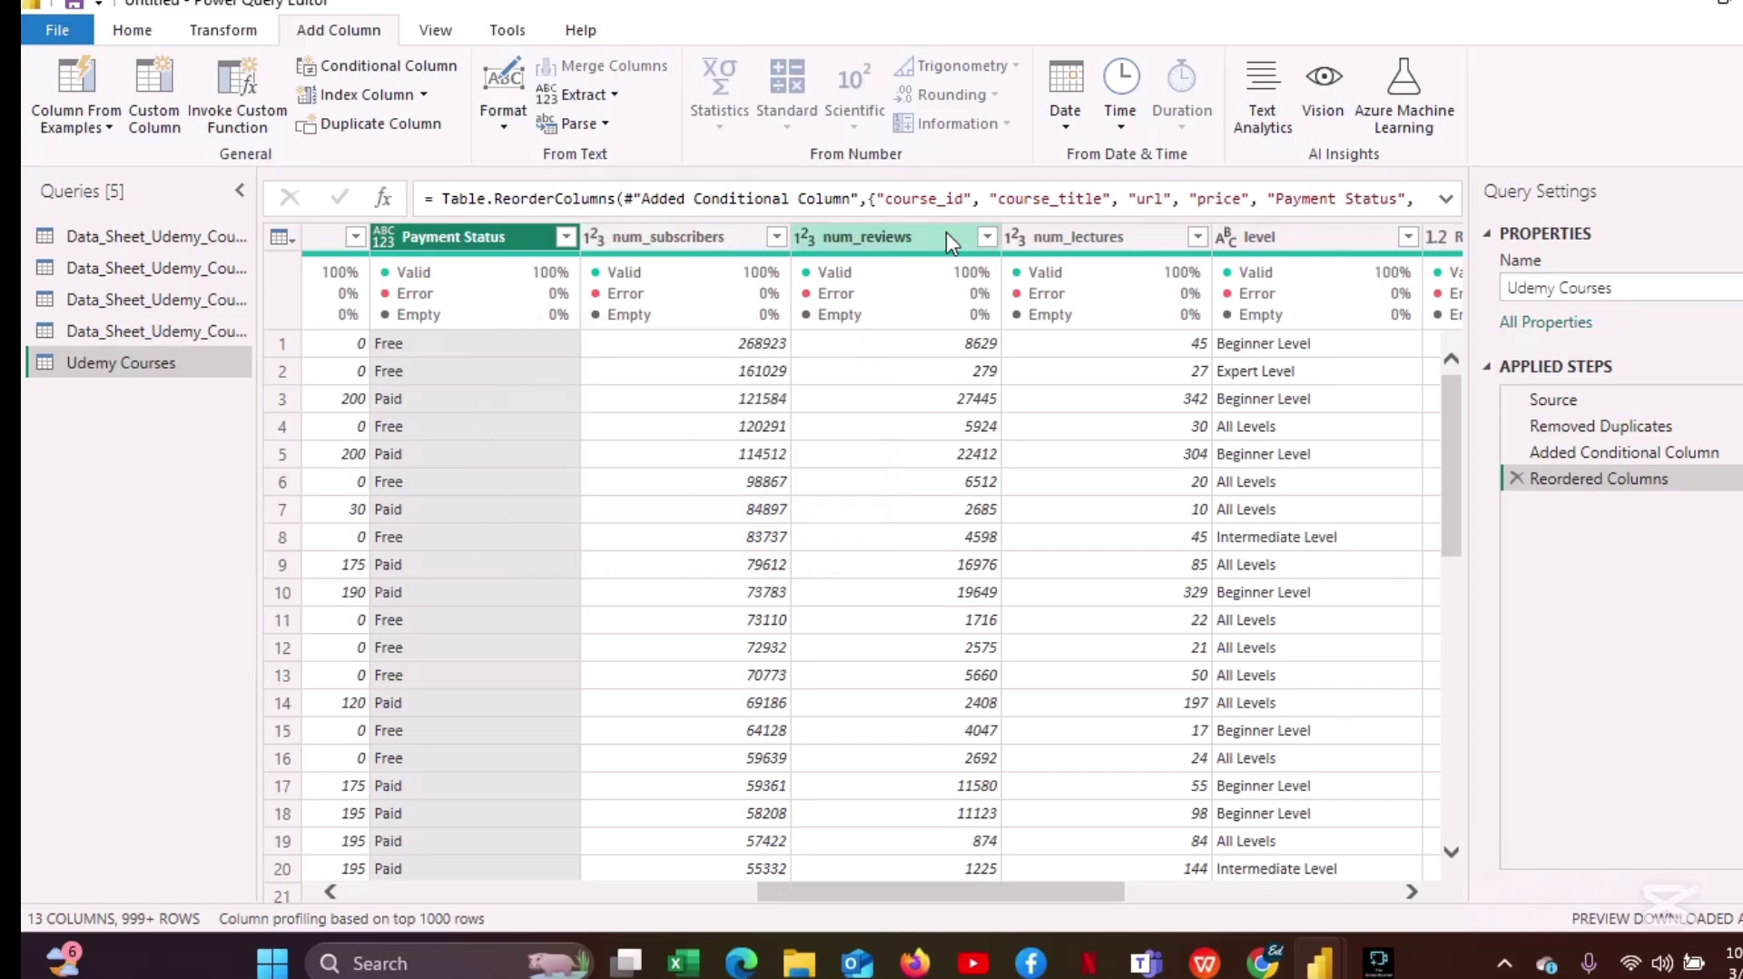
left_click_drag(817, 890, 964, 875)
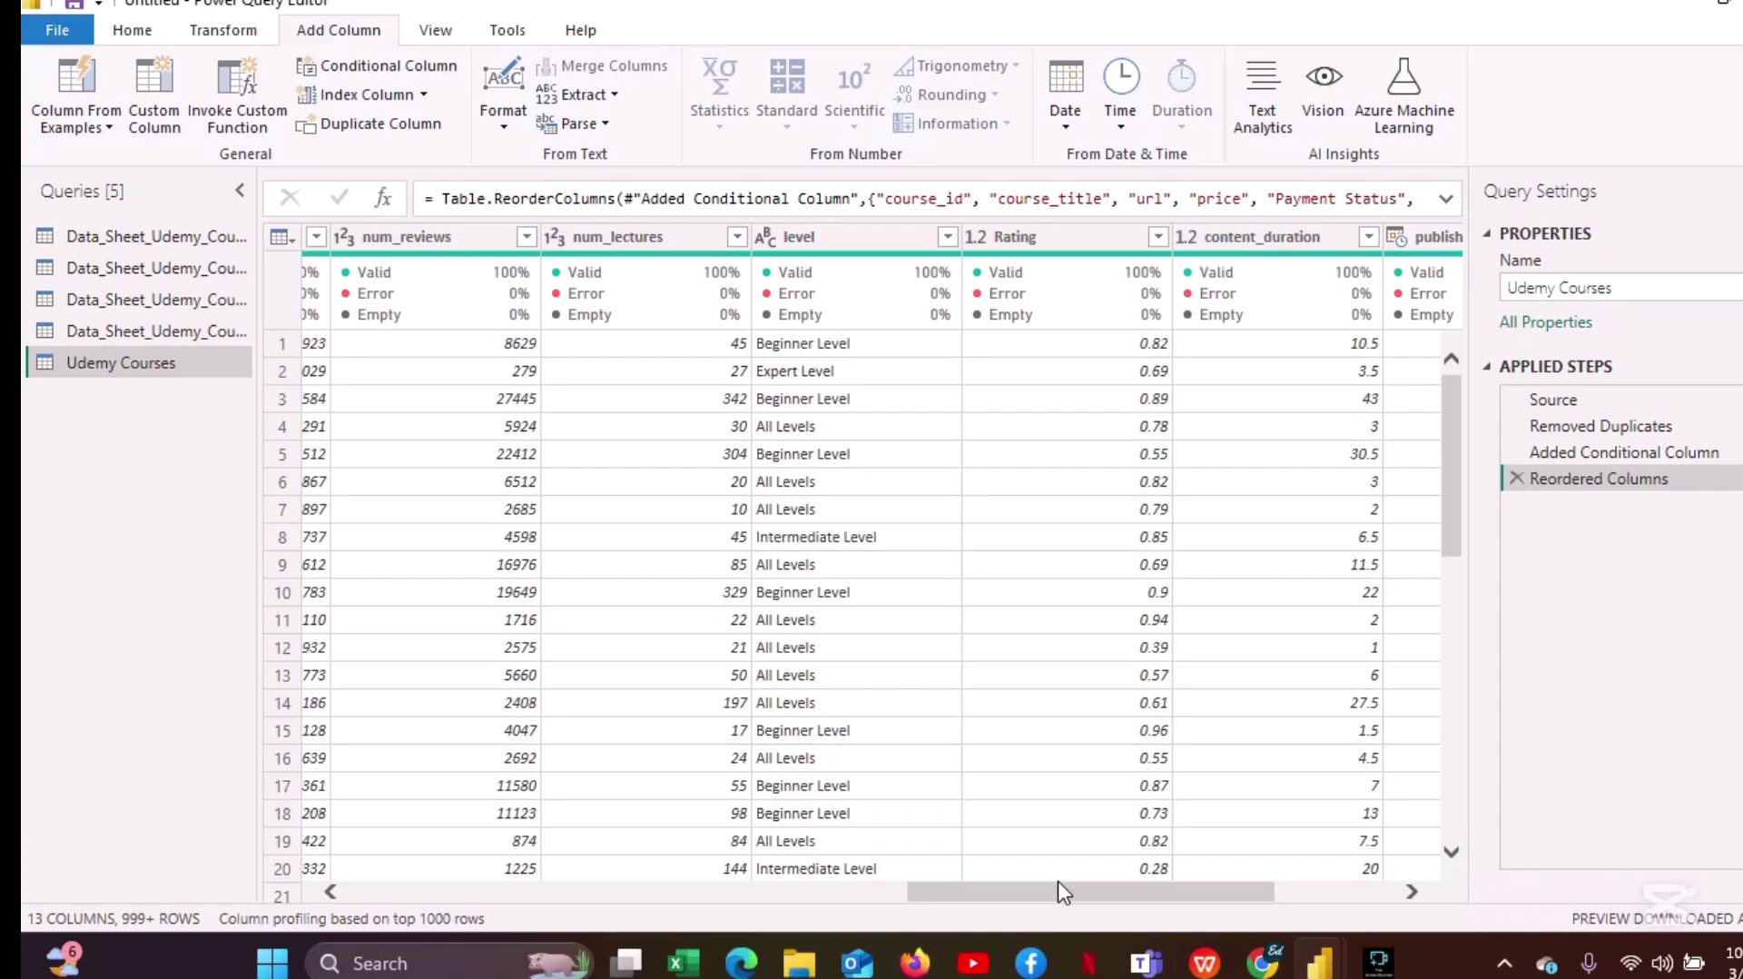
left_click_drag(1059, 883, 1282, 863)
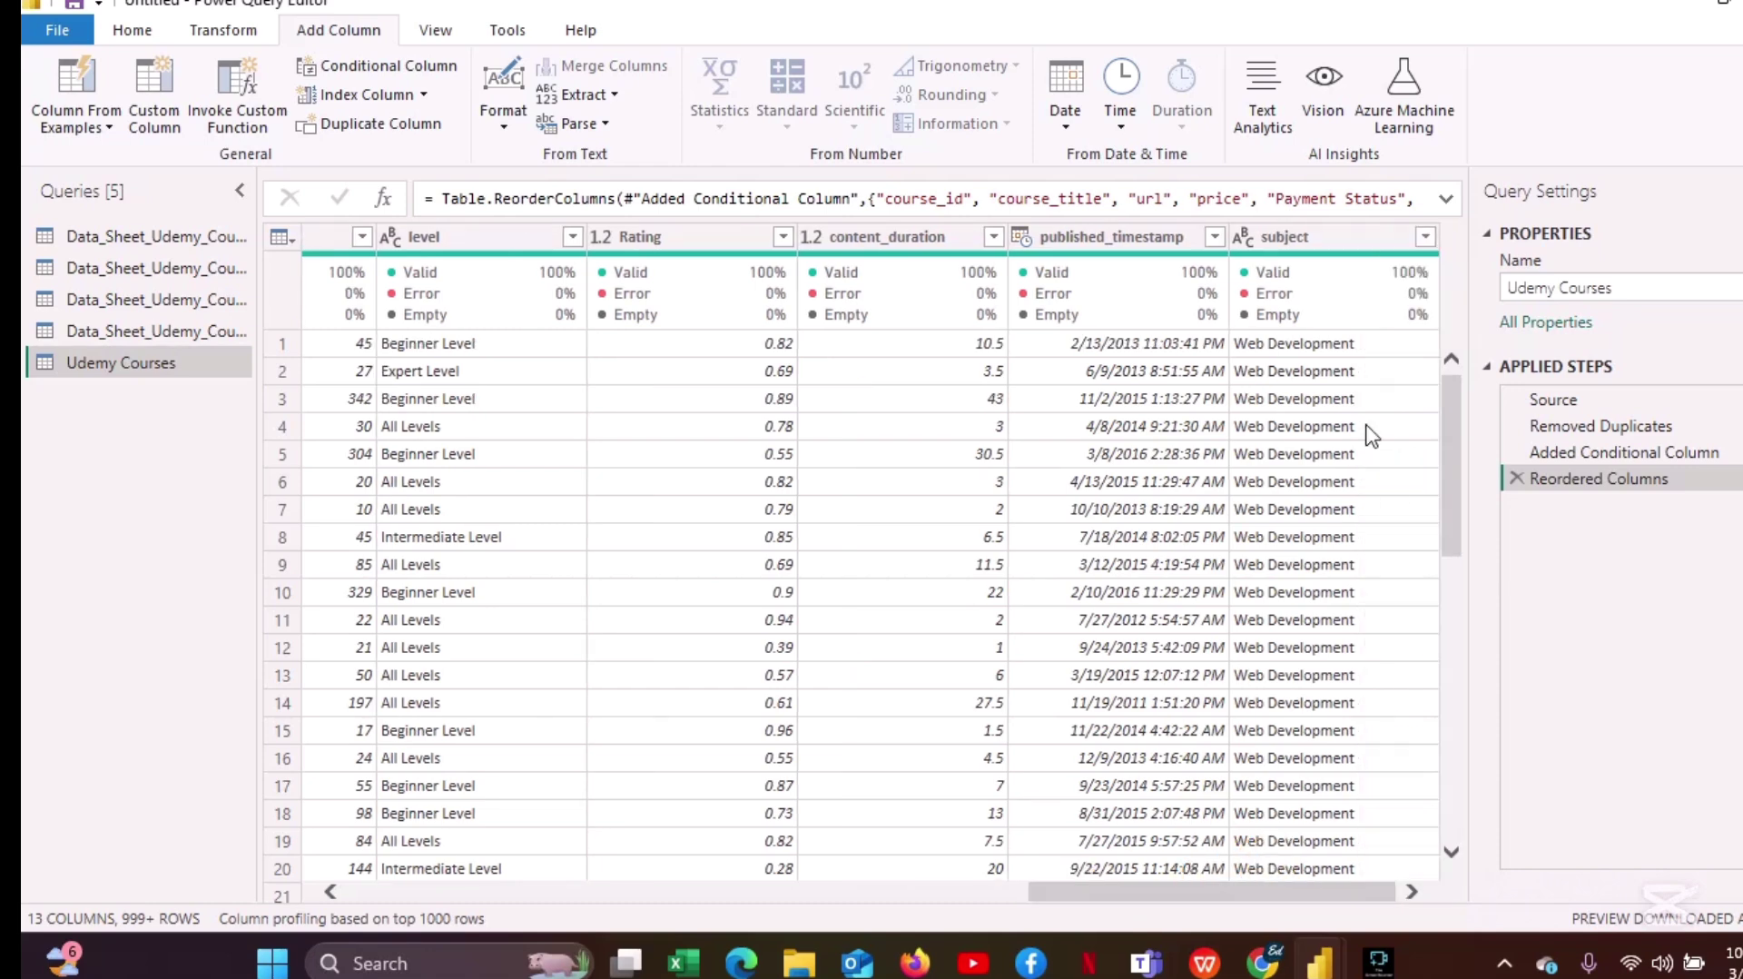
Load the full list of subject values and filter the subject column to show only the null rows.
left_click(1425, 236)
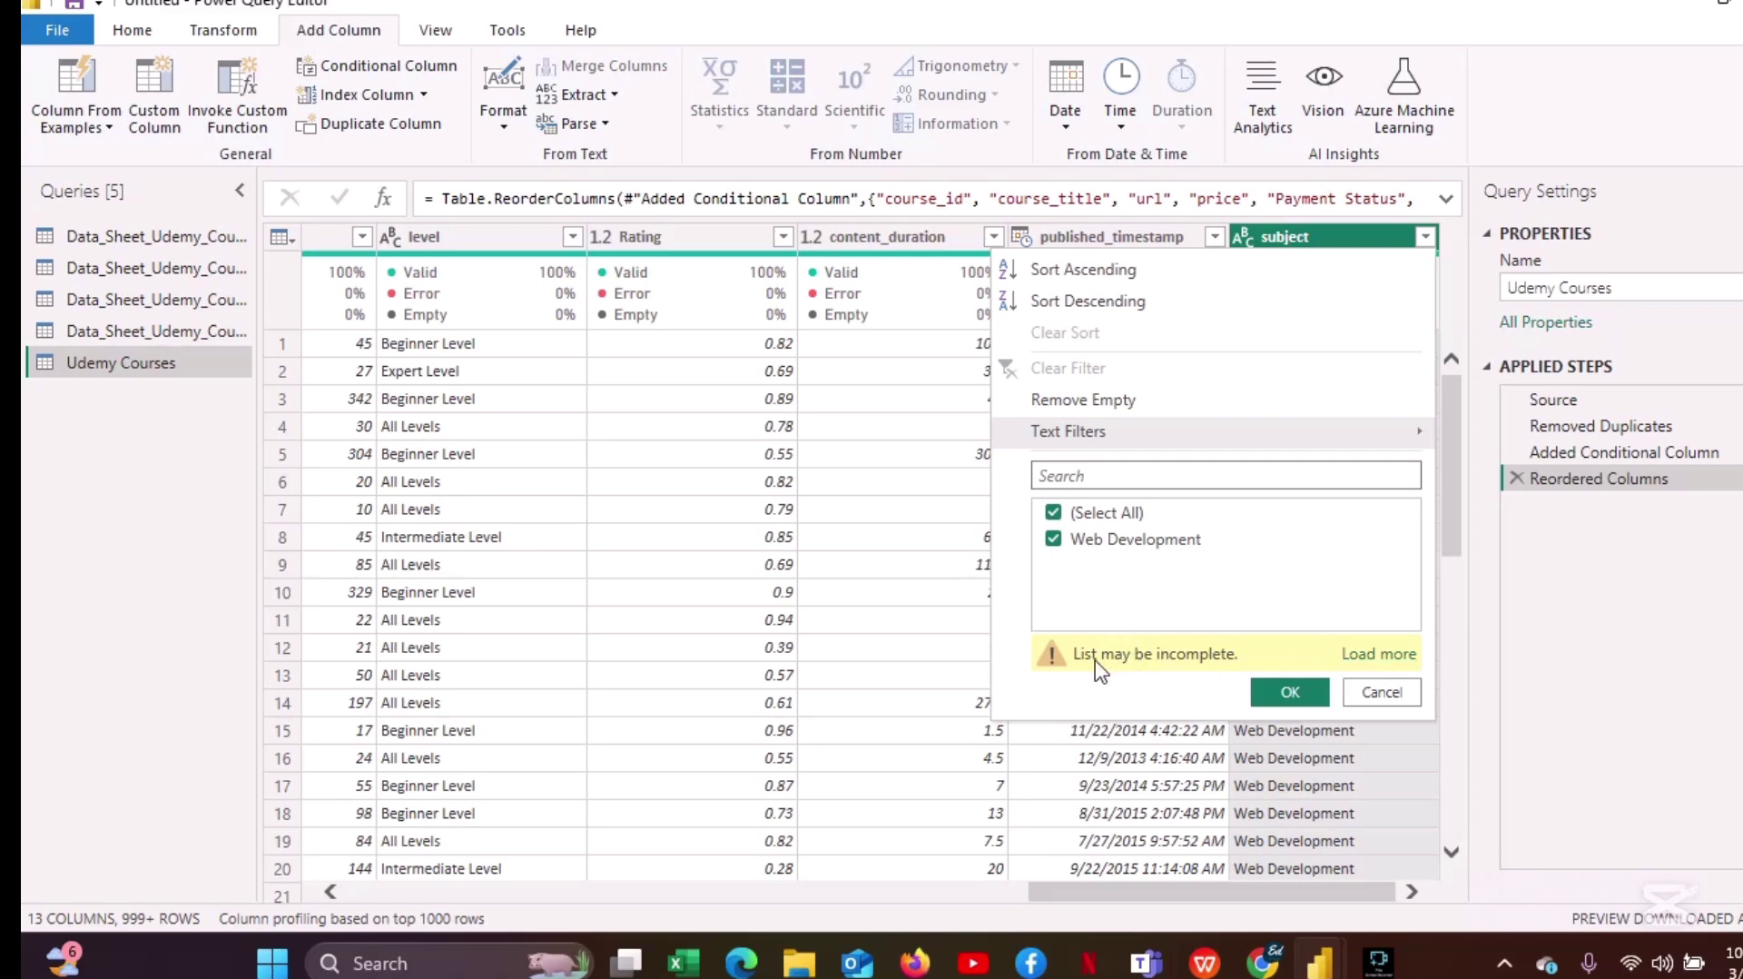
left_click(1390, 654)
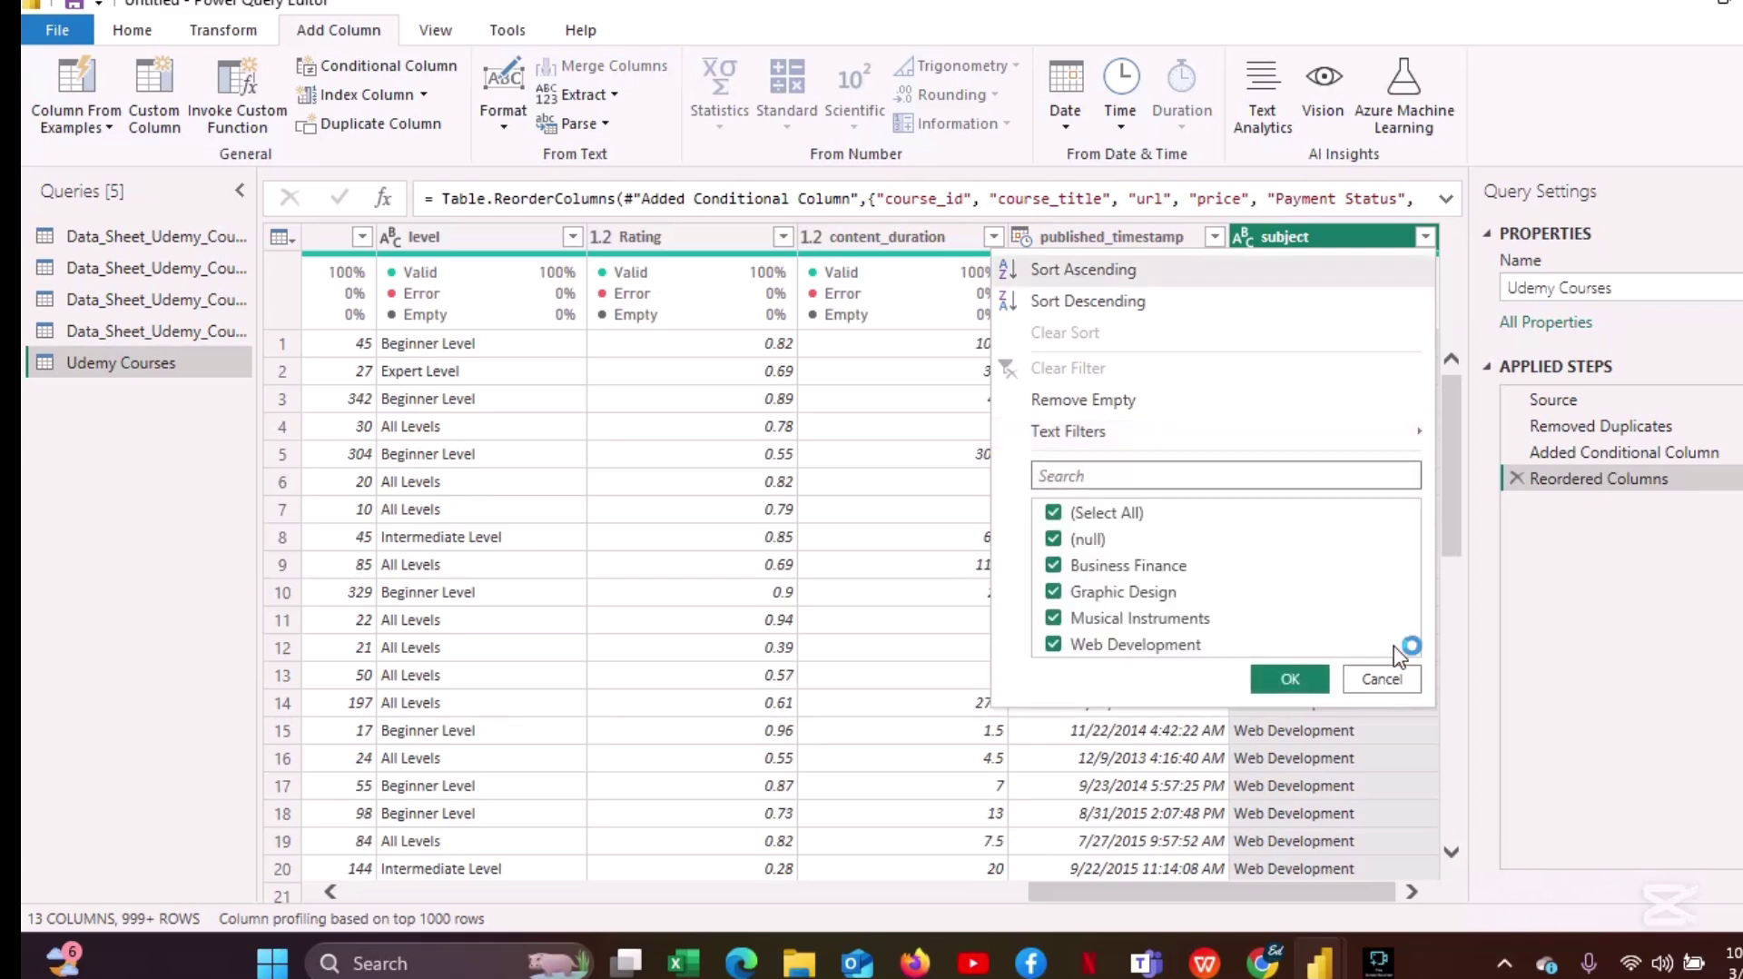
left_click(1451, 483)
left_click_drag(1451, 482, 1447, 506)
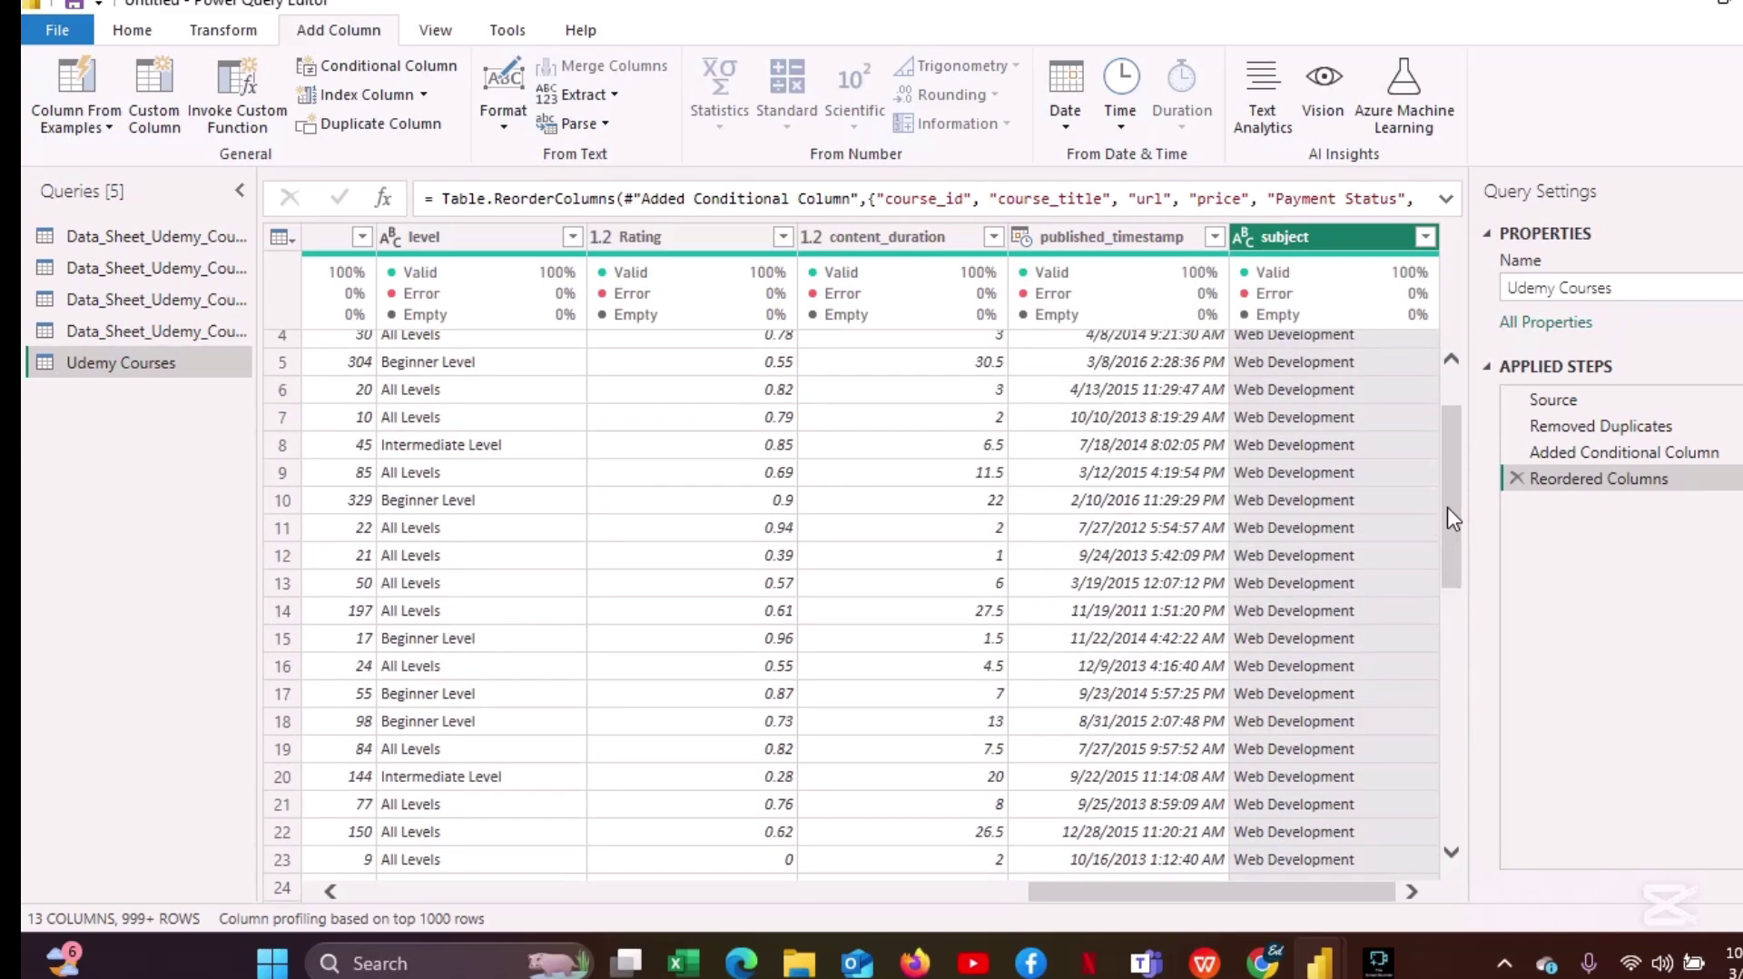
left_click(1425, 237)
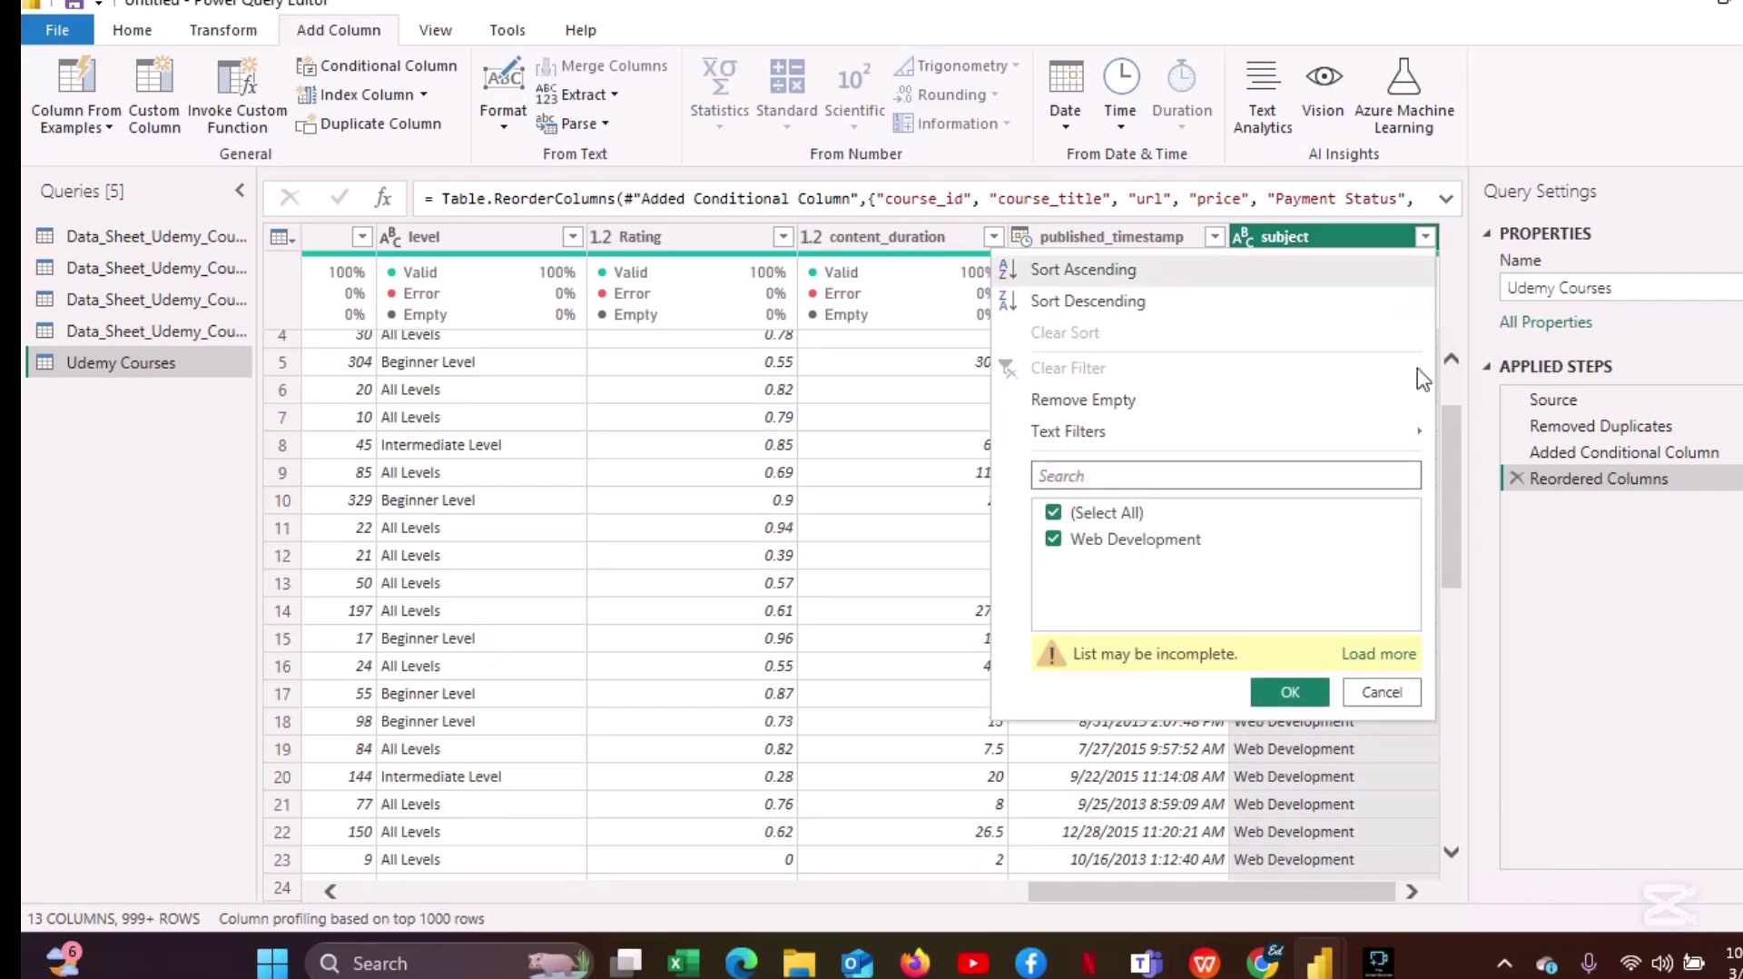
left_click(1385, 655)
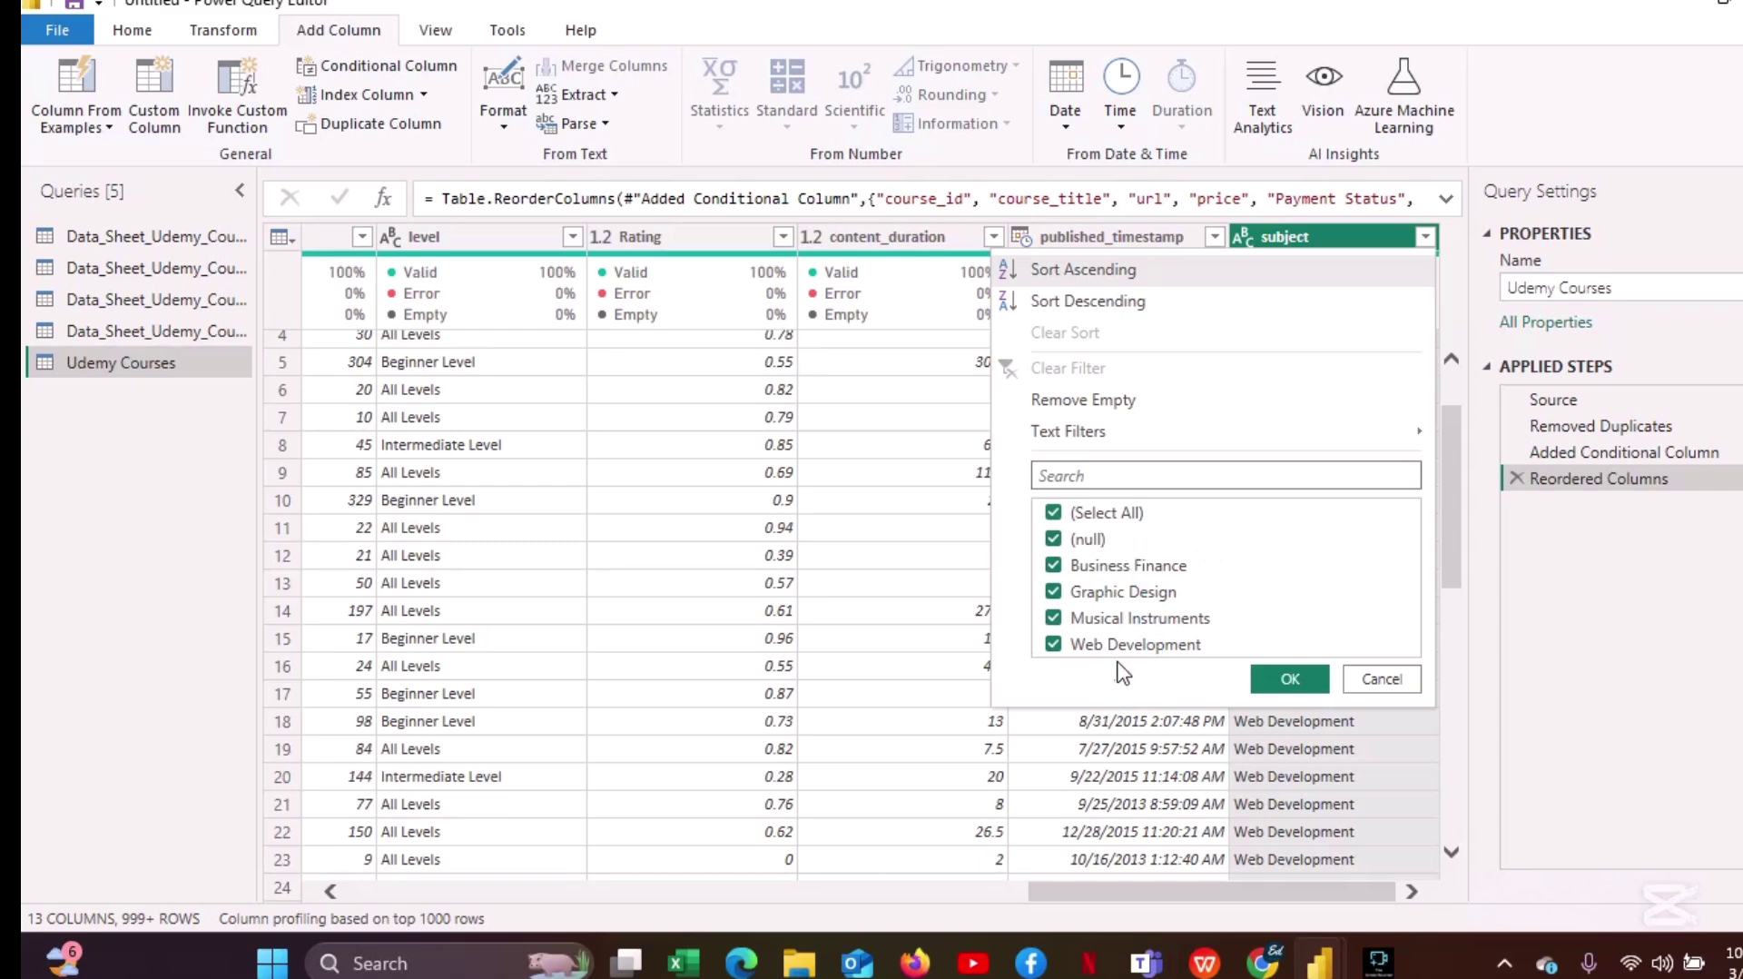
left_click(1053, 540)
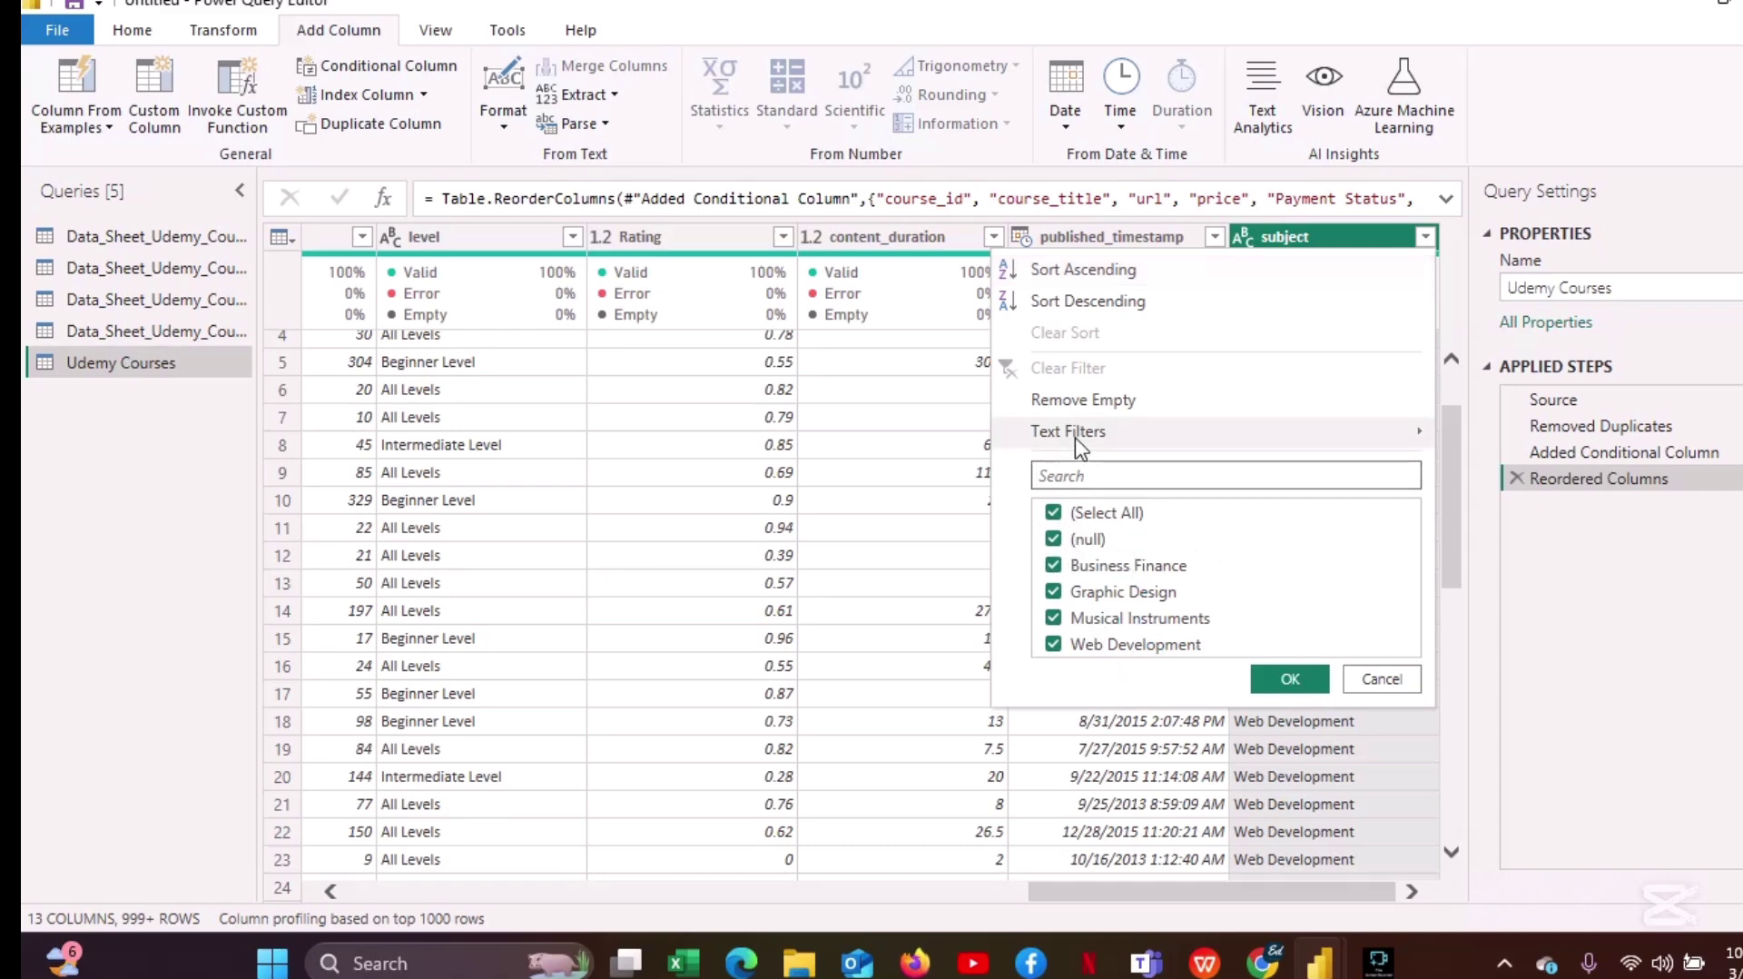
left_click(1055, 512)
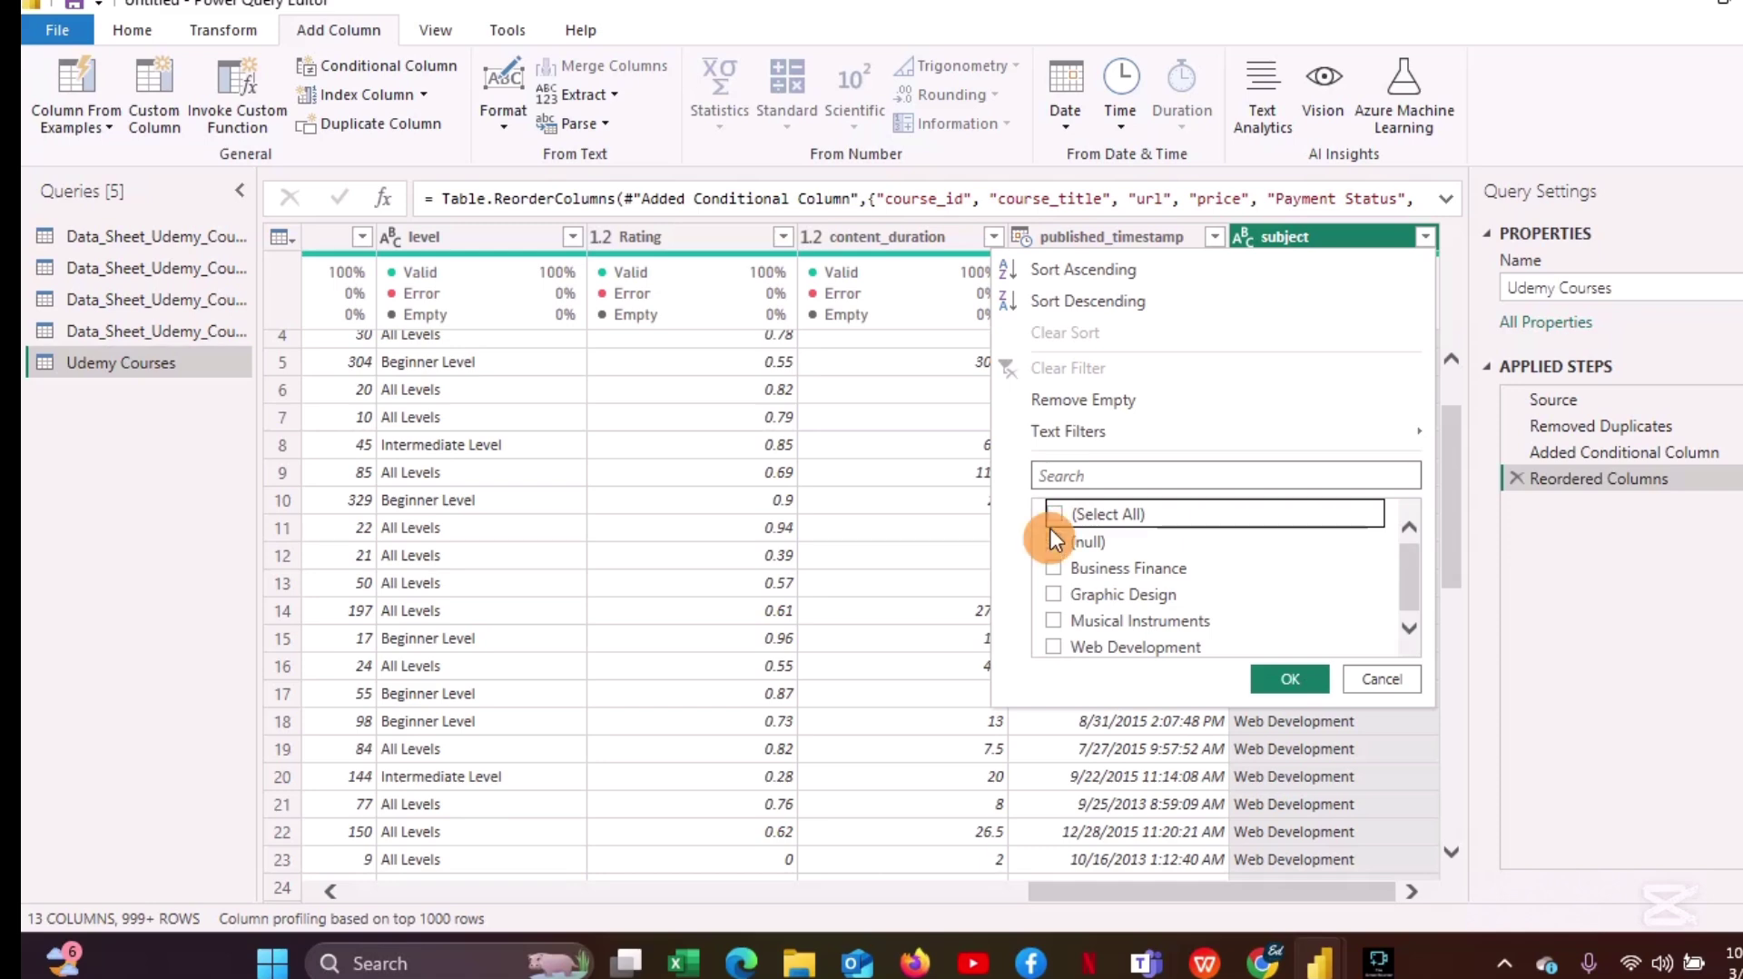
left_click(1053, 540)
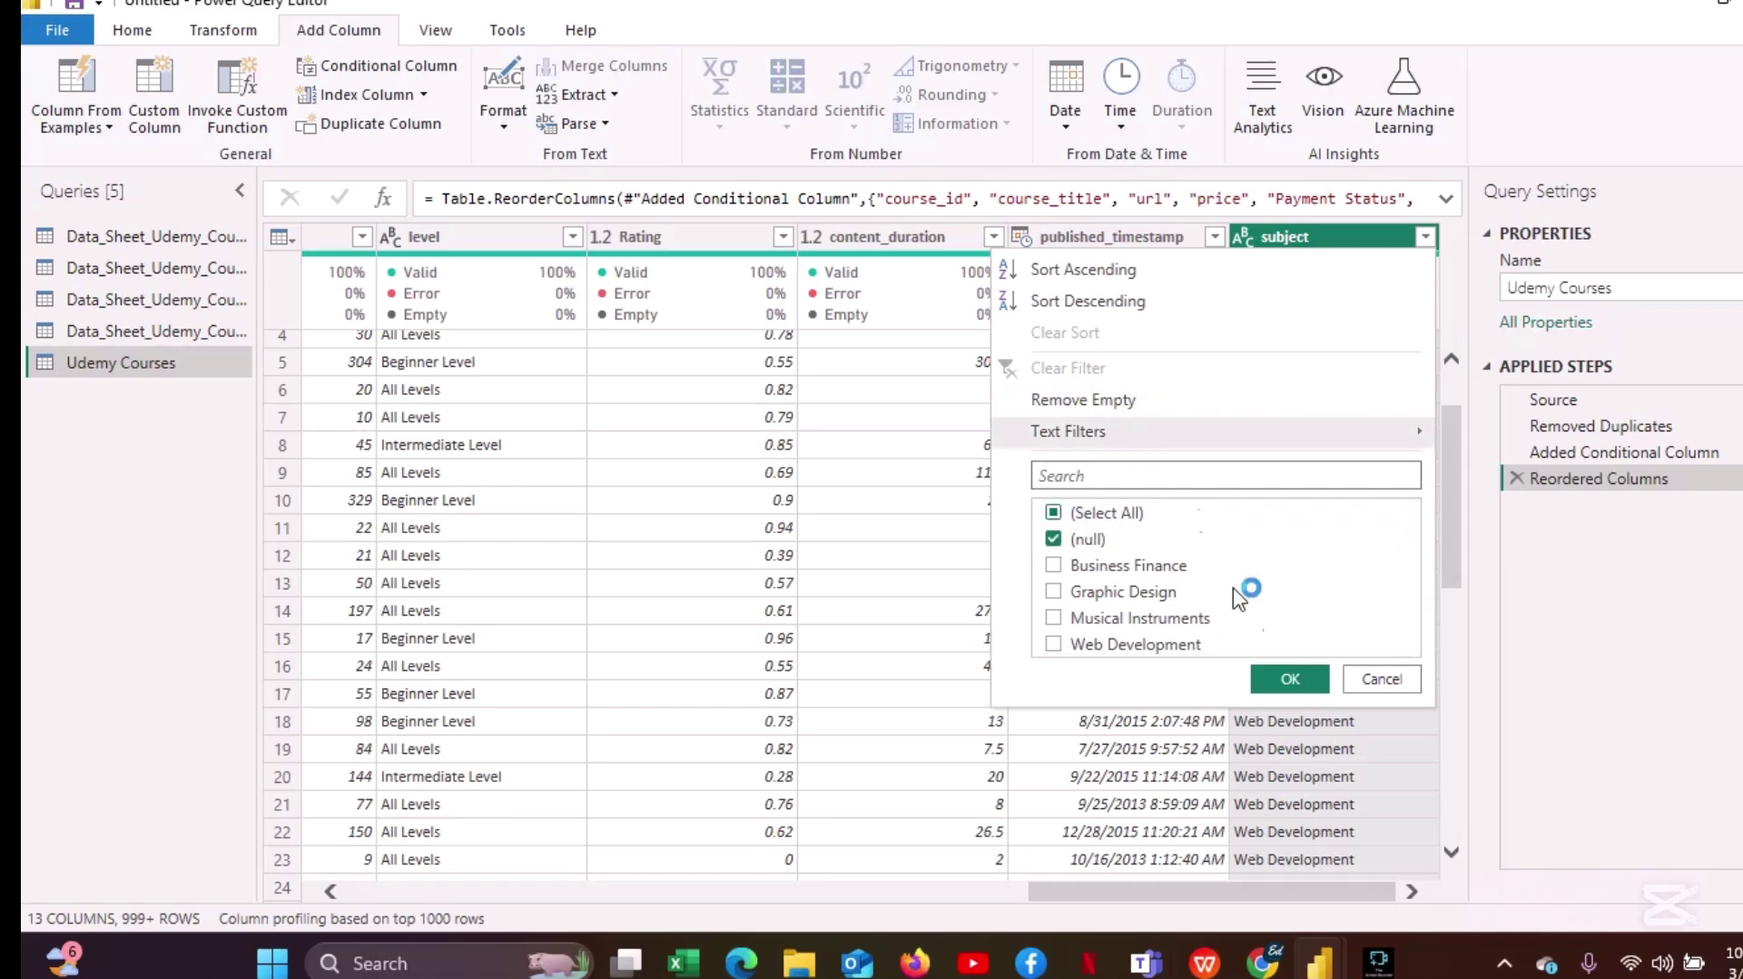
left_click(1288, 676)
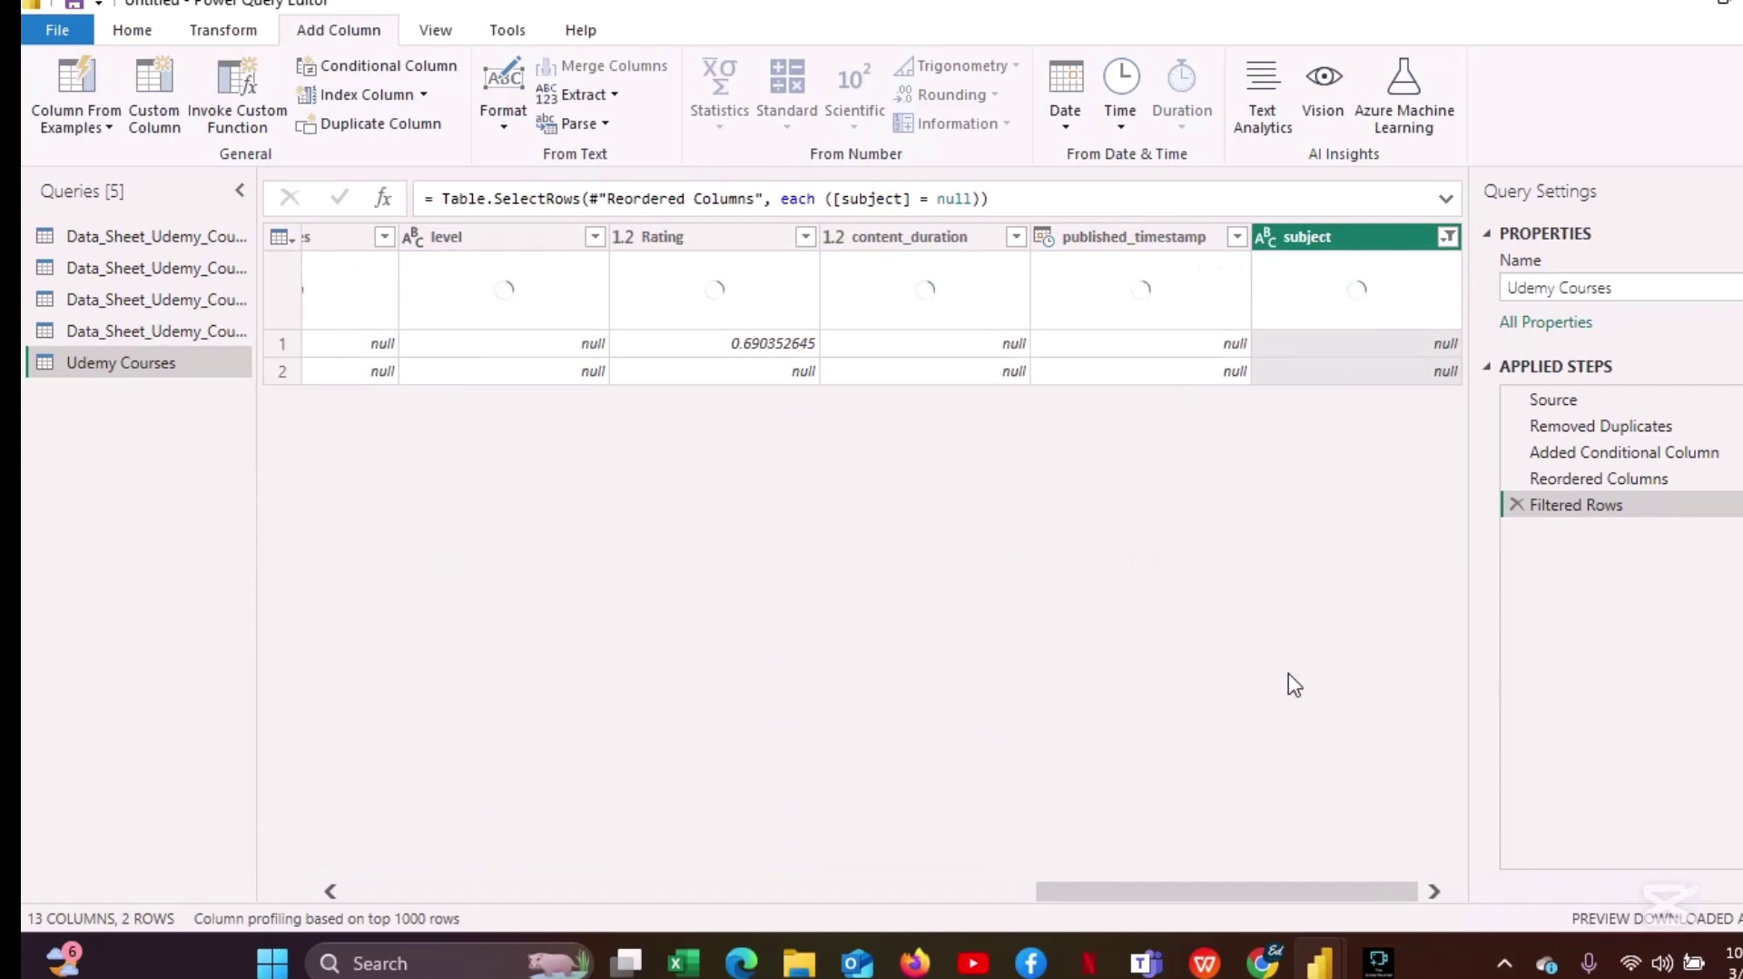
Examine the null-subject rows, including the Rating value in the first row, and remove the Filtered Rows step.
left_click_drag(1156, 888, 1184, 929)
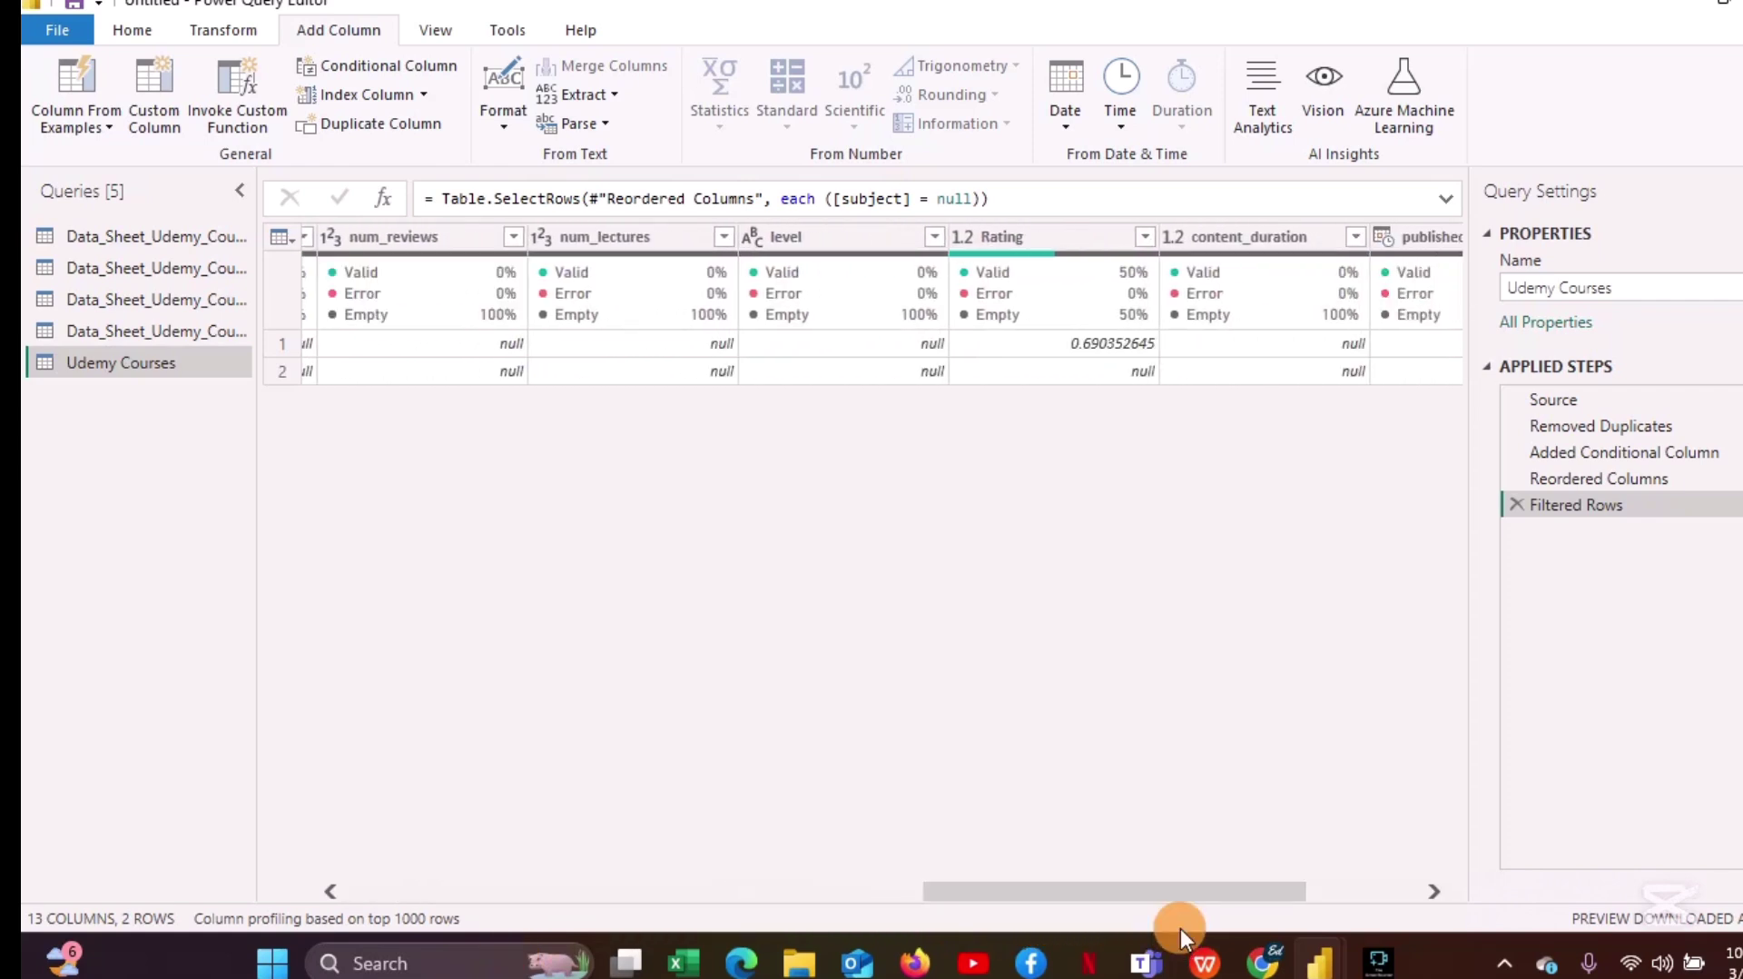
left_click(1128, 342)
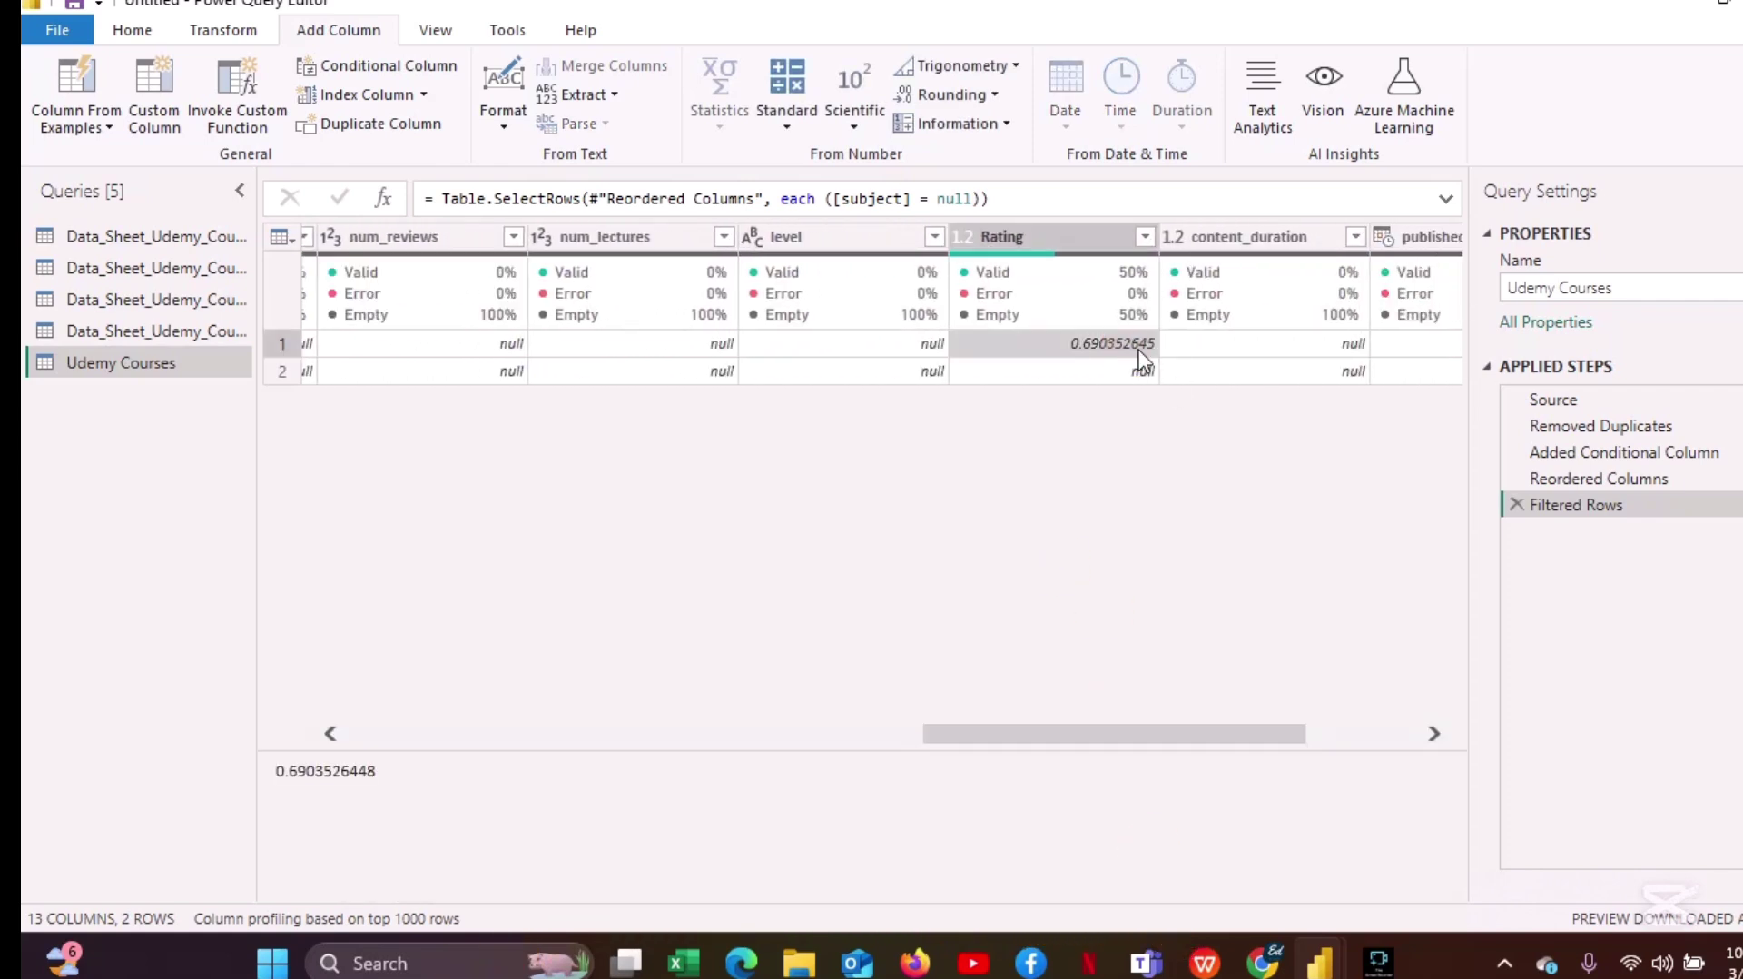
mouse_move(1195, 732)
left_mouse_down()
mouse_move(923, 713)
mouse_move(525, 820)
mouse_move(712, 782)
mouse_move(1055, 777)
mouse_move(1217, 752)
left_mouse_up()
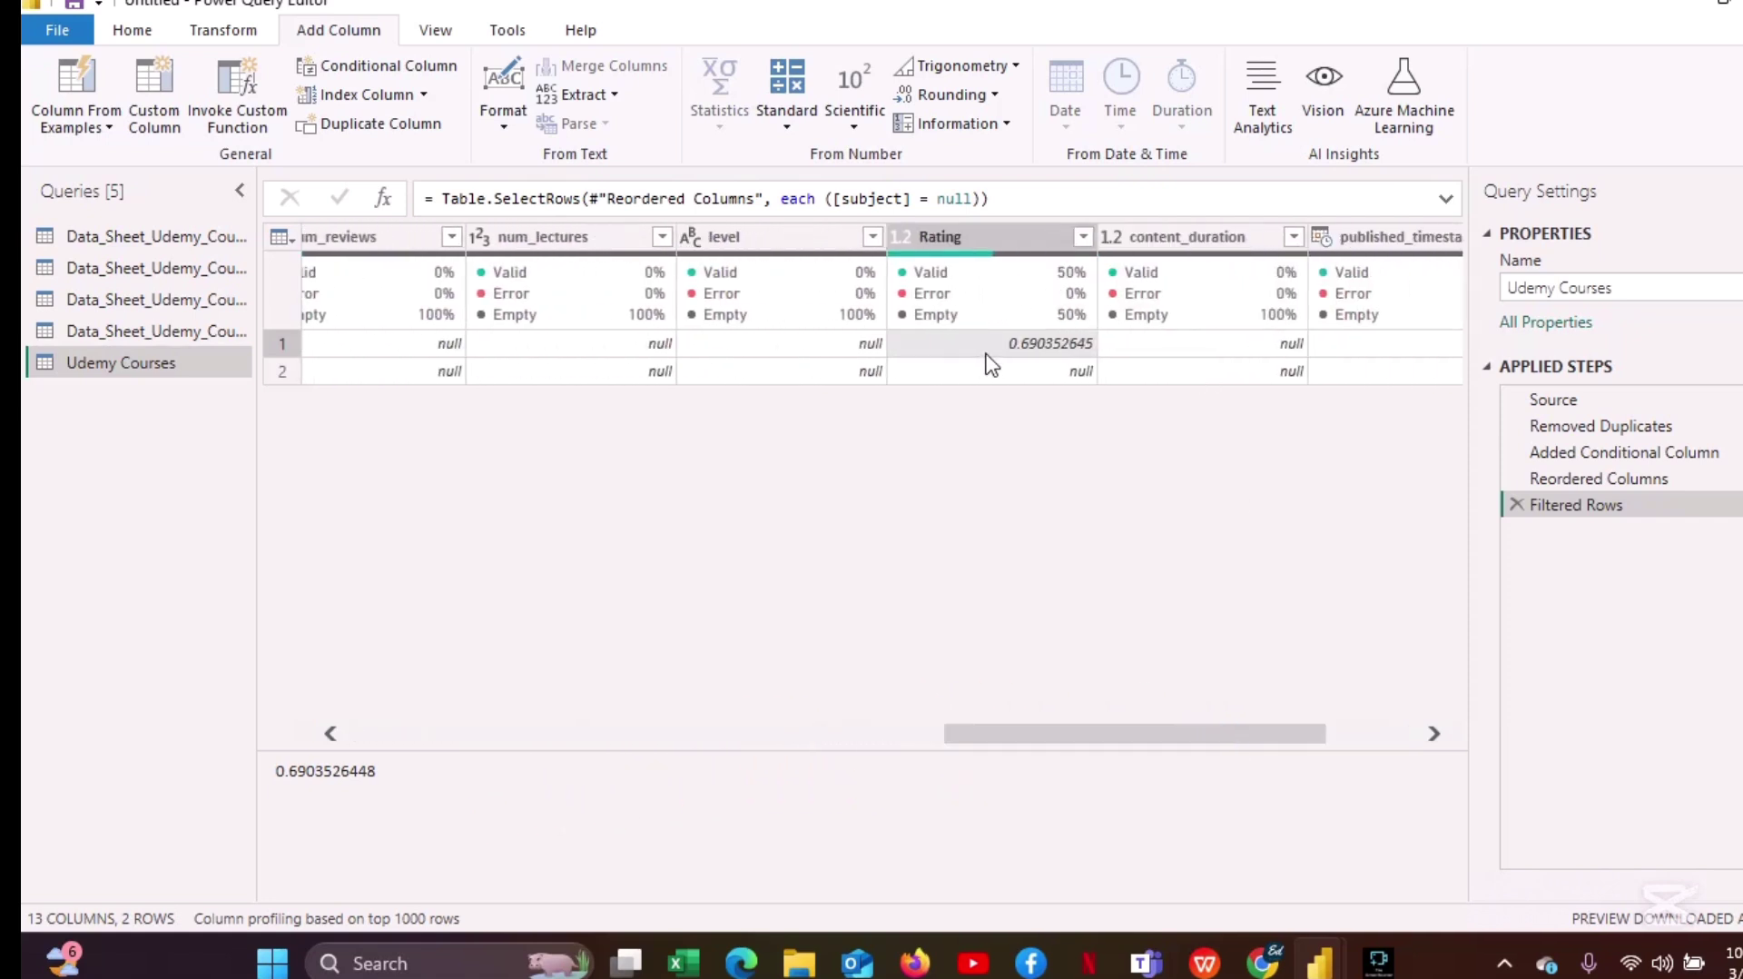
left_click(1516, 505)
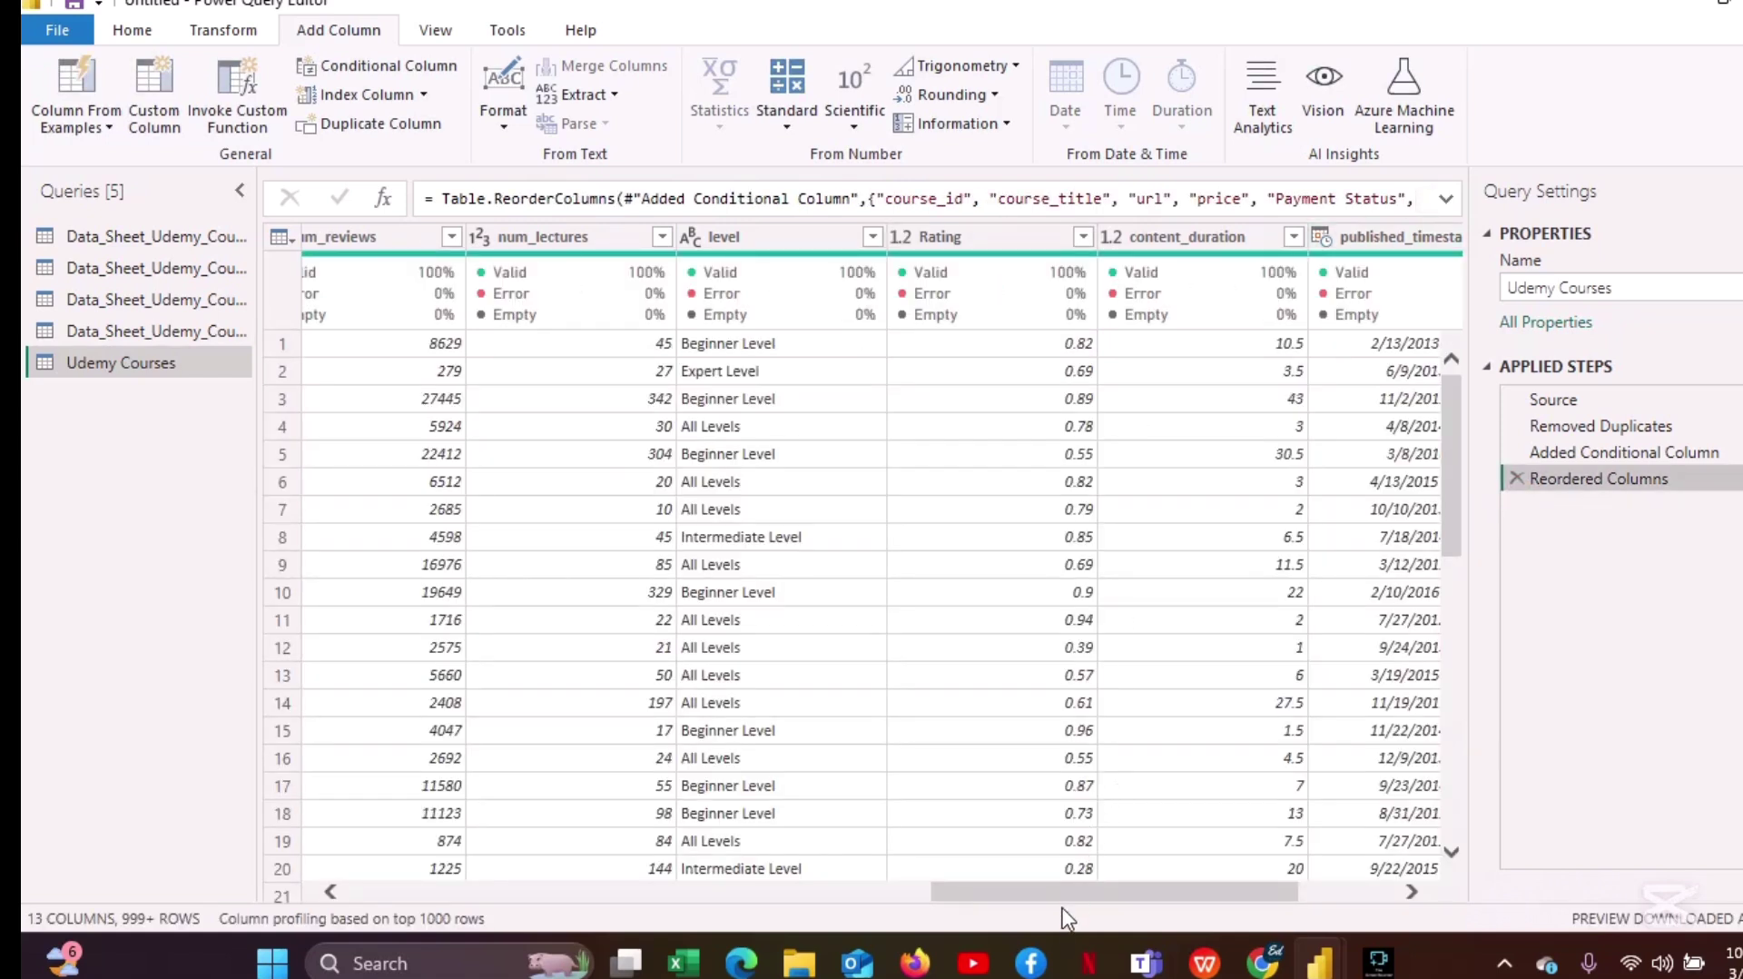
Remove the empty values from the subject column and check its filter list without changing it further.
left_click_drag(1076, 898, 1255, 888)
left_click(1425, 236)
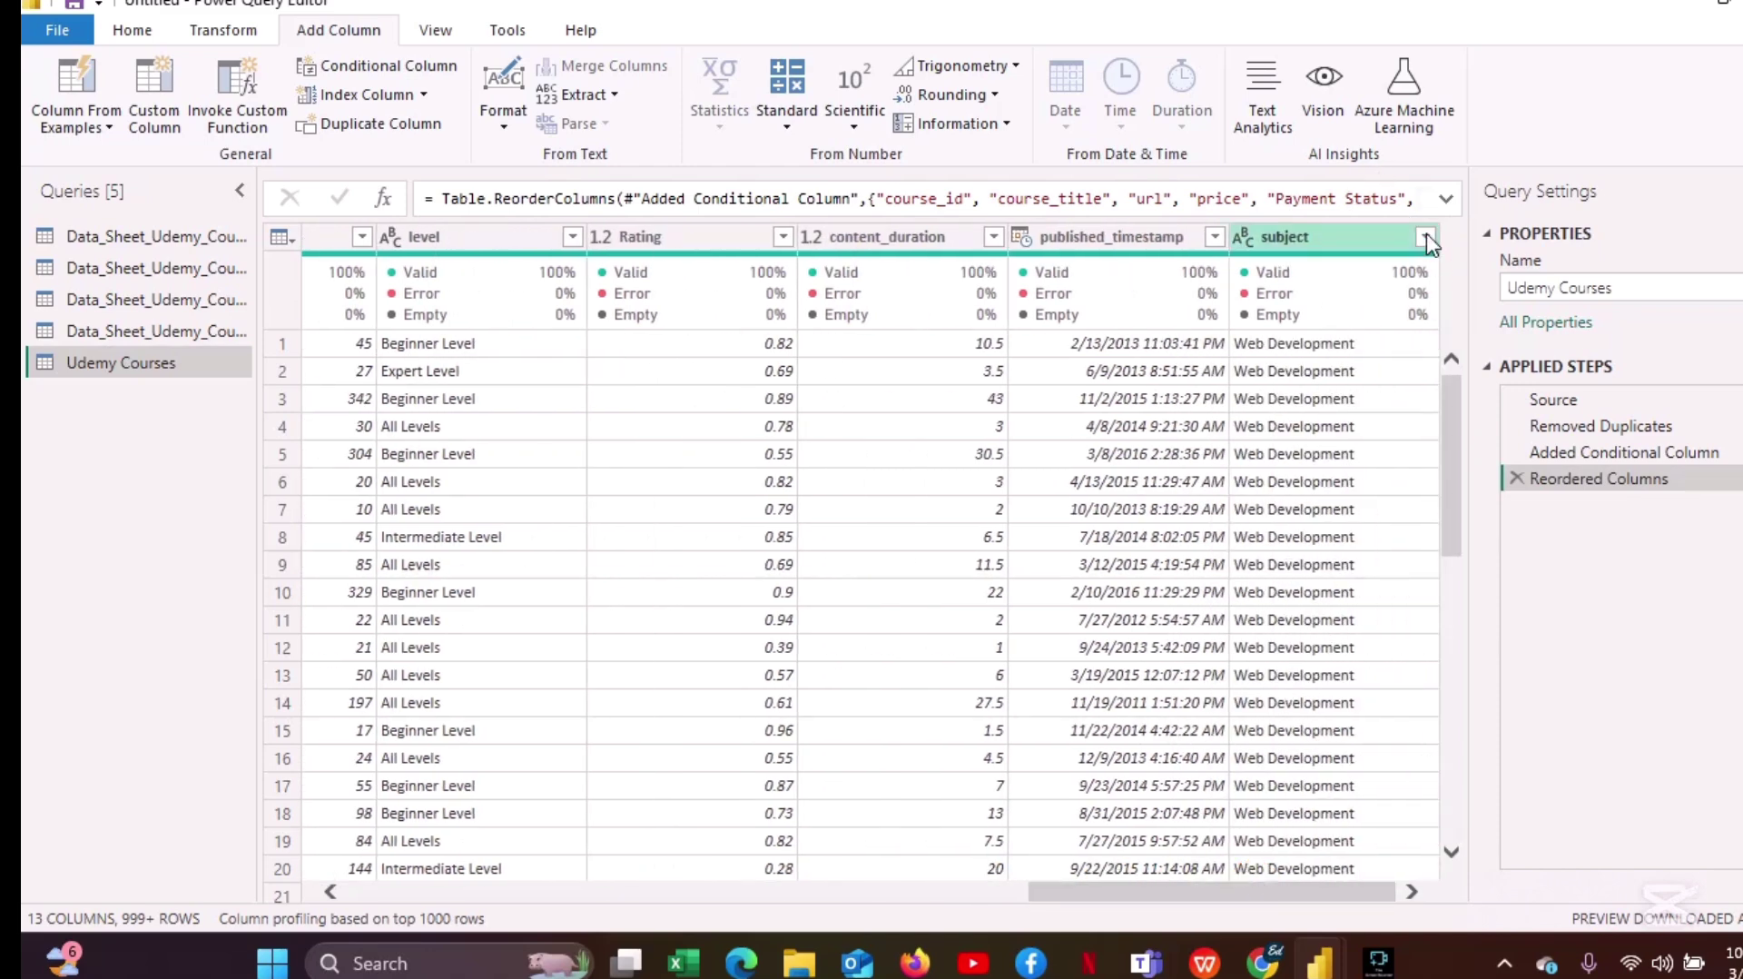
left_click(1385, 654)
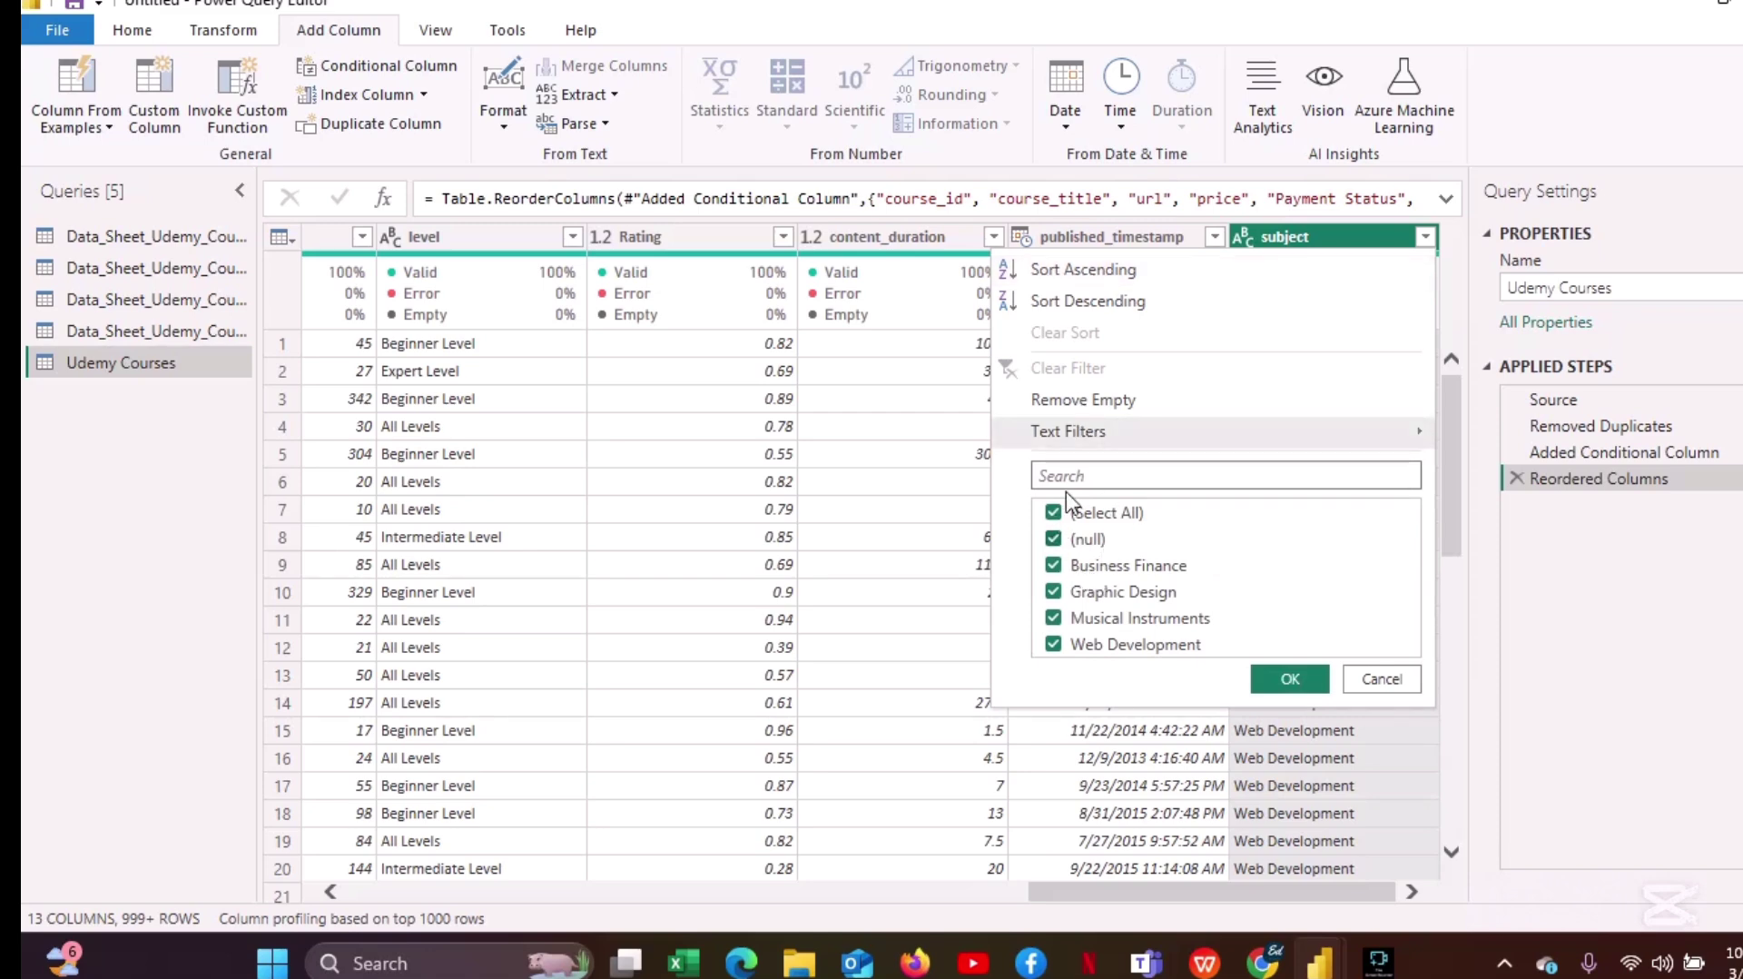
left_click(1124, 401)
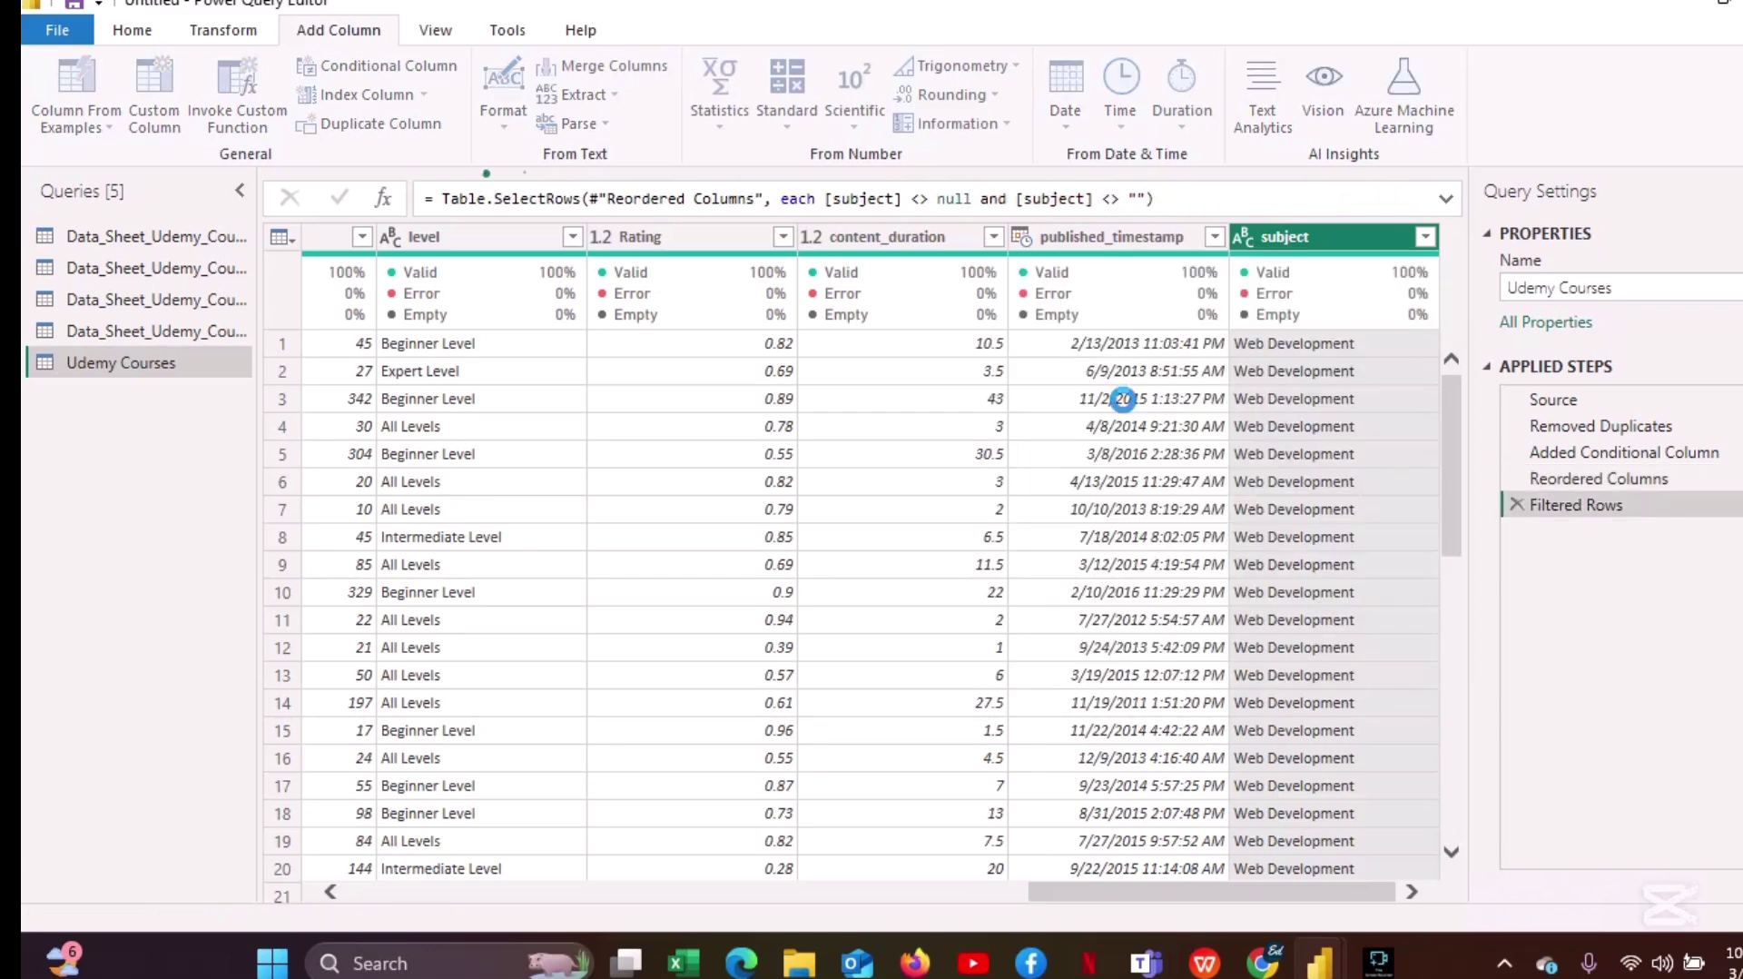
left_click(1426, 237)
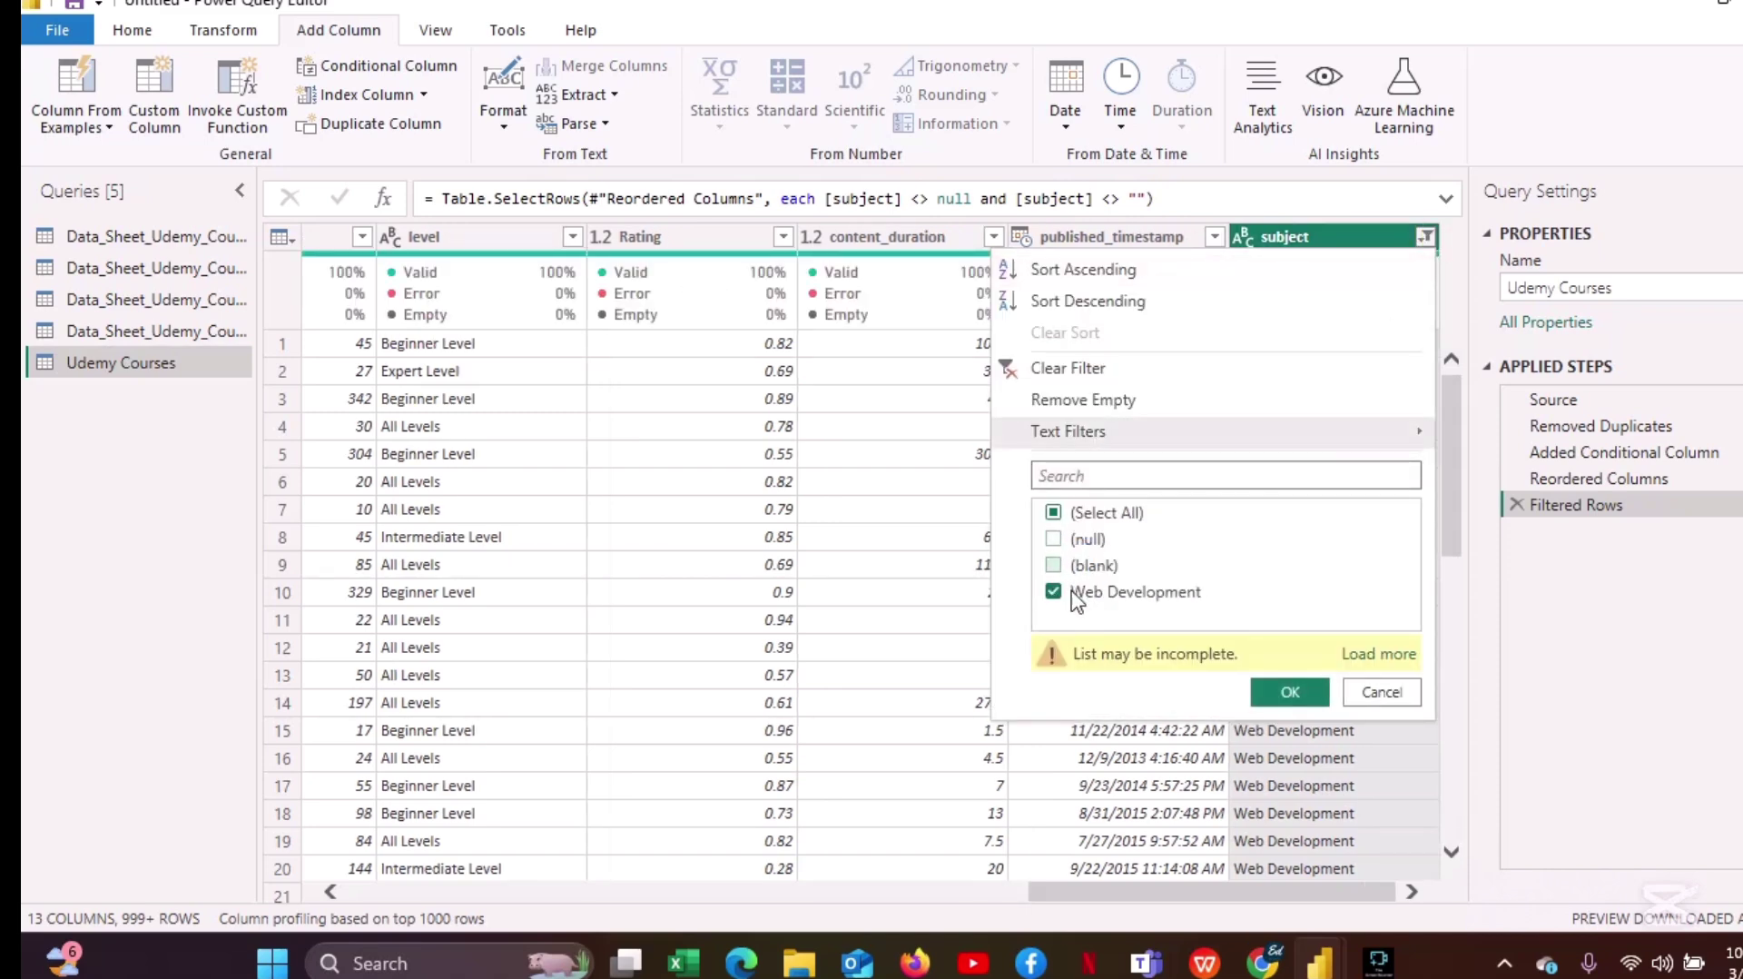
left_click(1362, 694)
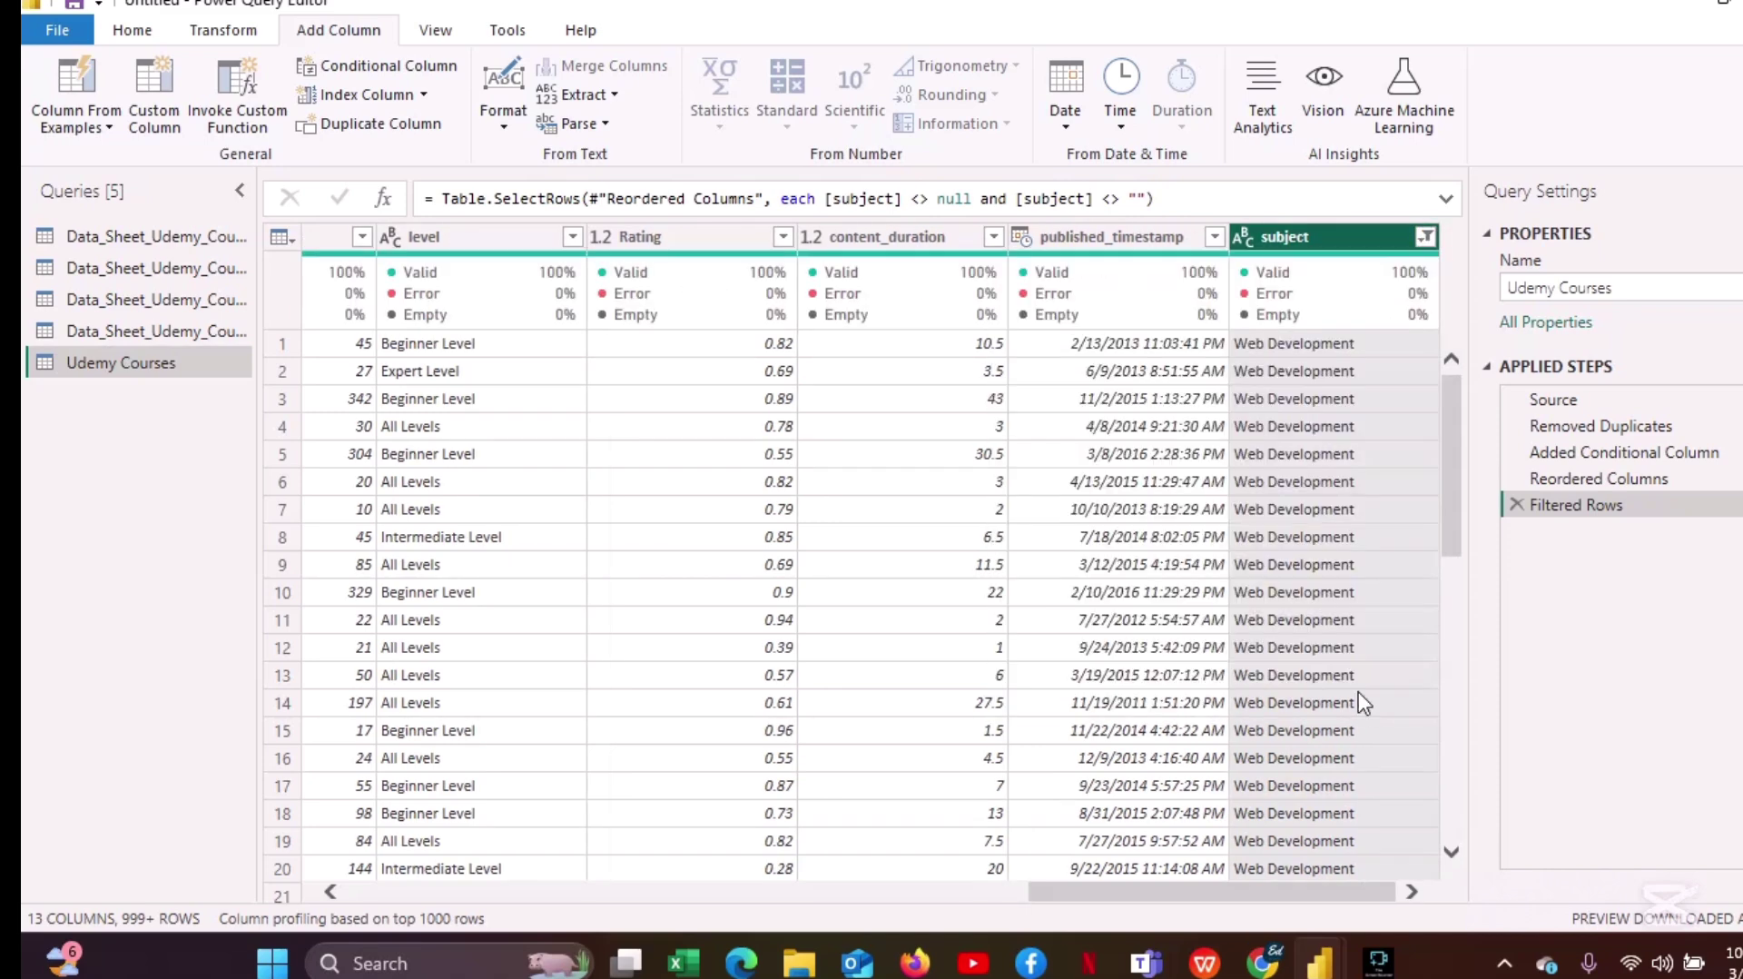
Split the published_timestamp column by the Space delimiter at the left-most delimiter.
left_click_drag(1292, 897, 1369, 881)
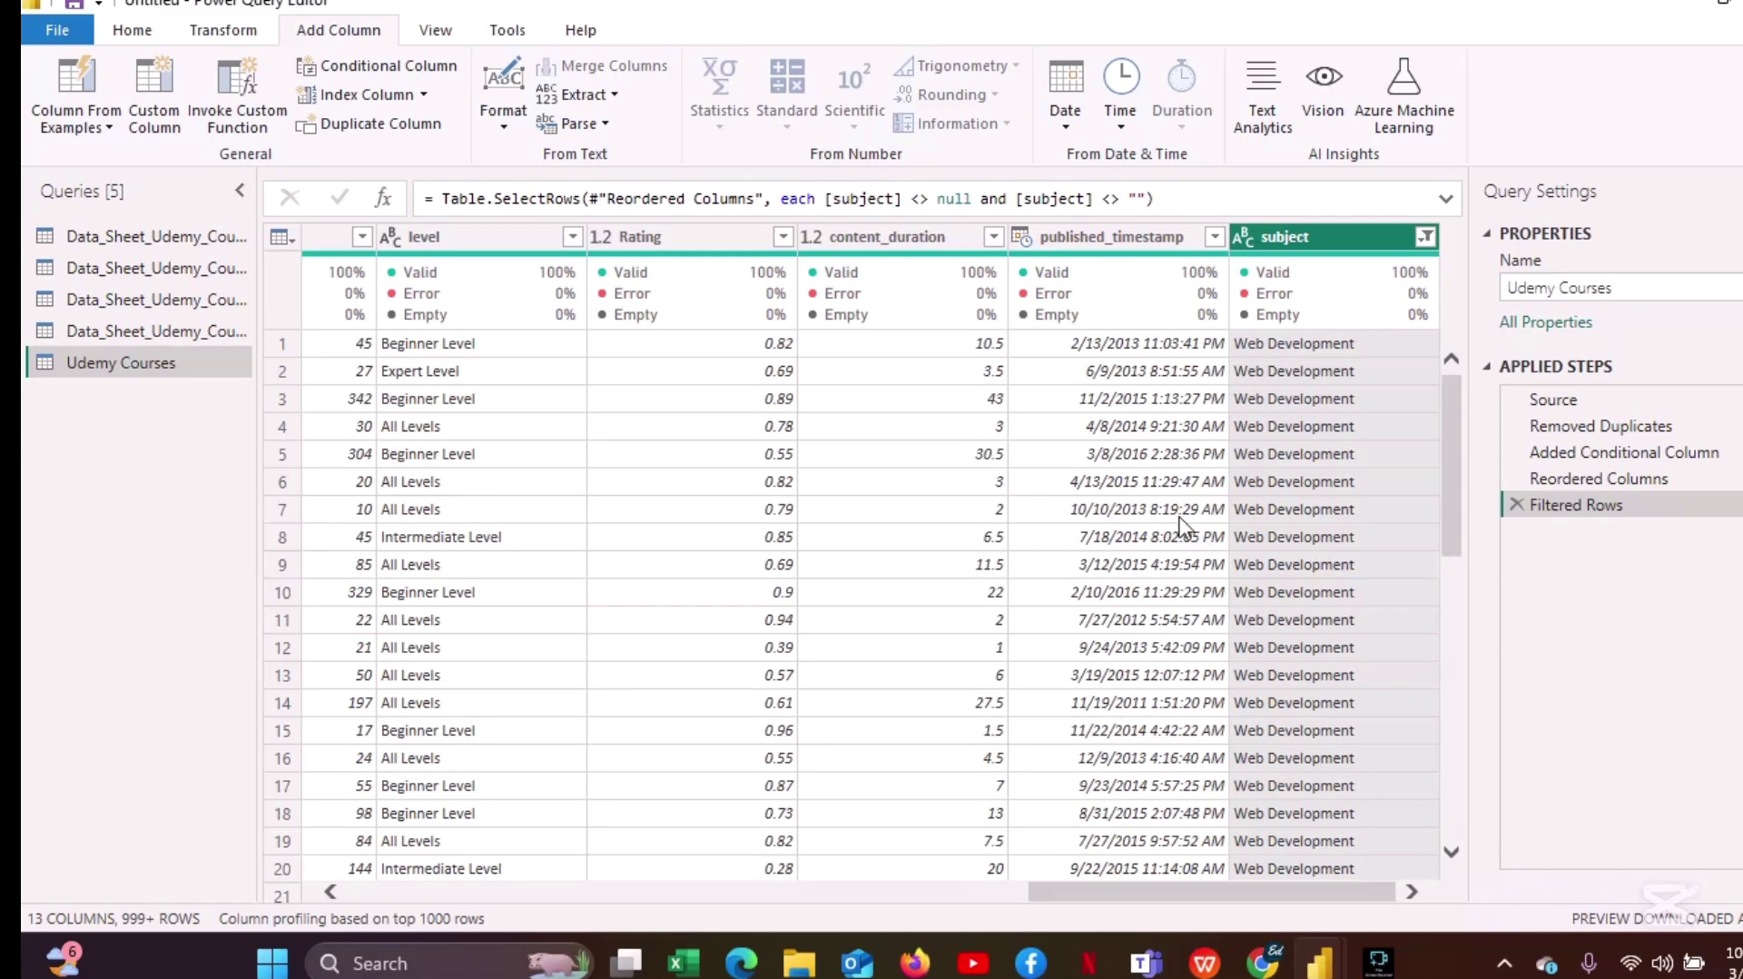
left_click(1129, 234)
left_click(132, 30)
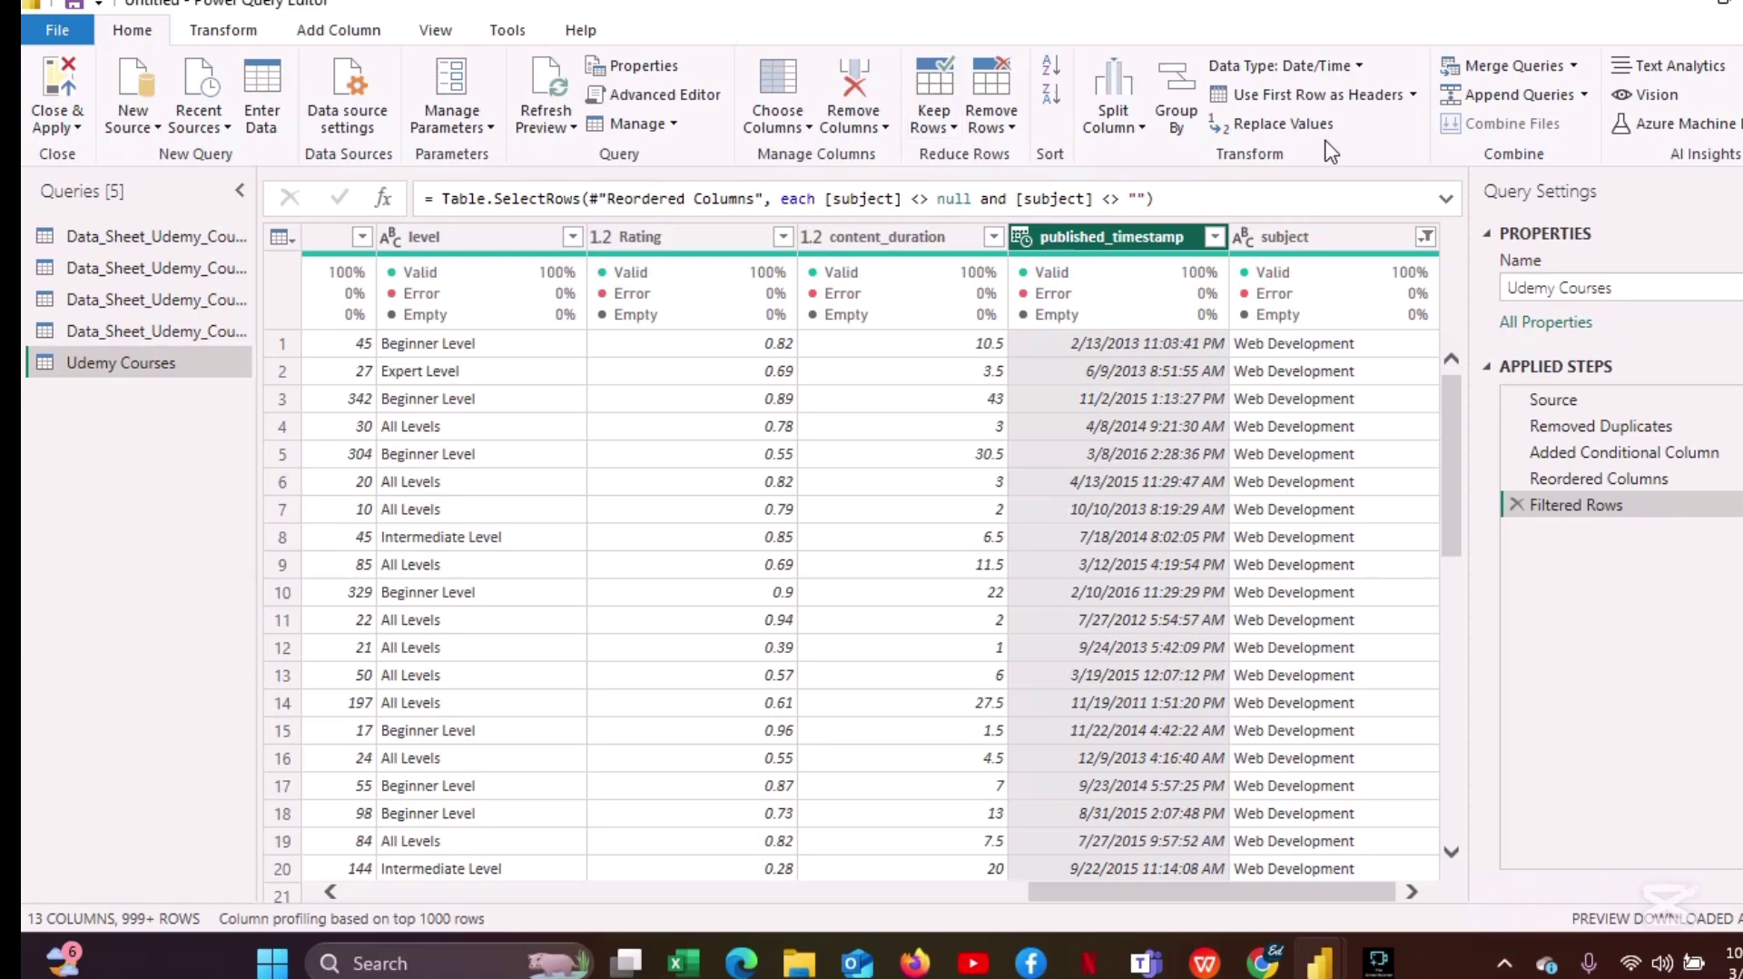
left_click(1142, 118)
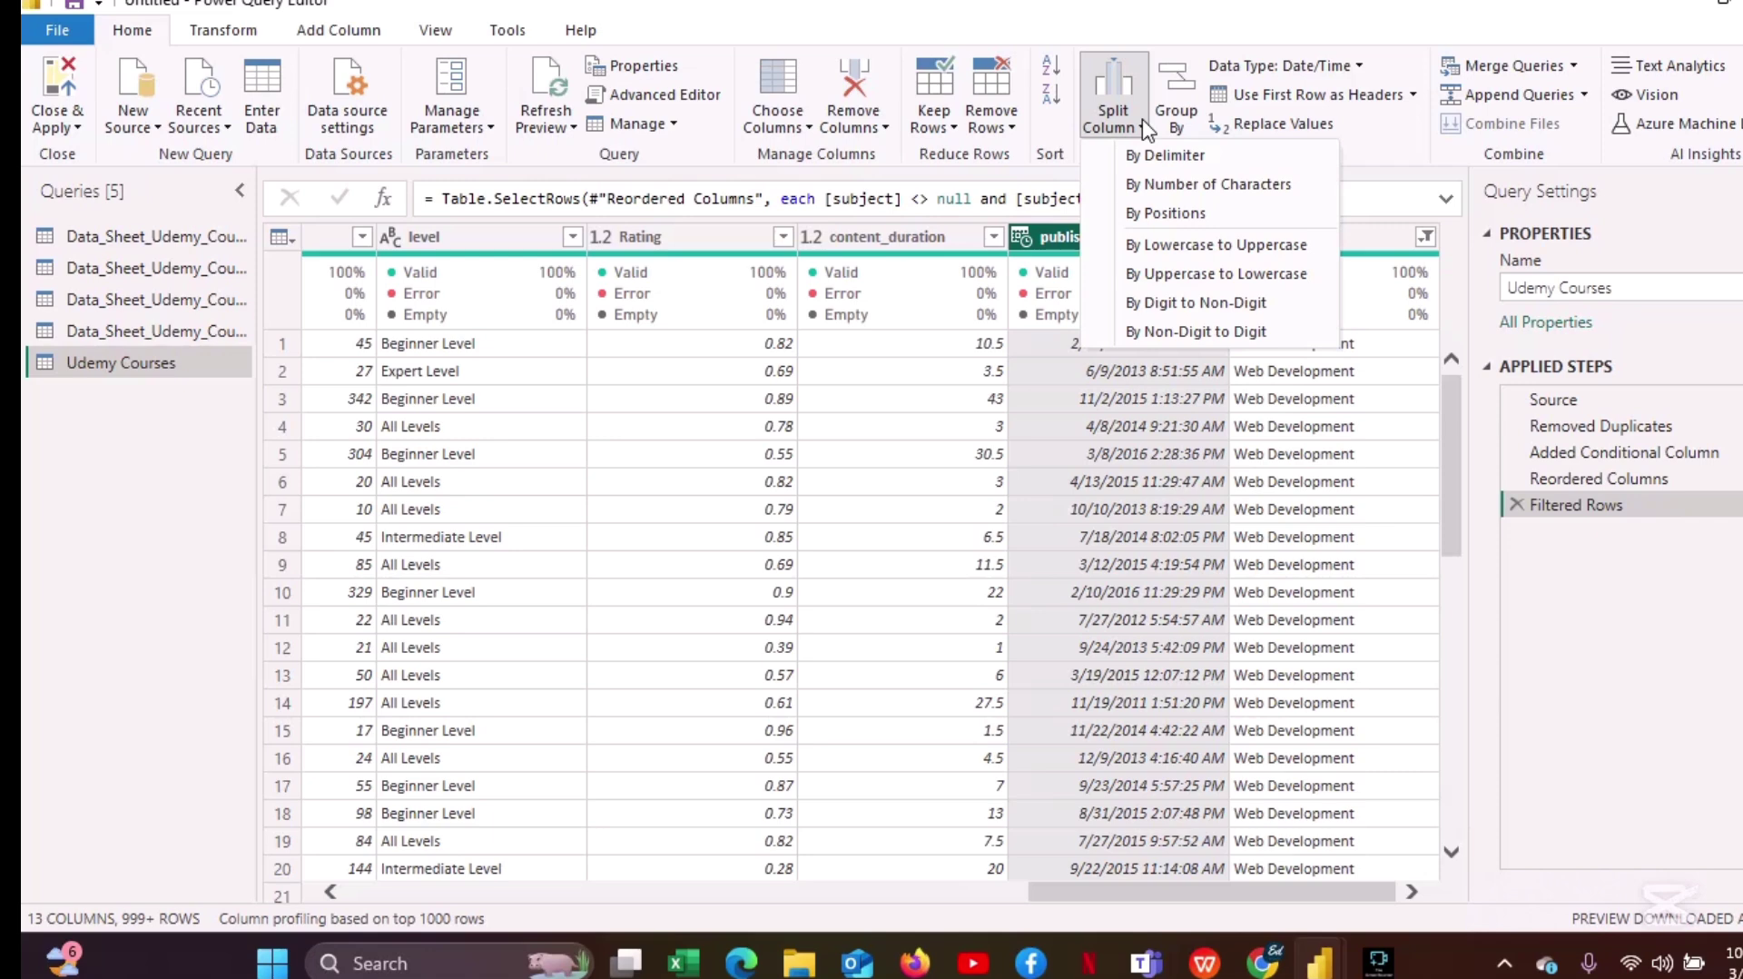
left_click(1186, 155)
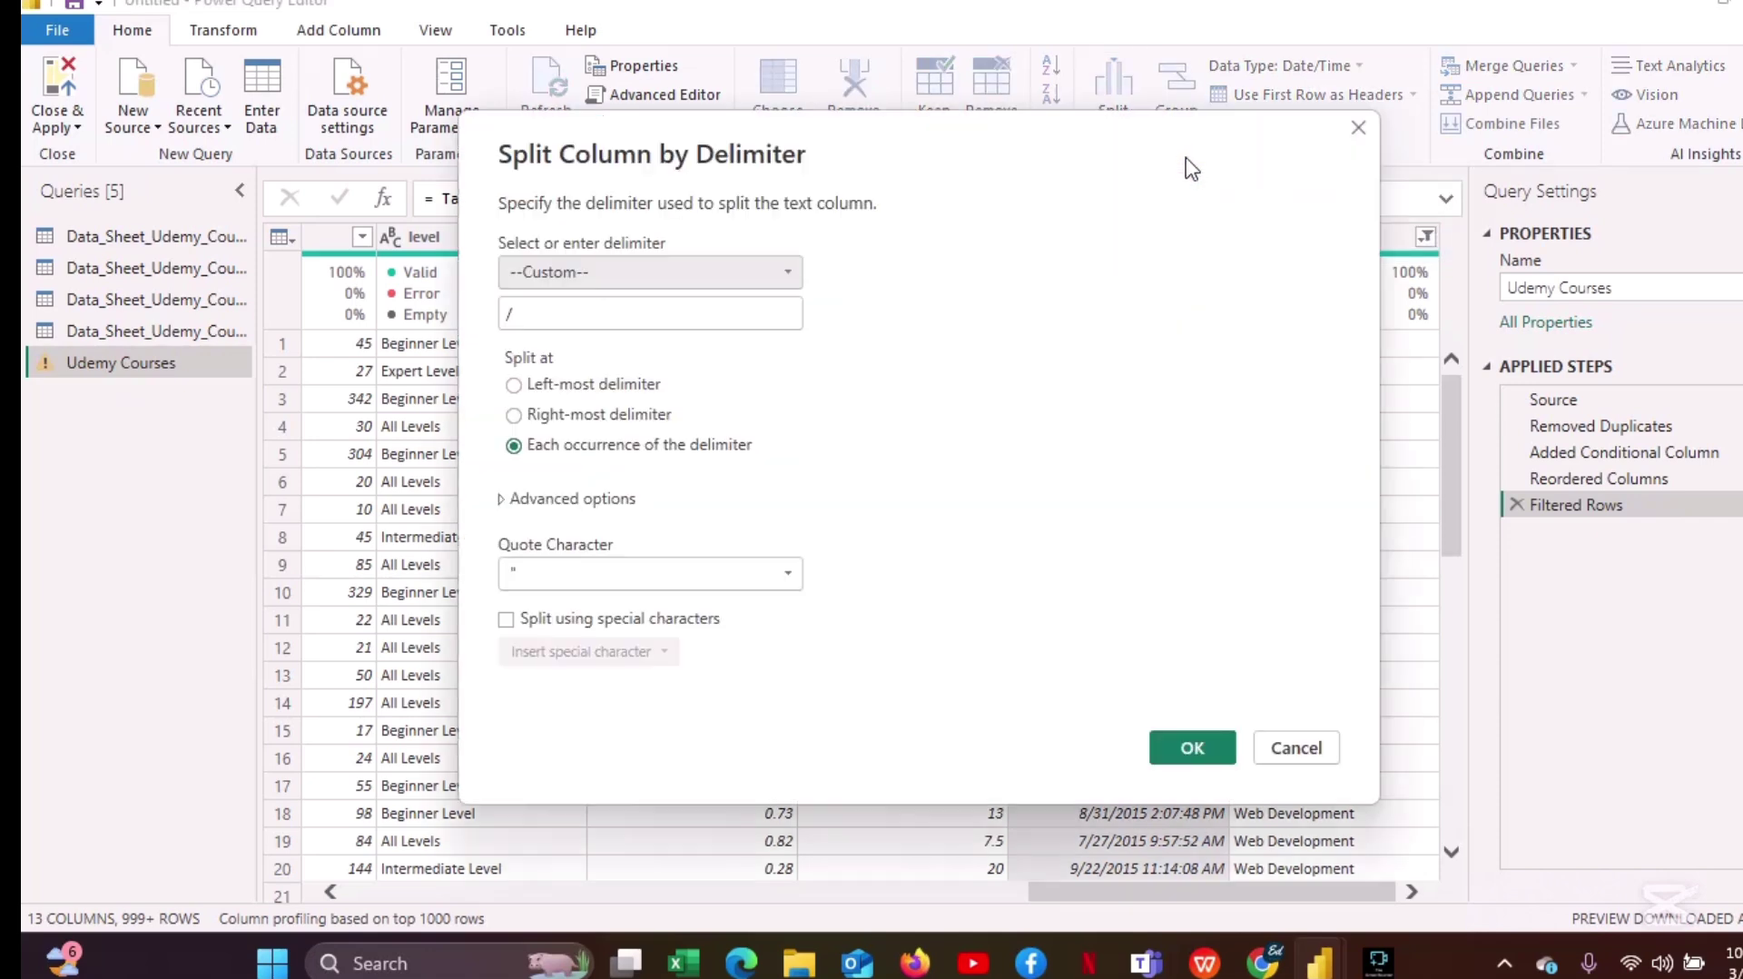
left_click(801, 272)
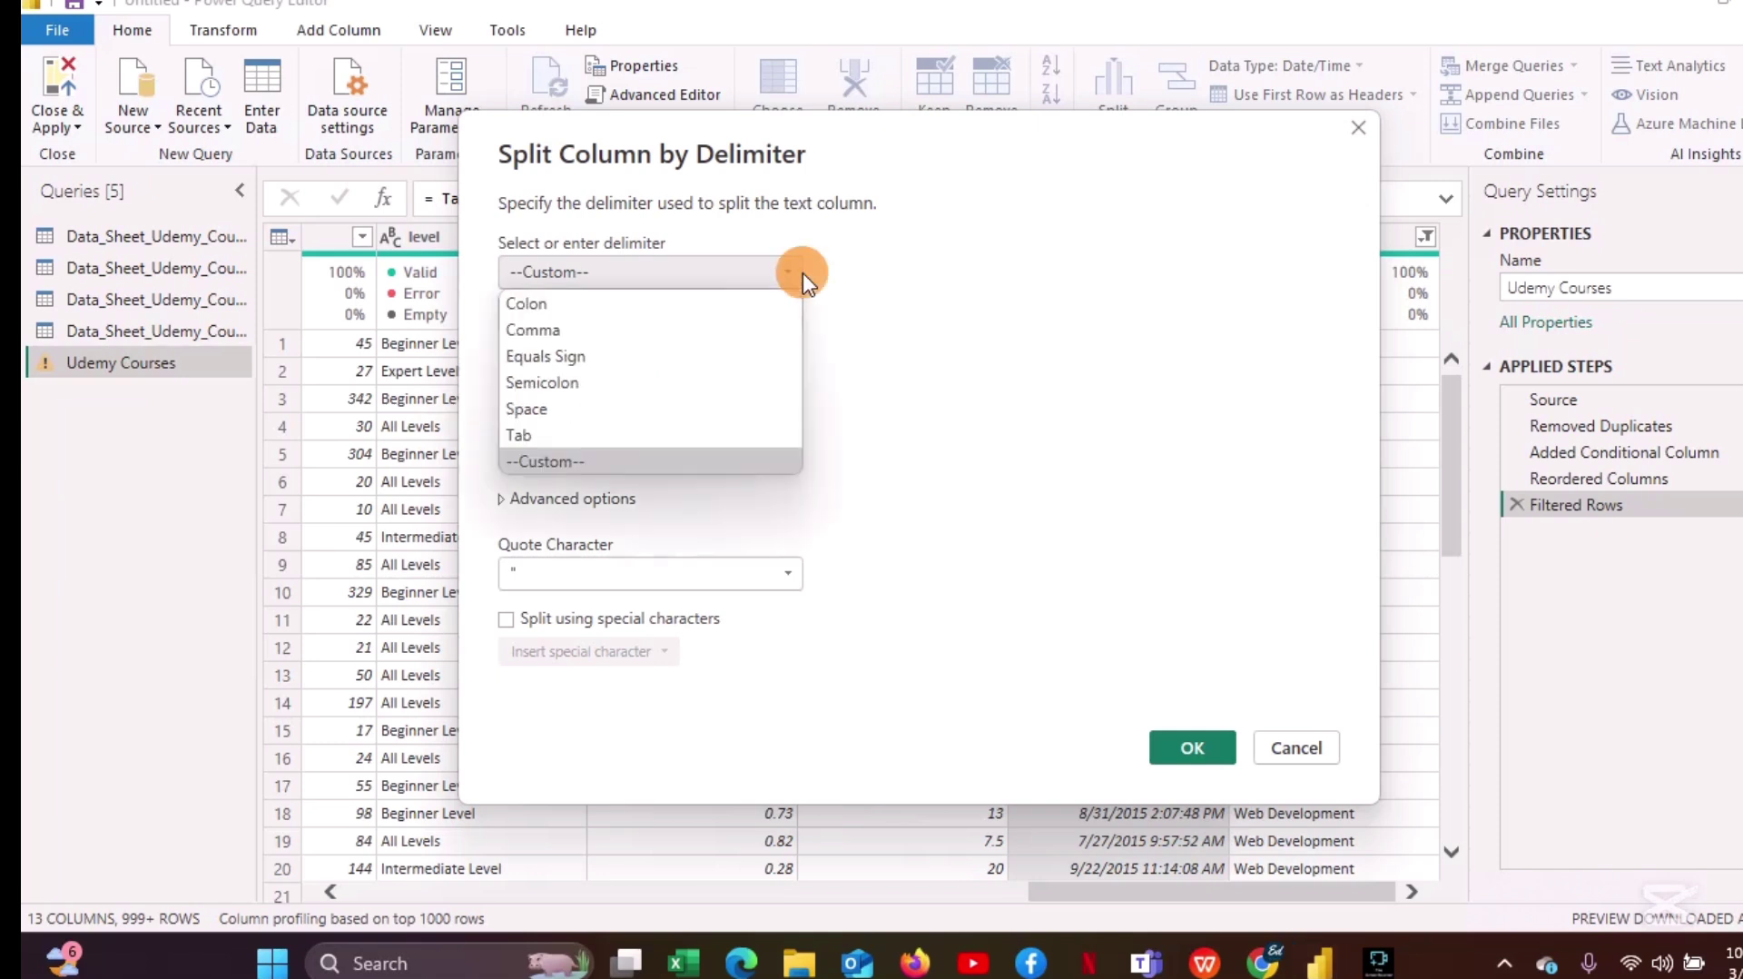
left_click(554, 414)
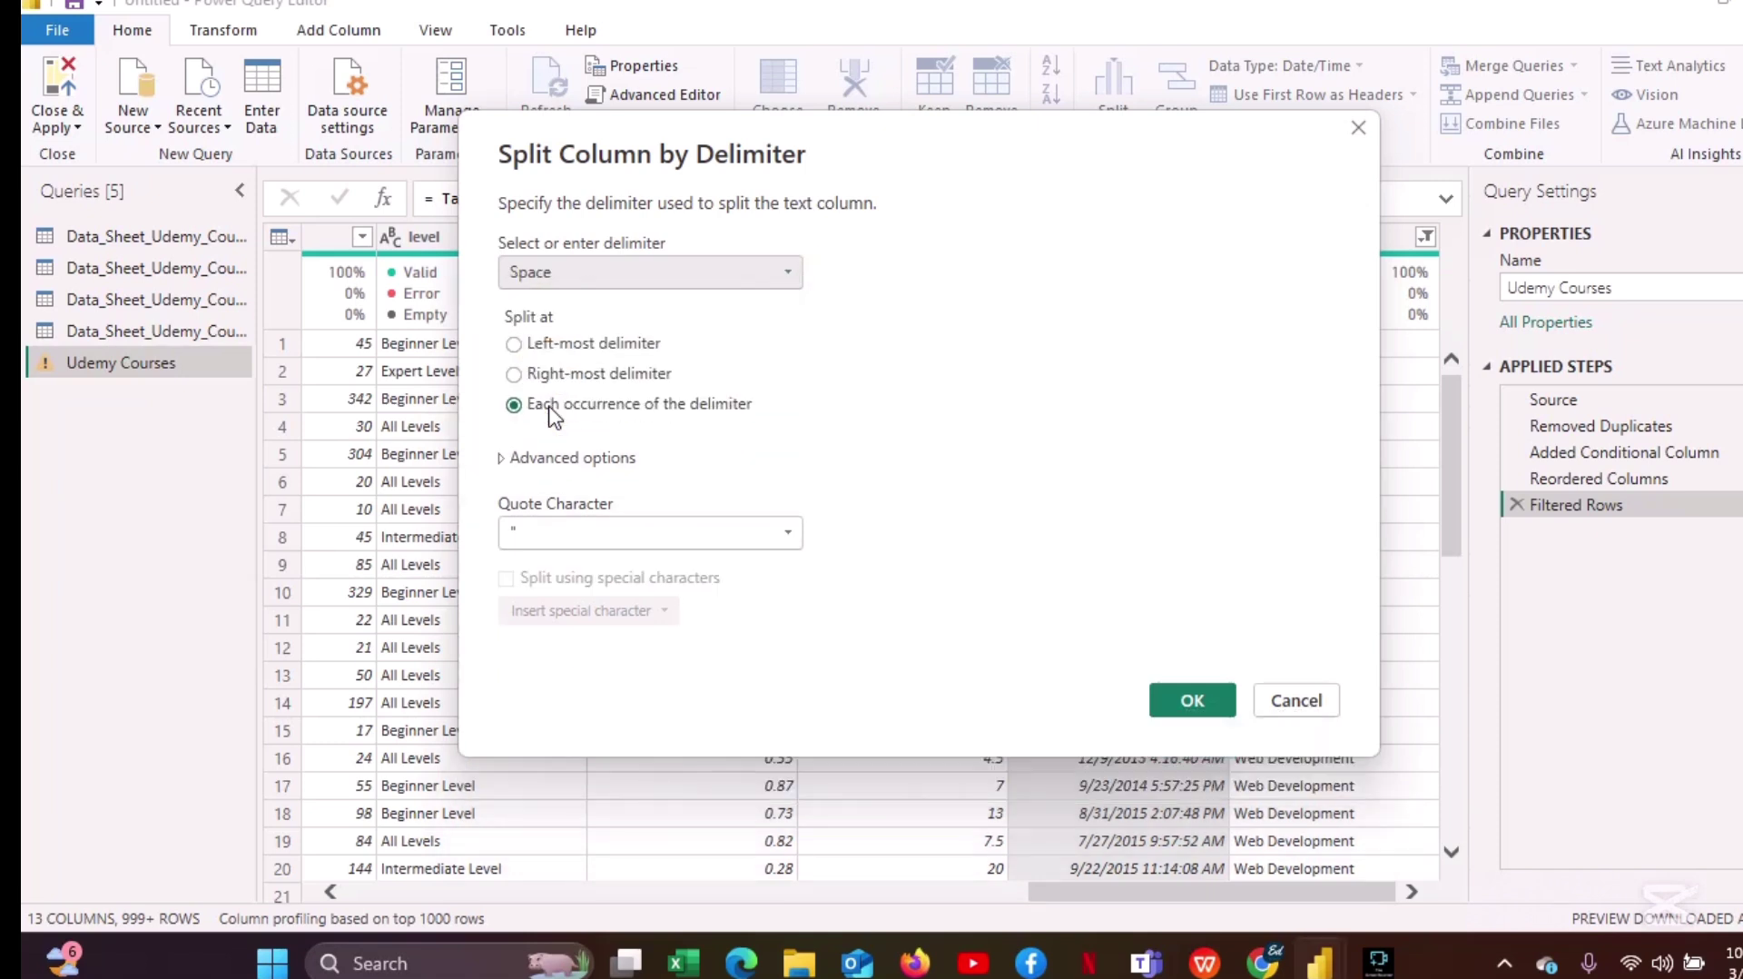
left_click(516, 343)
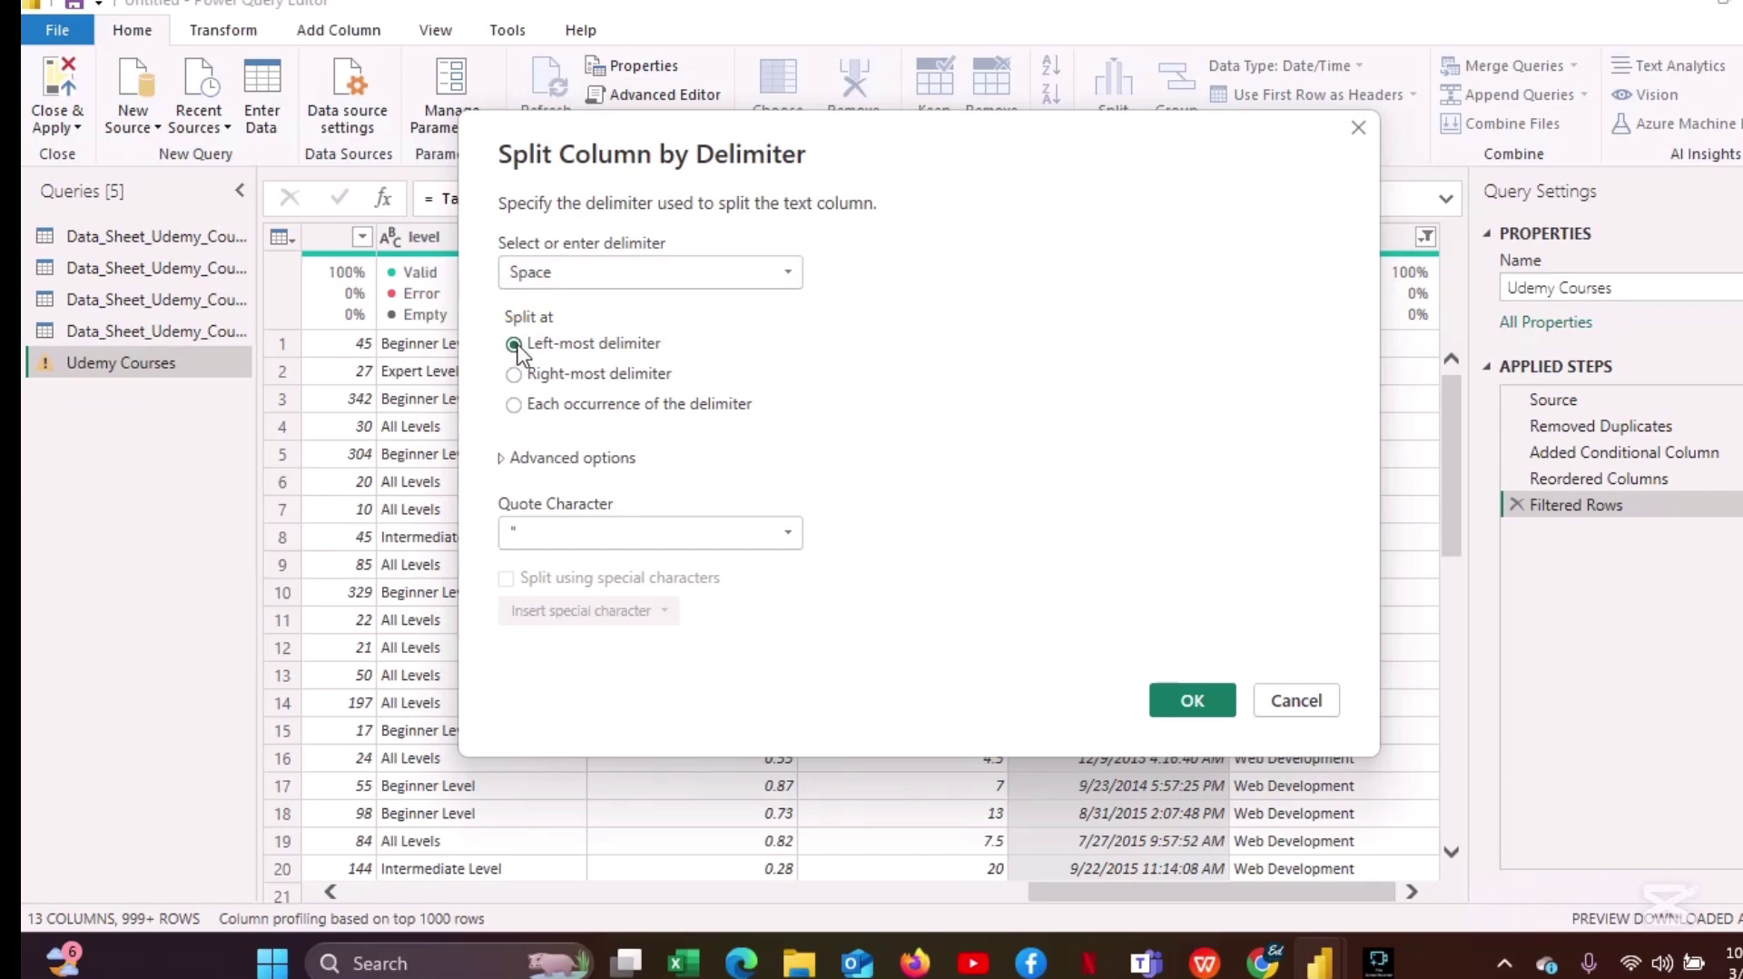
left_click(1189, 704)
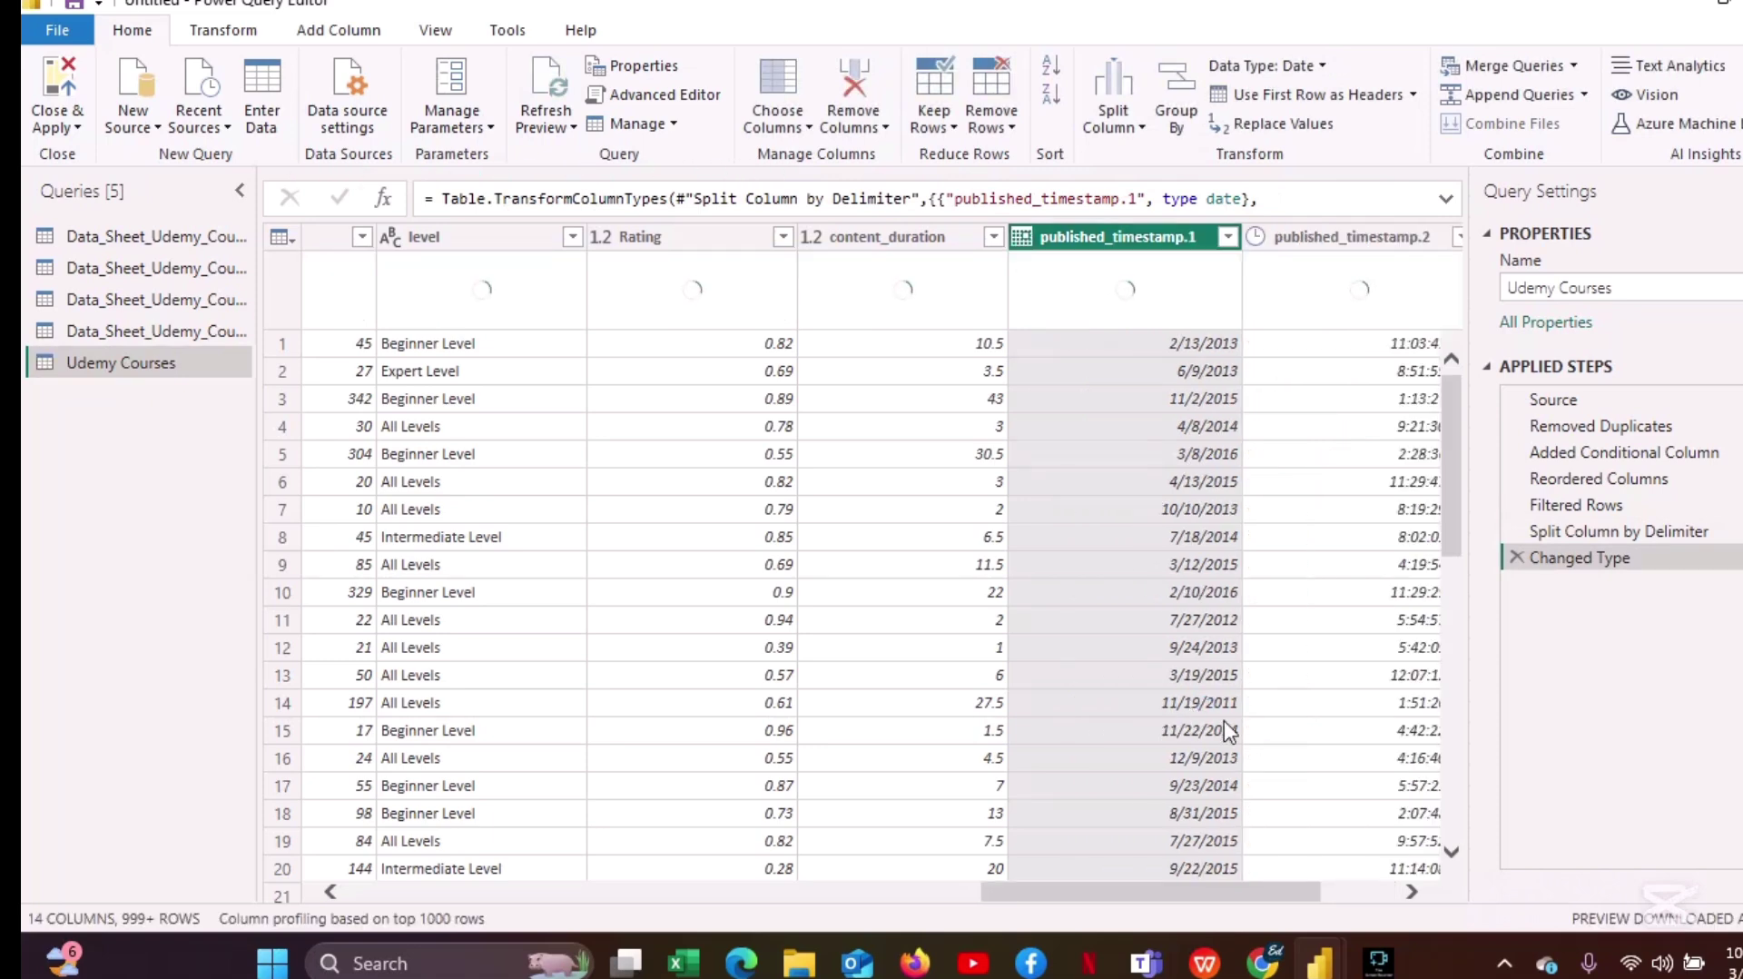
Rename the date part of the split timestamp column as published_date.
left_click_drag(1118, 886, 1196, 876)
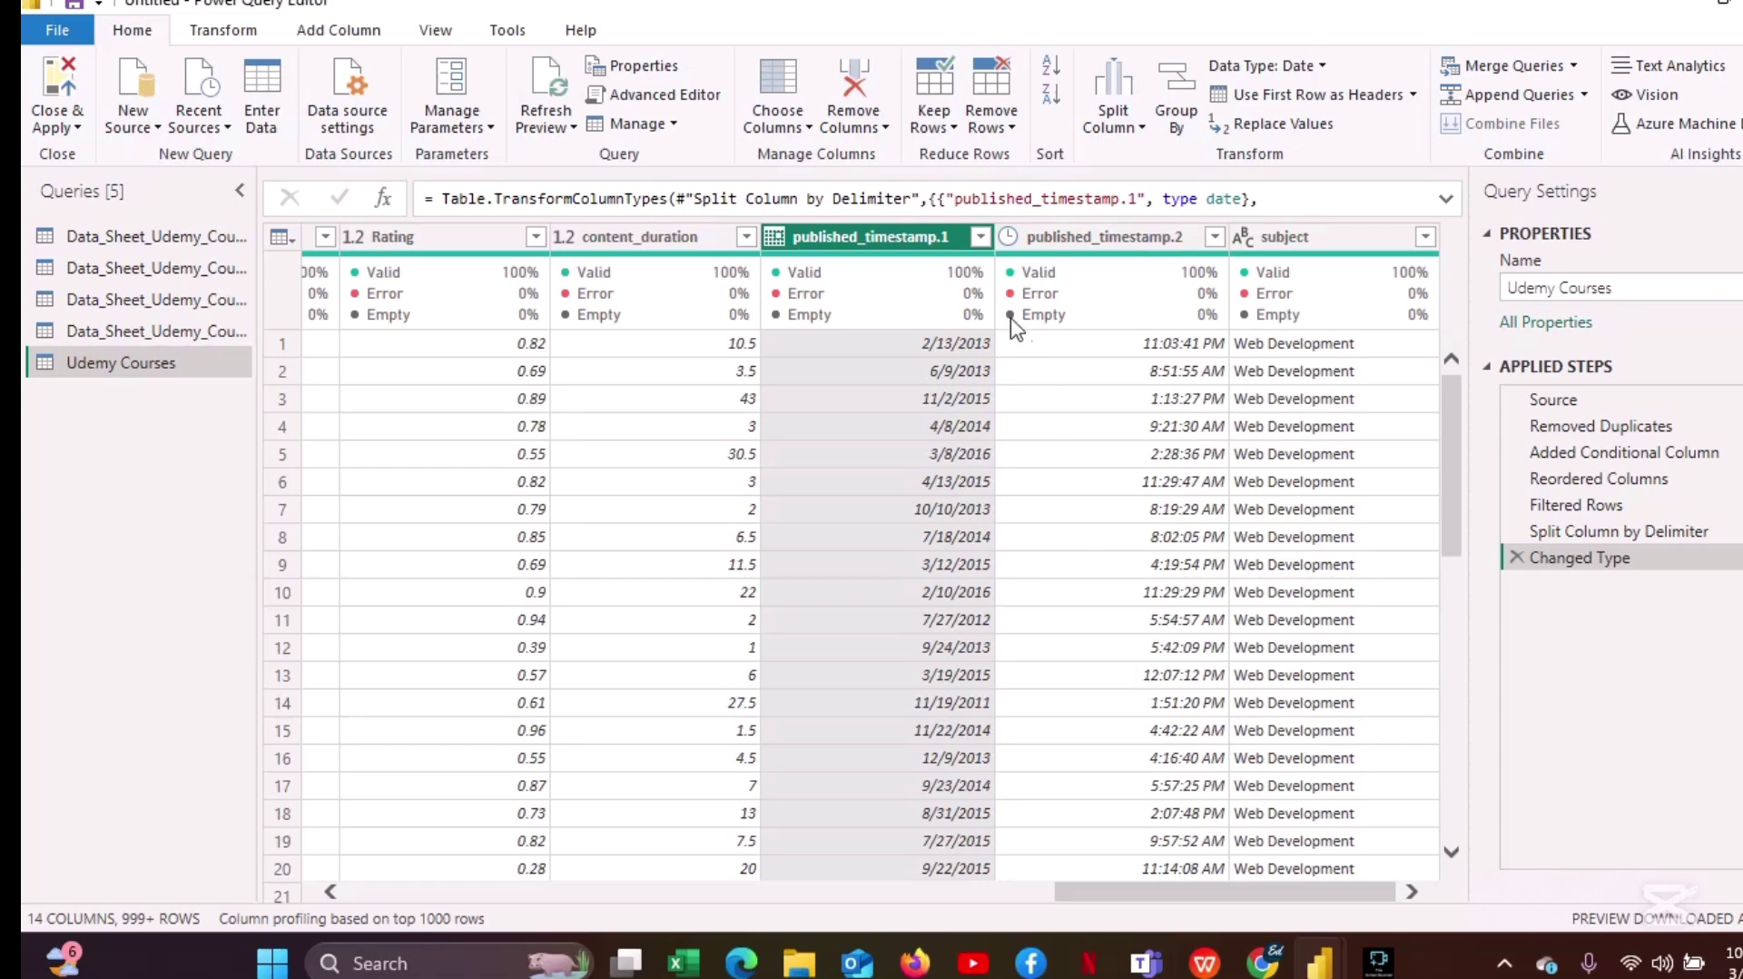
double_click(956, 233)
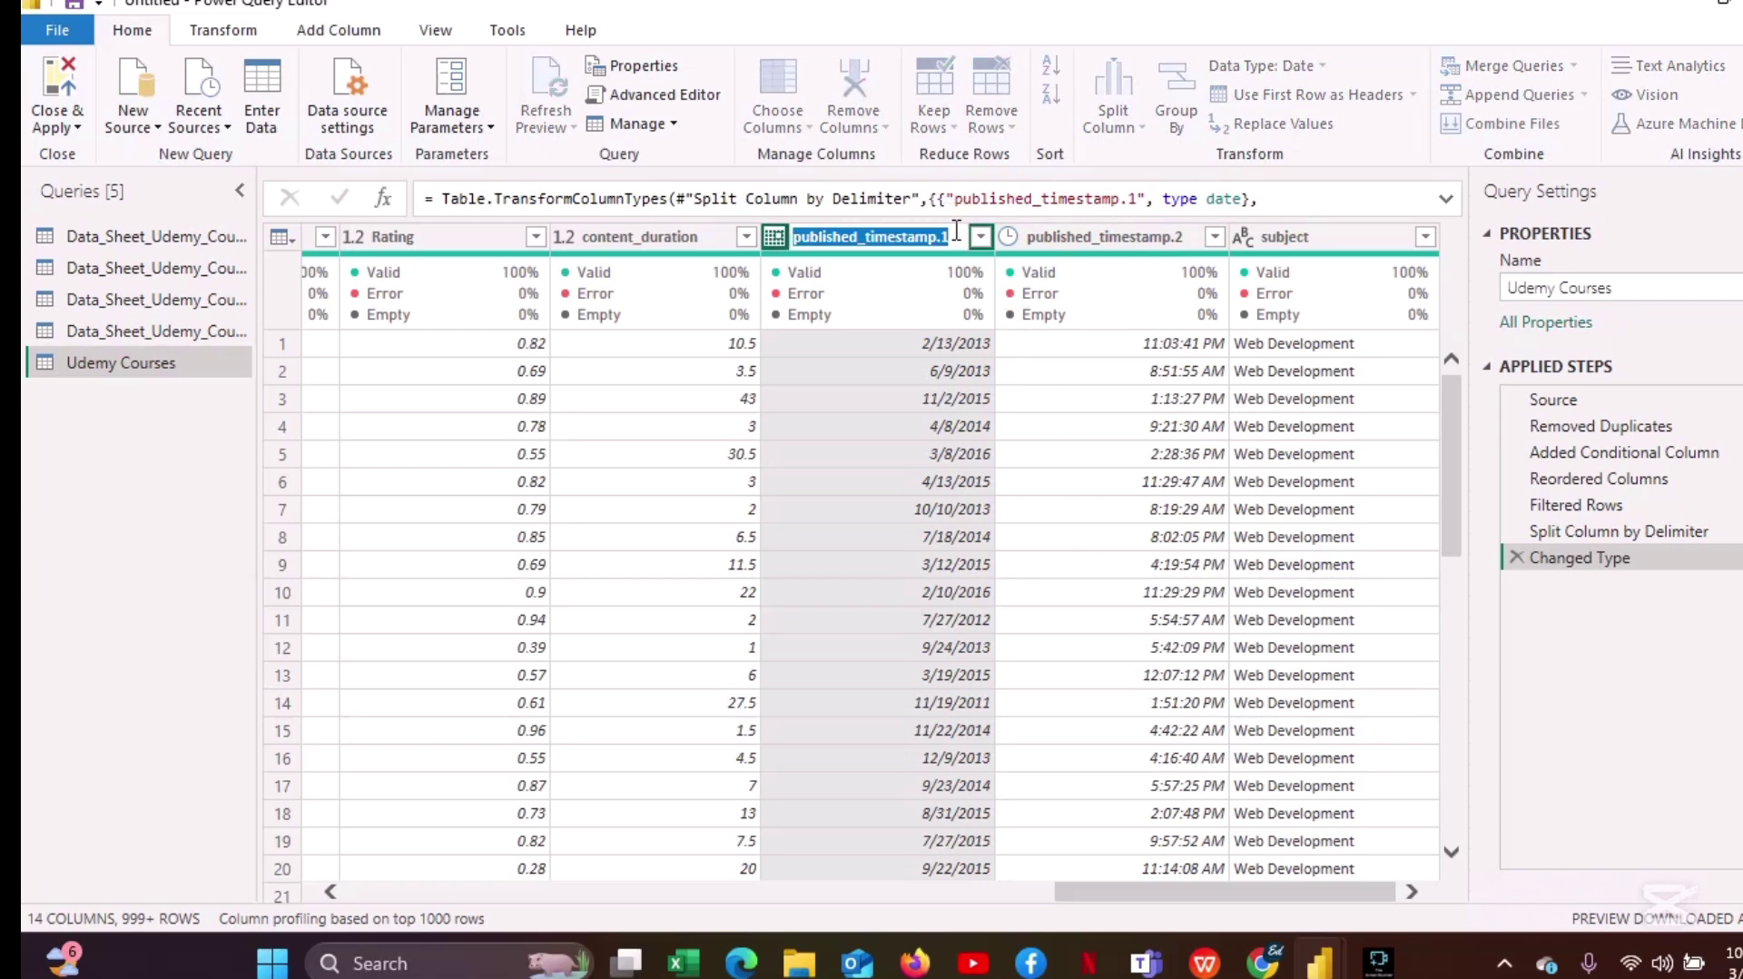
left_click(956, 231)
key("BackSpace")
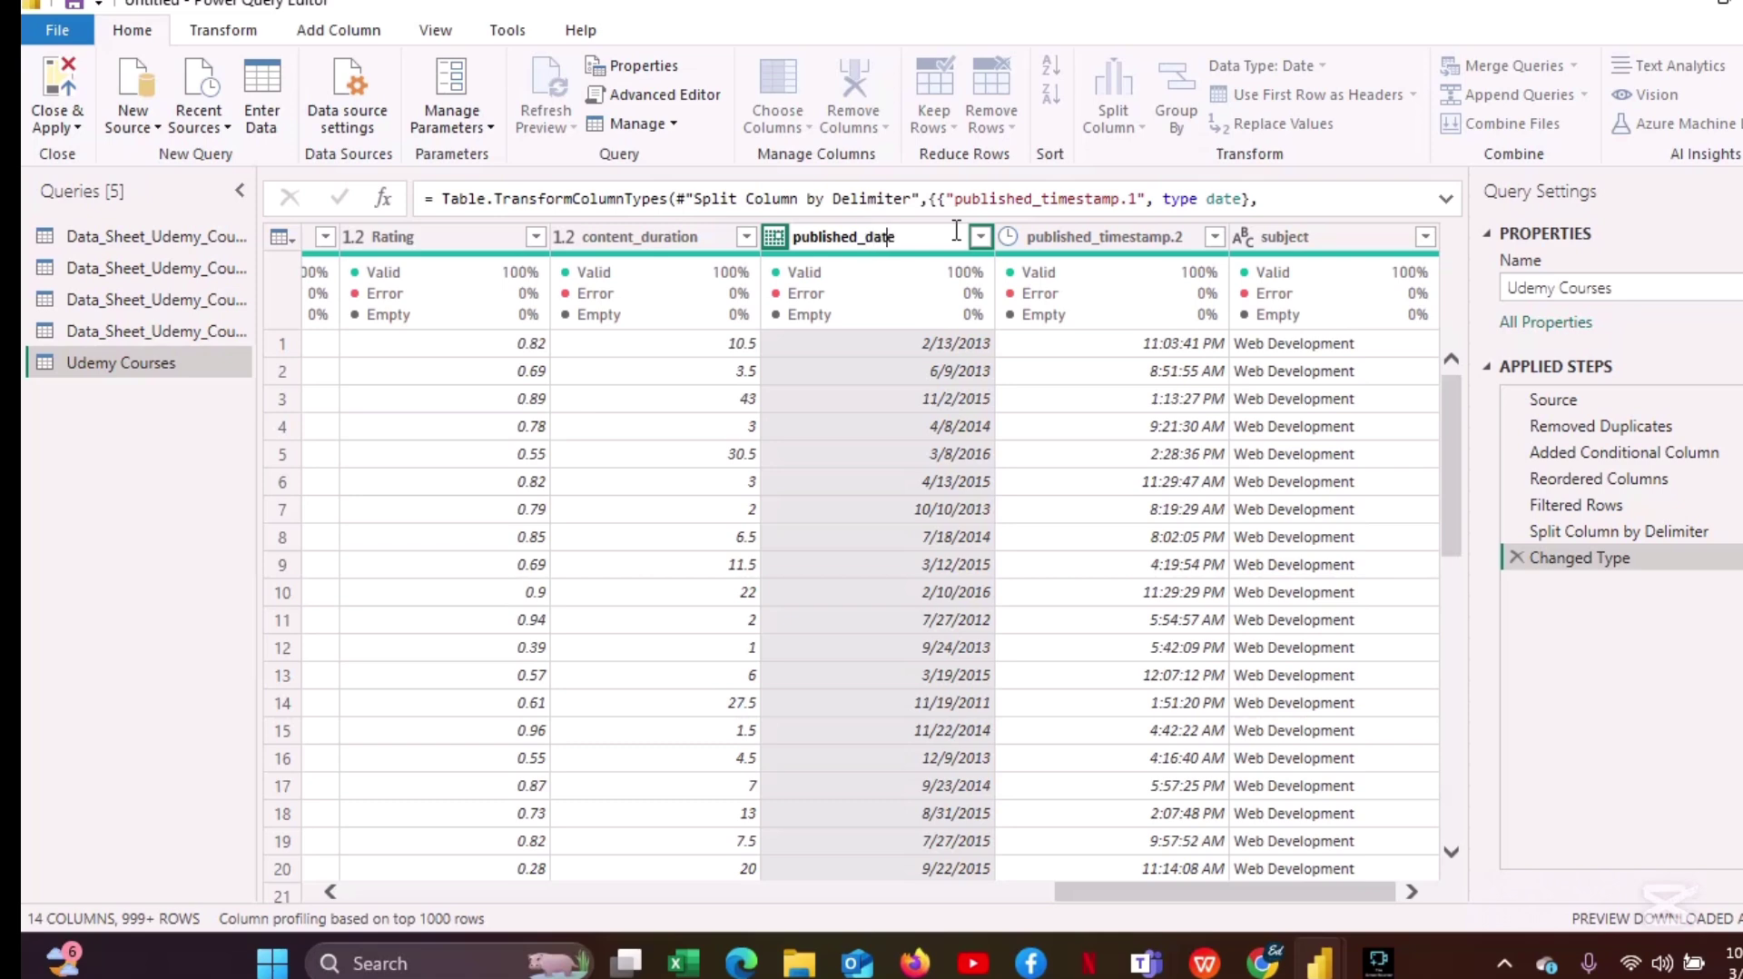
key("Return")
Rename the time part of the split timestamp column as published_time.
double_click(1189, 236)
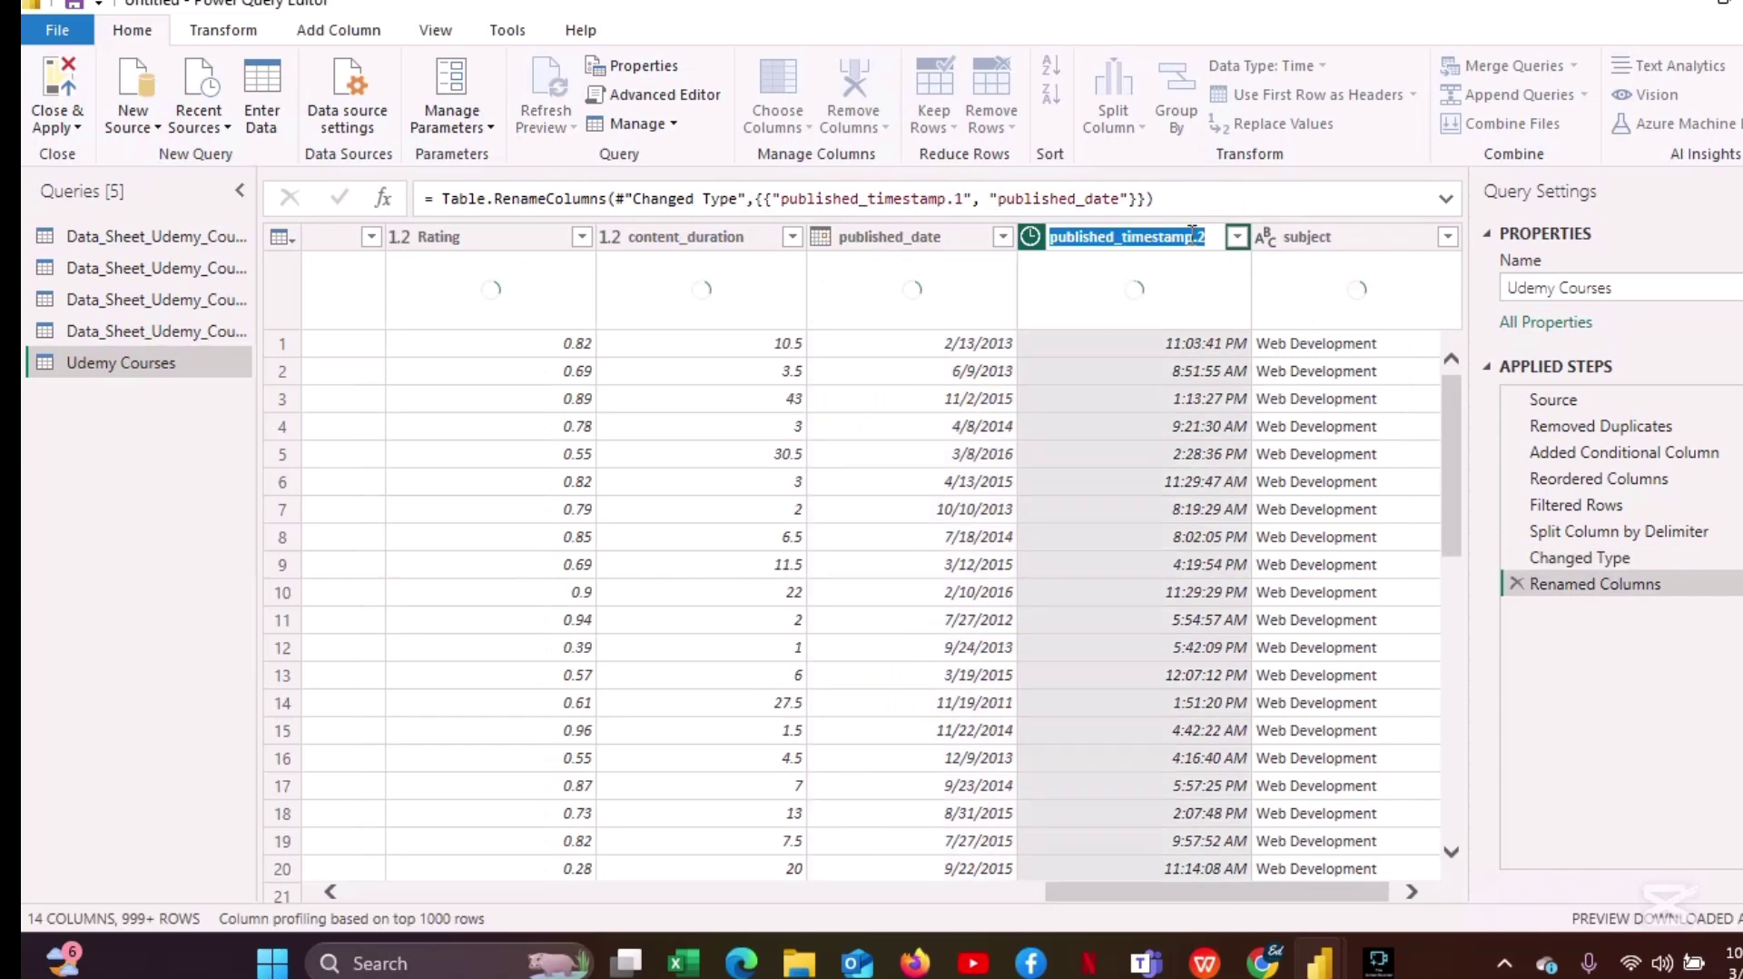
key("Return")
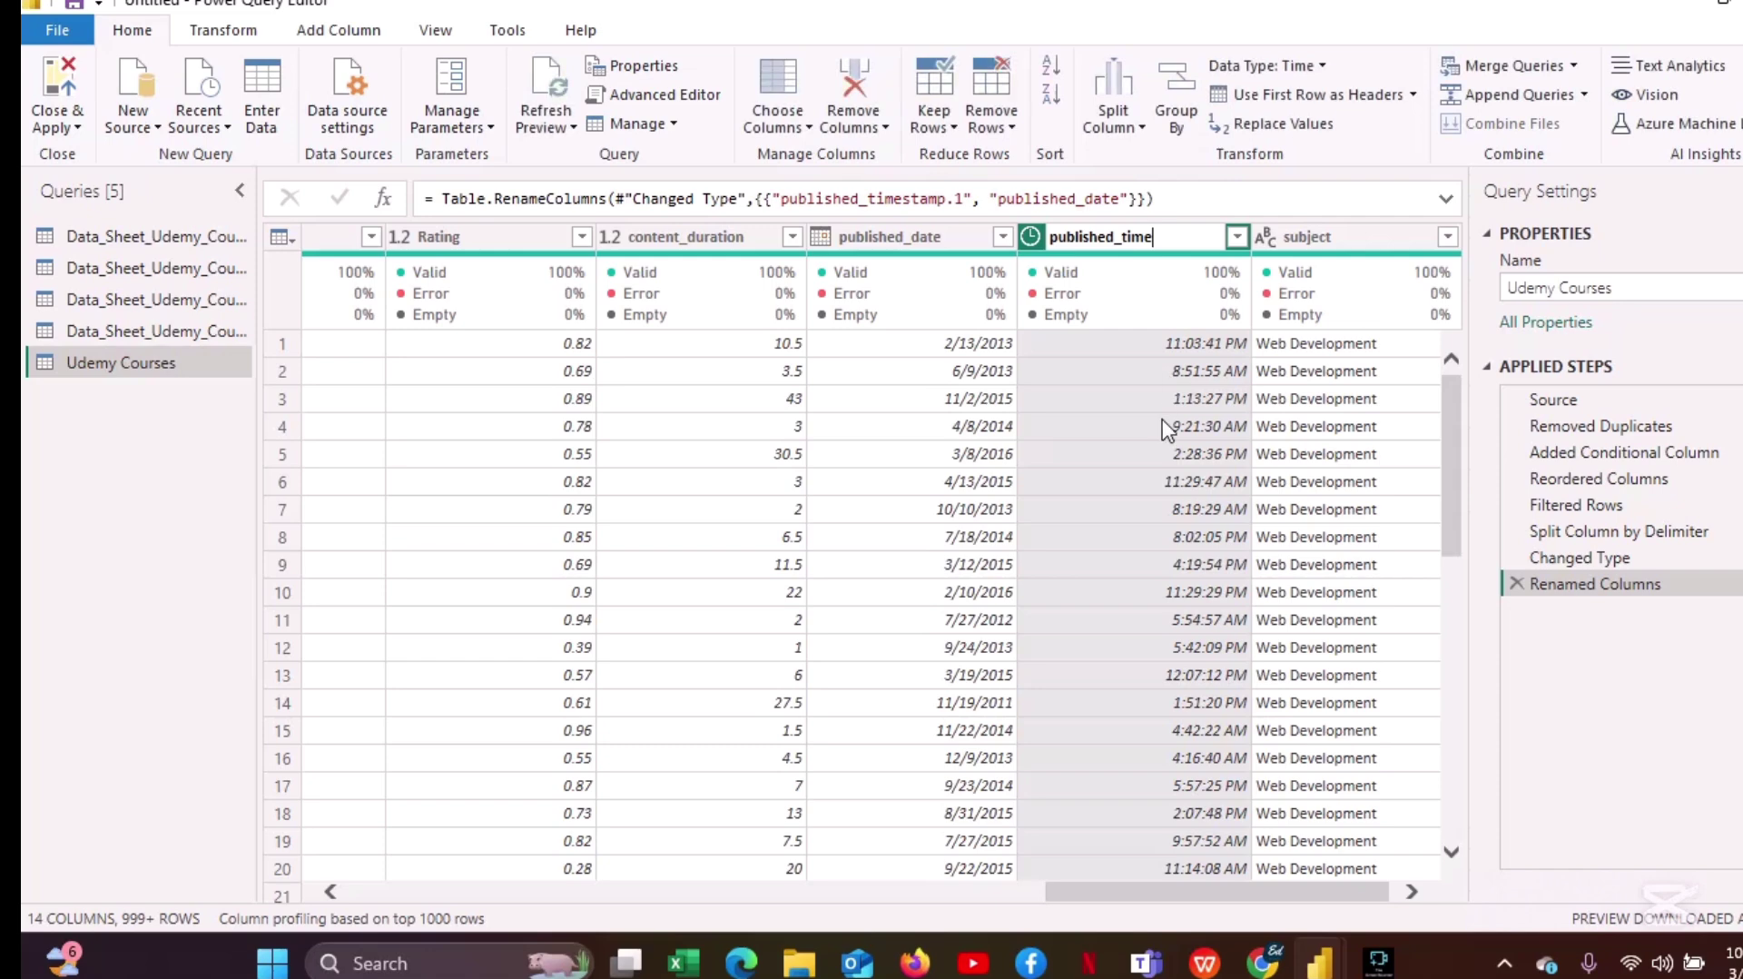
key("Return")
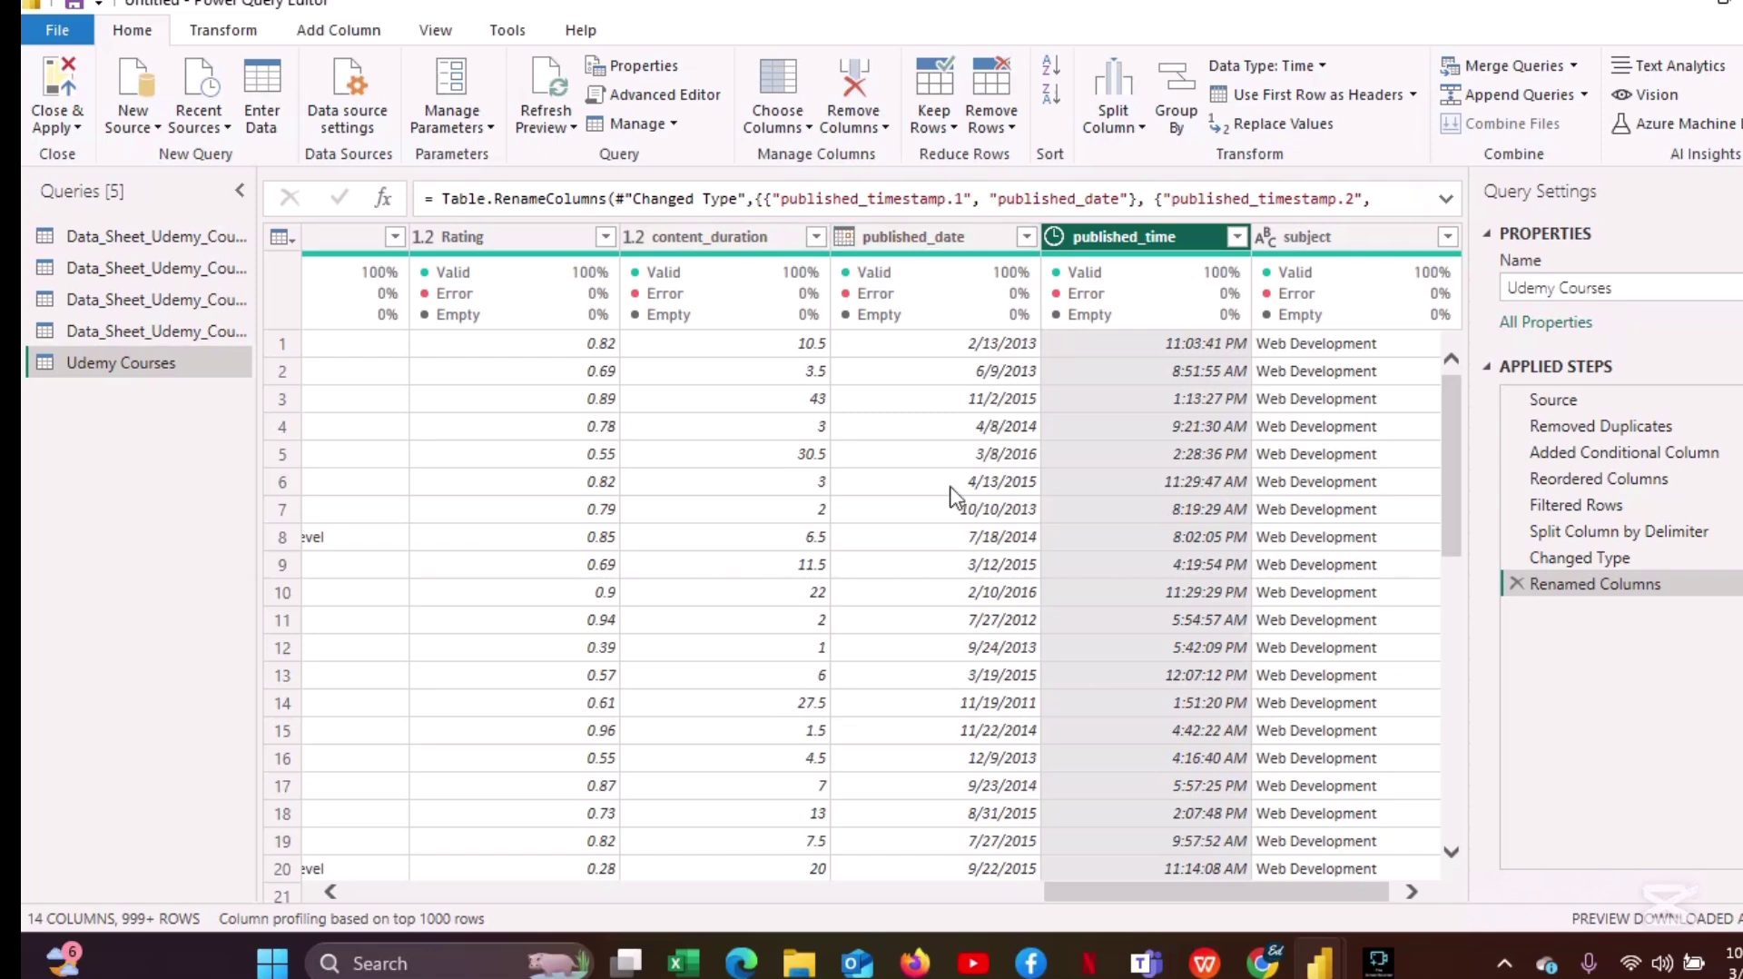
Review the Udemy Courses columns back to course_id, and apply all query changes while closing the query editor.
mouse_move(1061, 881)
left_mouse_down()
mouse_move(1098, 880)
mouse_move(1058, 895)
mouse_move(1051, 867)
mouse_move(1039, 903)
mouse_move(946, 913)
mouse_move(759, 875)
mouse_move(553, 866)
mouse_move(1186, 907)
mouse_move(1186, 890)
mouse_move(939, 870)
mouse_move(863, 842)
mouse_move(1306, 885)
left_mouse_up()
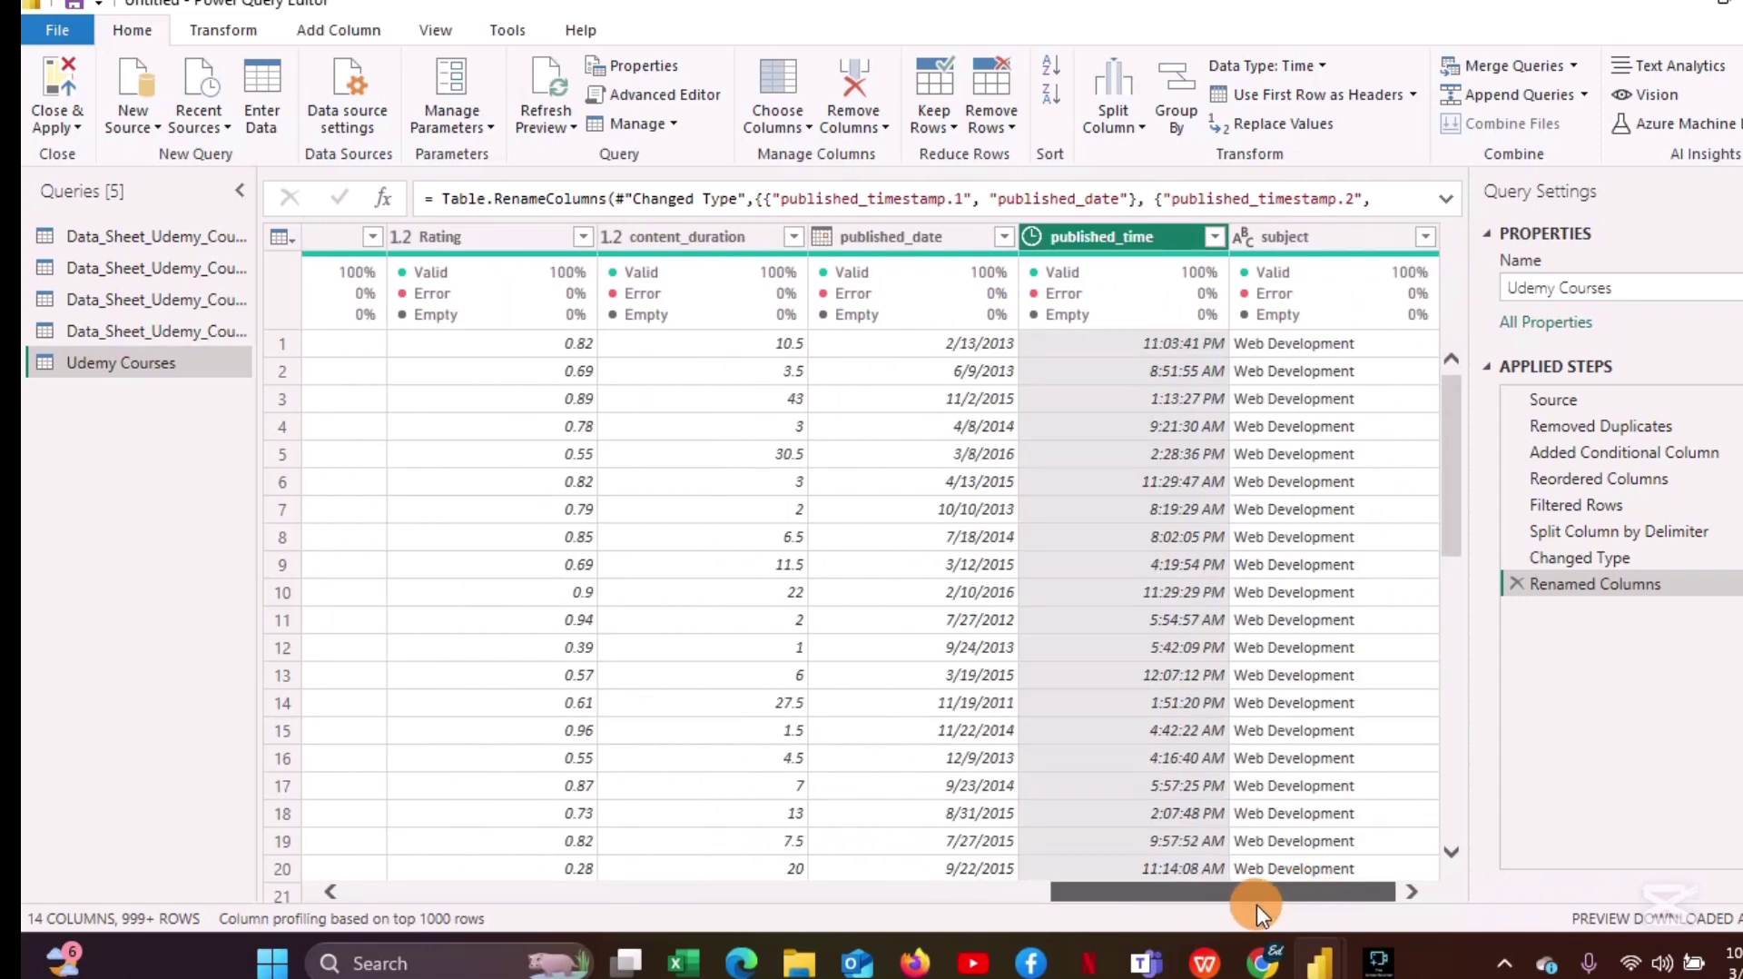
left_click_drag(1186, 922, 336, 939)
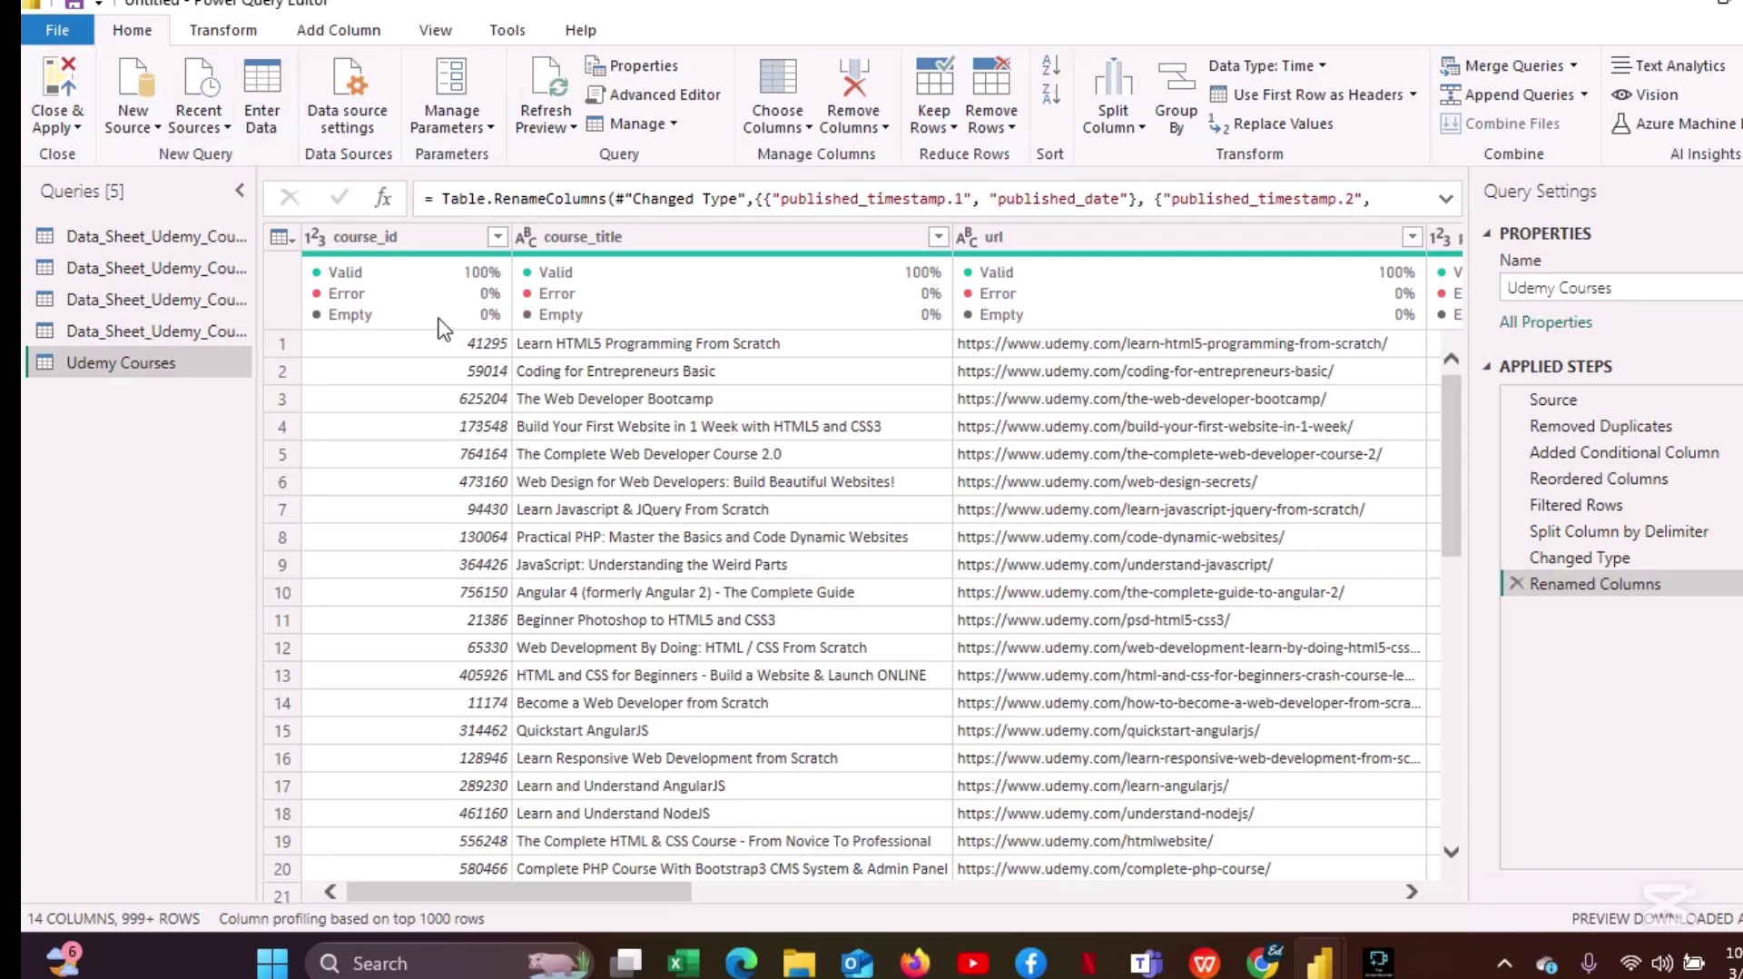
left_click(78, 126)
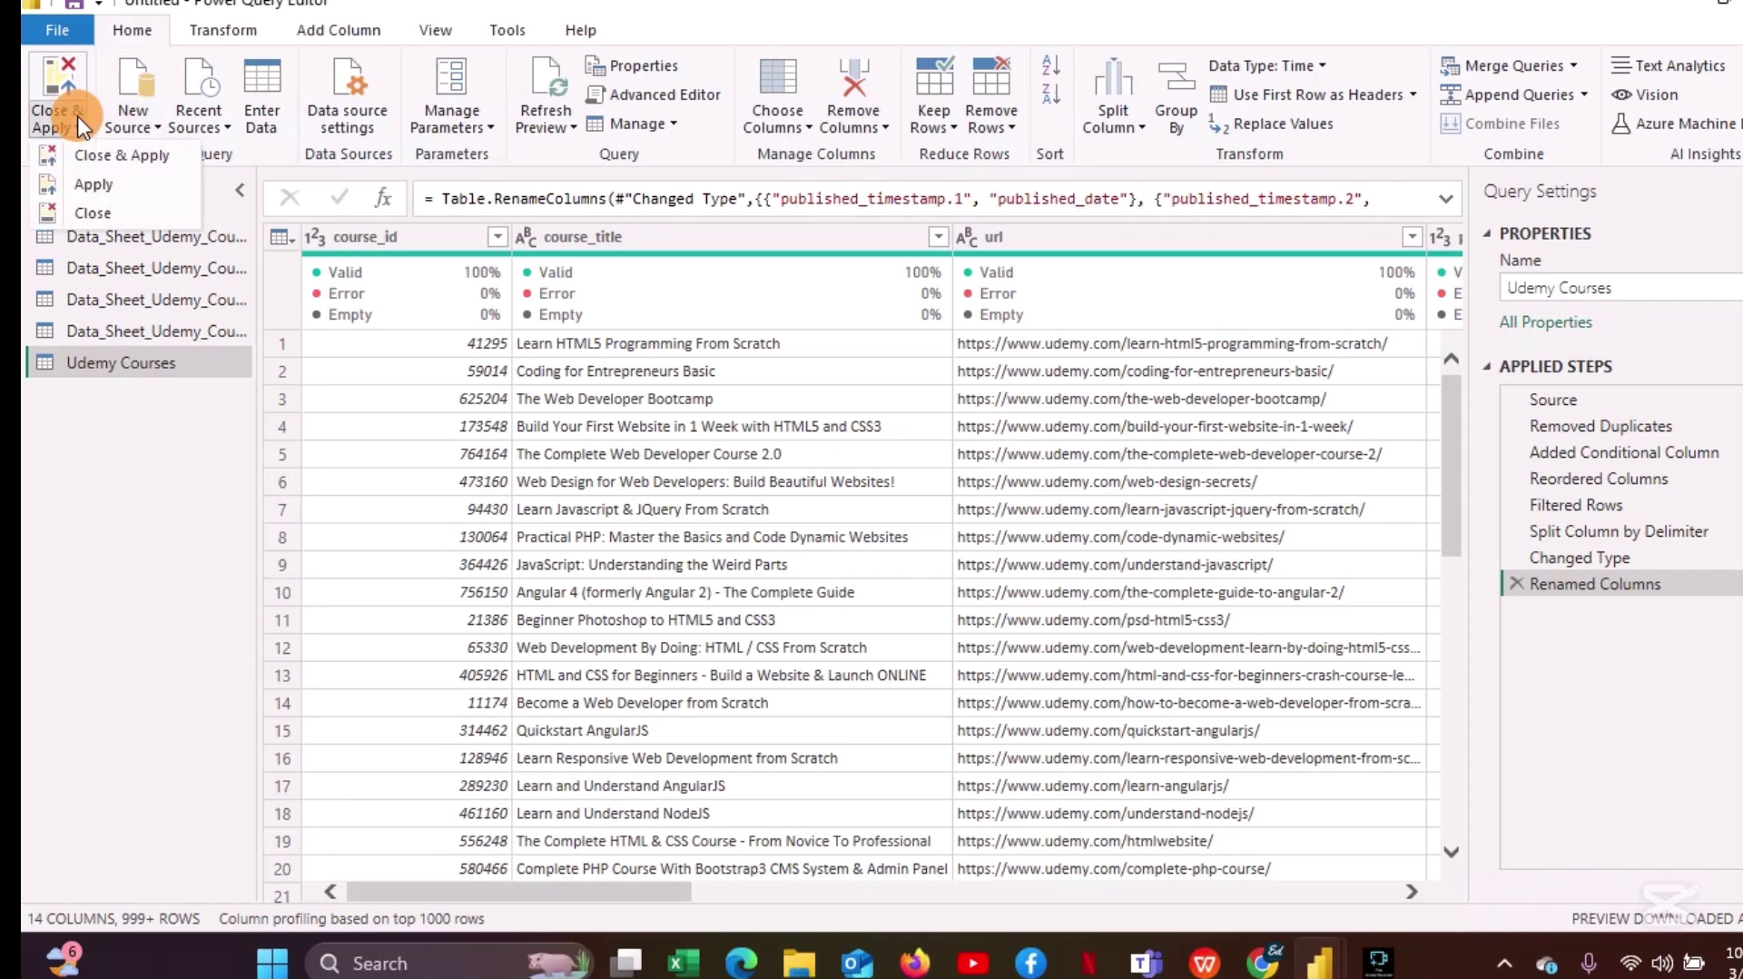
left_click(98, 157)
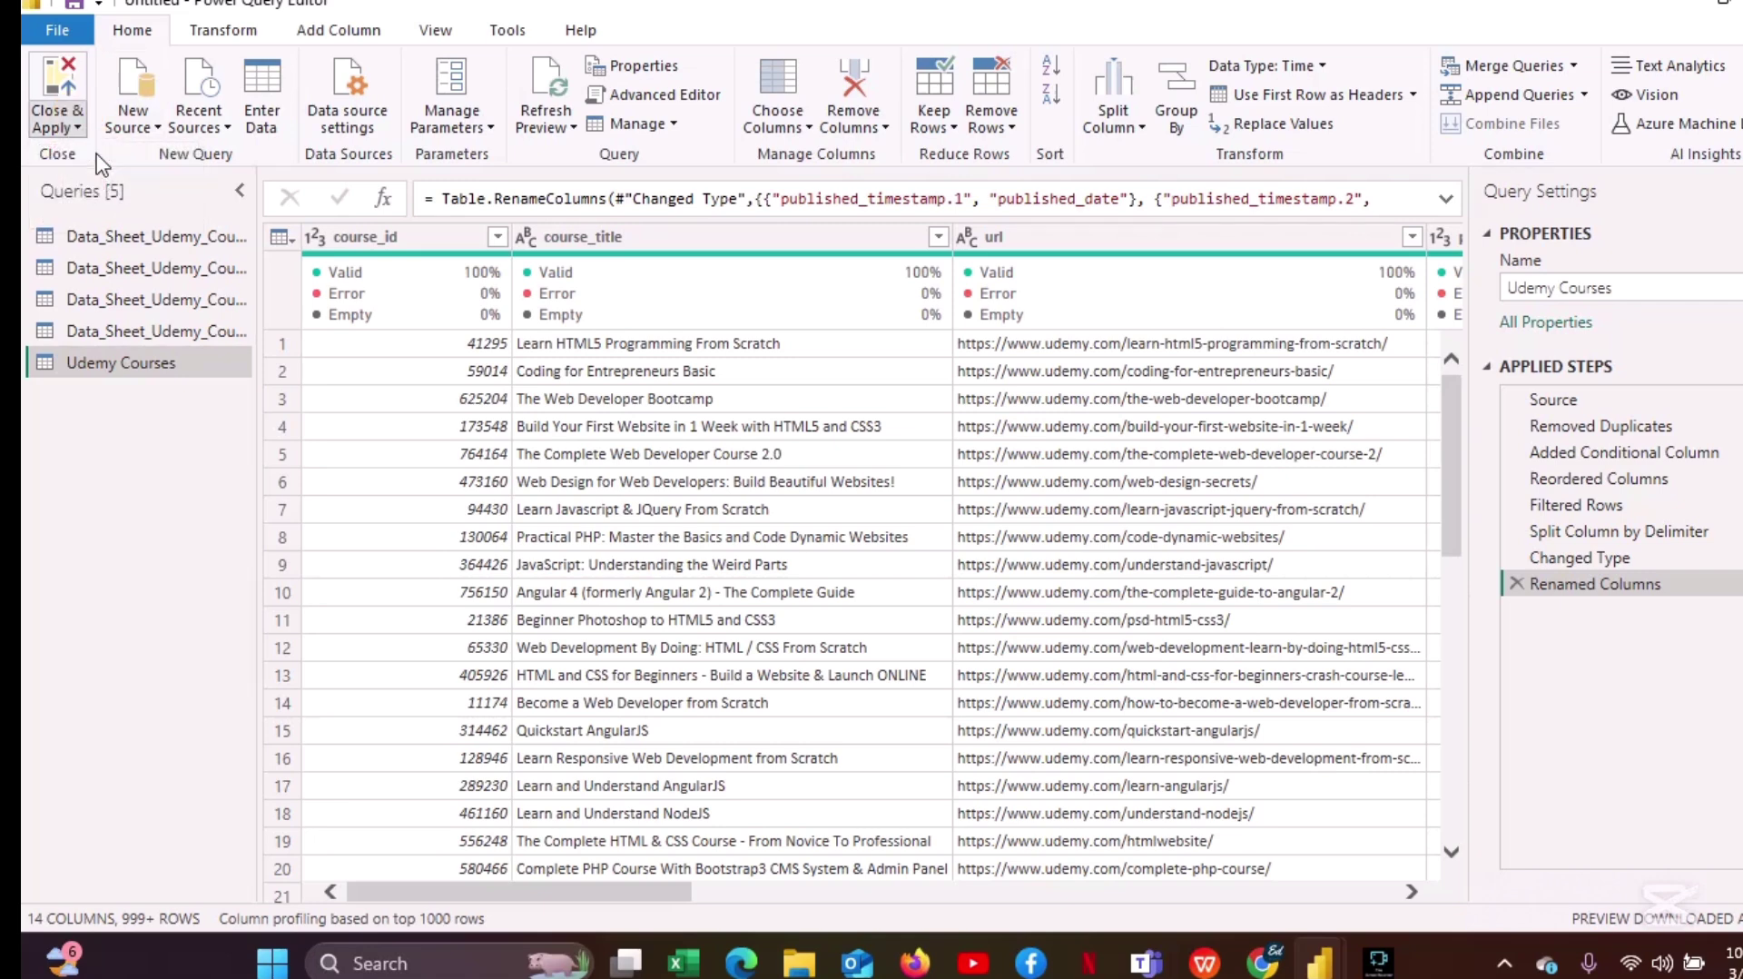